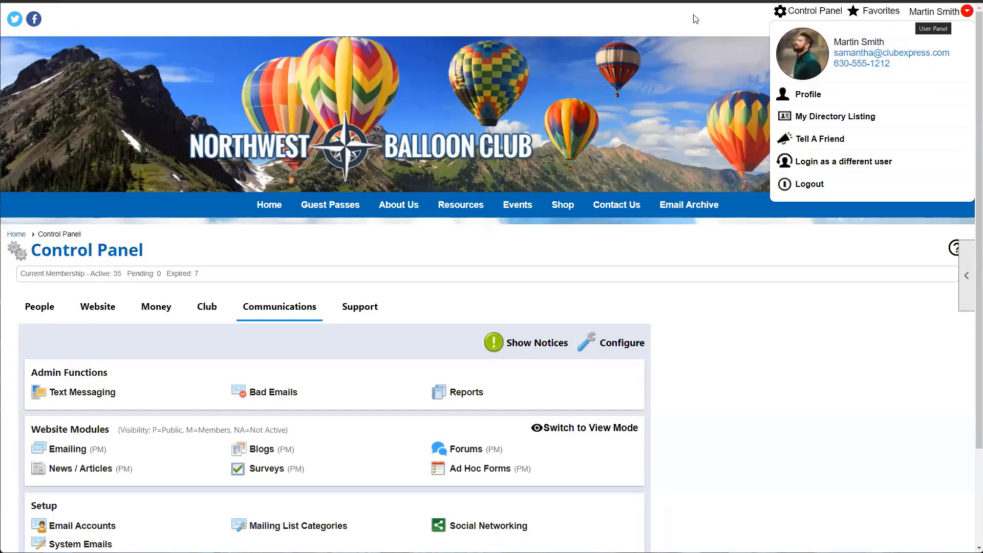
- Go to the Emailing administration and open the draft copy of the December NWBC Newsletter for editing
scroll(693, 39, "down", 2)
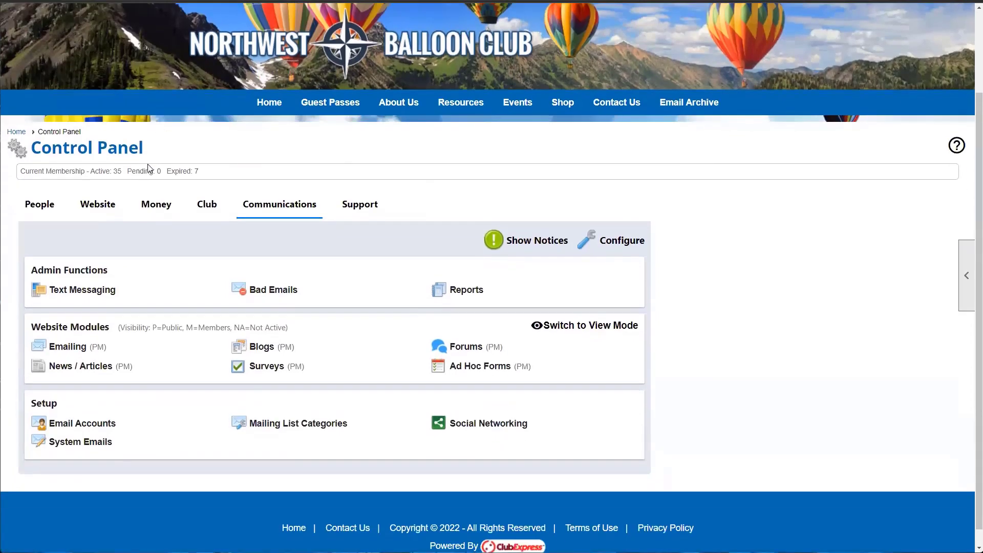
scroll(148, 167, "up", 2)
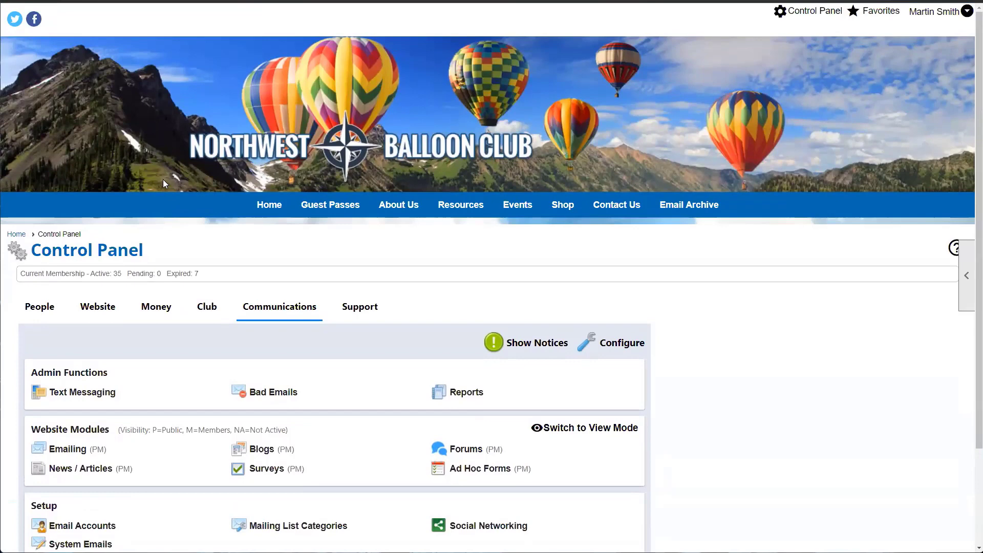
scroll(179, 204, "down", 2)
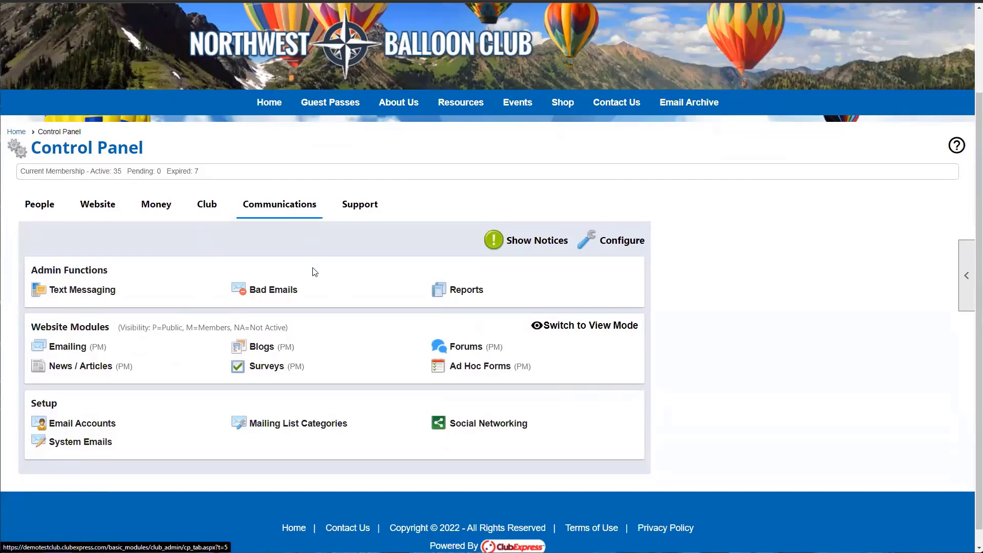
left_click(68, 347)
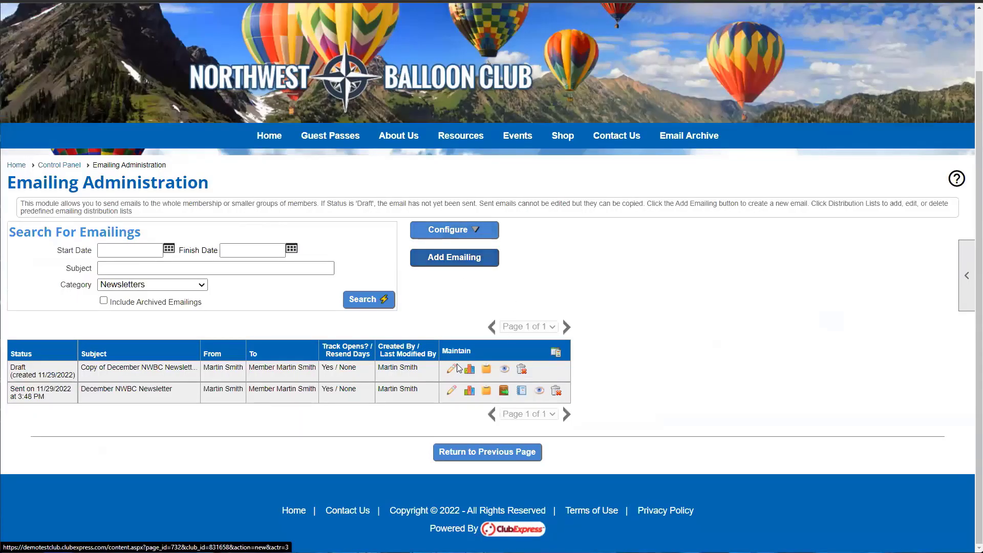
left_click_drag(9, 372, 73, 375)
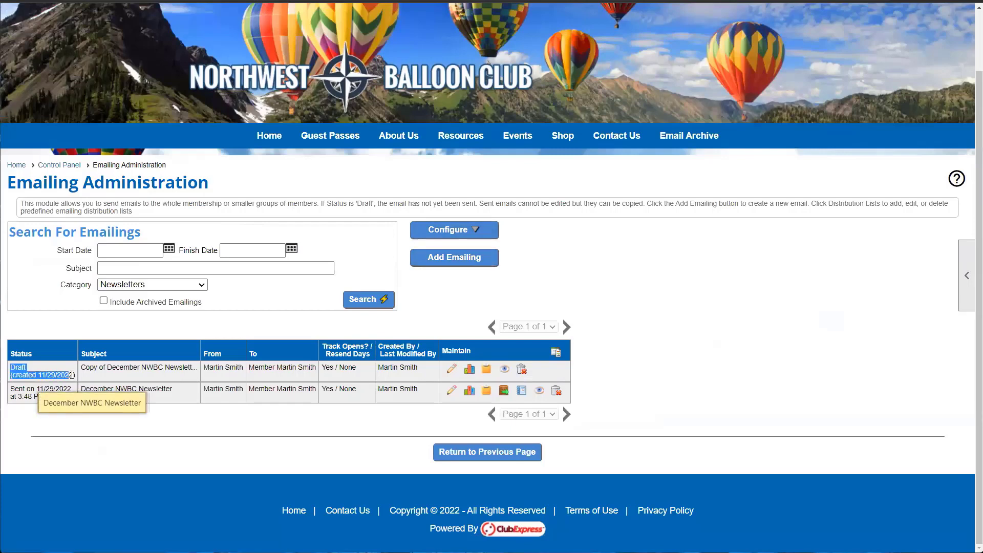
left_click(75, 378)
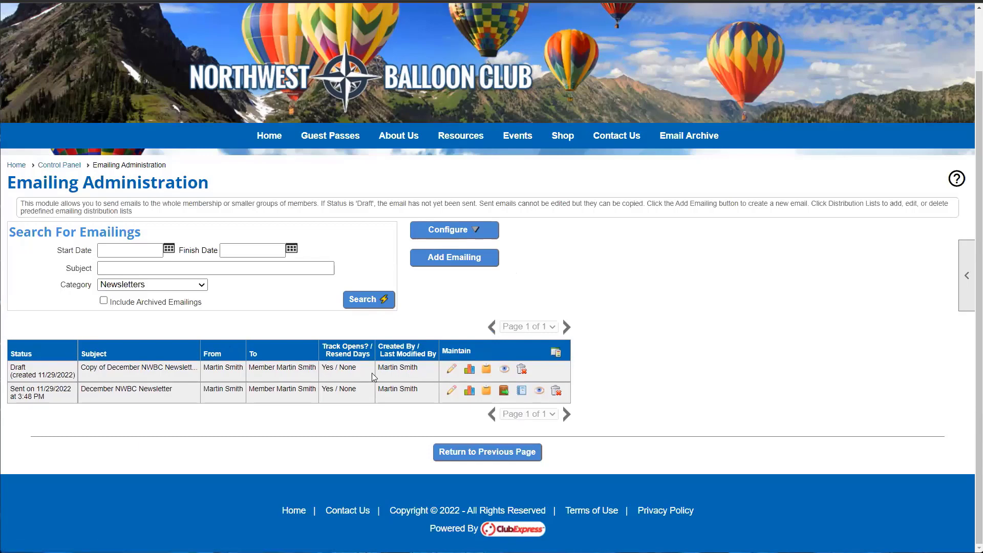
left_click(449, 373)
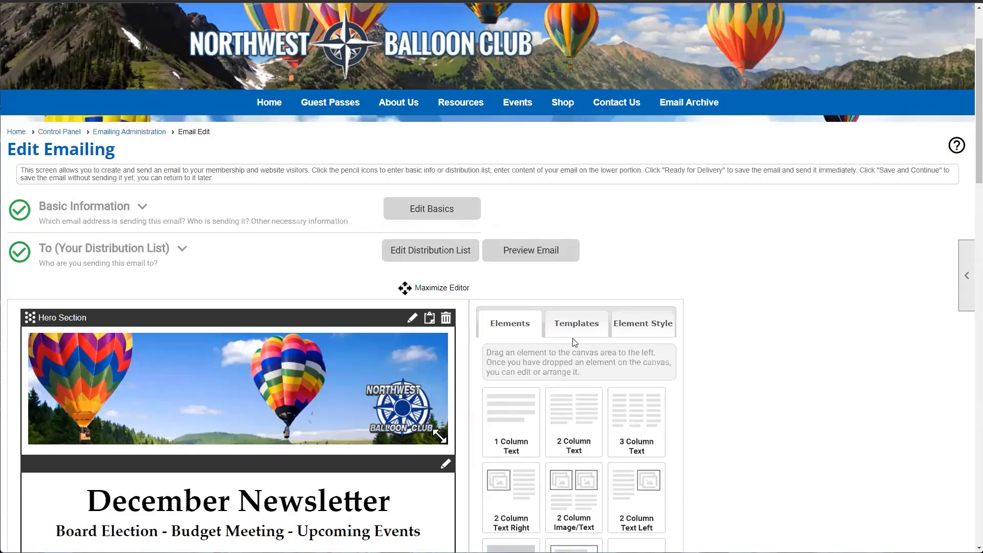
- Examine the newsletter's layout, from the hero section with the balloon banner to the text and divider blocks
scroll(400, 309, "down", 6)
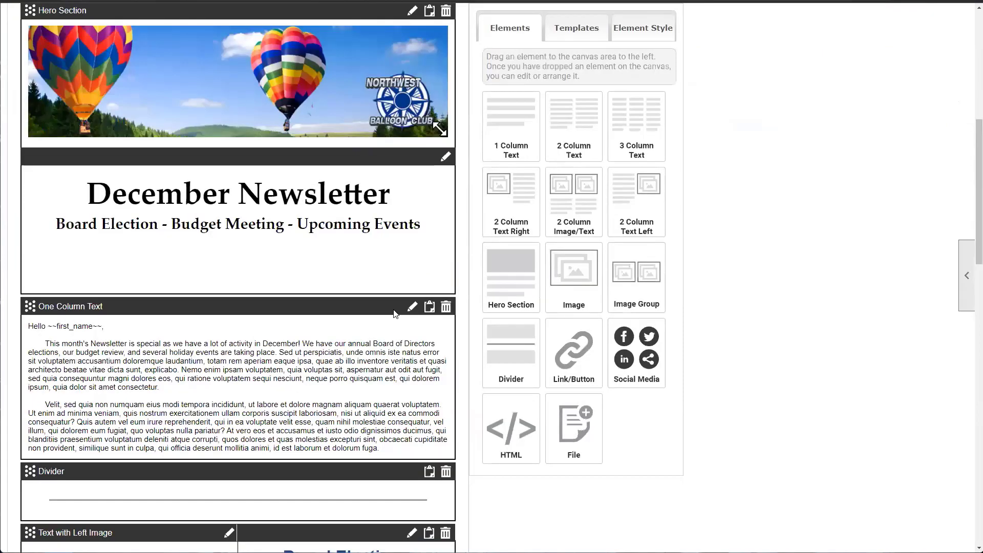
scroll(388, 307, "up", 3)
scroll(381, 302, "down", 2)
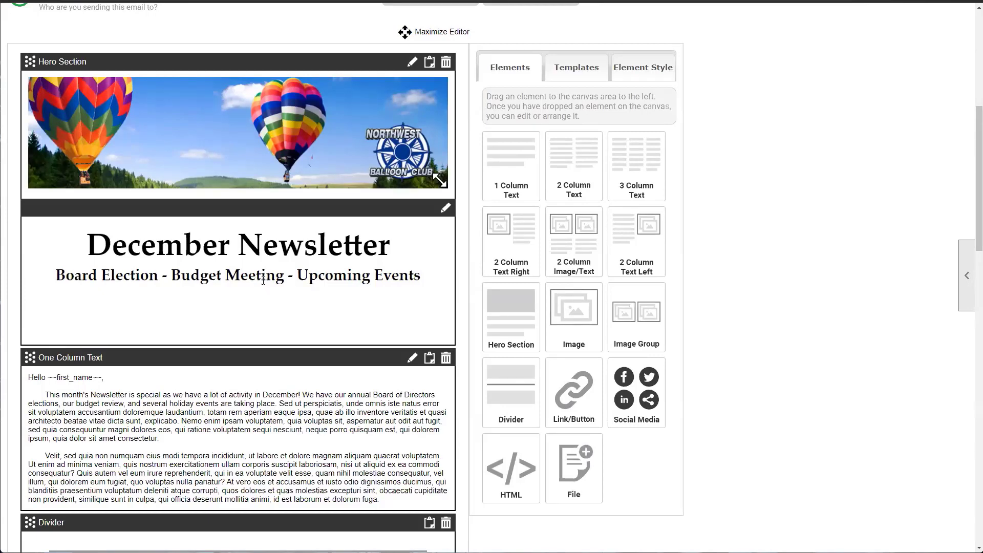
scroll(263, 280, "down", 1)
scroll(262, 279, "up", 1)
scroll(262, 279, "down", 1)
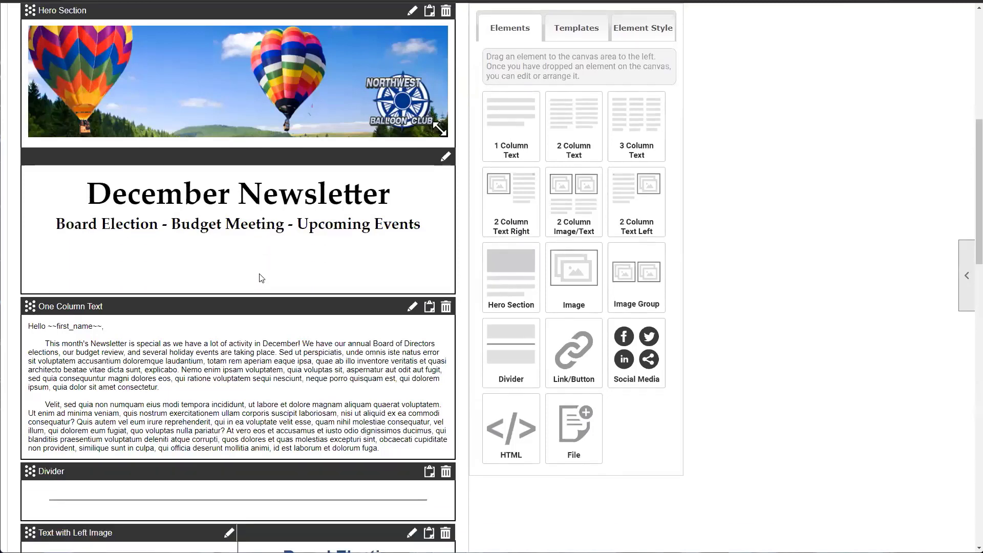
scroll(262, 279, "up", 1)
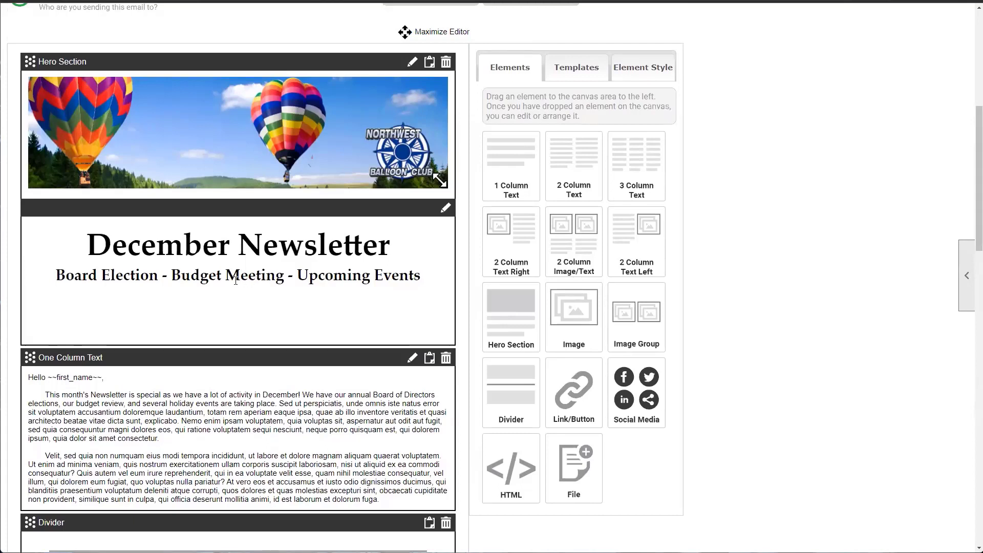
scroll(235, 280, "down", 1)
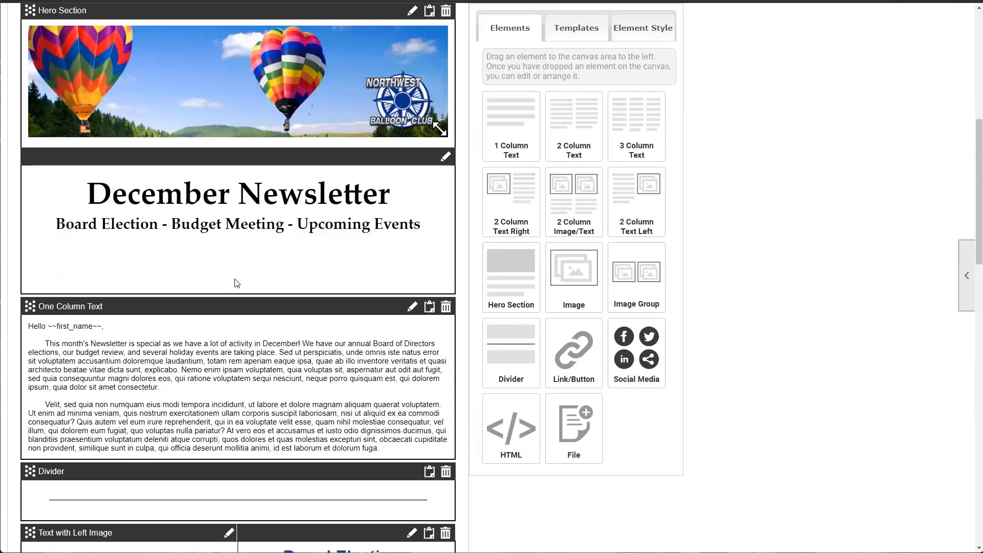
scroll(237, 283, "up", 2)
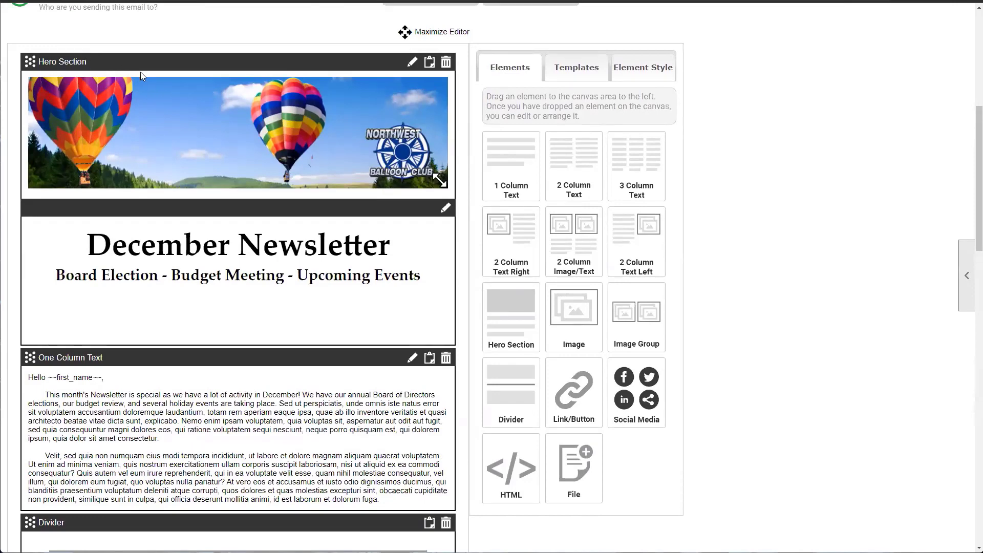
scroll(138, 82, "down", 2)
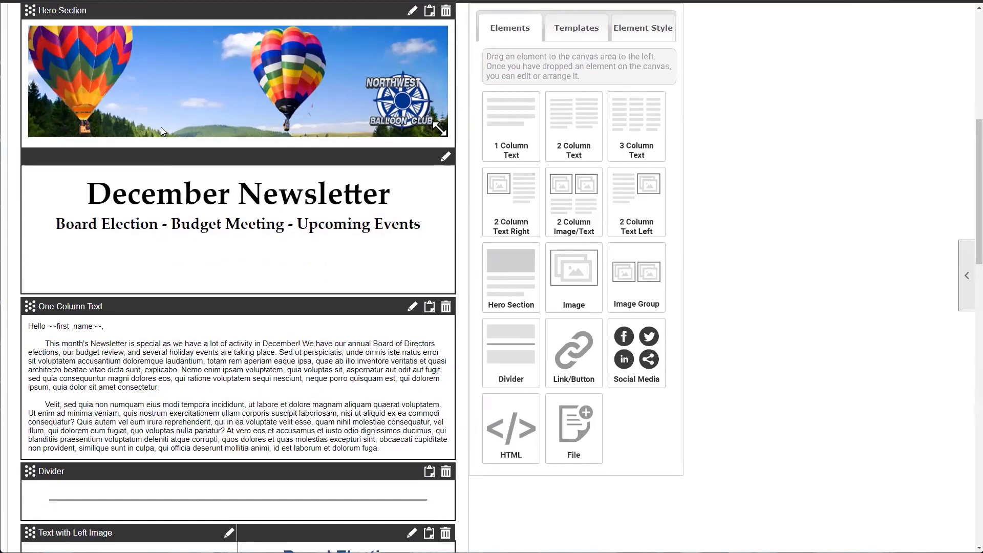
scroll(144, 151, "up", 2)
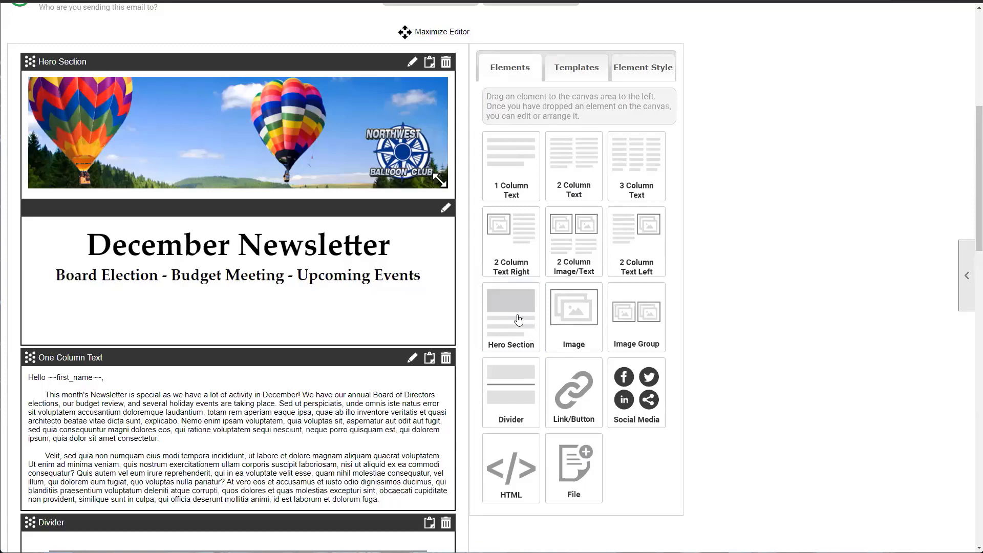
- Add a new Hero Section to the newsletter and move it above the existing balloon banner
left_click_drag(498, 310, 149, 114)
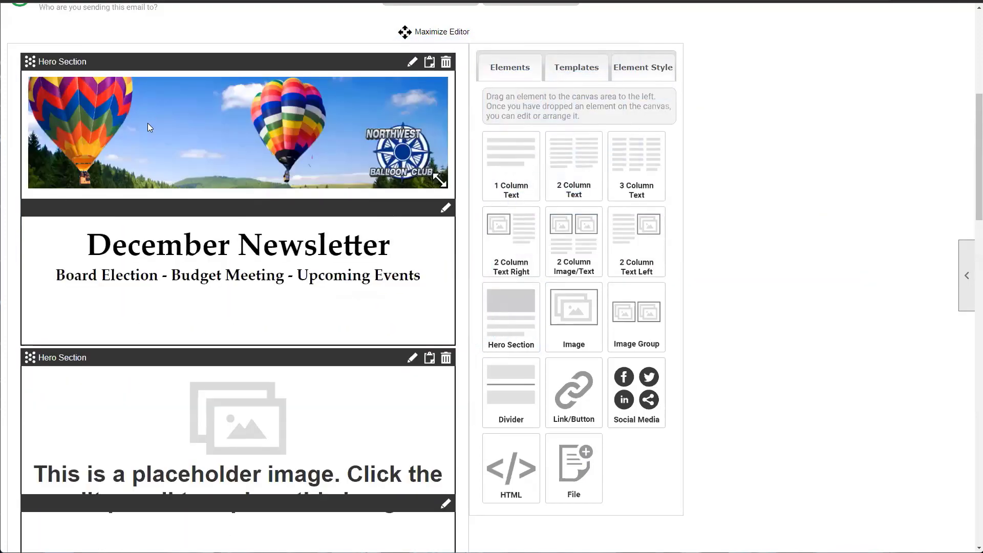
scroll(11, 209, "down", 3)
scroll(10, 209, "up", 2)
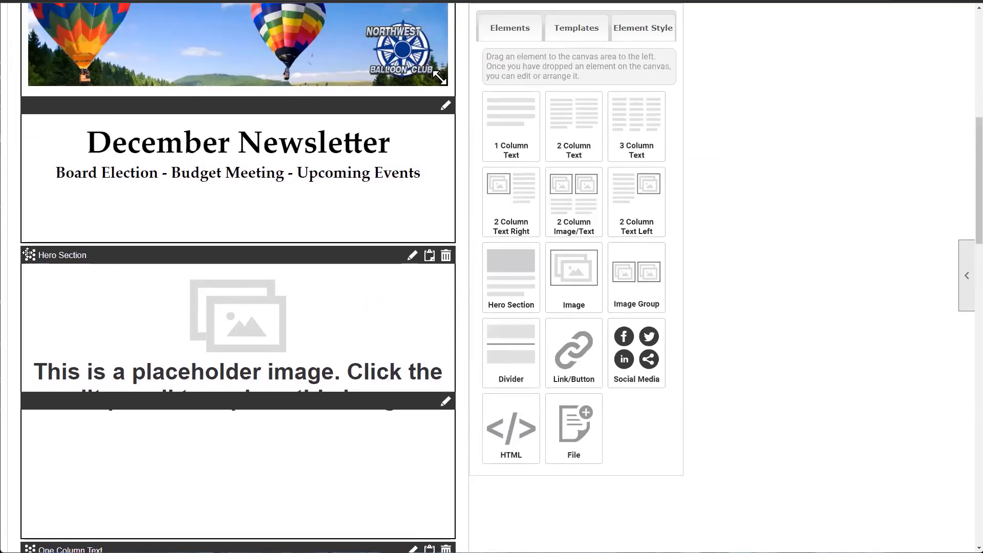
left_click_drag(29, 251, 28, 19)
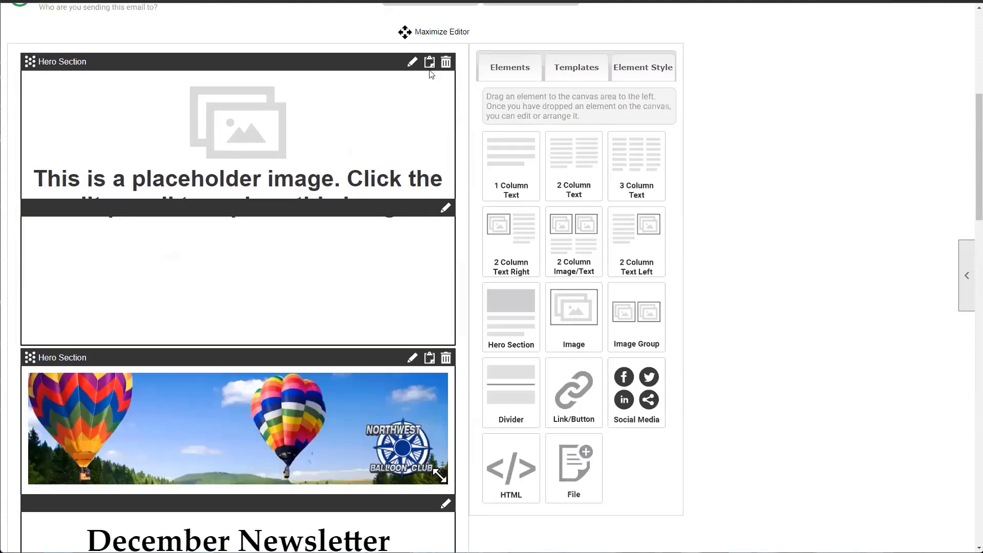
- Delete the placeholder Hero Section above the balloon banner and confirm the removal
left_click(411, 63)
scroll(170, 317, "down", 2)
scroll(208, 284, "up", 3)
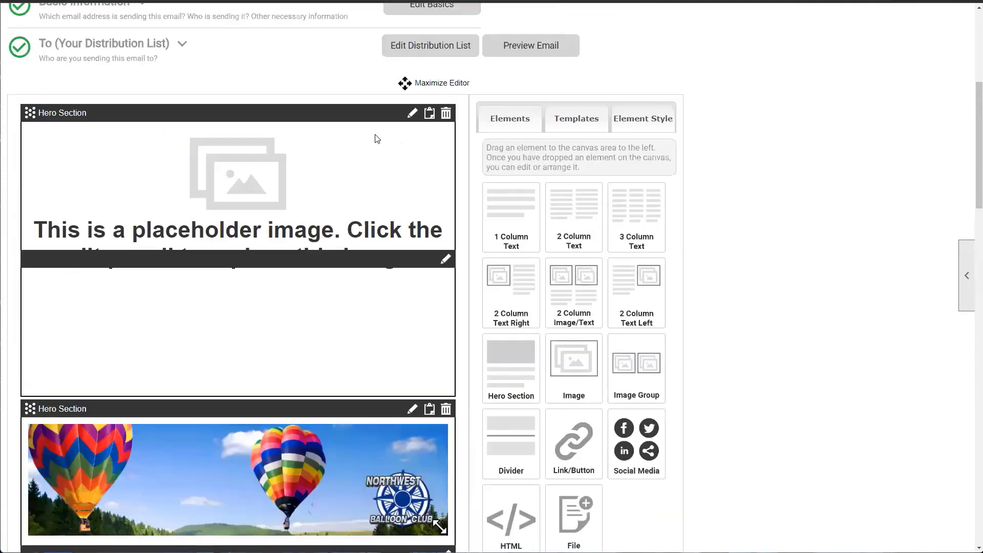
left_click(446, 113)
left_click(536, 50)
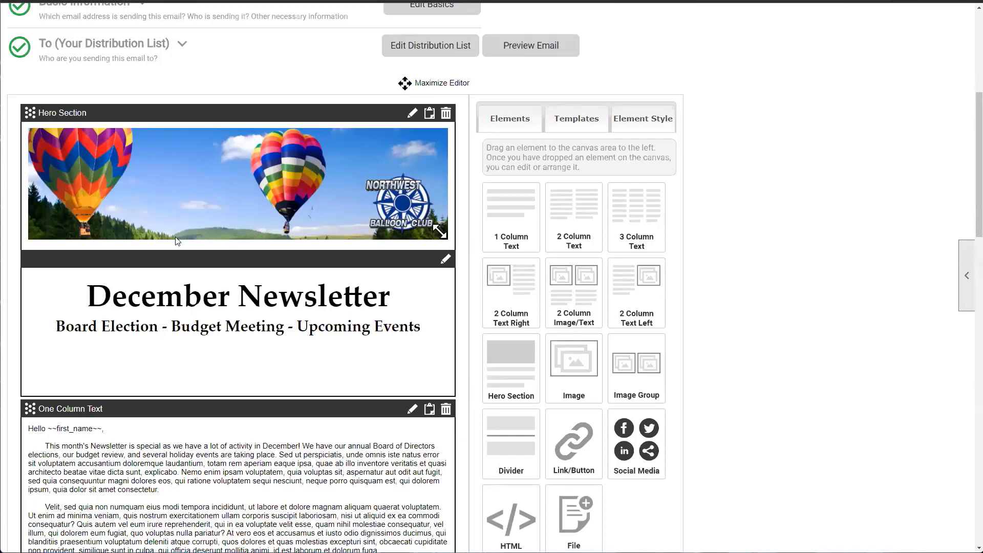
- Open the image picker for the balloon hero section and list all image files from any folder
scroll(176, 242, "down", 1)
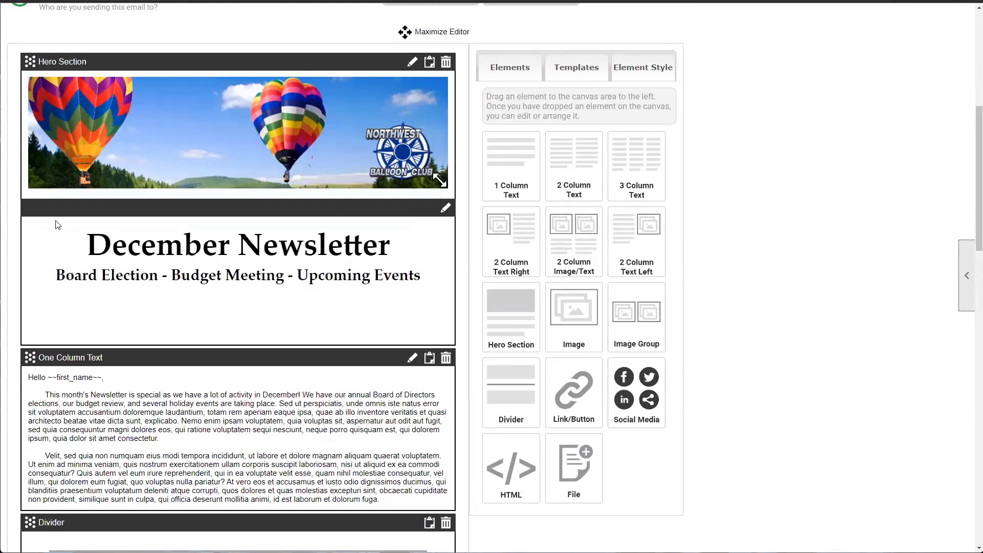
left_click(415, 63)
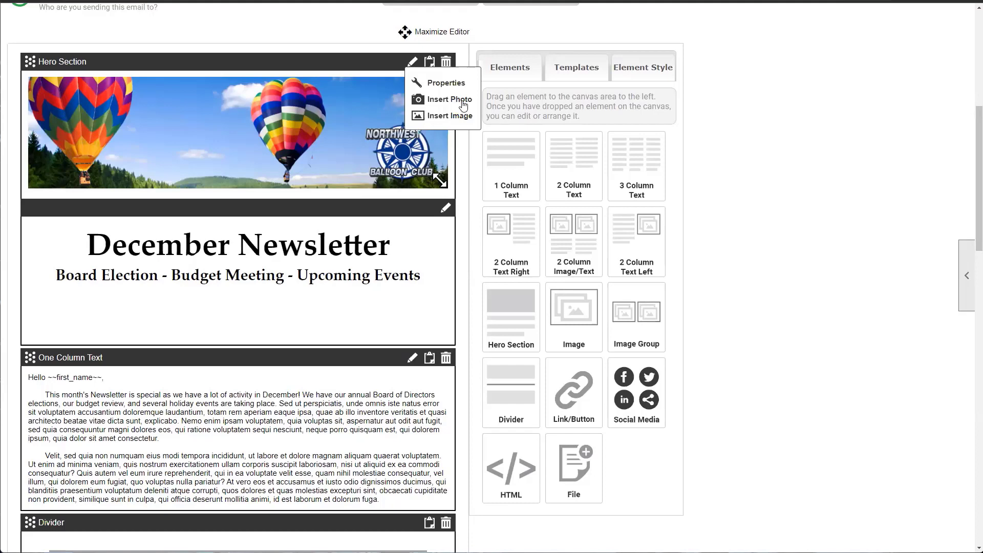
mouse_move(414, 66)
left_click(439, 118)
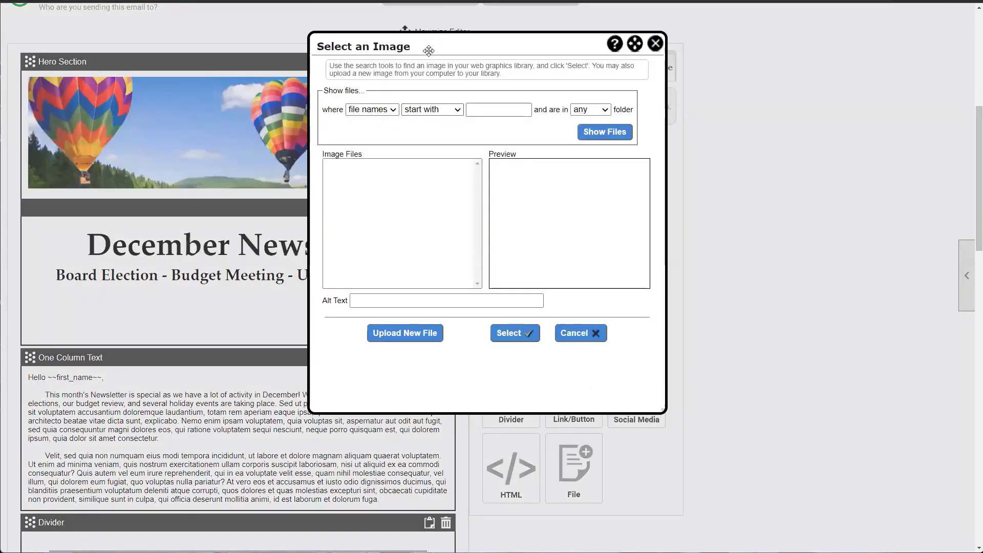
left_click_drag(434, 47, 396, 55)
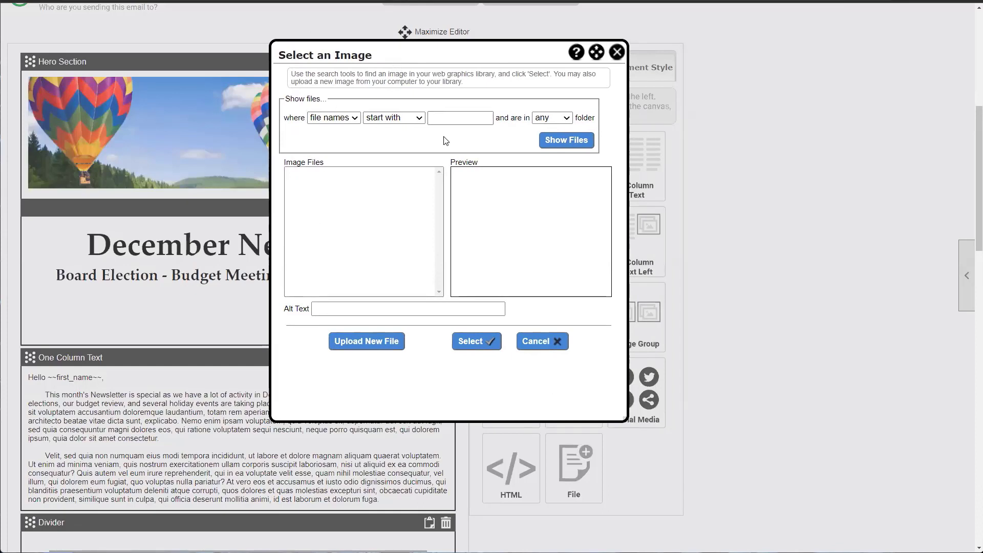
left_click_drag(426, 53, 416, 59)
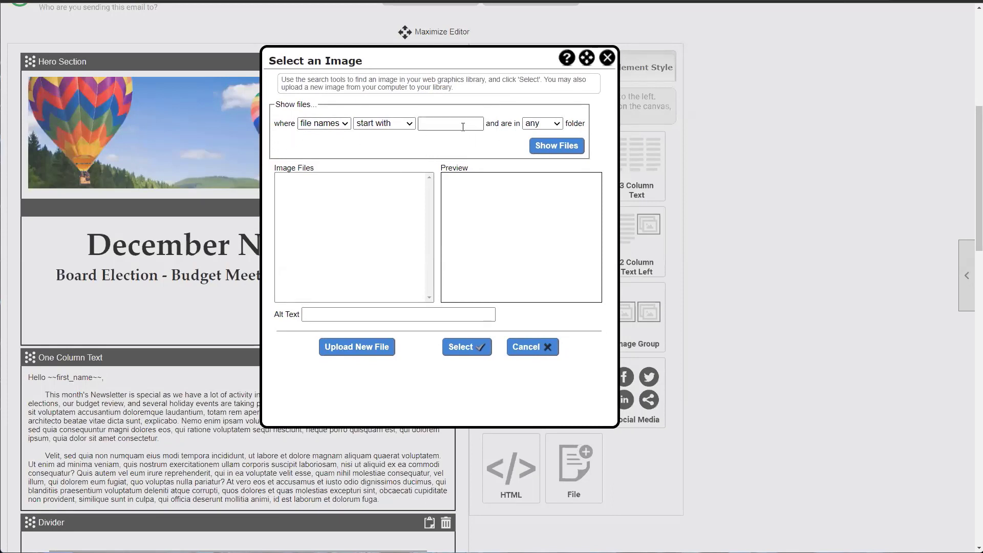
left_click(537, 147)
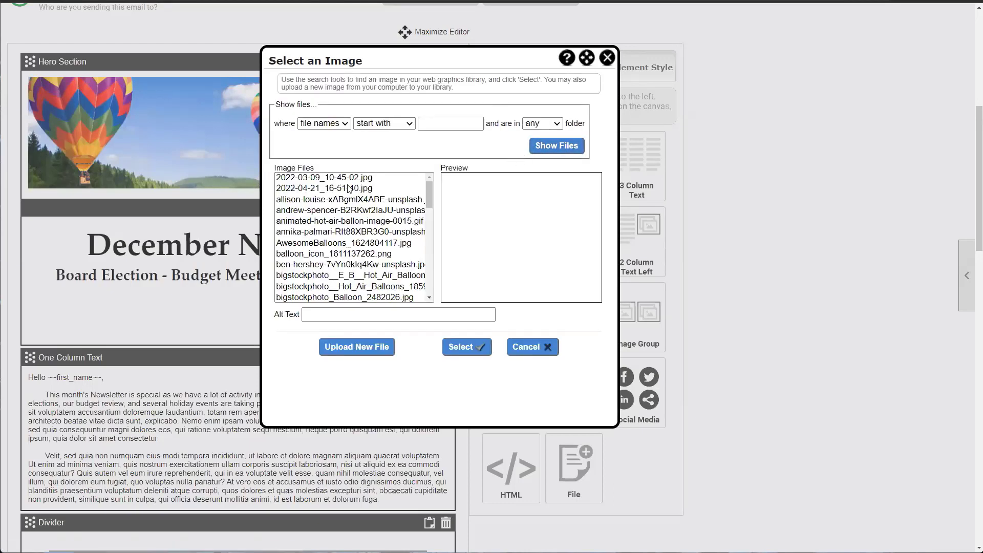
- Browse the listed image files and preview col2.jpg and col1.jpg against the current hero banner
left_click(463, 124)
scroll(373, 285, "down", 2)
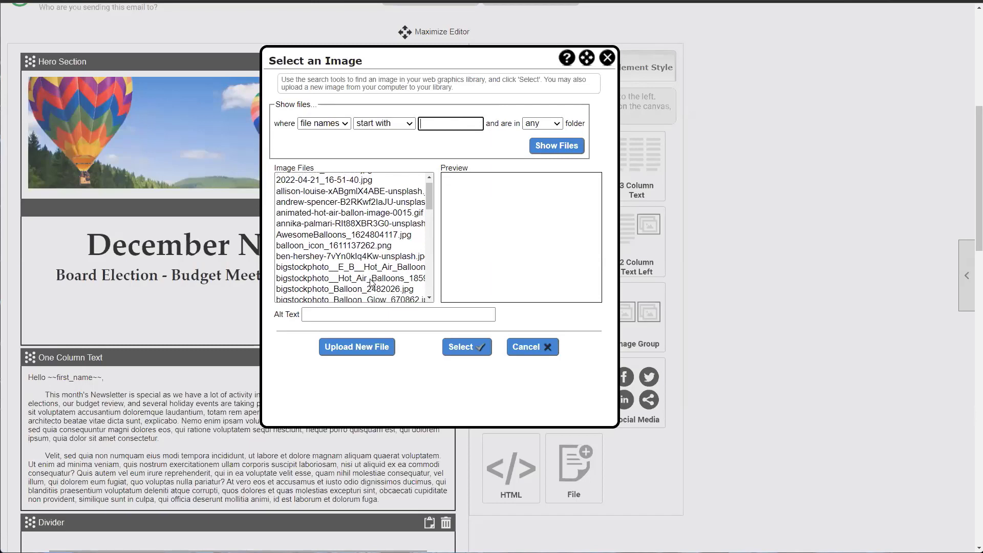
left_click(338, 246)
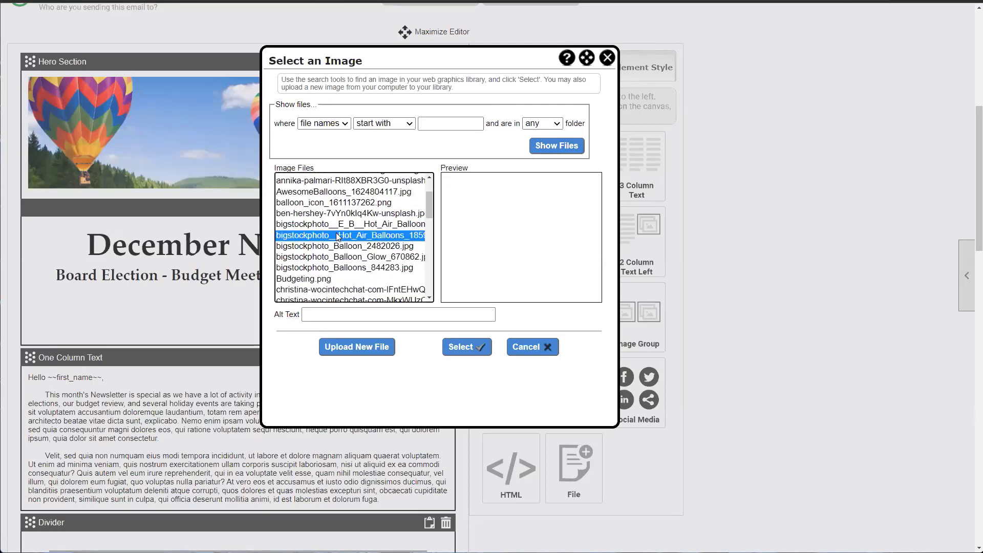
left_click(340, 268)
left_click(341, 287)
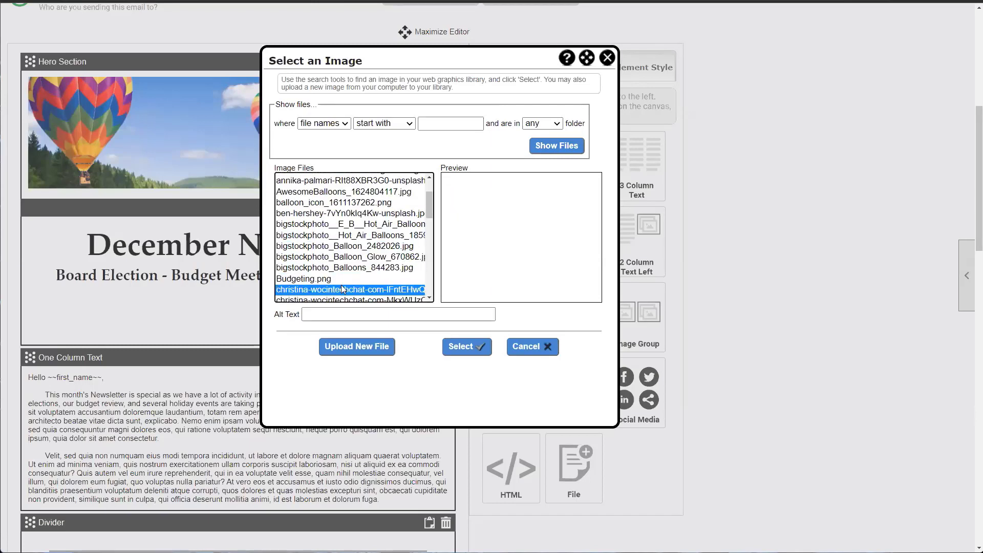
scroll(347, 271, "down", 2)
left_click(346, 262)
left_click(347, 271)
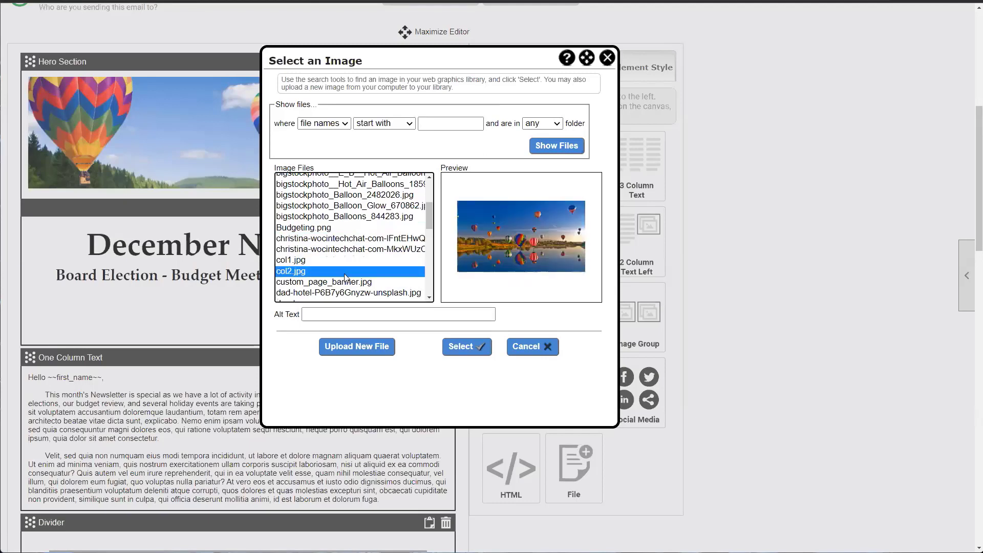
left_click(345, 260)
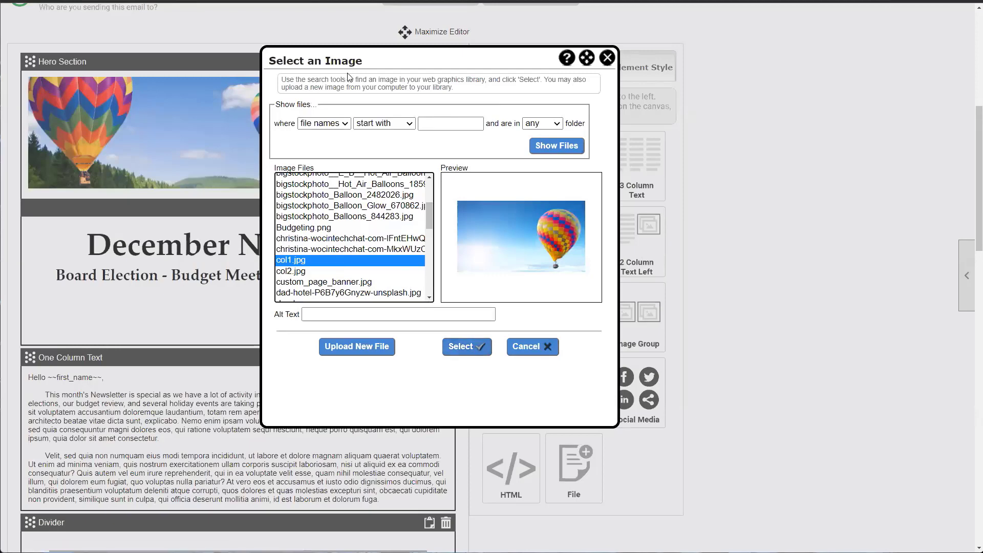
left_click_drag(347, 77, 436, 175)
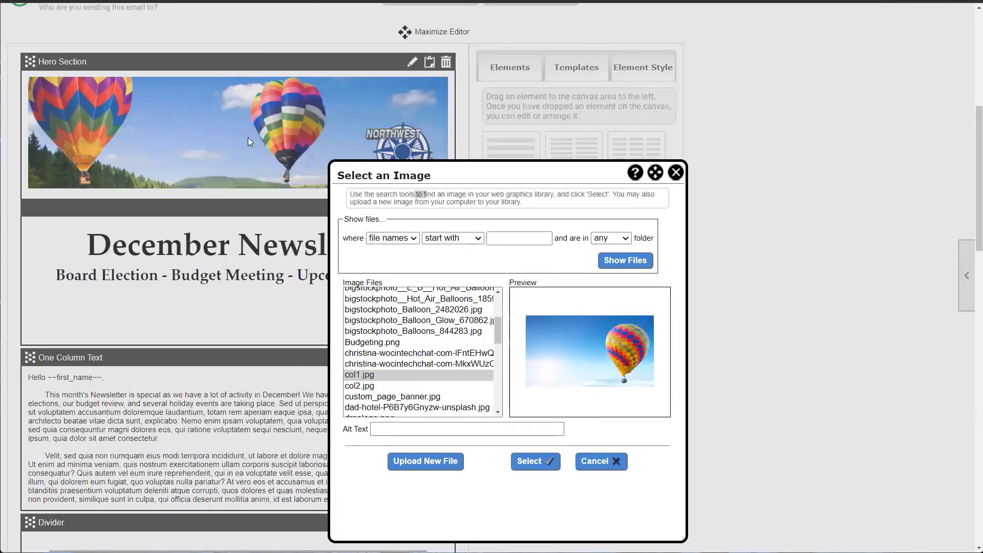
left_click_drag(489, 194, 419, 64)
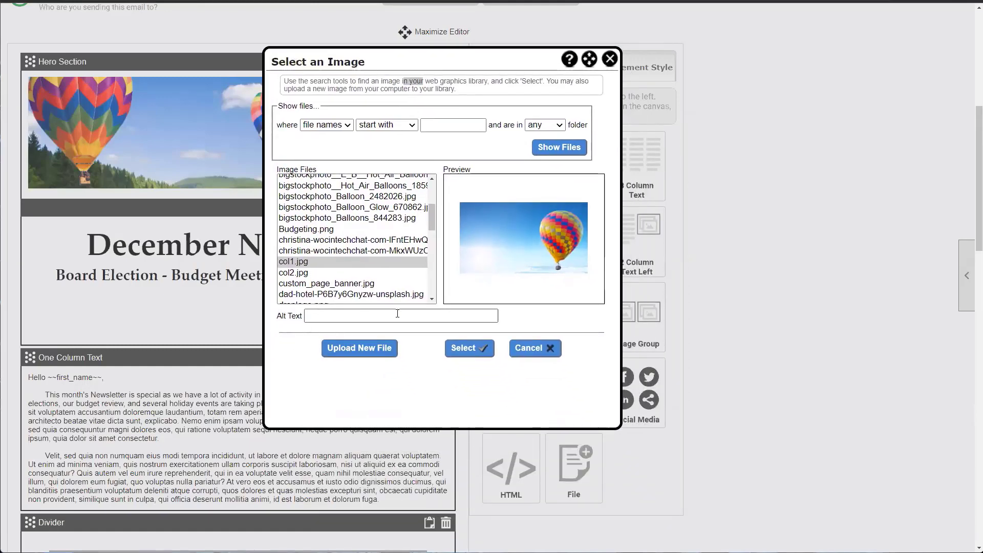
- Check the upload form for a new web graphic without uploading, and preview the portrait, meeting and col2.jpg images in the file list
left_click(377, 358)
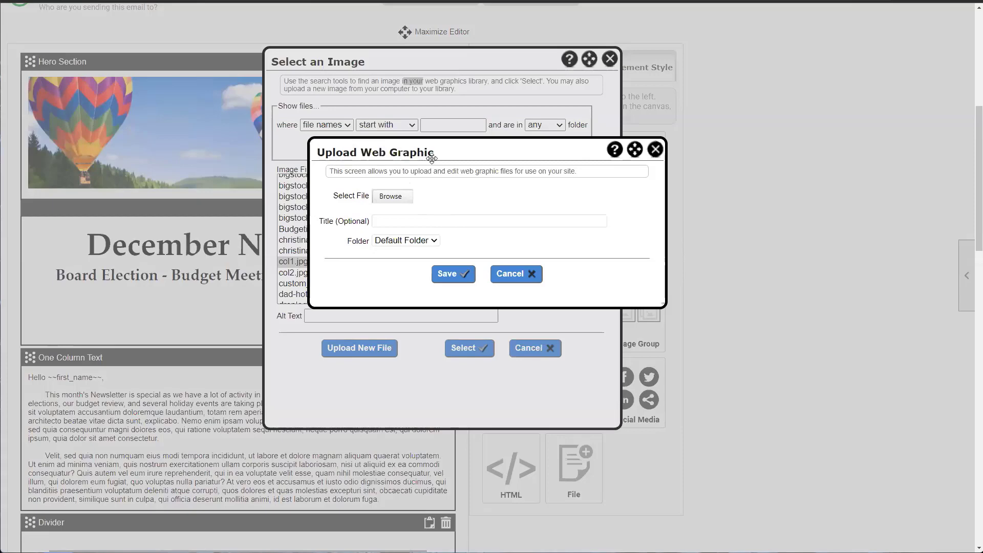
left_click(654, 150)
left_click(348, 209)
left_click(337, 241)
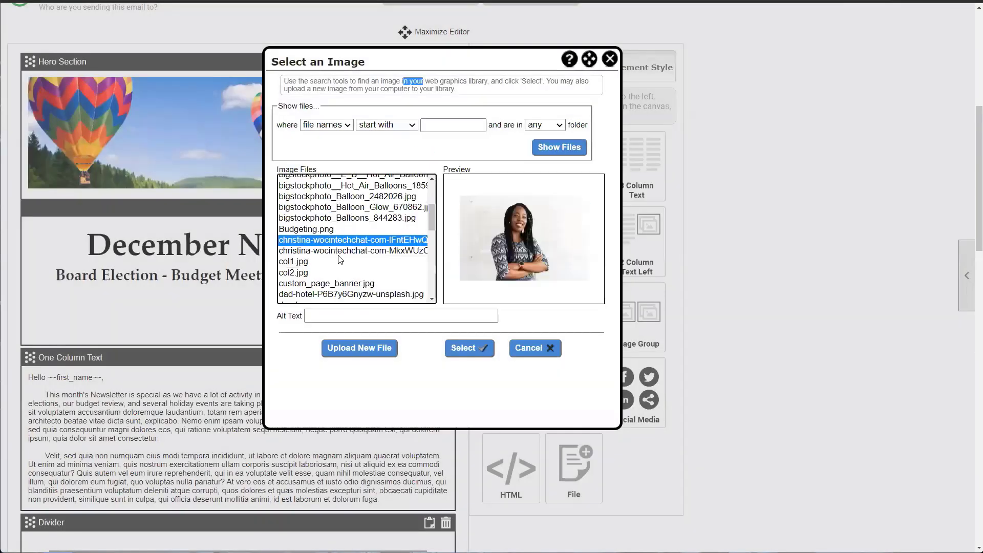
left_click(339, 252)
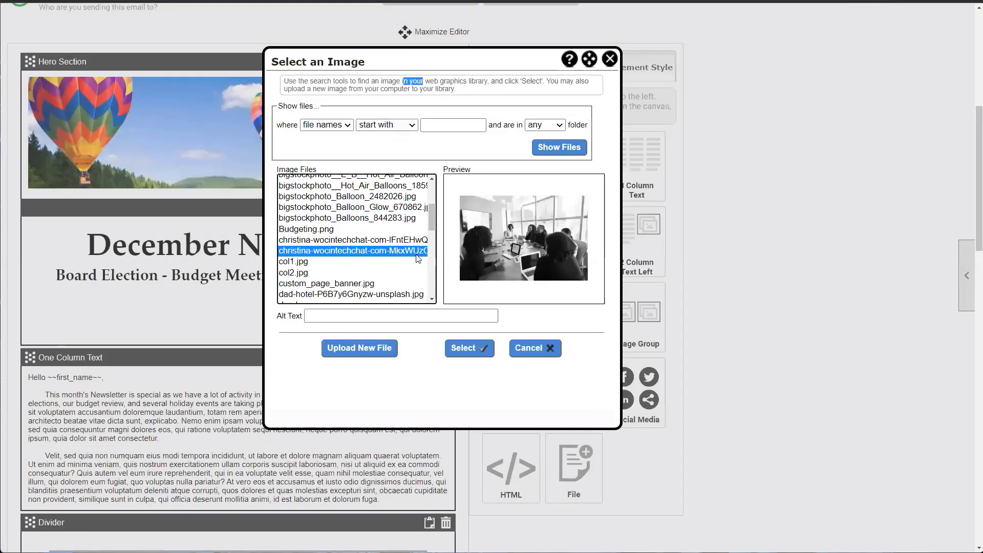
left_click(328, 271)
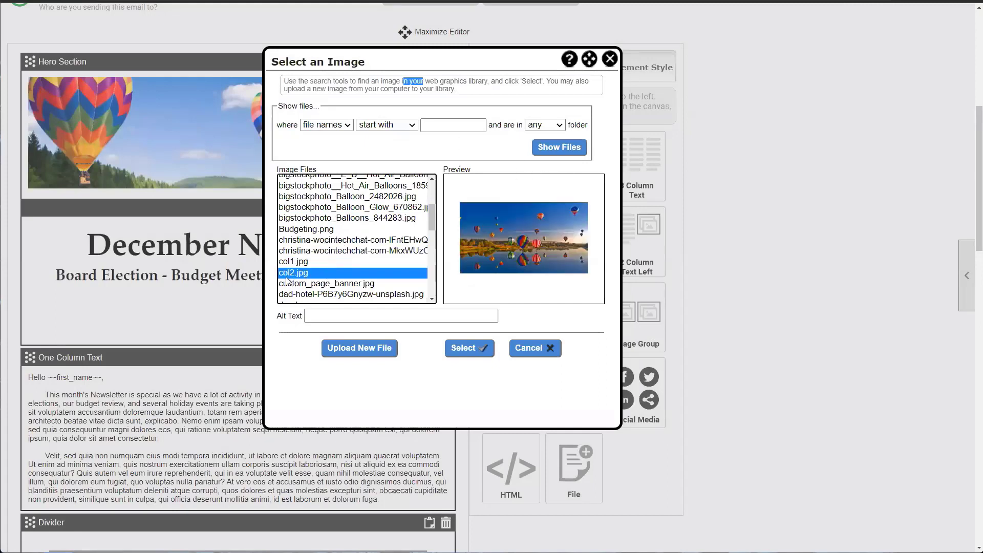
- Search the image library for file names starting with "col2" and preview col2.jpg
left_click(436, 129)
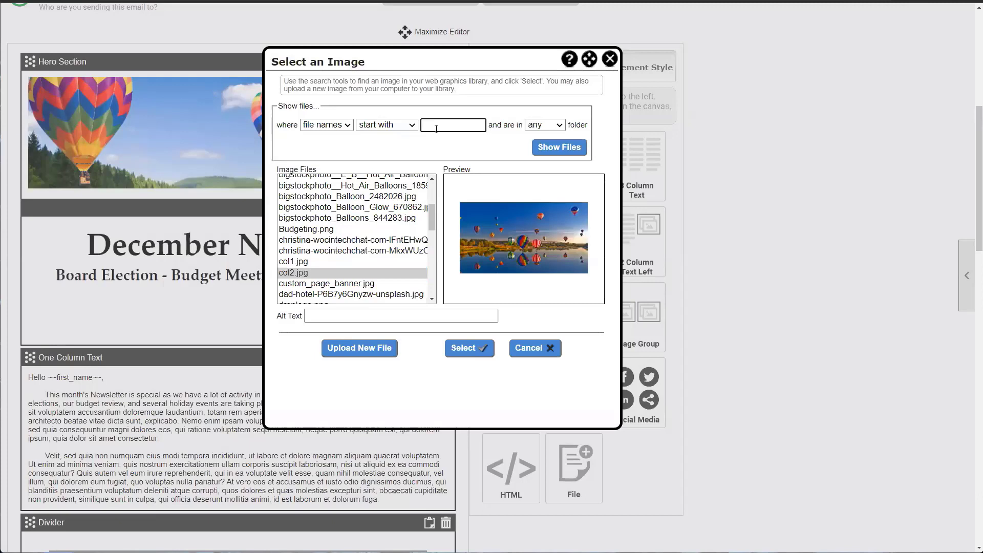
type("col2")
left_click(560, 147)
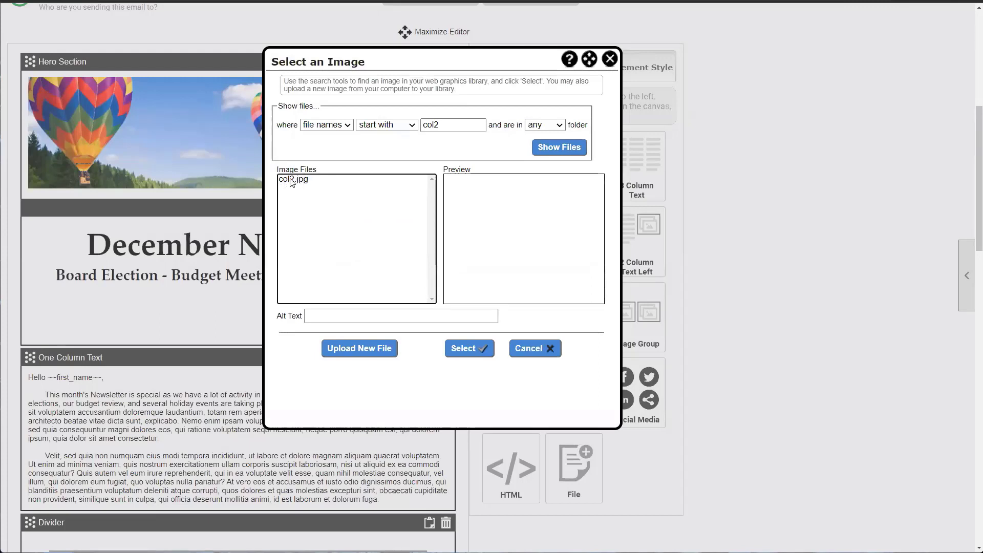
left_click(292, 182)
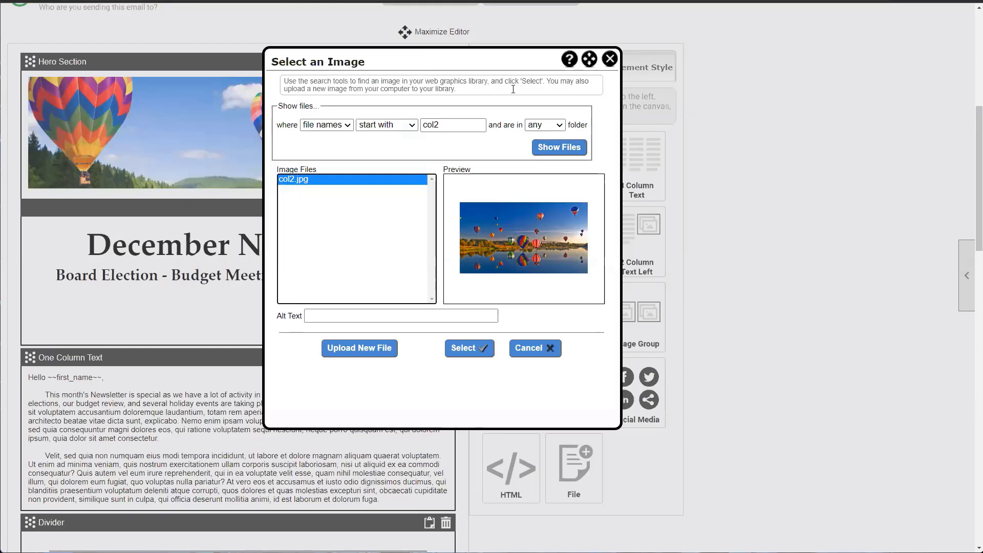
- Review the folder choices for filtering image files and close the image picker without selecting an image
left_click(533, 127)
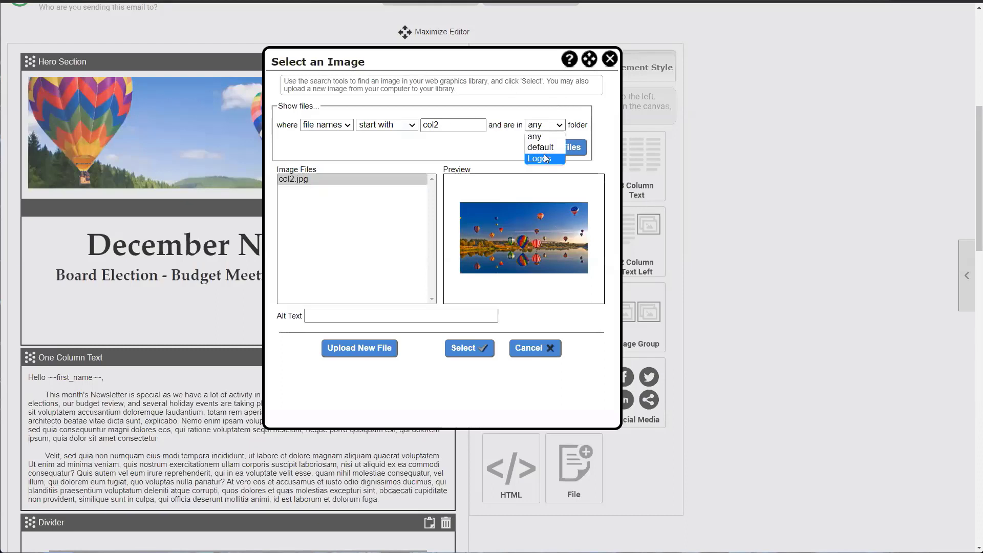
left_click(570, 126)
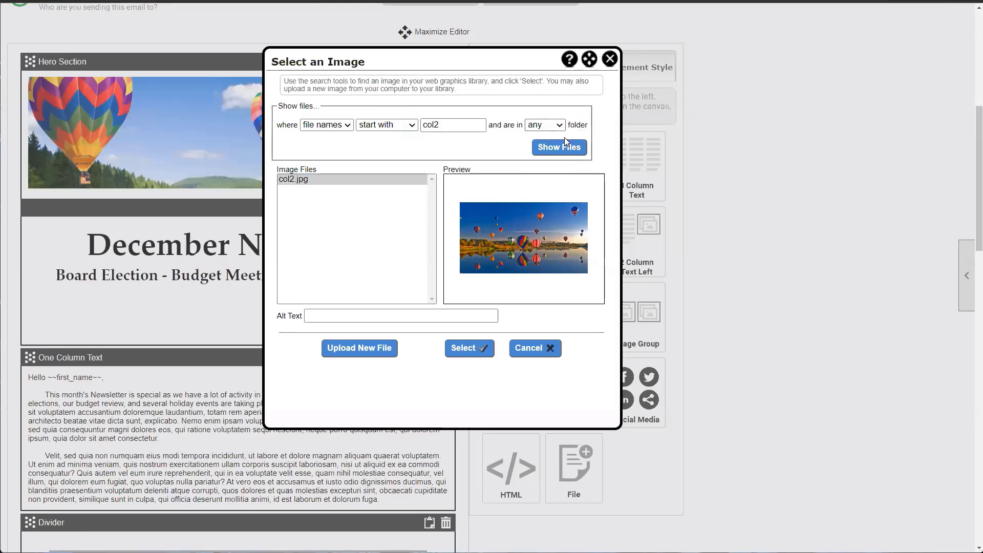
left_click(533, 125)
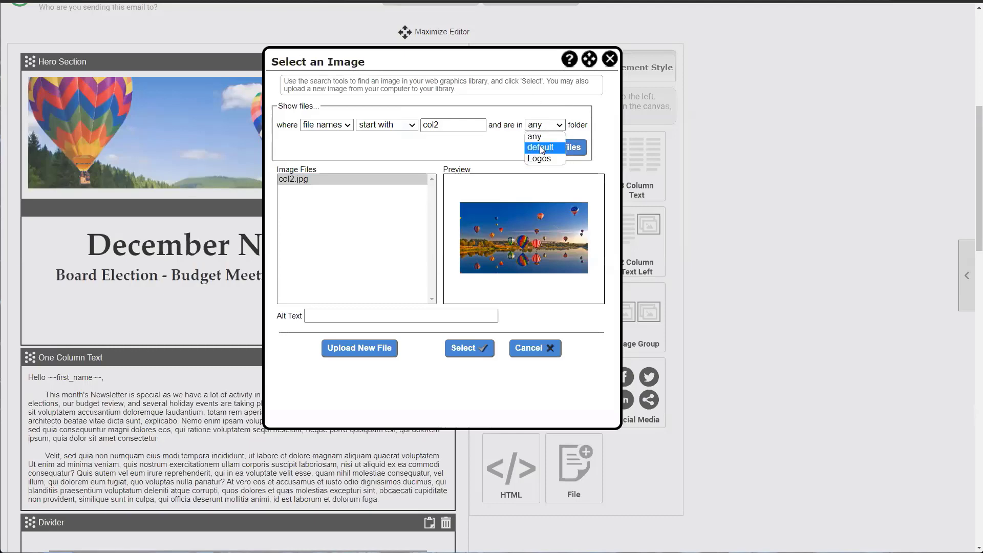
left_click(609, 59)
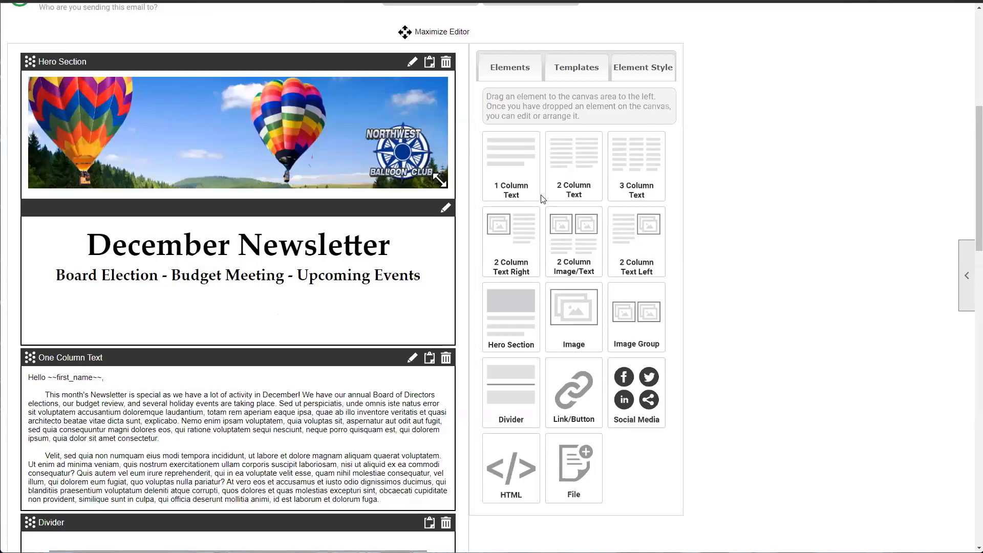
- Shrink the balloon hero image slightly and open the hero section's heading text for editing, repositioning the text editor over the page
mouse_move(440, 181)
left_mouse_down()
mouse_move(416, 170)
mouse_move(433, 179)
left_mouse_up()
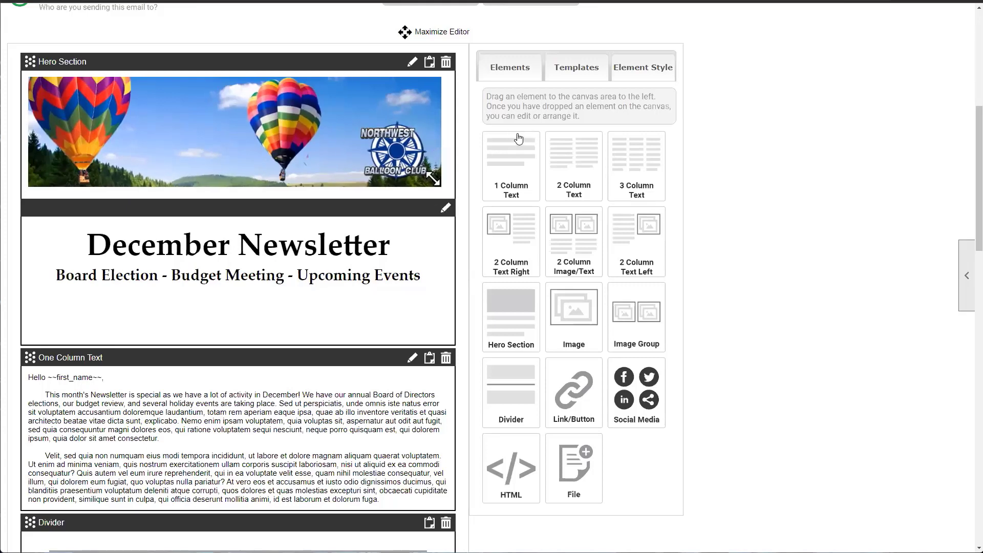
left_click(446, 210)
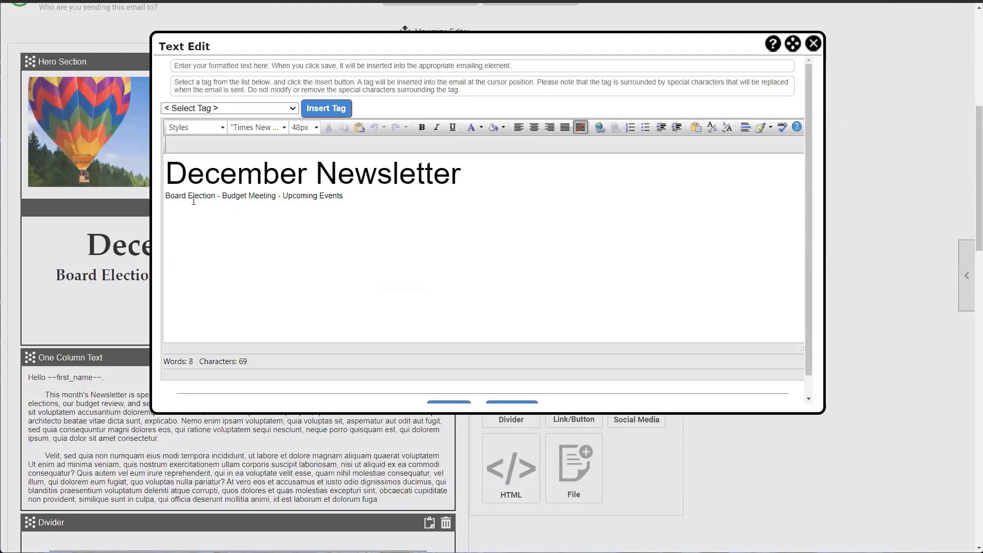
left_click_drag(293, 47, 413, 95)
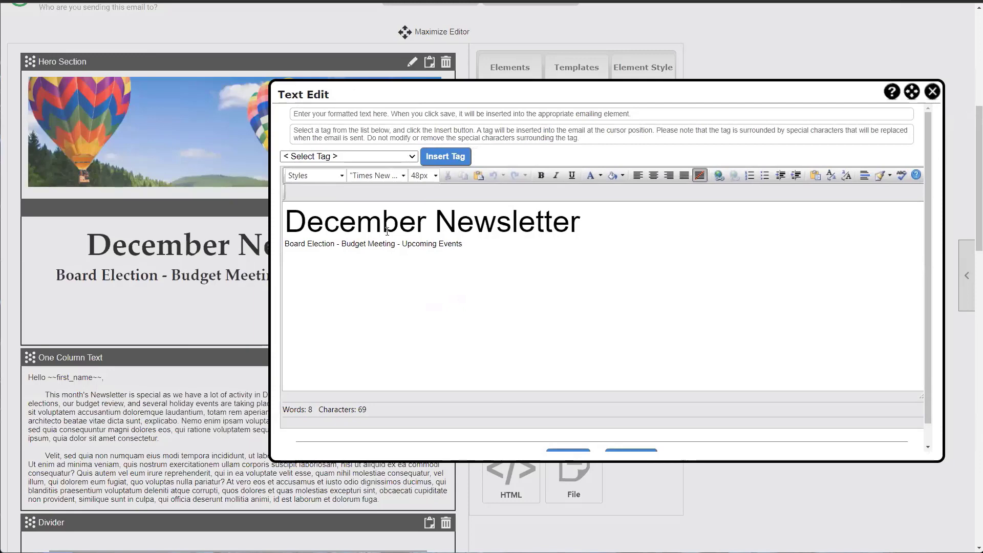
left_click_drag(385, 94, 249, 127)
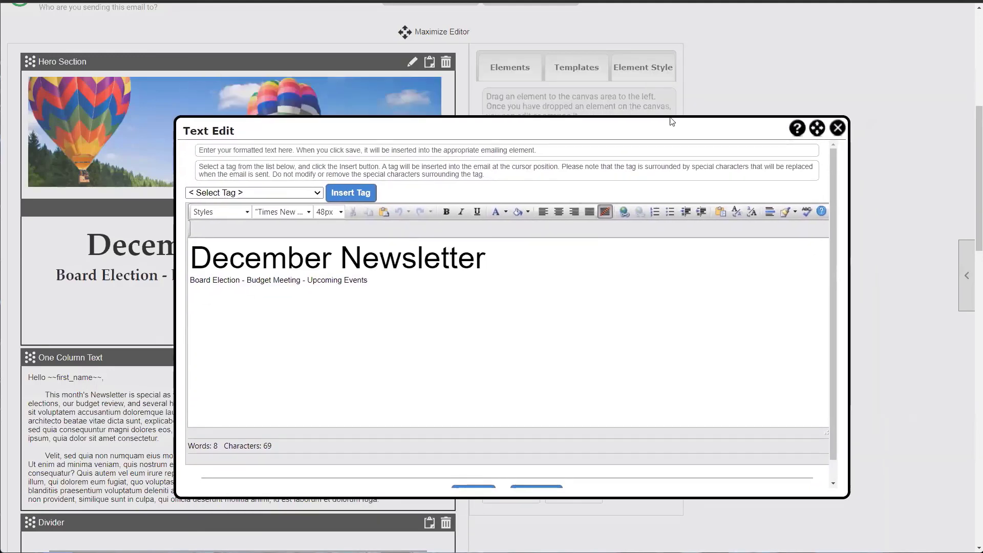
left_click_drag(663, 128, 642, 93)
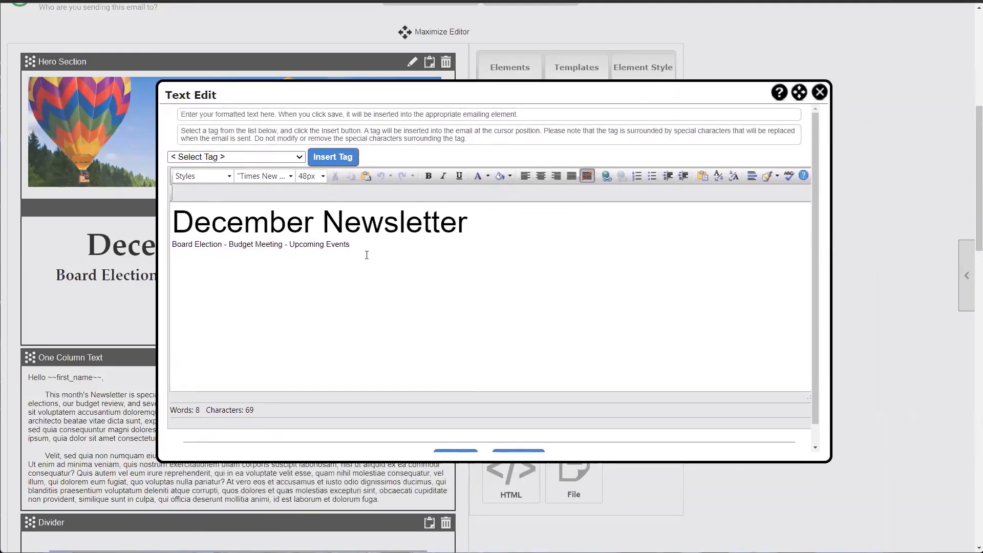
left_click_drag(352, 247, 162, 228)
left_click(218, 251)
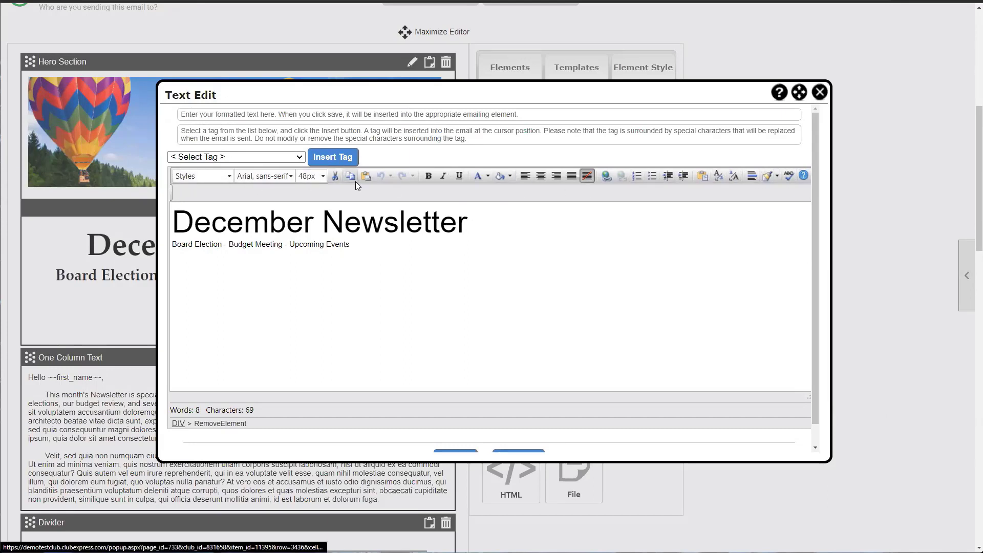
left_click_drag(513, 230, 236, 244)
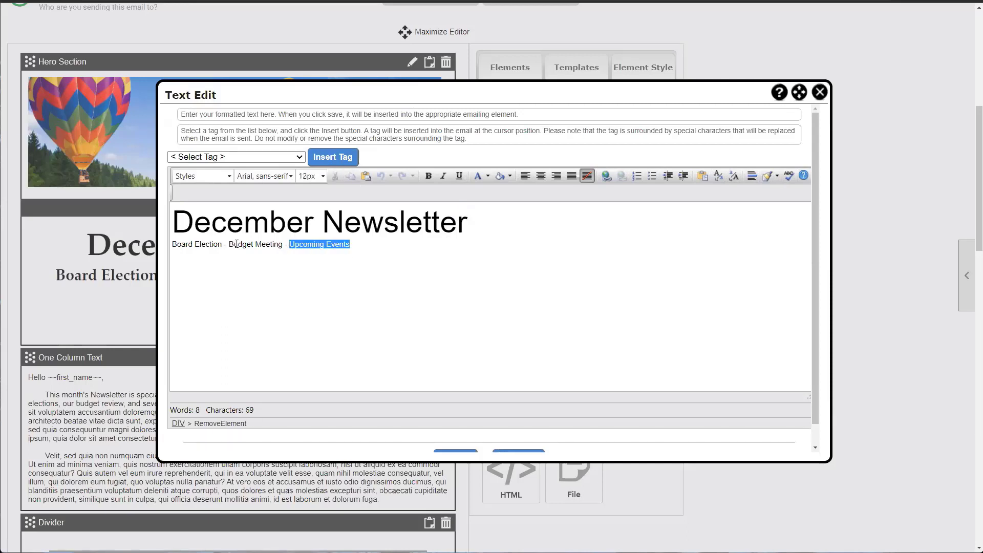
key("ctrl+a")
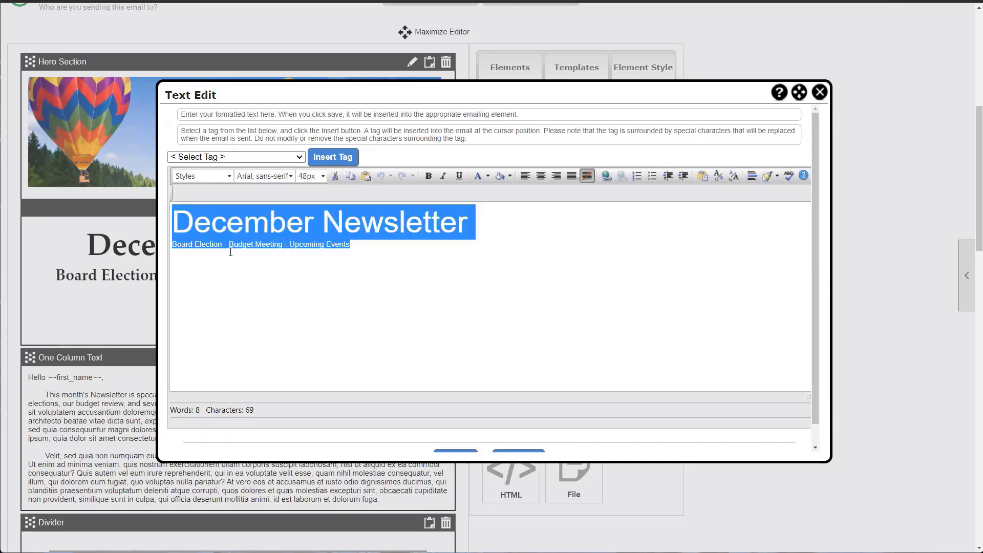
left_click(367, 251)
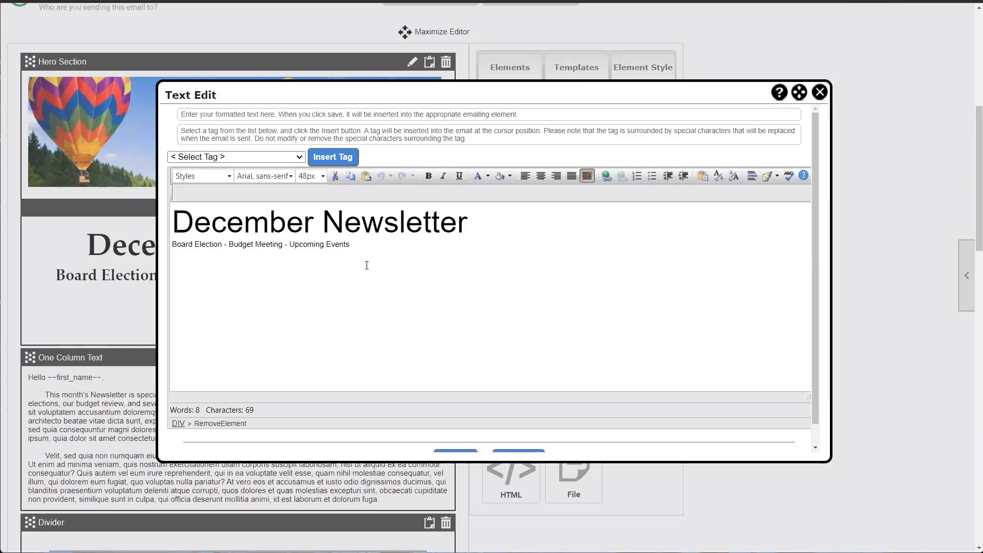
left_click_drag(366, 258, 179, 221)
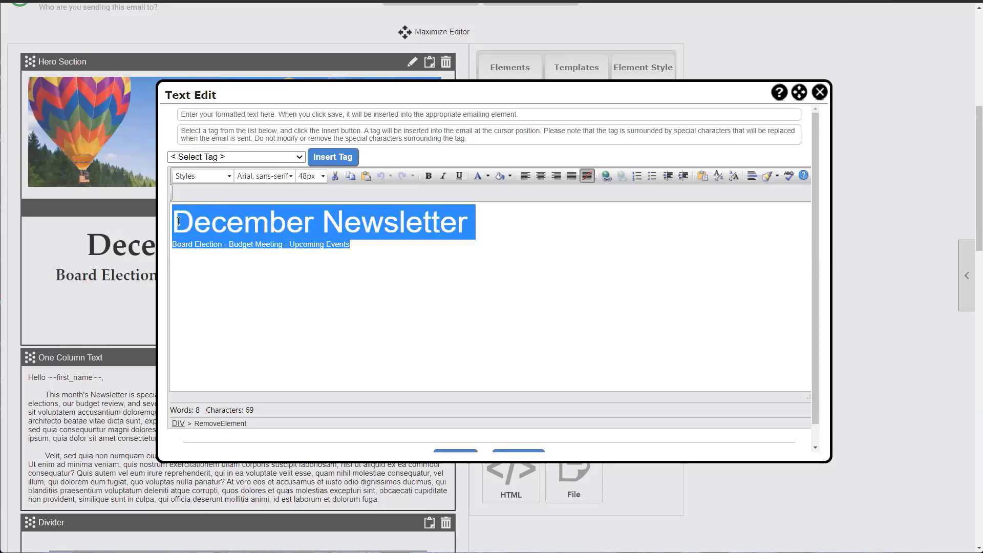
left_click(393, 259)
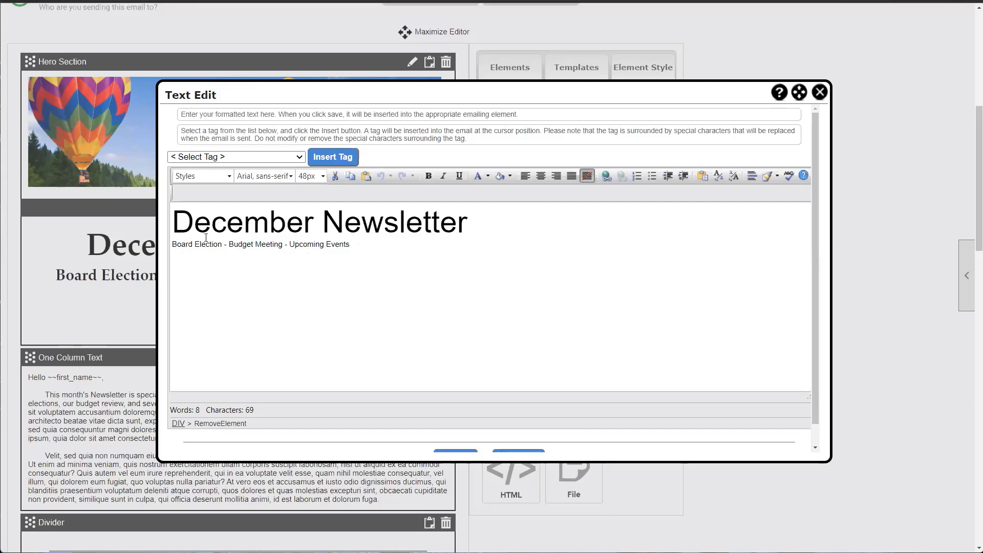
left_click_drag(174, 225, 479, 233)
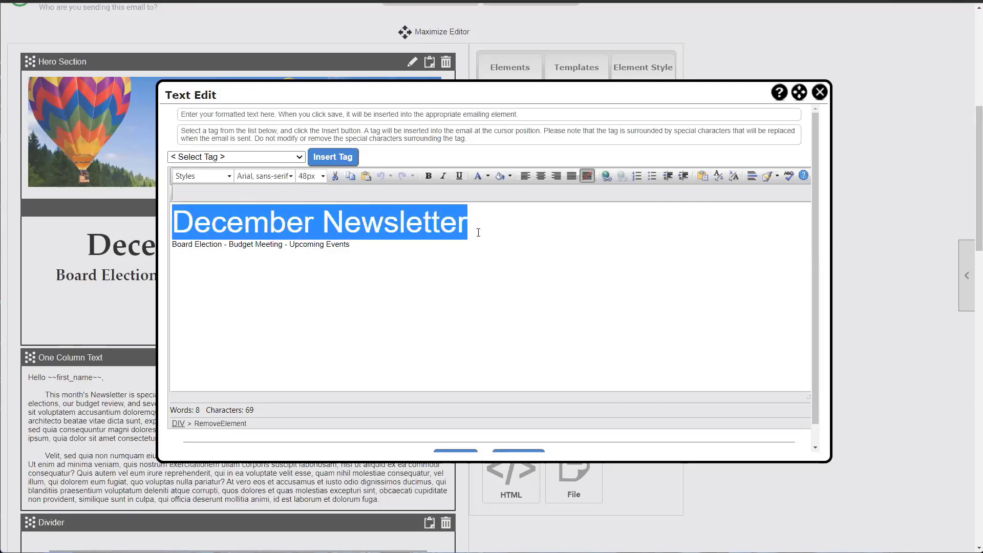
left_click(478, 232)
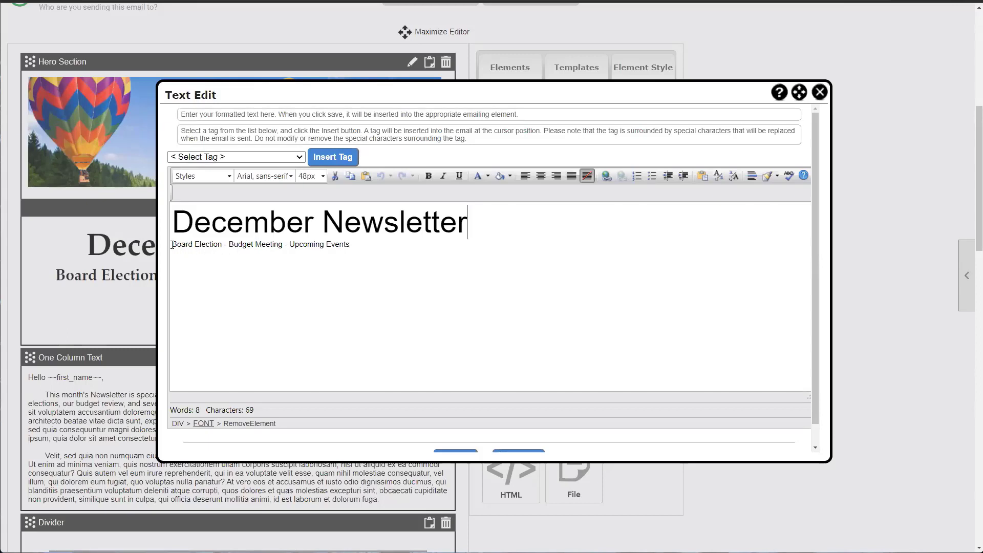
left_click_drag(172, 245, 476, 228)
left_click(356, 249)
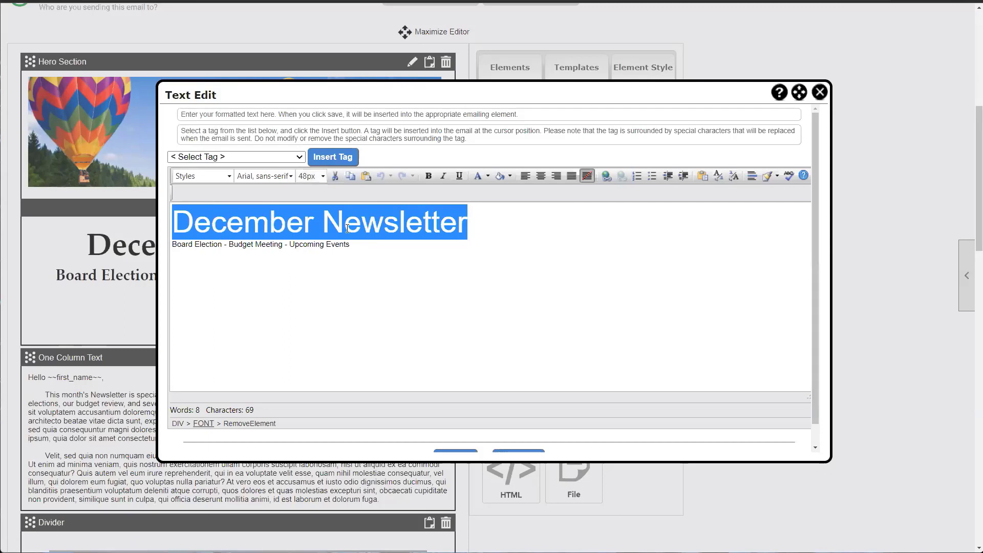
- Change the font color of the "December Newsletter" heading to blue
left_click(494, 225)
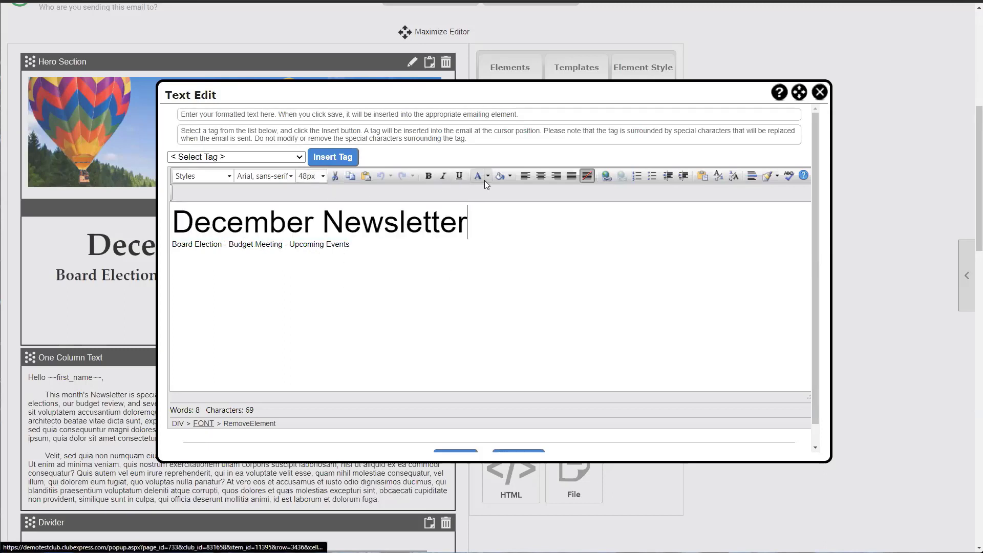
left_click_drag(494, 220, 172, 222)
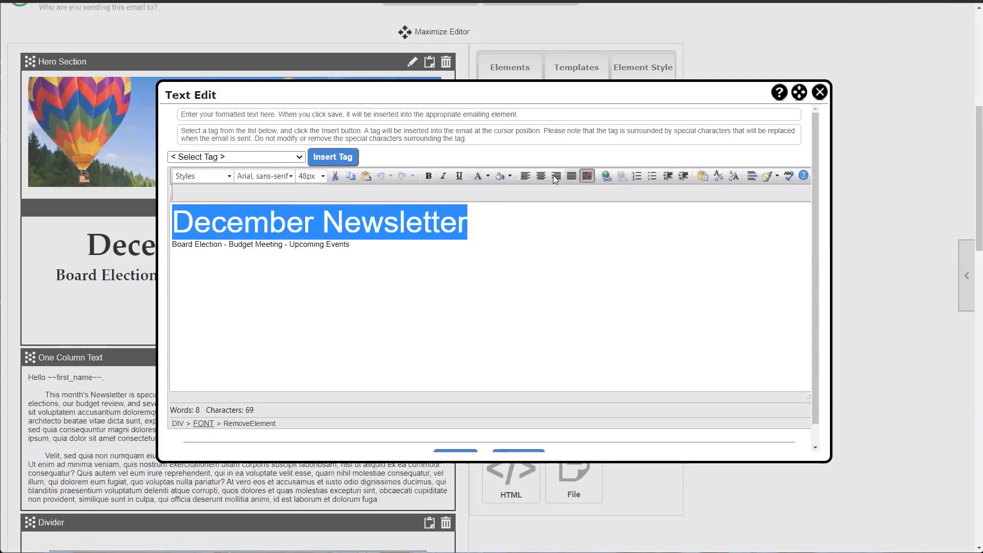
left_click(487, 176)
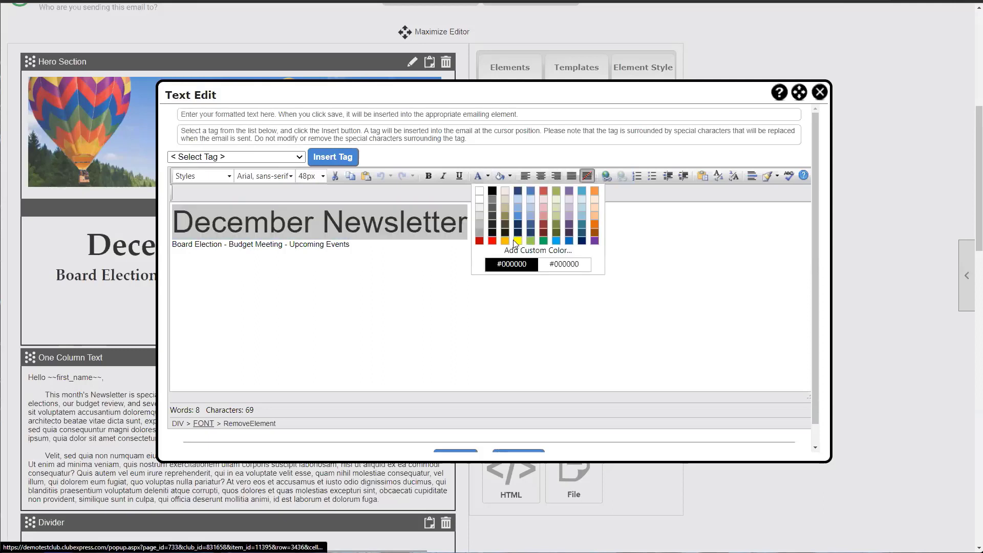
left_click(531, 193)
left_click(408, 257)
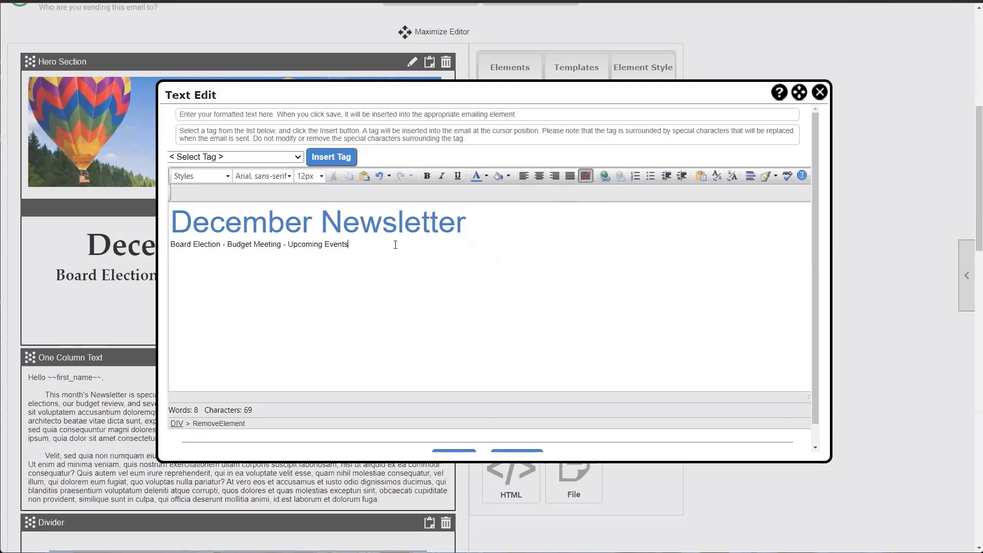
- Examine the link type, display and target window options for building a link, and close them without creating one
left_click(606, 178)
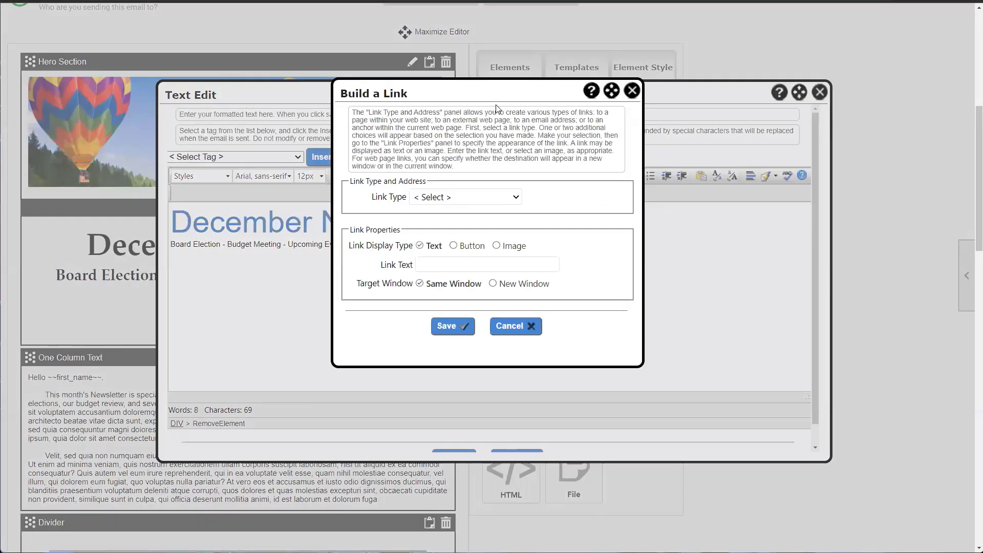
left_click_drag(491, 97, 561, 140)
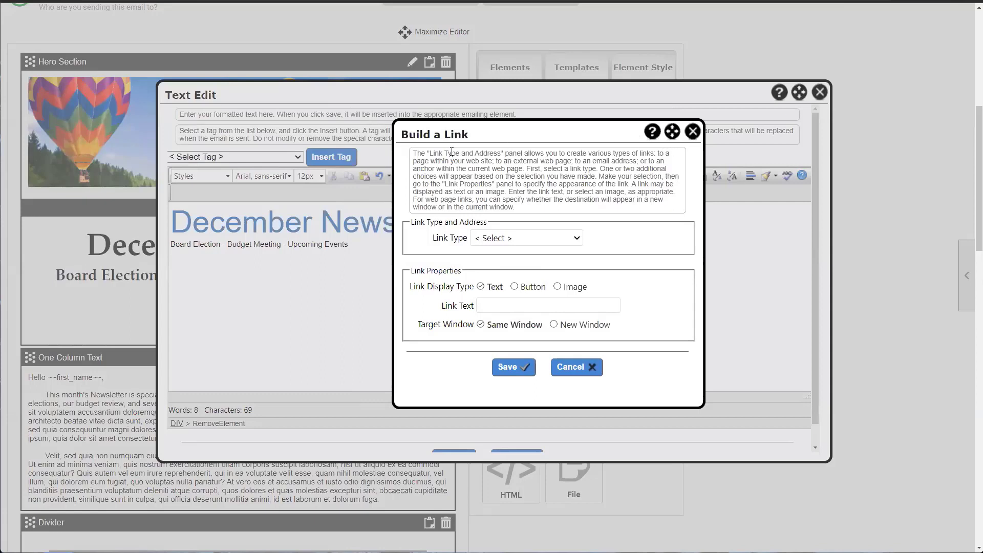
left_click_drag(533, 134, 542, 142)
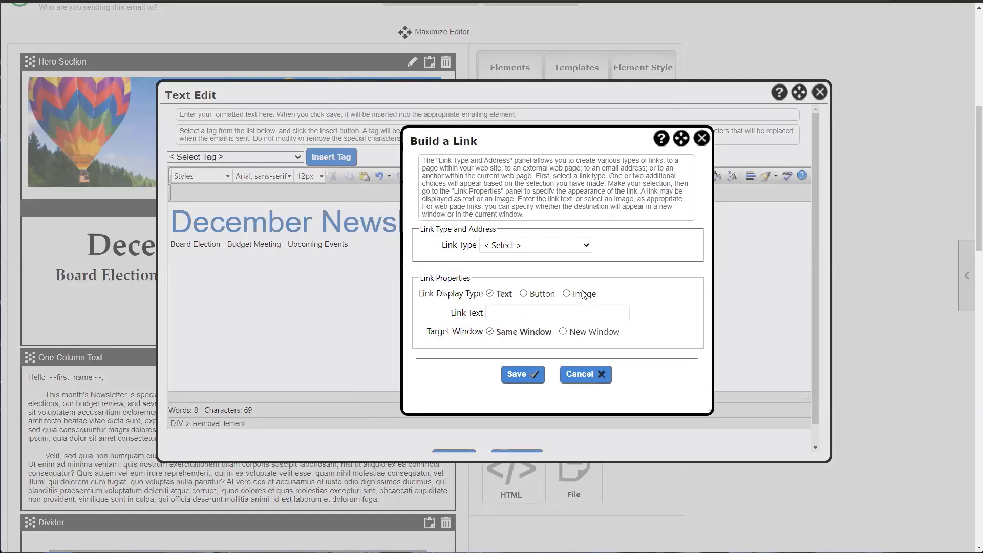
left_click(701, 139)
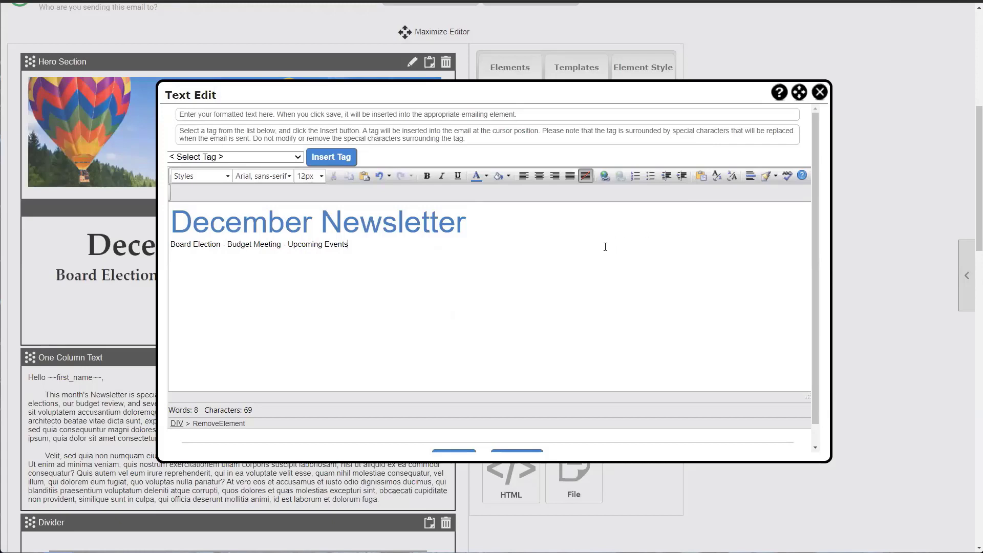
left_click_drag(303, 256, 236, 246)
left_click(236, 245)
left_click_drag(367, 247, 178, 233)
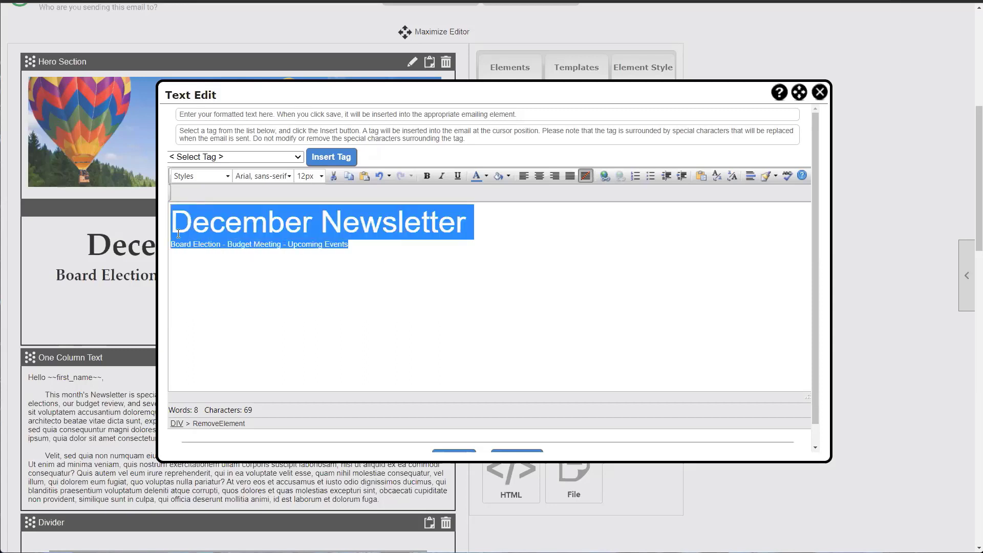
left_click(251, 276)
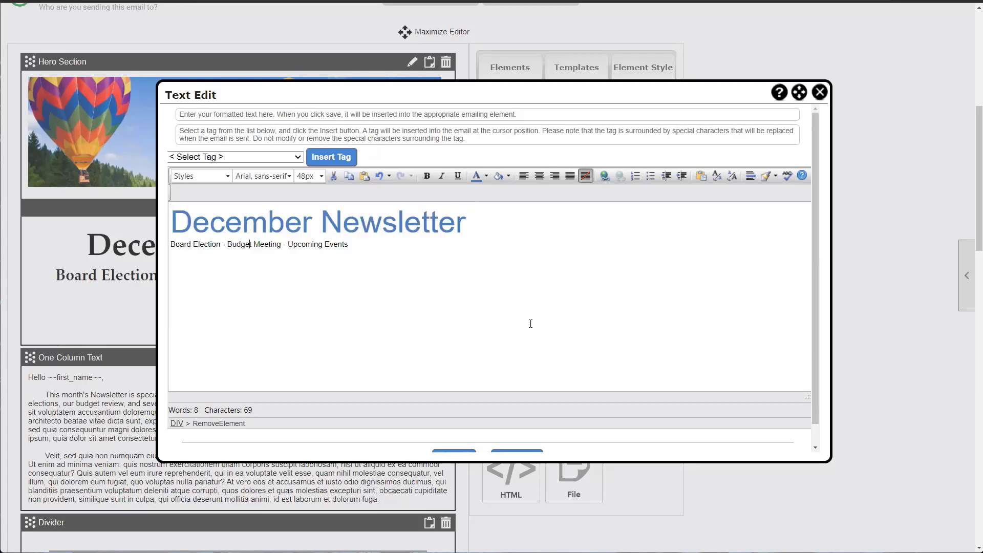
- Review the options for stripping formatting from the hero section's heading text and close the text editor without saving
left_click(387, 262)
left_click_drag(394, 265, 168, 211)
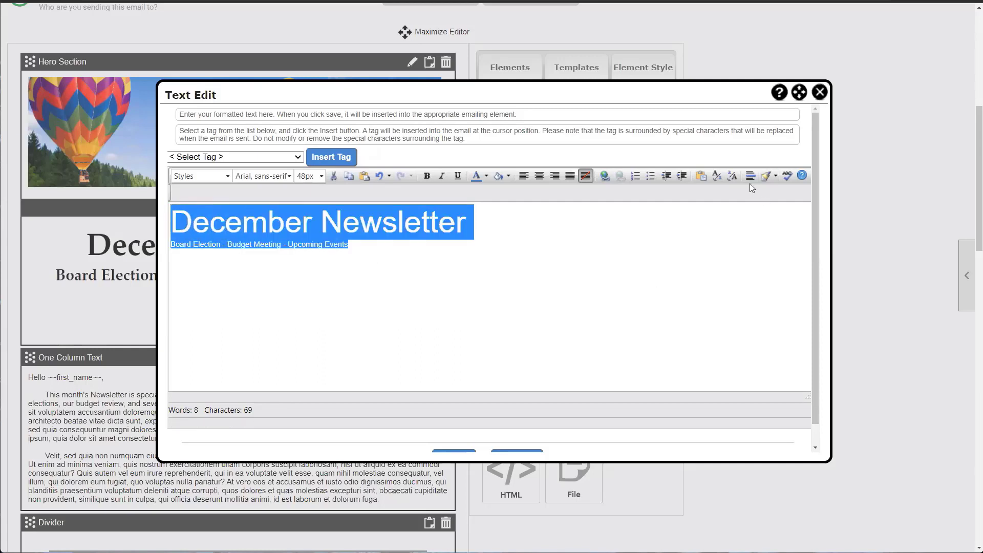
left_click(776, 176)
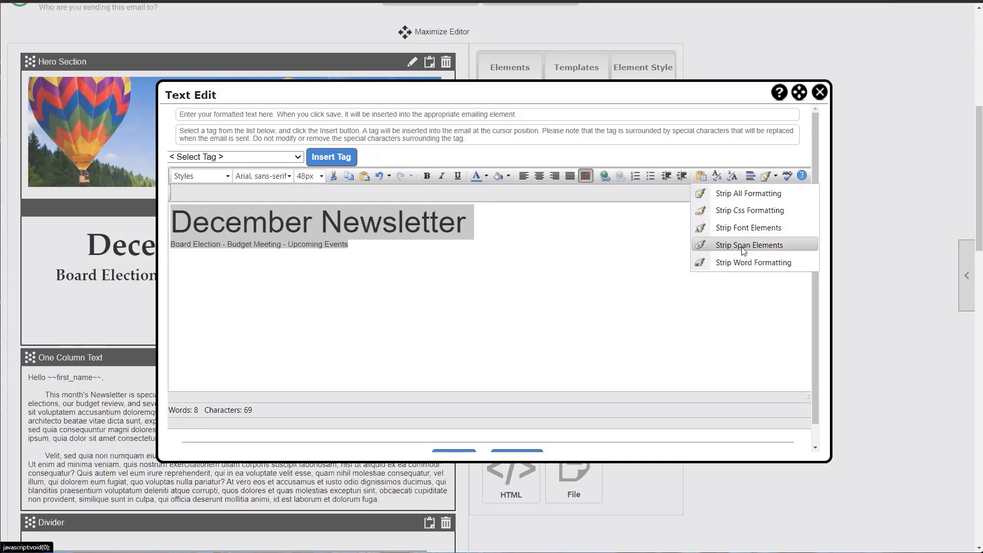
left_click(739, 199)
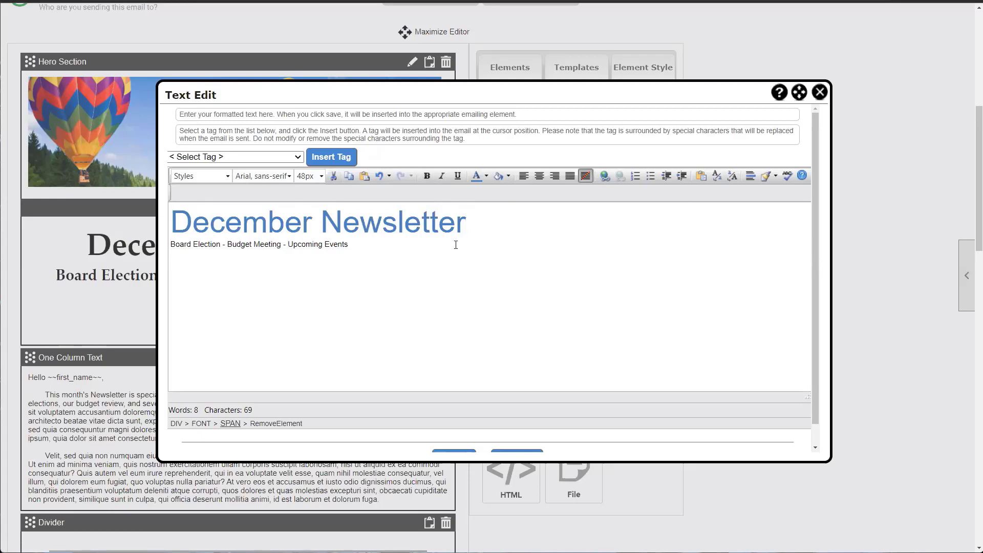
scroll(529, 286, "down", 1)
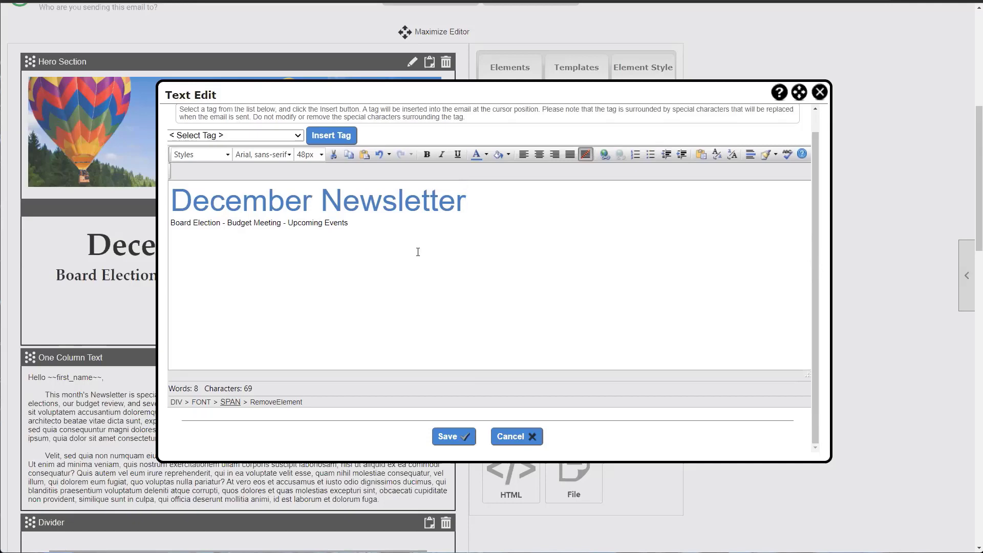
left_click(820, 92)
- Try moving the One Column Text section above the hero section, and put the sections back in their original order
scroll(186, 267, "down", 1)
scroll(357, 205, "up", 1)
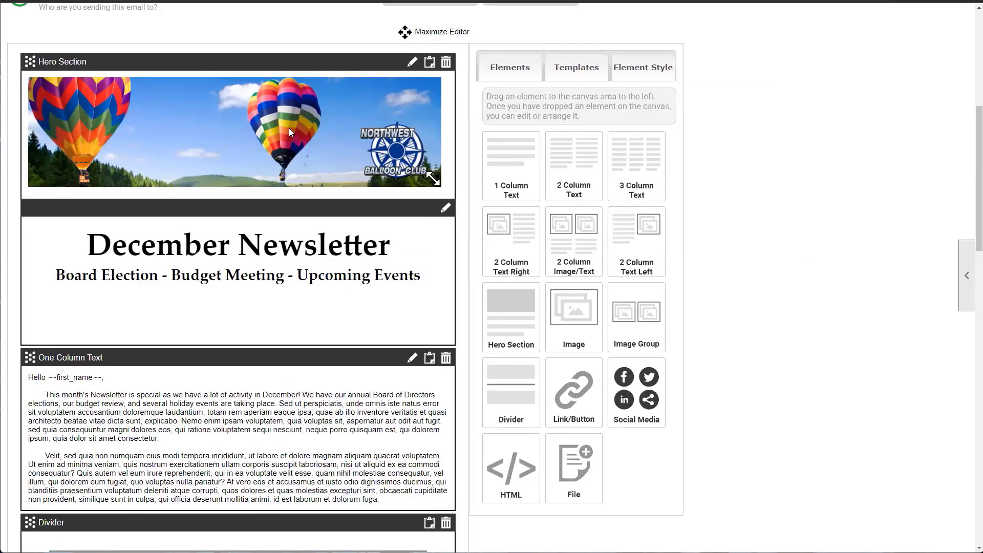
scroll(289, 129, "down", 1)
scroll(284, 131, "up", 1)
left_click_drag(29, 357, 28, 76)
left_click_drag(29, 227, 34, 81)
- Check the Personalization Allowed option in the email's basic information and close the dialog without saving
scroll(458, 291, "down", 4)
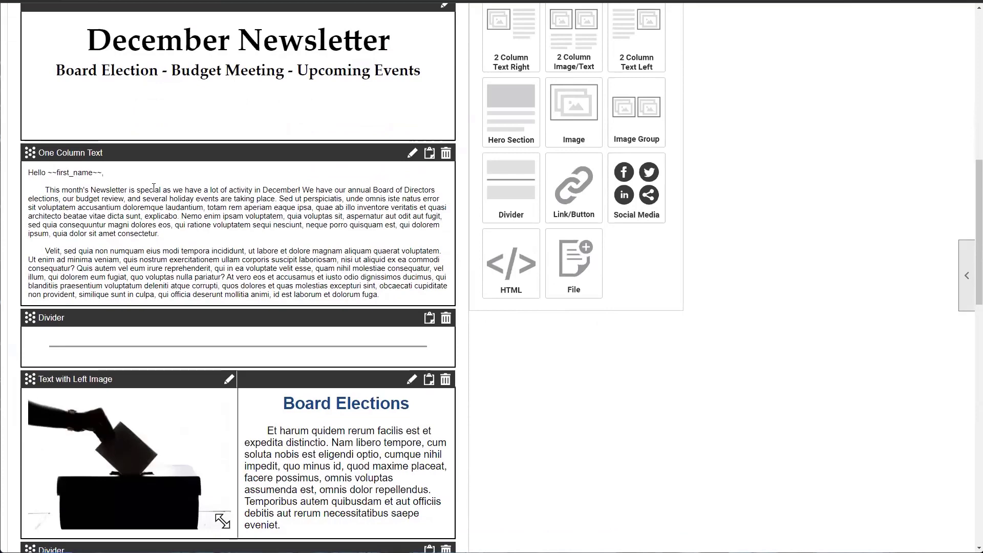
scroll(270, 226, "up", 1)
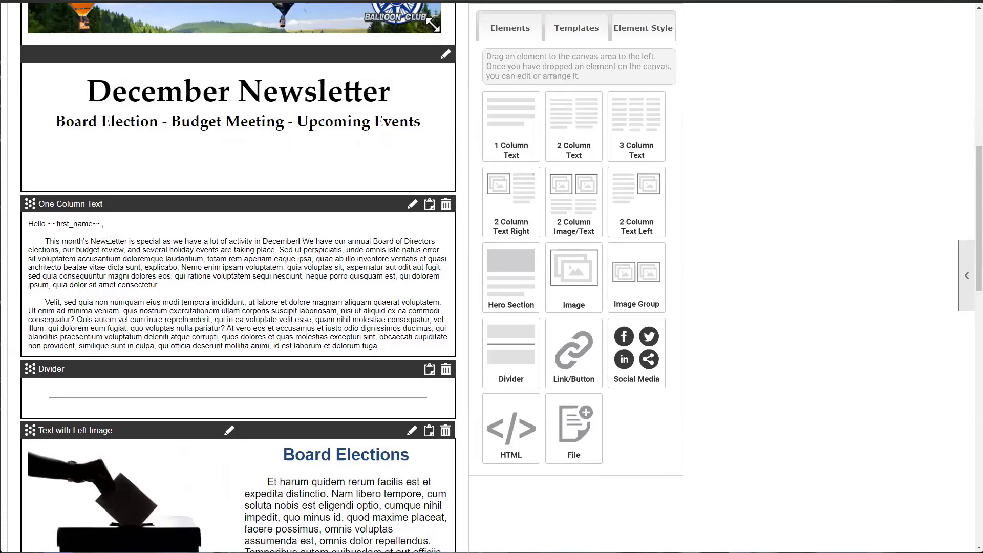
scroll(119, 261, "up", 1)
scroll(120, 264, "up", 3)
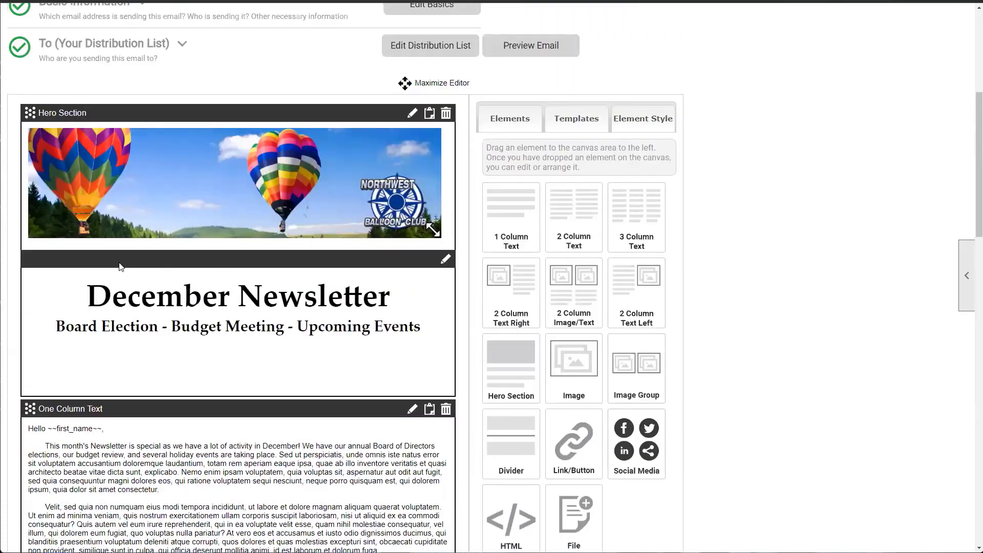
scroll(148, 238, "down", 1)
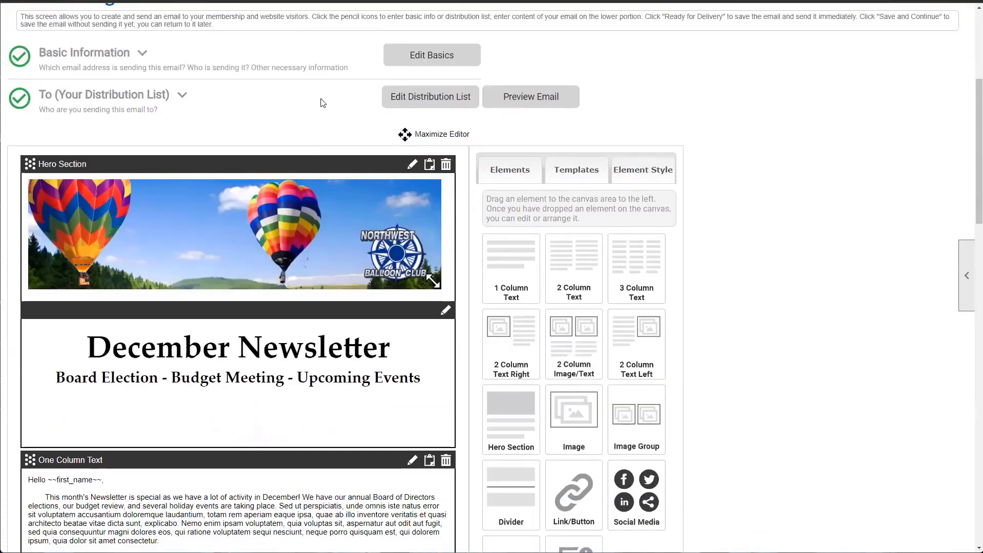
left_click(447, 55)
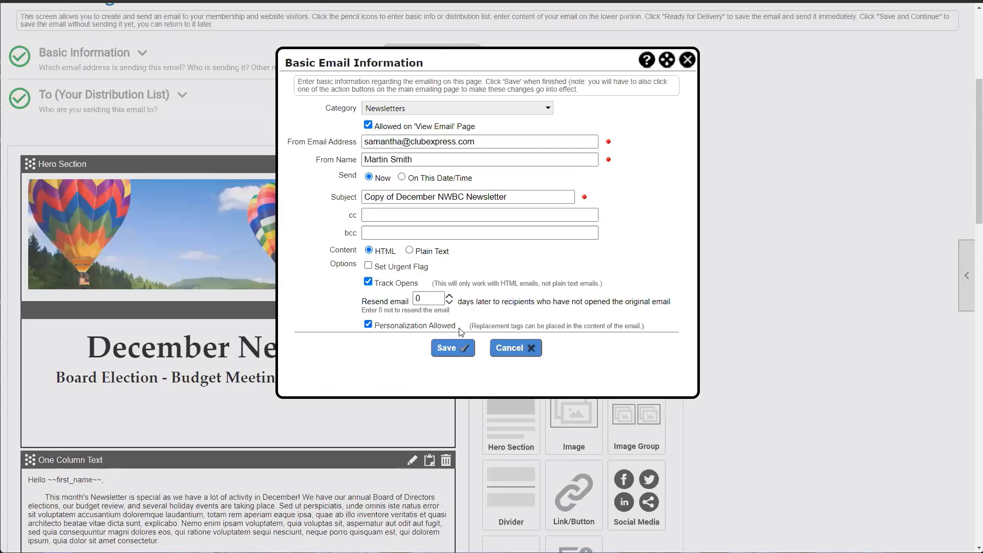
left_click_drag(463, 330, 355, 328)
left_click(381, 332)
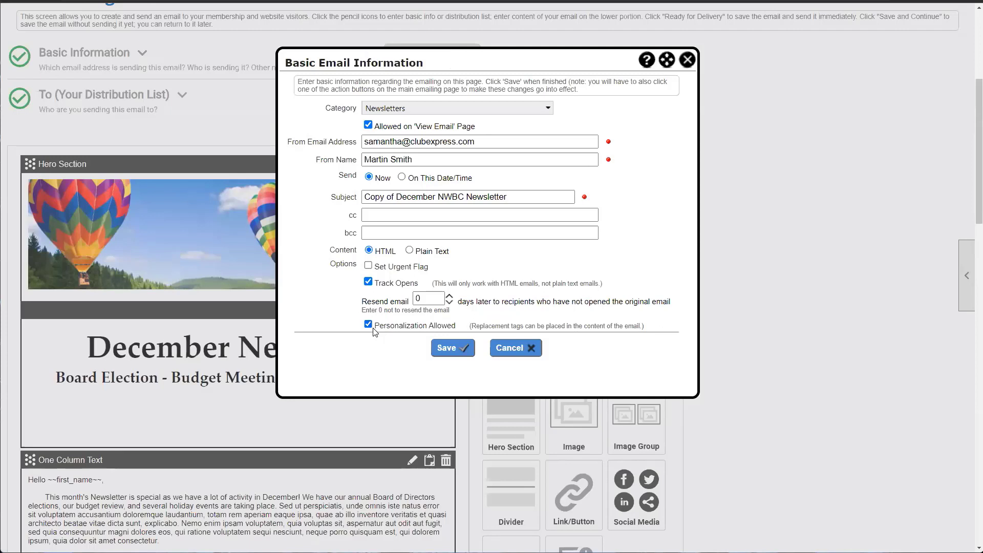
left_click_drag(455, 328, 446, 332)
left_click(446, 331)
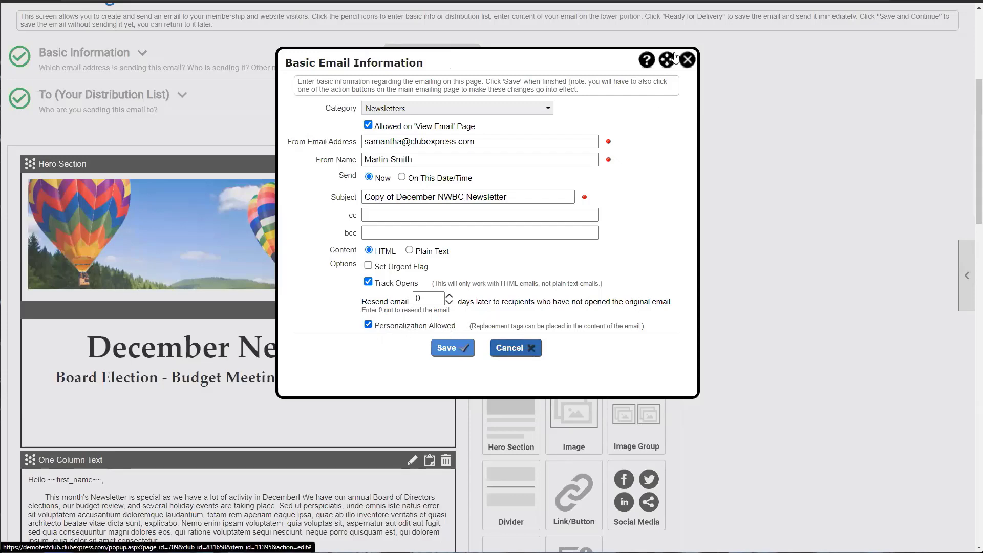
left_click(509, 349)
- Open the One Column Text section for editing and review the replacement tags for member, club and officer fields without choosing one
scroll(323, 210, "down", 5)
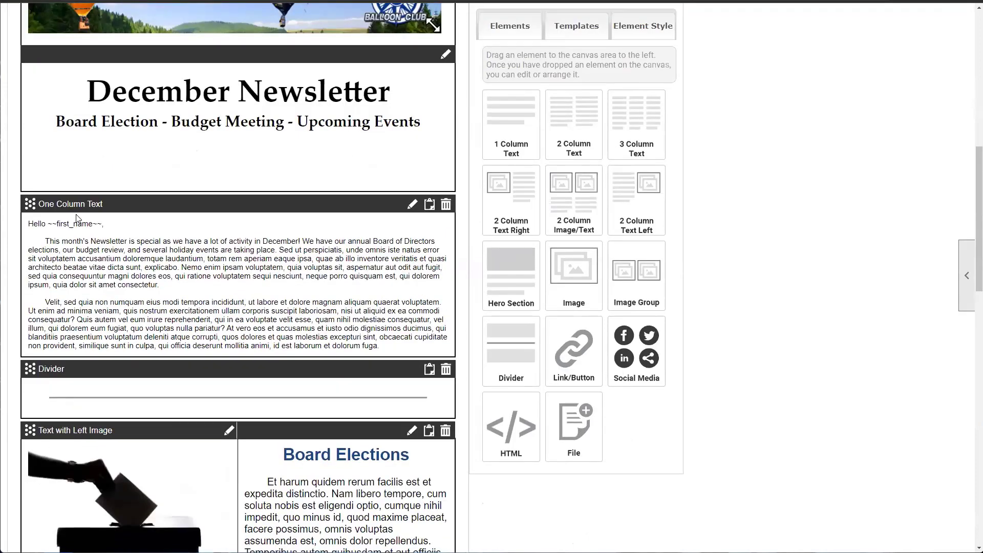
left_click(412, 204)
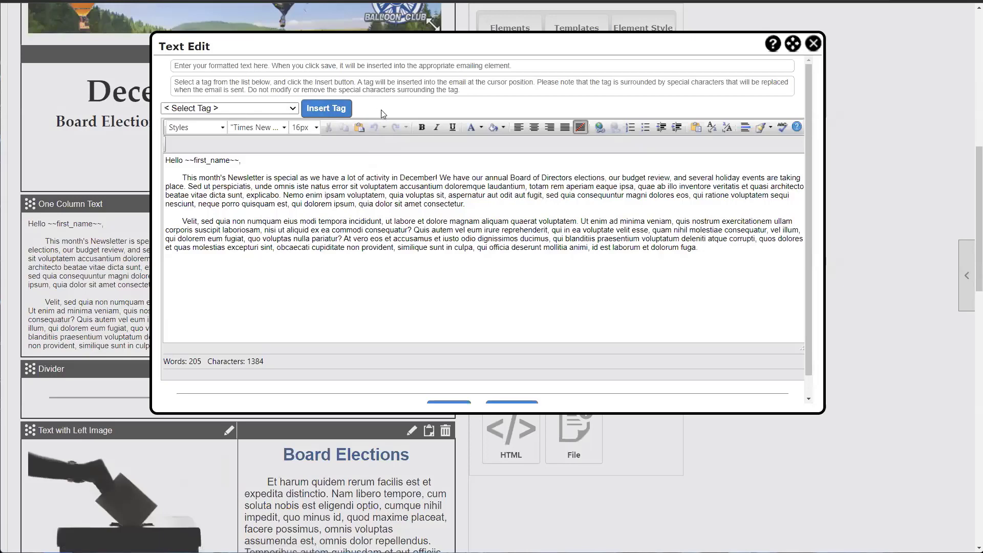
left_click(205, 109)
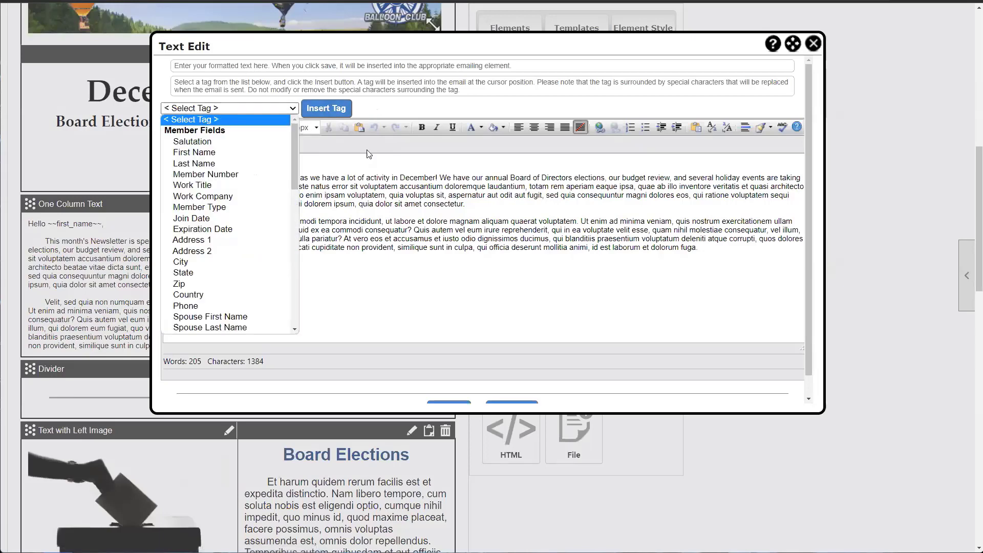
scroll(251, 166, "down", 5)
scroll(250, 169, "down", 3)
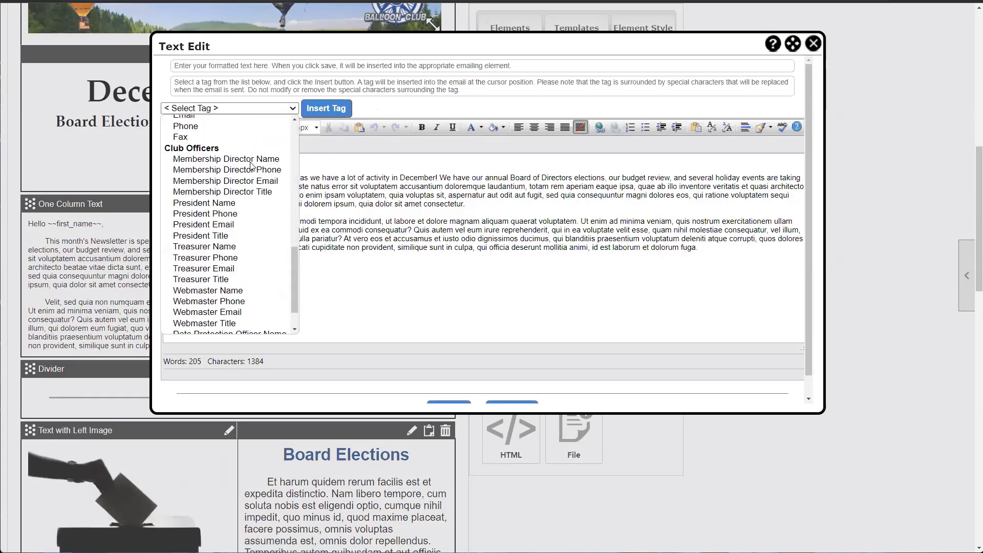
scroll(237, 204, "up", 8)
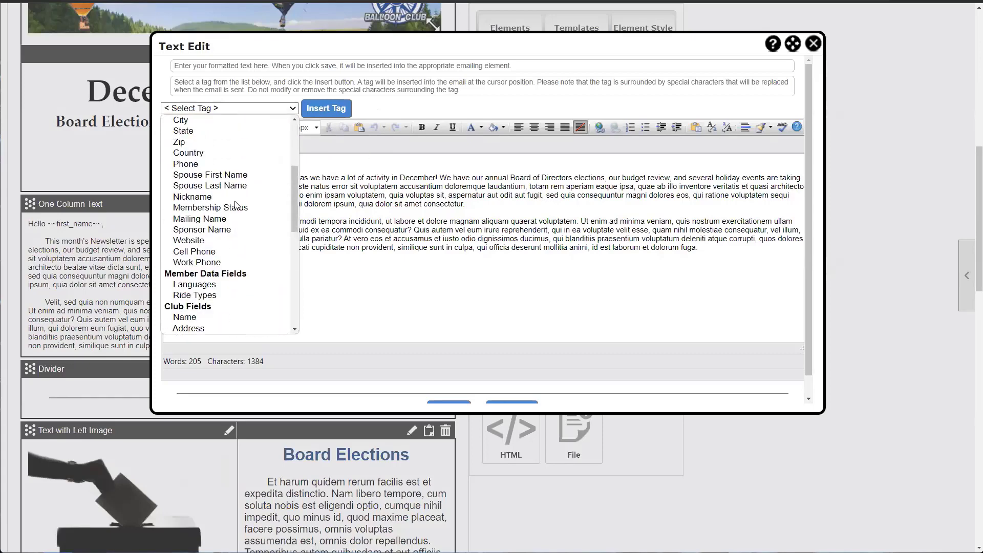
scroll(231, 218, "up", 1)
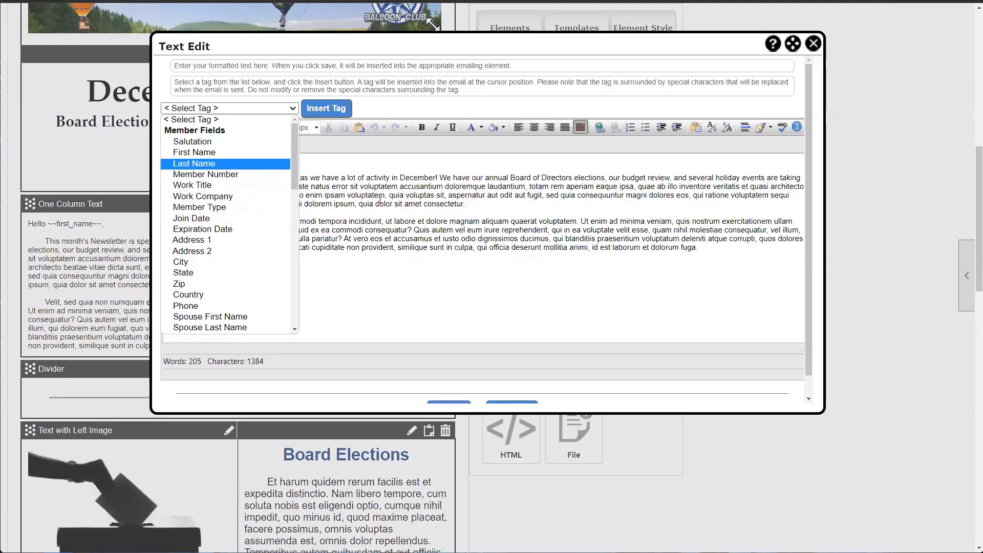
left_click(246, 181)
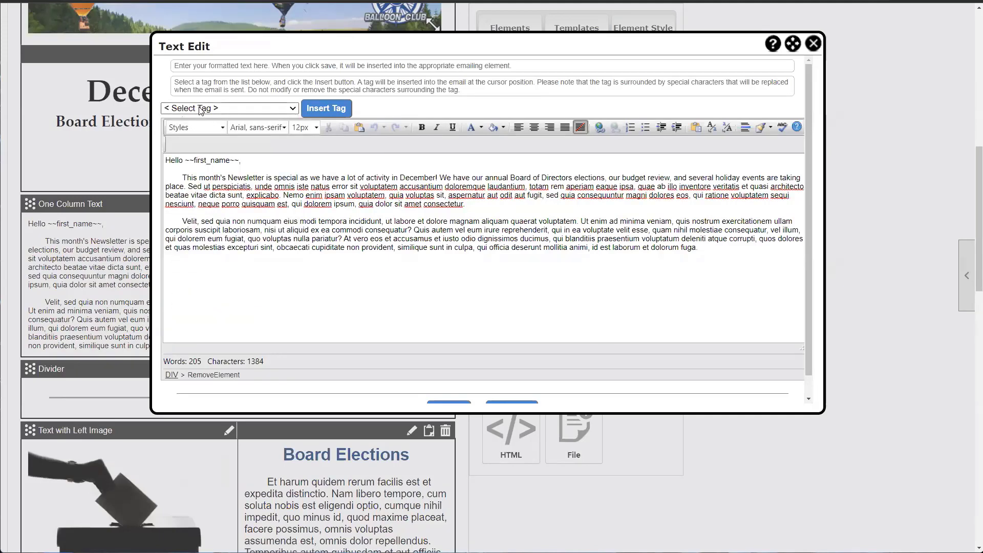
- Delete the ~~first_name~~ tag from the greeting after "Hello" and insert the First Name tag in its place
left_click_drag(184, 161, 241, 163)
left_click(202, 168)
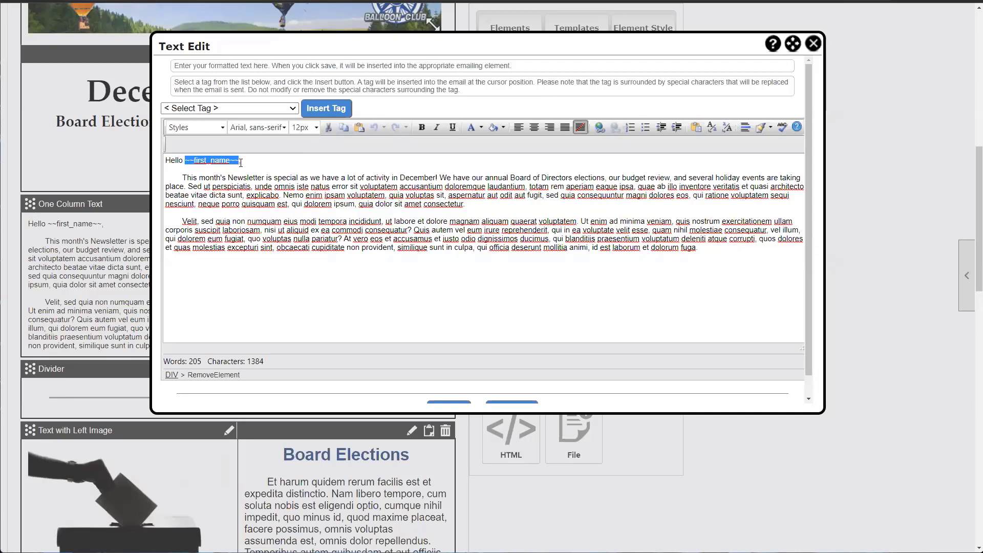
key("Delete")
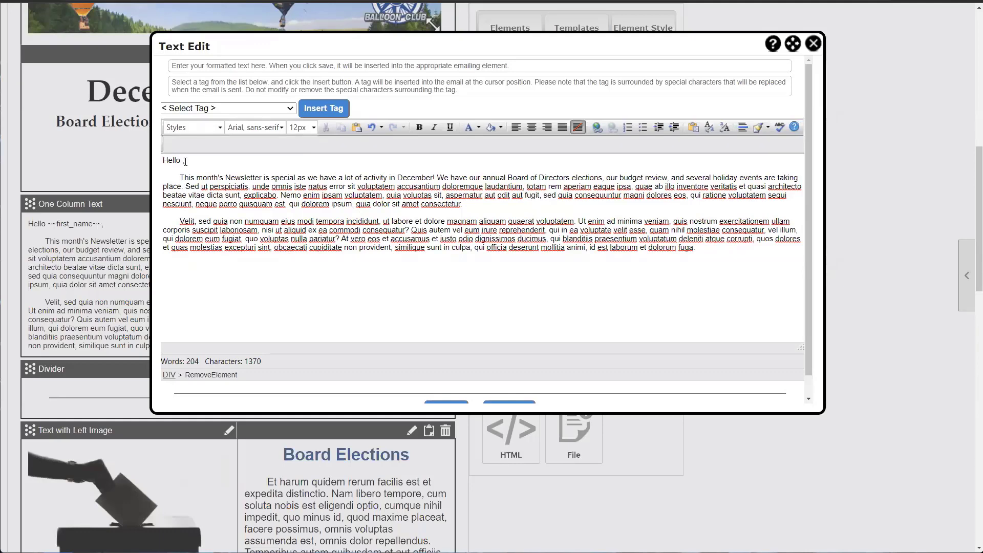
left_click(221, 108)
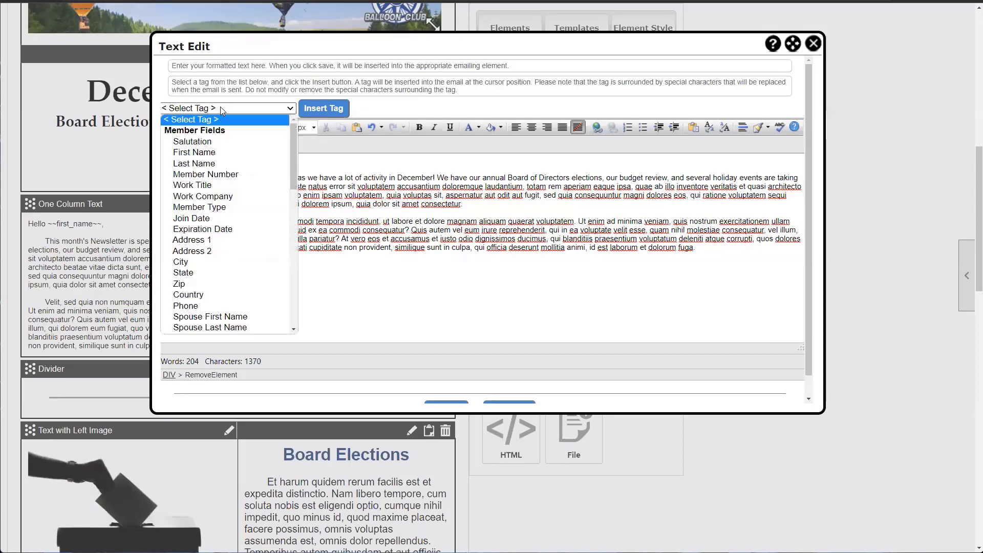
left_click(184, 156)
left_click(326, 111)
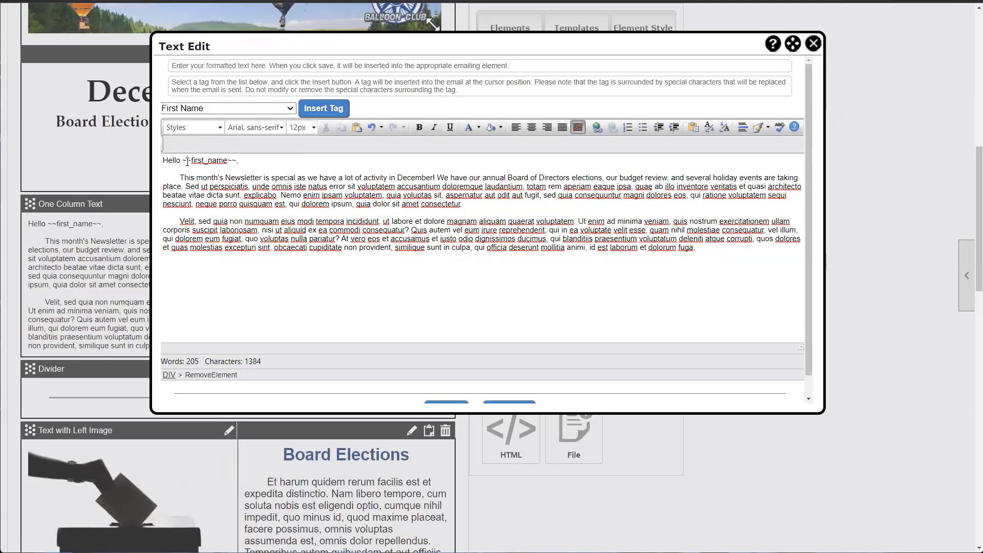
- Try bold on the complete first-name tag in the greeting, including its surrounding tildes, and remove it again
left_click_drag(192, 161, 183, 161)
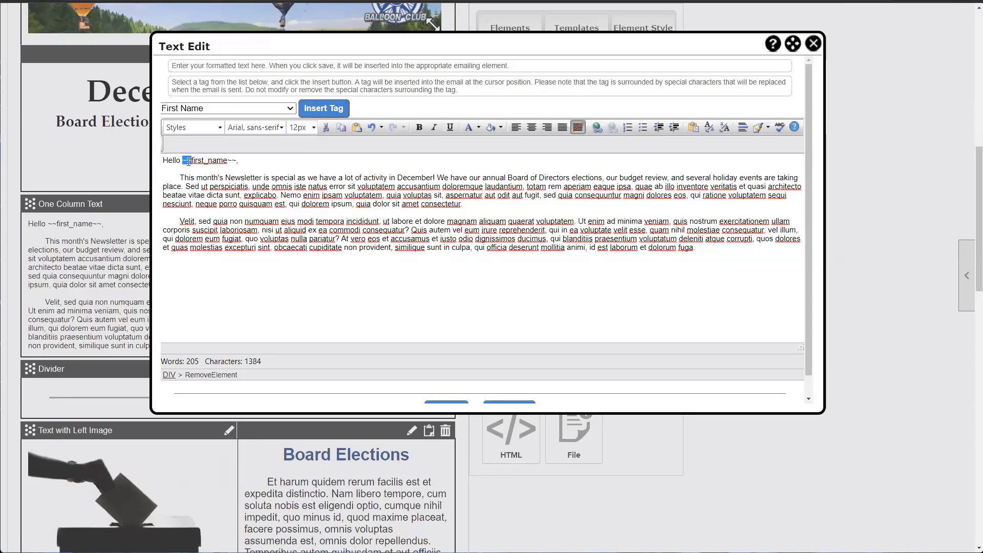
double_click(198, 161)
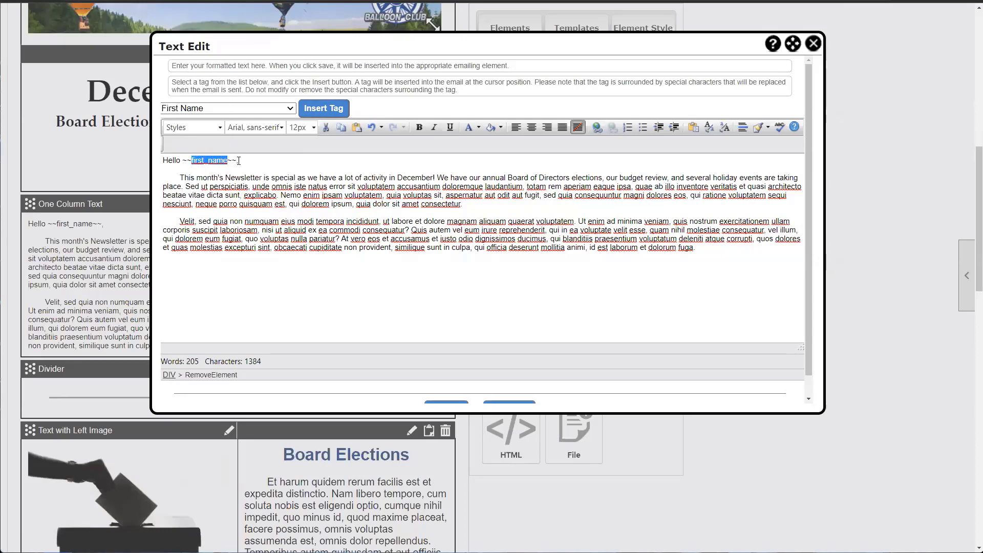
left_click(182, 161)
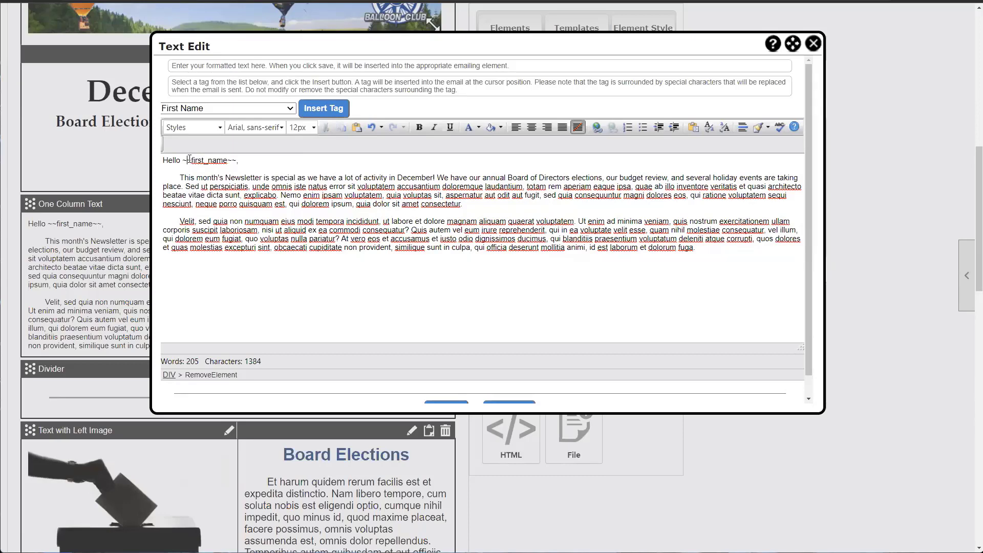
left_click_drag(191, 161, 183, 168)
left_click(183, 164)
left_click(188, 161)
left_click_drag(200, 161, 237, 161)
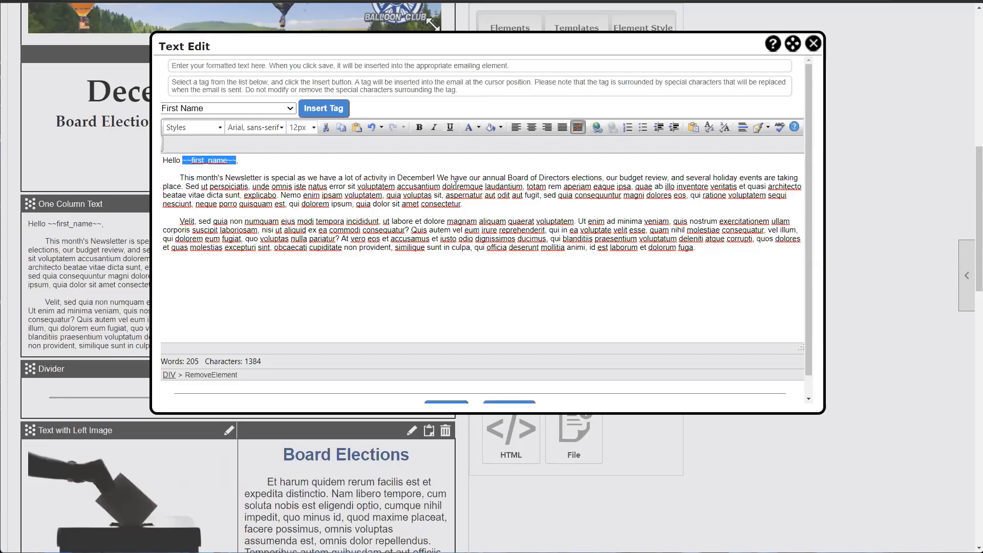
left_click(423, 128)
left_click(423, 128)
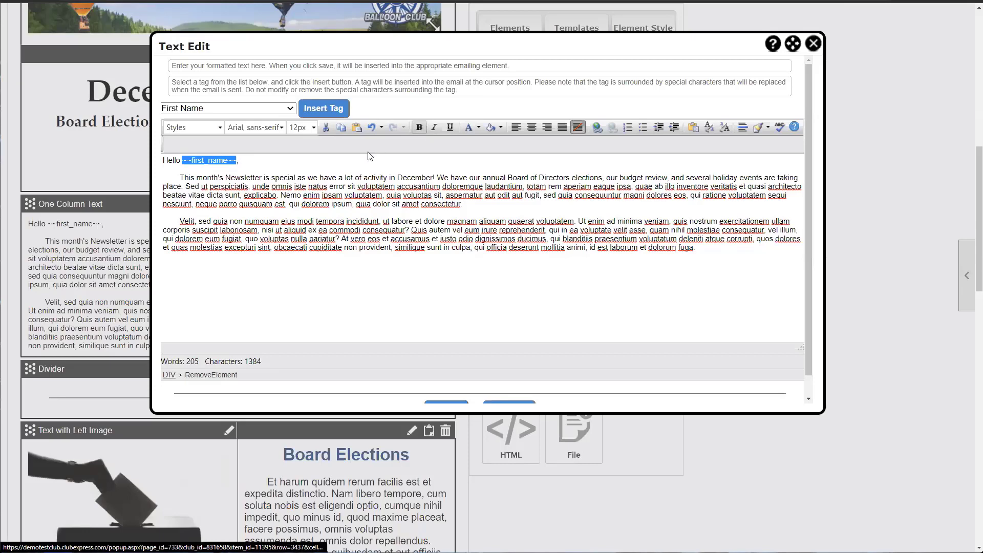
left_click(290, 169)
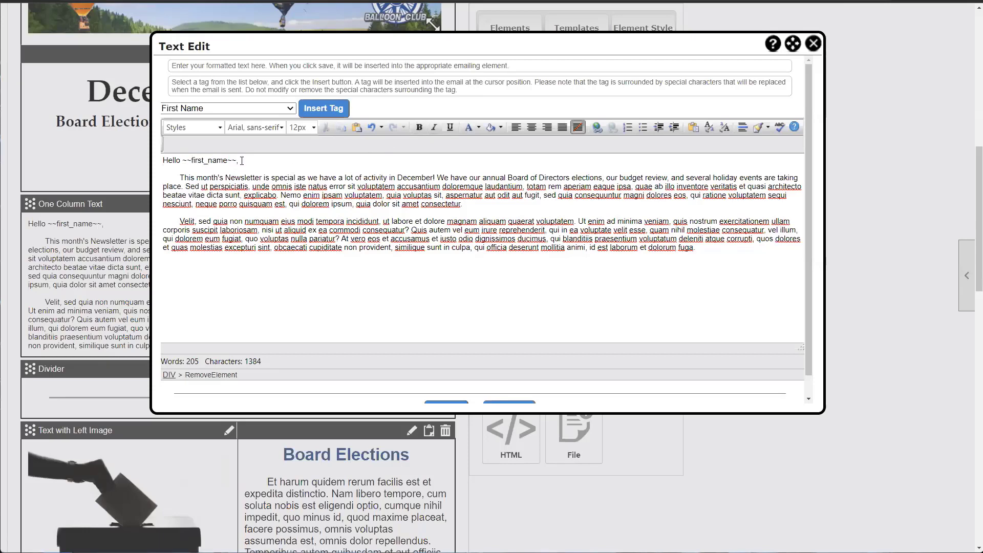
- Examine the greeting's first-name tag and the body paragraphs, and close the One Column Text editor without saving
left_click_drag(183, 161, 237, 164)
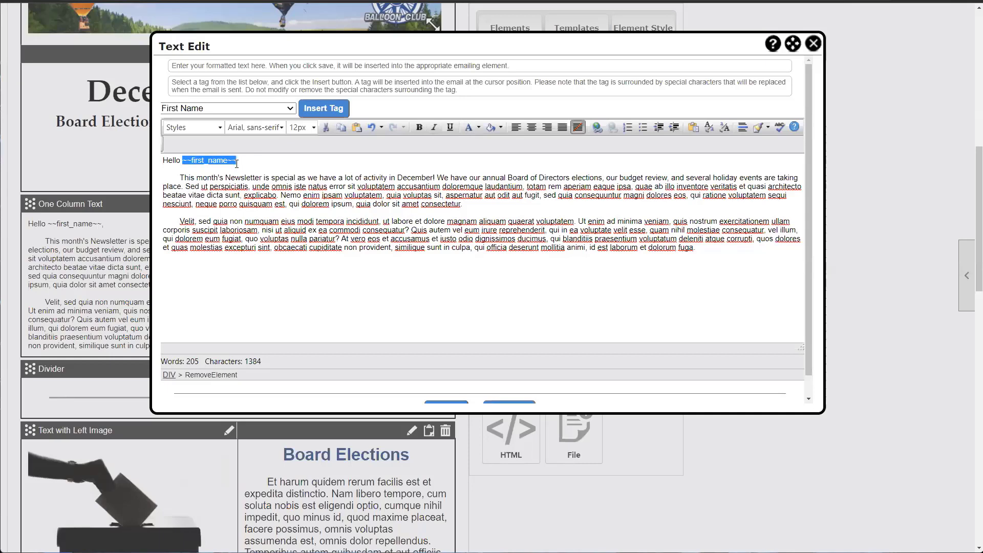
left_click(241, 164)
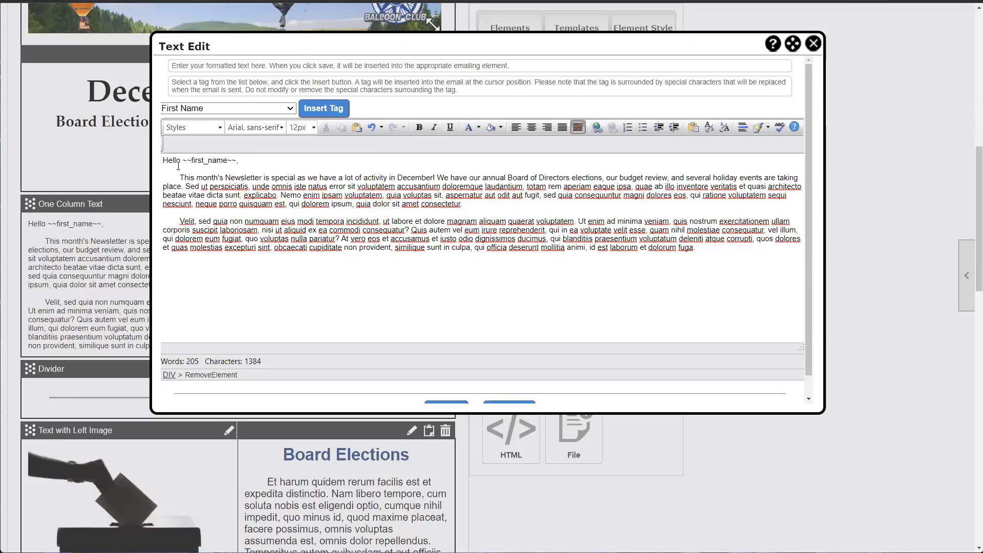
left_click_drag(183, 161, 219, 160)
left_click(237, 162)
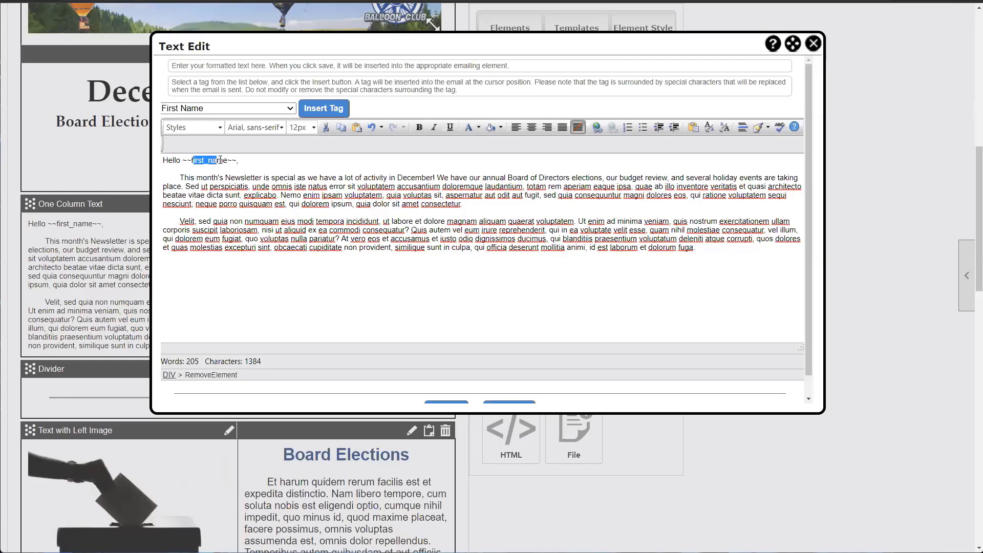
left_click(223, 161)
left_click_drag(183, 162, 236, 163)
left_click(237, 163)
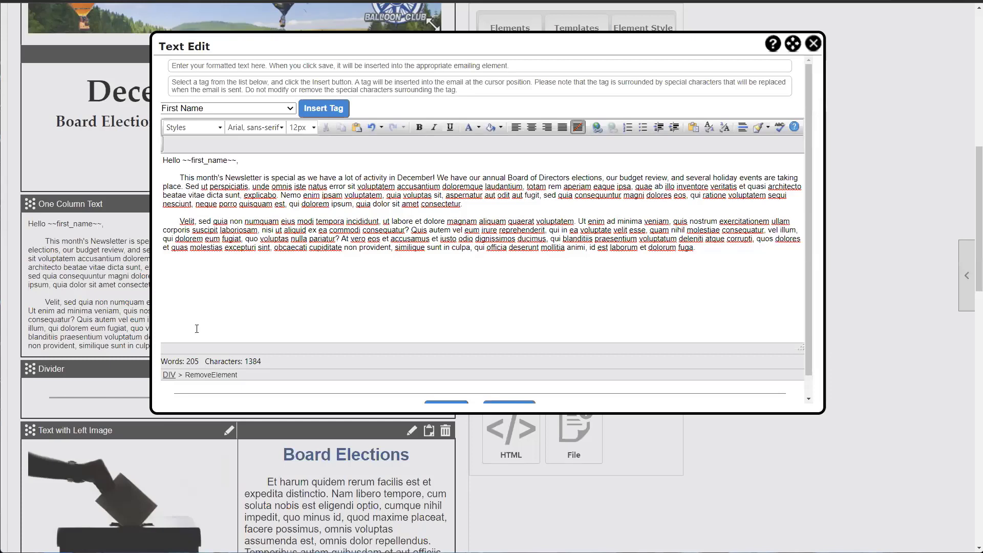
left_click_drag(186, 177, 414, 250)
left_click(415, 249)
scroll(411, 214, "down", 1)
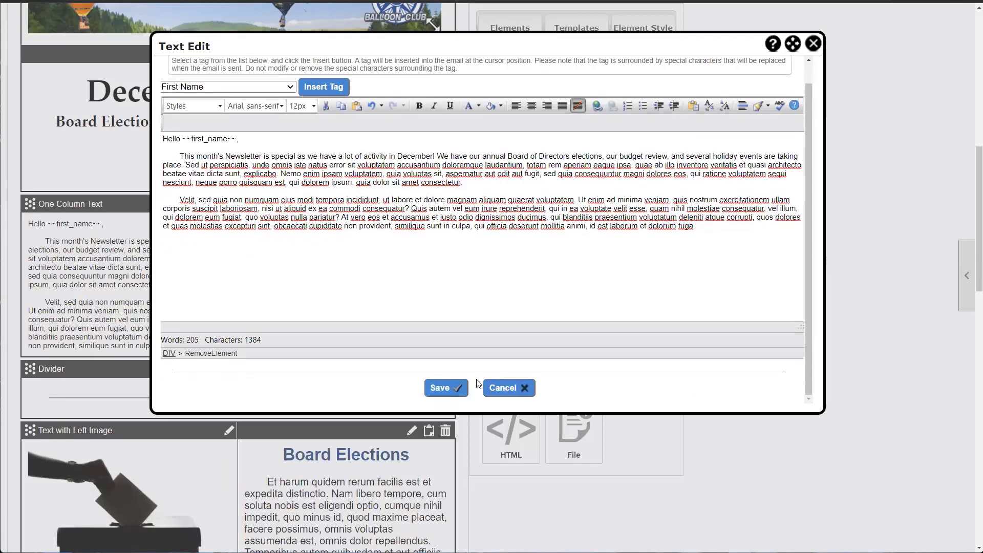
left_click(509, 389)
scroll(185, 340, "down", 3)
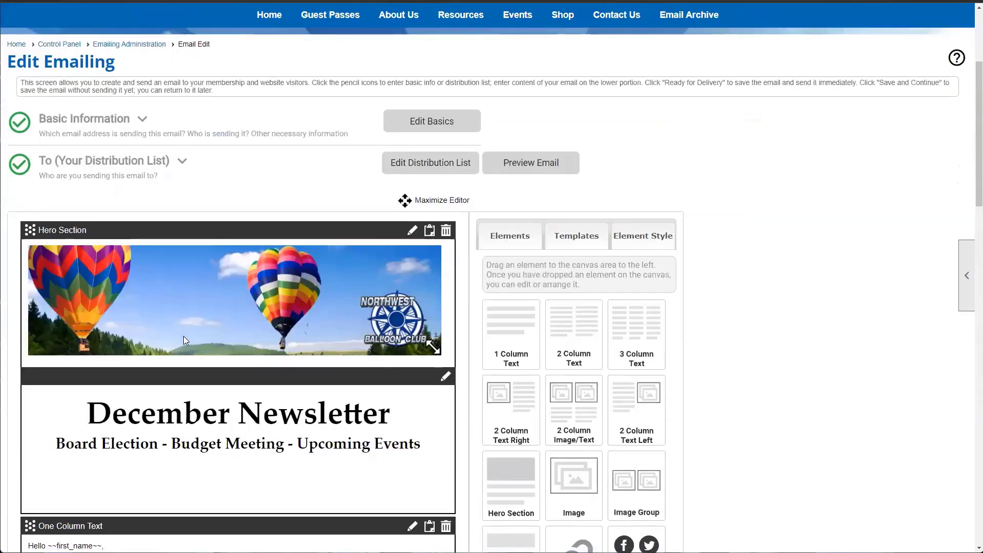
- Reopen the One Column Text section for editing and browse the available tags from Member Fields through Club Officers
scroll(184, 336, "down", 5)
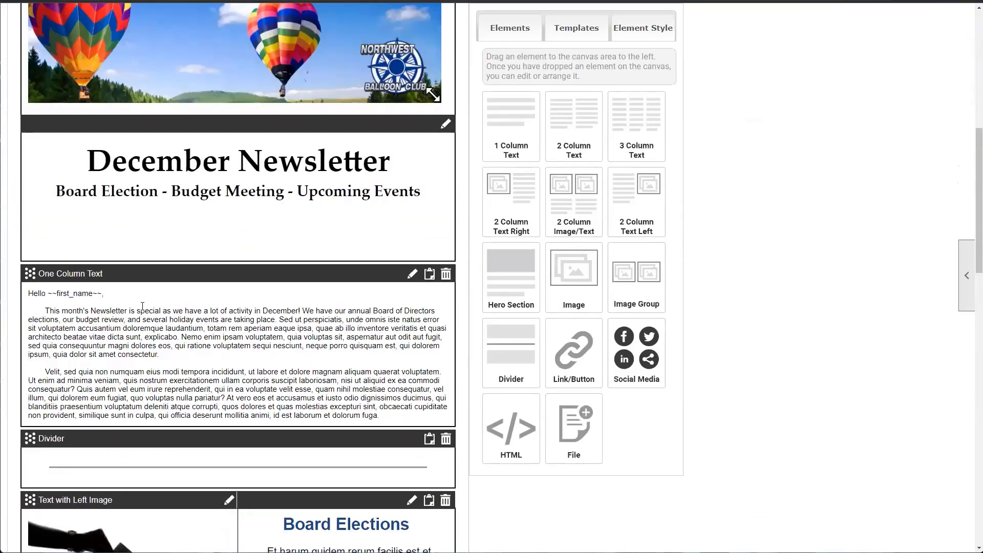
left_click(411, 275)
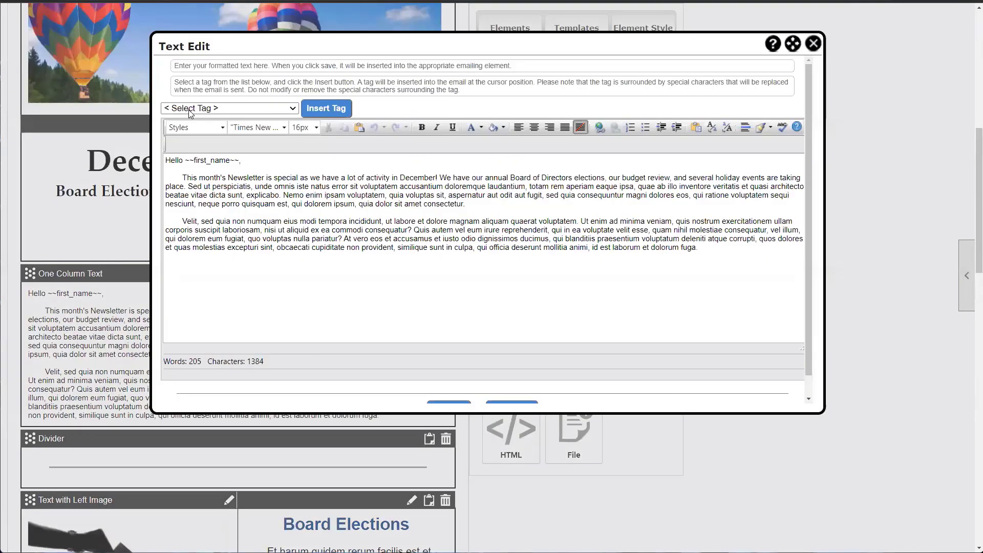
left_click(237, 110)
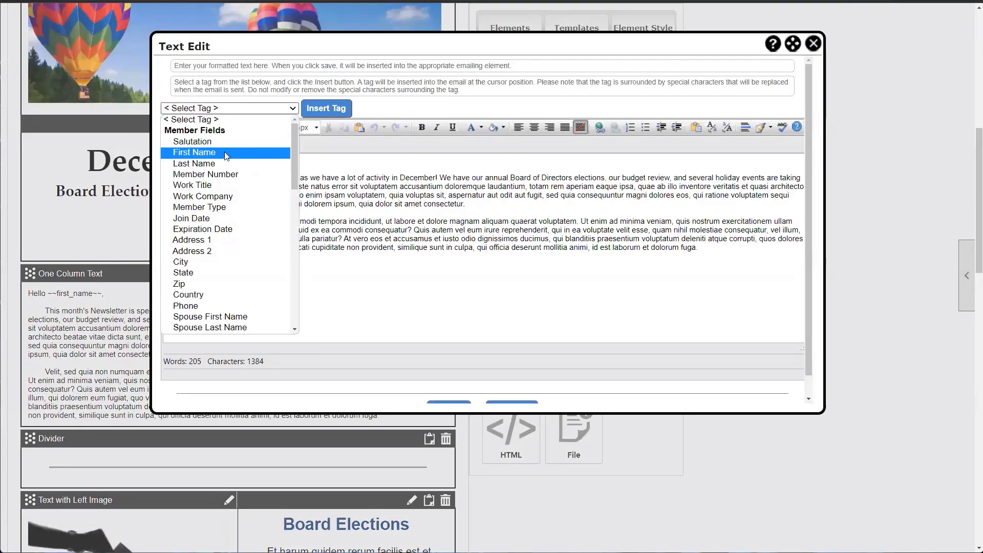
scroll(225, 169, "down", 2)
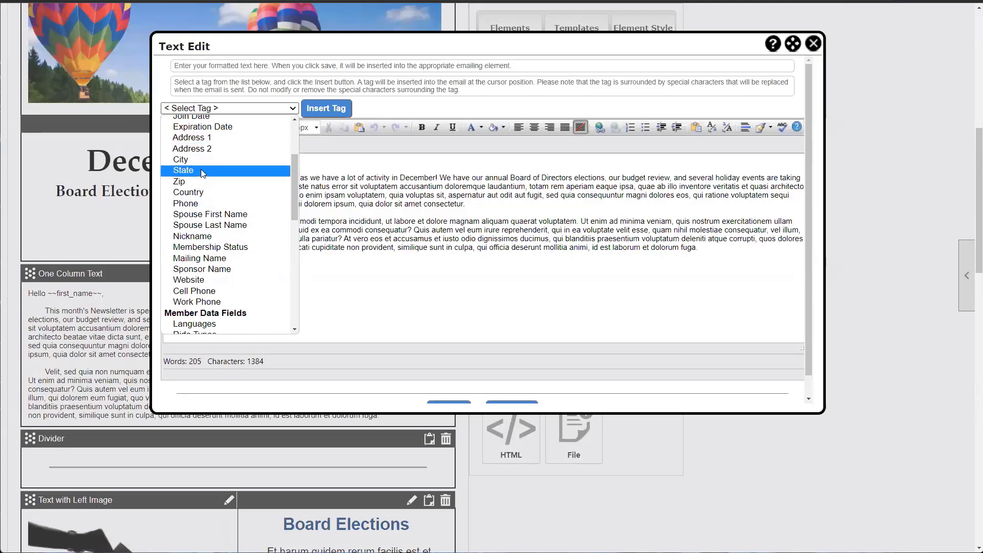
scroll(204, 173, "down", 2)
scroll(203, 173, "down", 2)
scroll(203, 172, "up", 2)
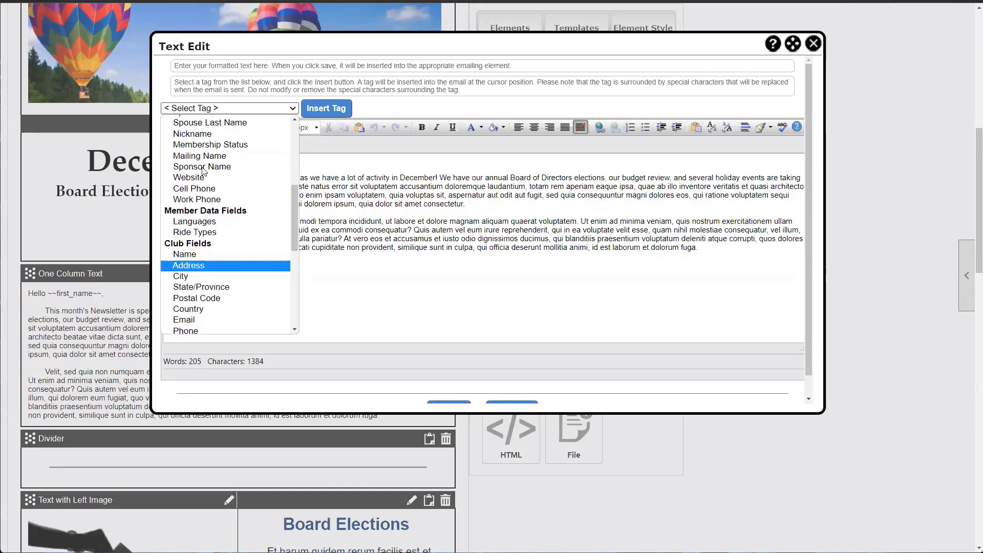
scroll(204, 172, "down", 2)
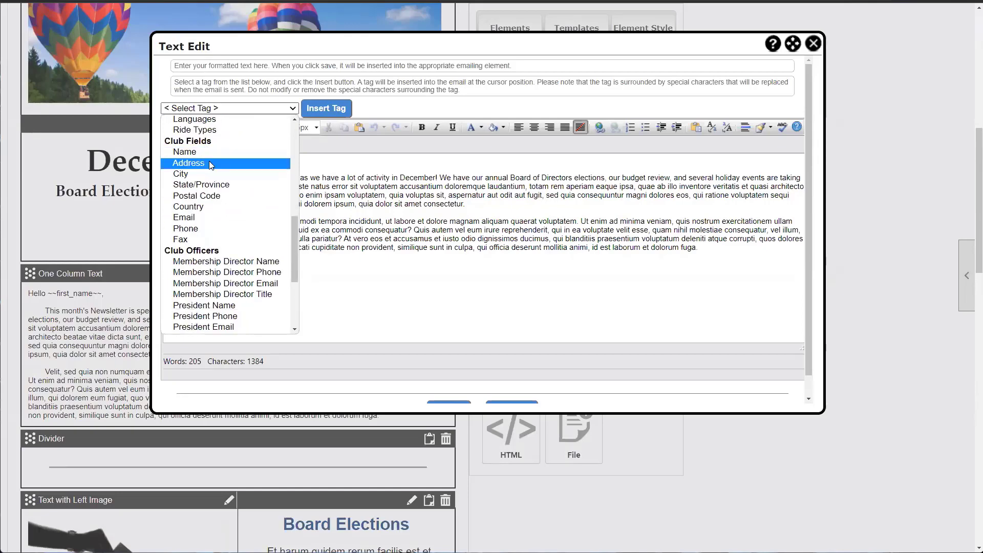
scroll(214, 176, "down", 2)
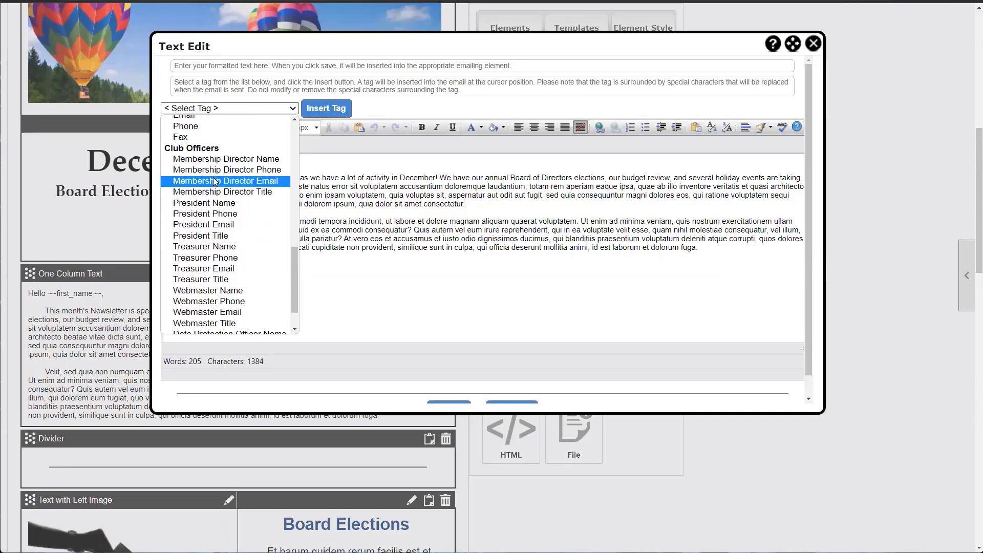
scroll(215, 179, "down", 1)
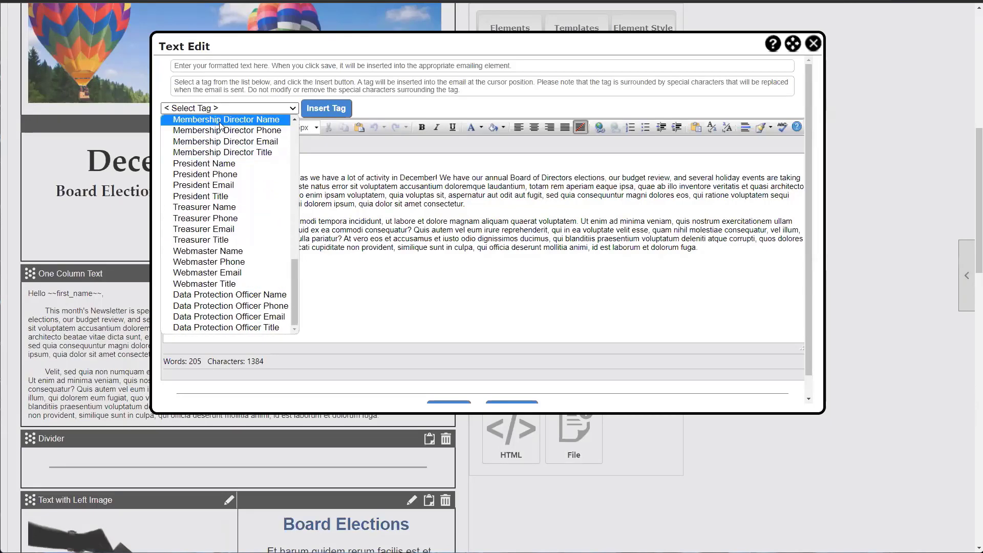
scroll(228, 161, "up", 2)
scroll(220, 228, "down", 2)
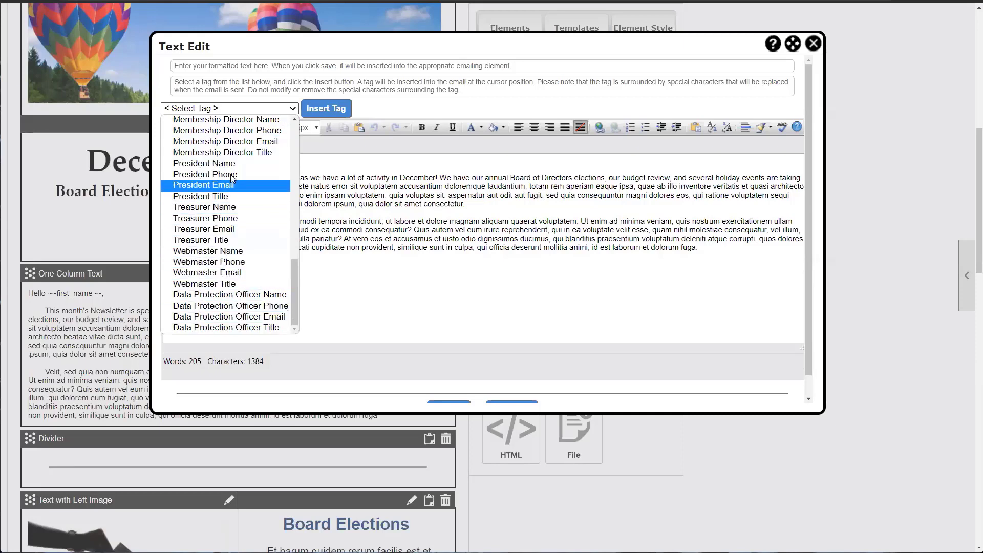
- Try inserting the Work Title tag after "qui dolorem ipsum," in the first body paragraph, and cancel the text edit
left_click(360, 203)
scroll(349, 154, "down", 1)
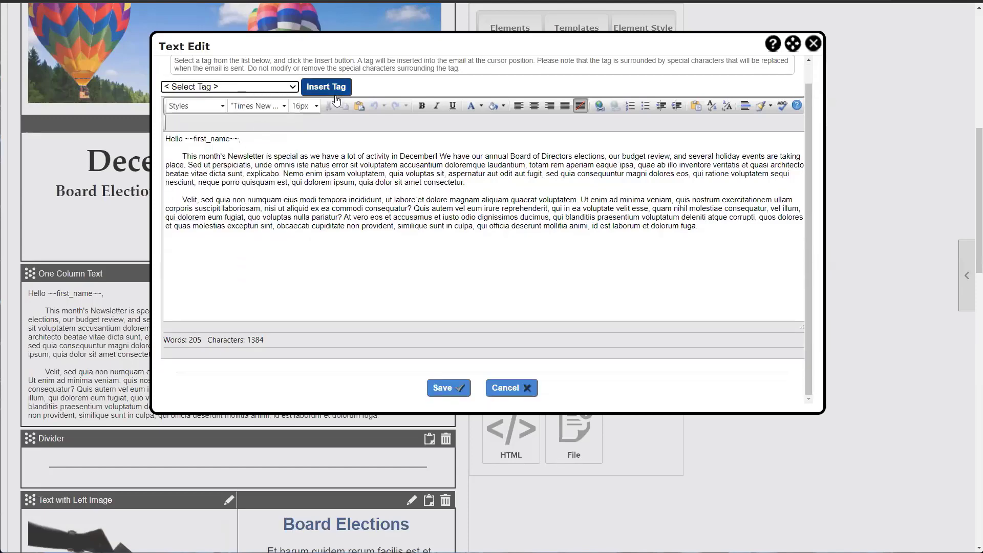
left_click(360, 183)
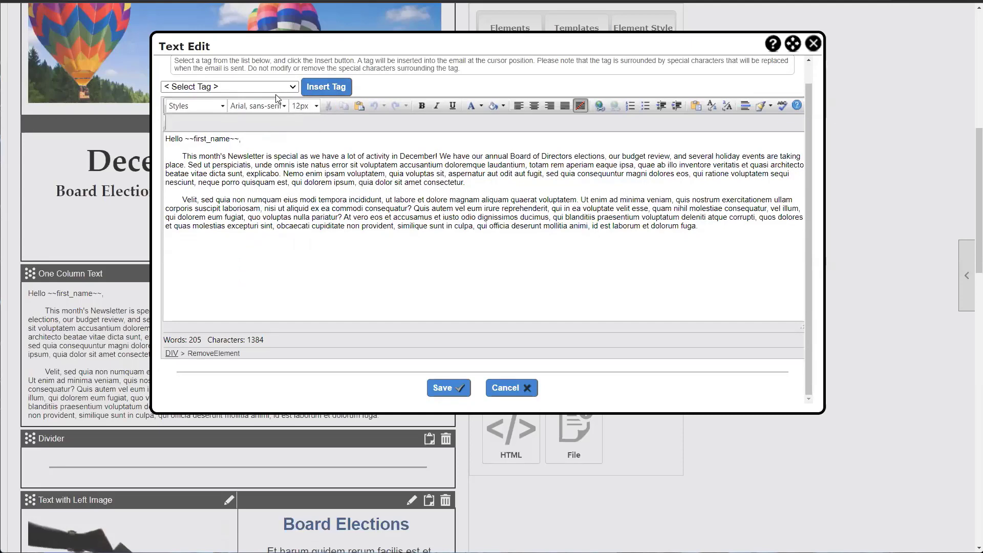
left_click(274, 90)
left_click(243, 165)
left_click(336, 88)
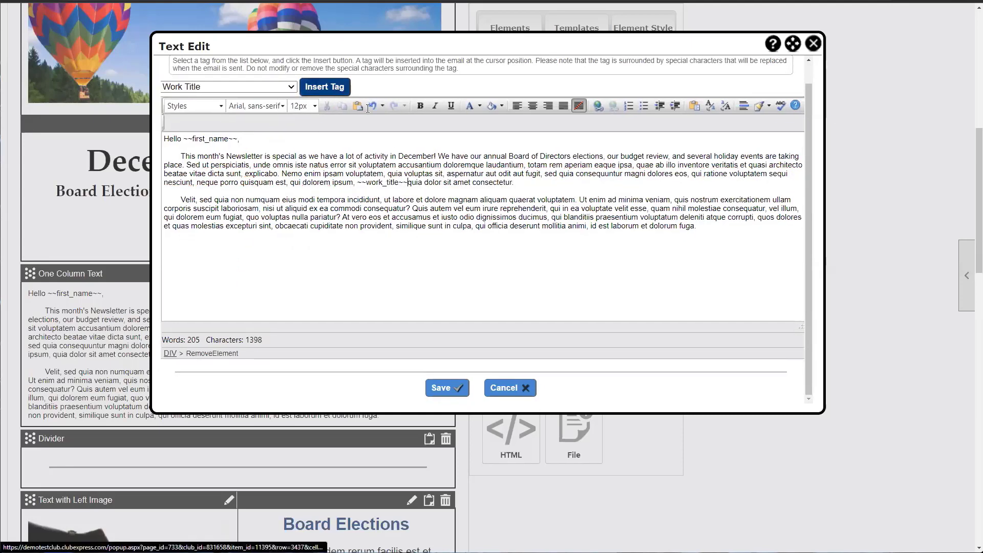
left_click_drag(358, 184, 407, 185)
left_click(407, 185)
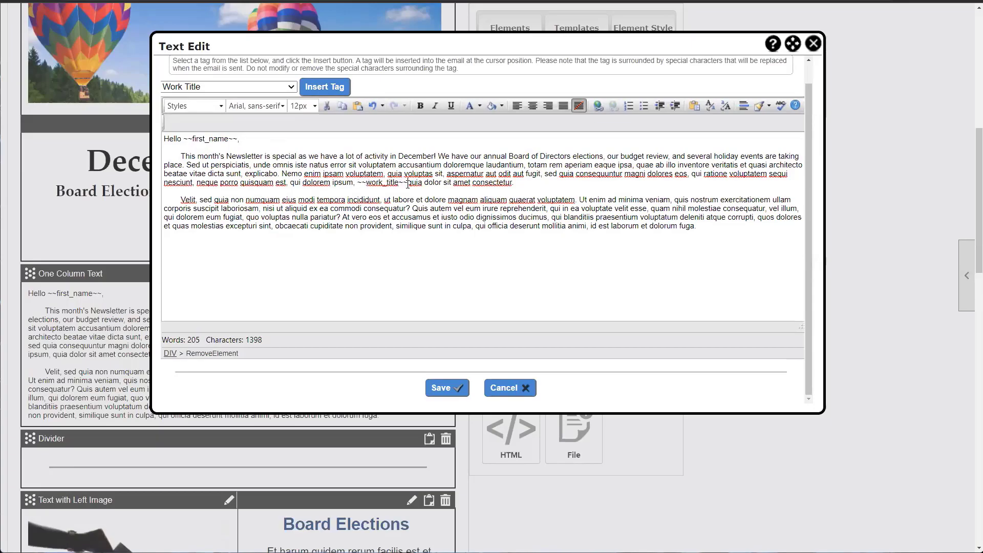
left_click(504, 388)
- Select the divider below the One Column Text section and examine the divider, image-and-text and file link sections down to Upcoming Events
scroll(339, 317, "down", 1)
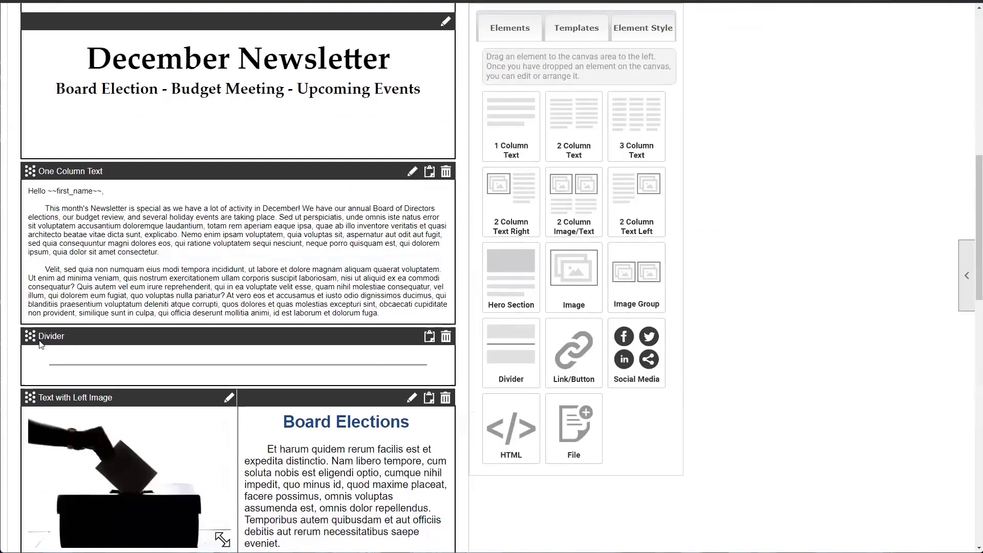
scroll(114, 369, "down", 1)
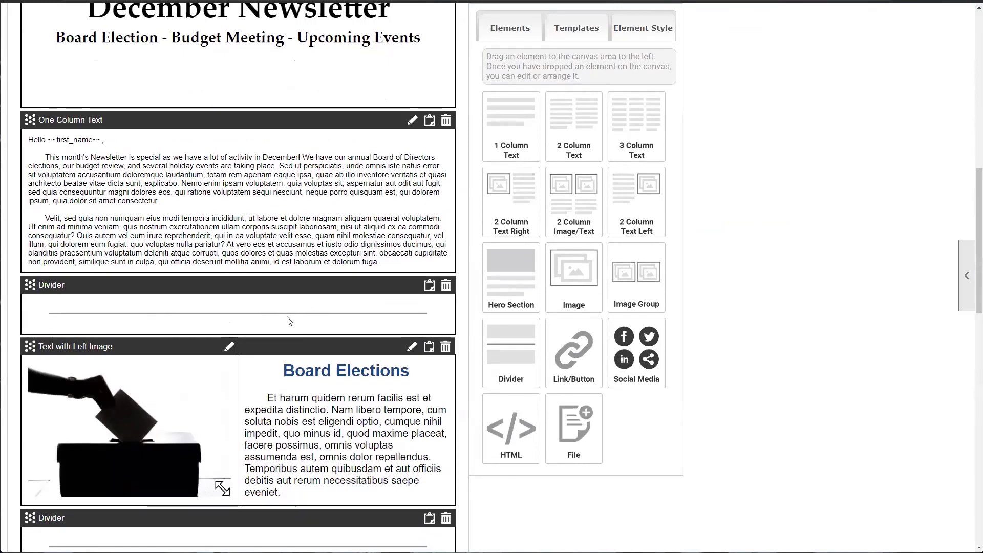
left_click(377, 312)
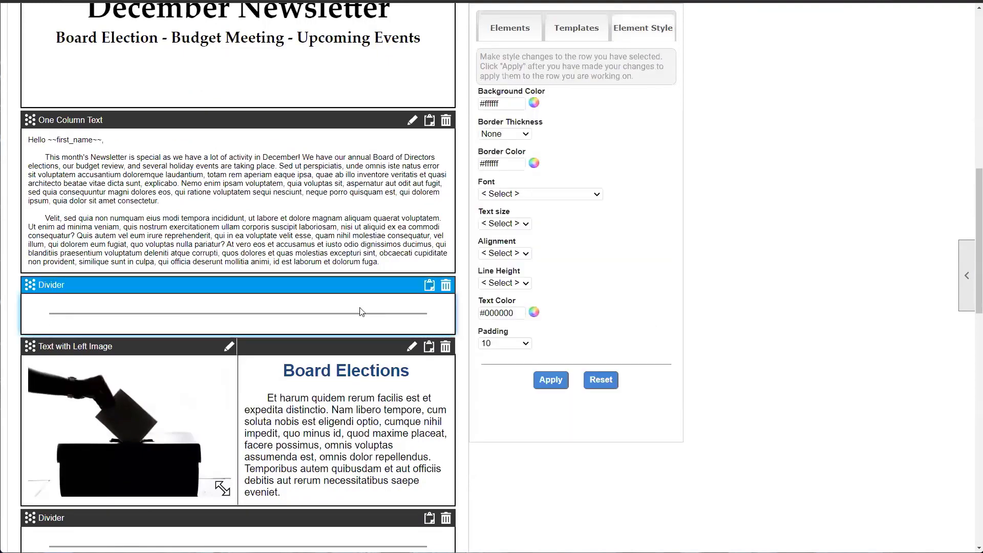
scroll(213, 319, "down", 1)
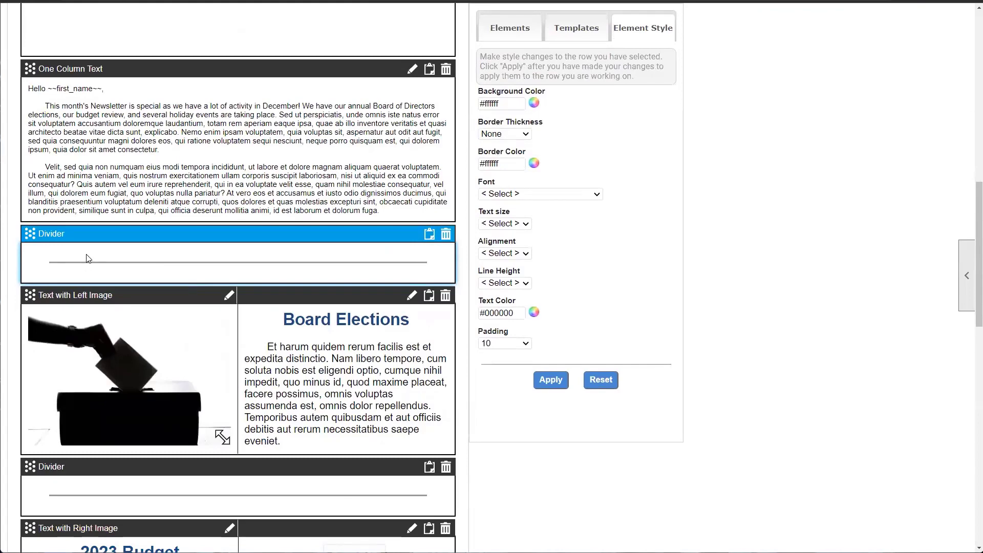
scroll(86, 265, "down", 2)
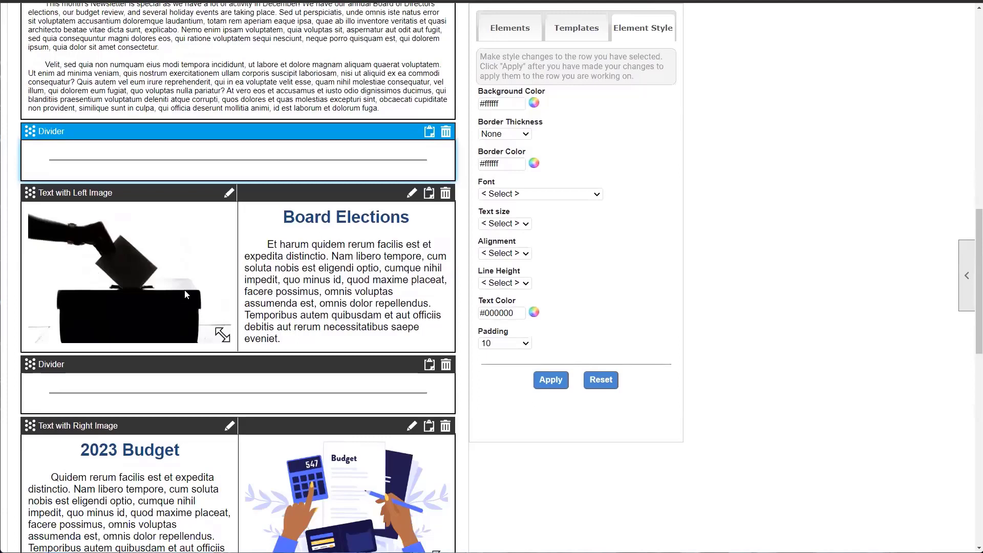
scroll(185, 294, "down", 2)
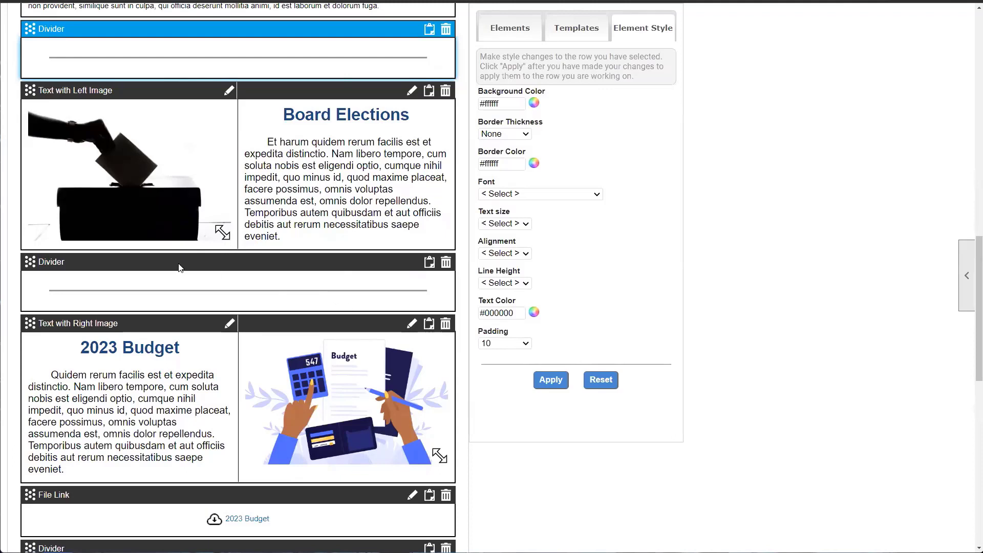
scroll(180, 266, "down", 1)
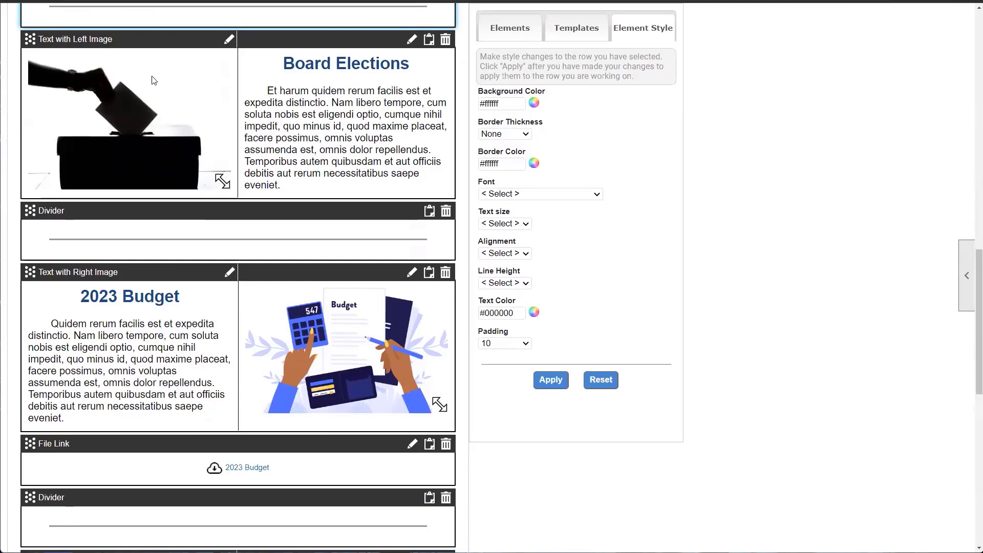
scroll(83, 169, "down", 2)
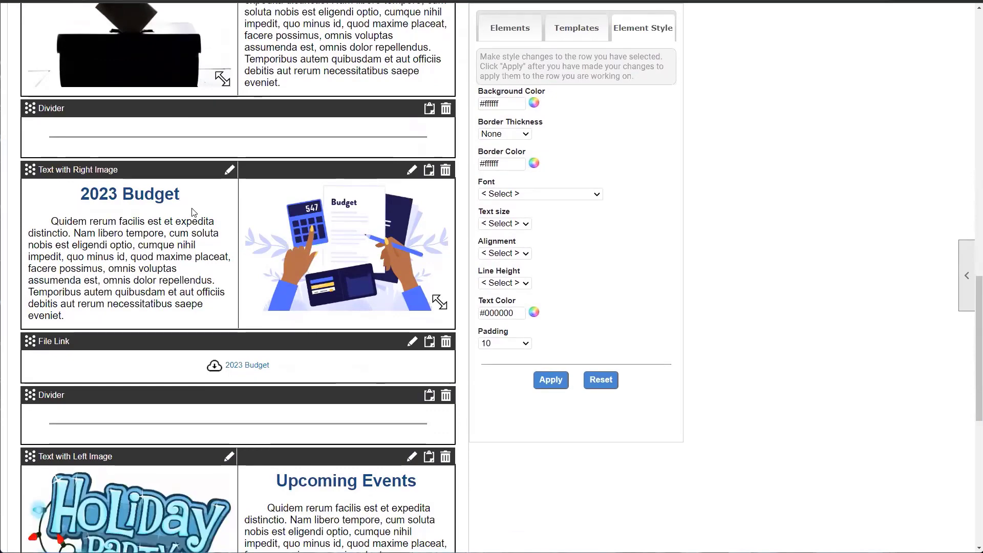
scroll(194, 221, "up", 2)
scroll(194, 221, "up", 3)
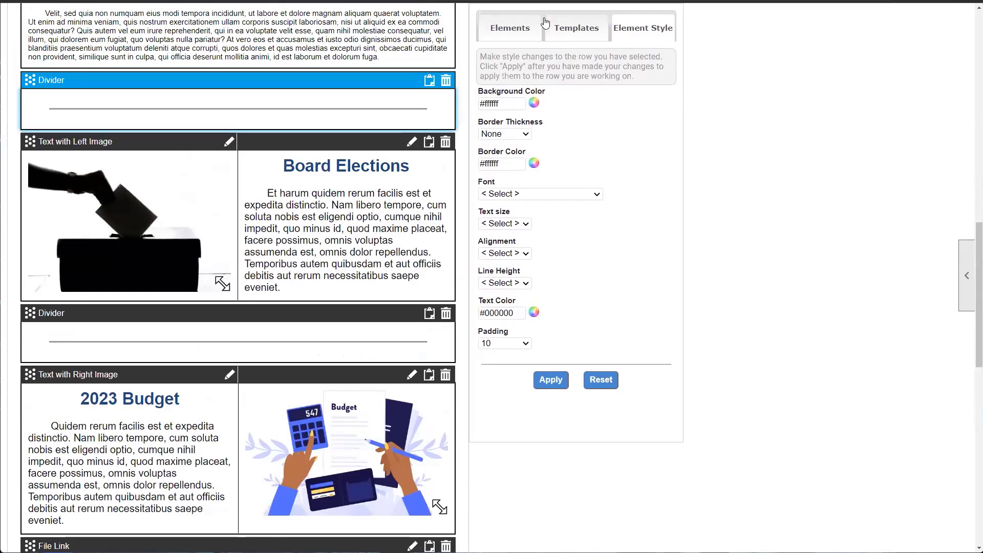
- Try adding a 2 Column Text Right element between the divider and the Board Elections section, and remove it again
left_click(516, 29)
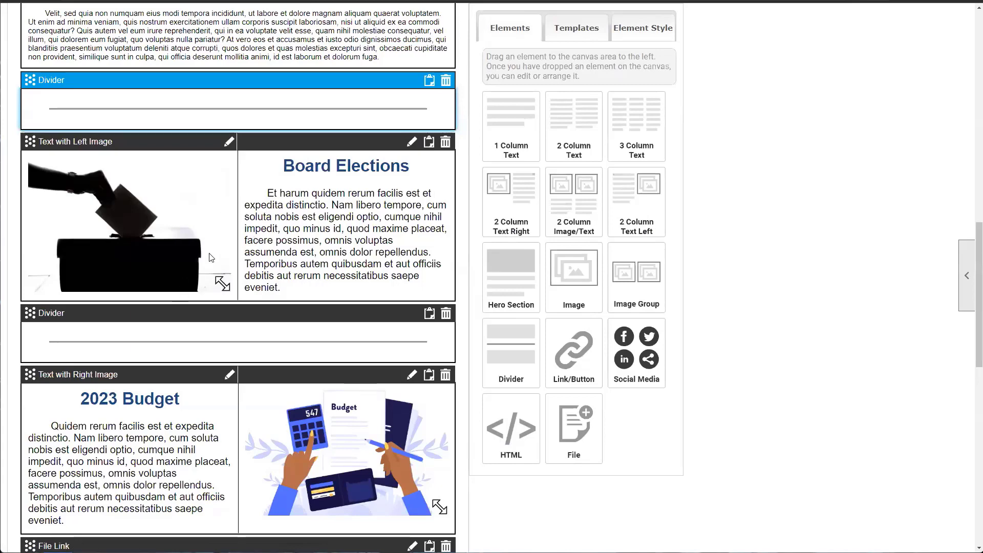
scroll(292, 312, "down", 1)
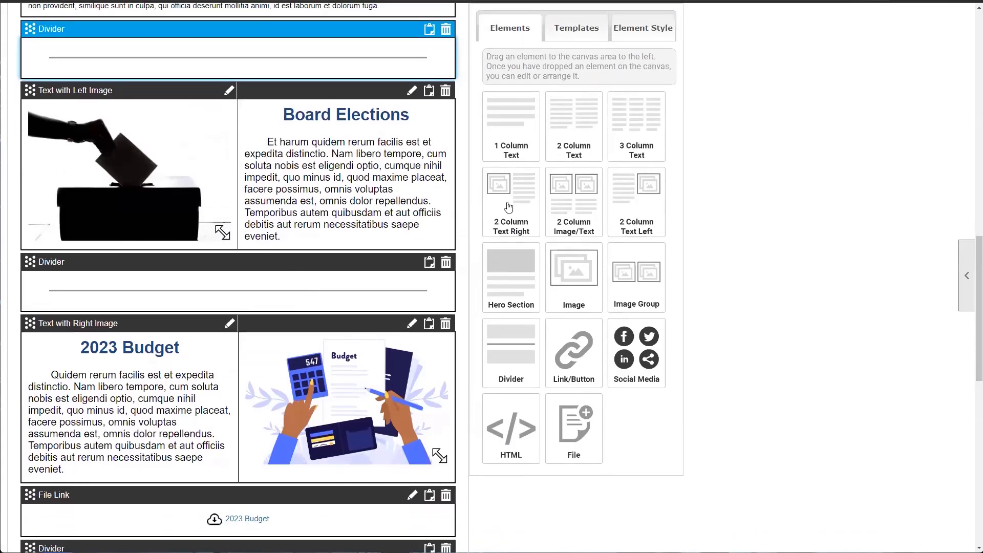
left_click_drag(508, 205, 132, 168)
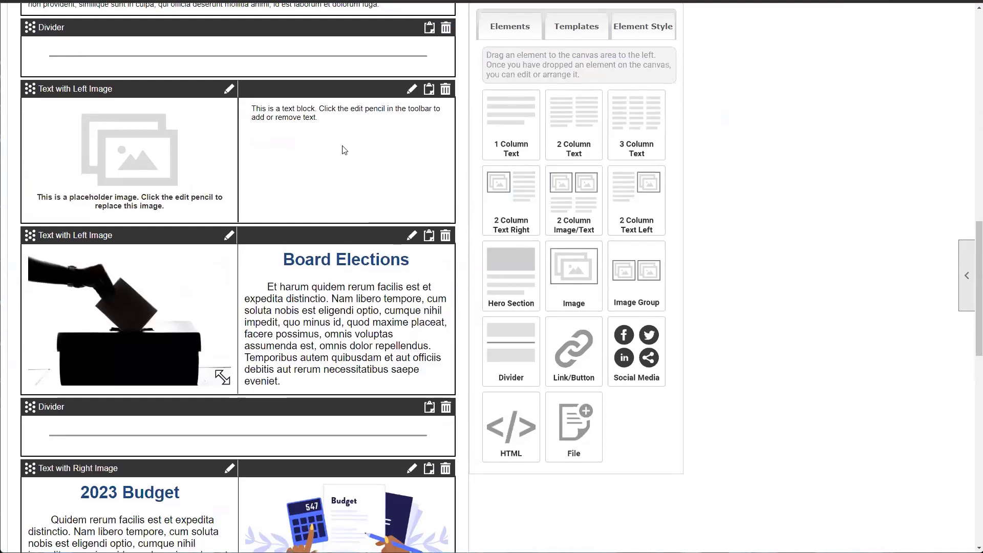
scroll(341, 149, "down", 2)
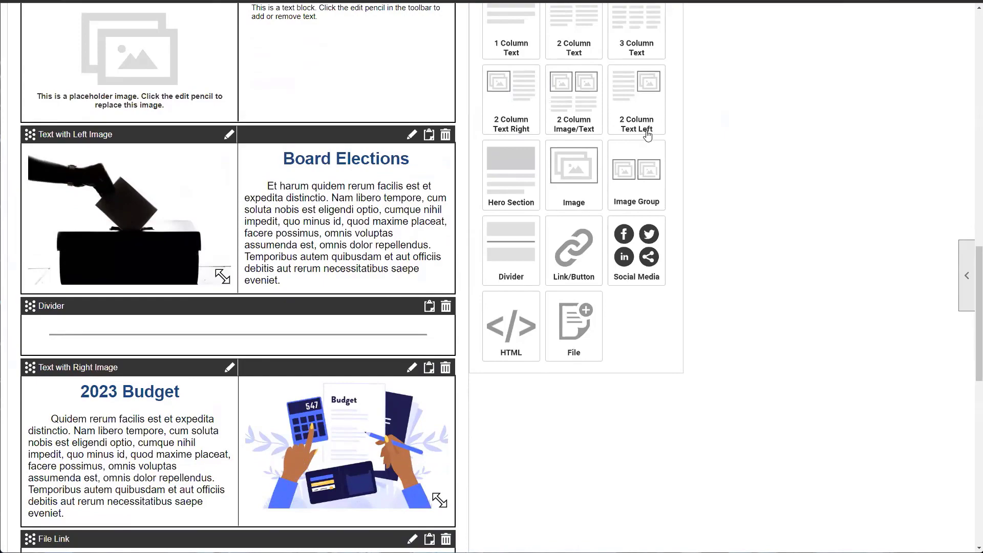
scroll(196, 399, "up", 3)
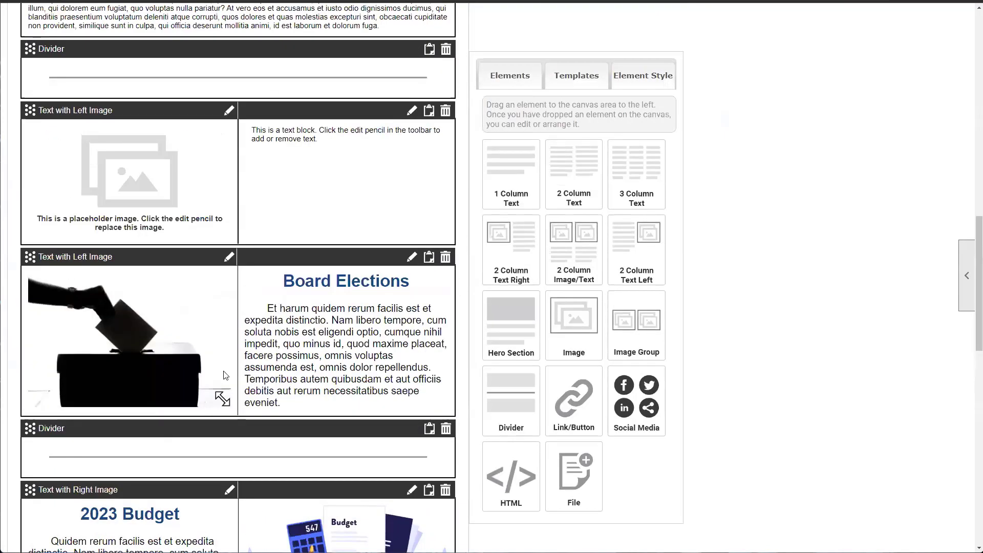
scroll(375, 141, "down", 3)
- Select the December Newsletter heading row and review its style options alongside the sections down to 2023 Budget
scroll(343, 185, "up", 6)
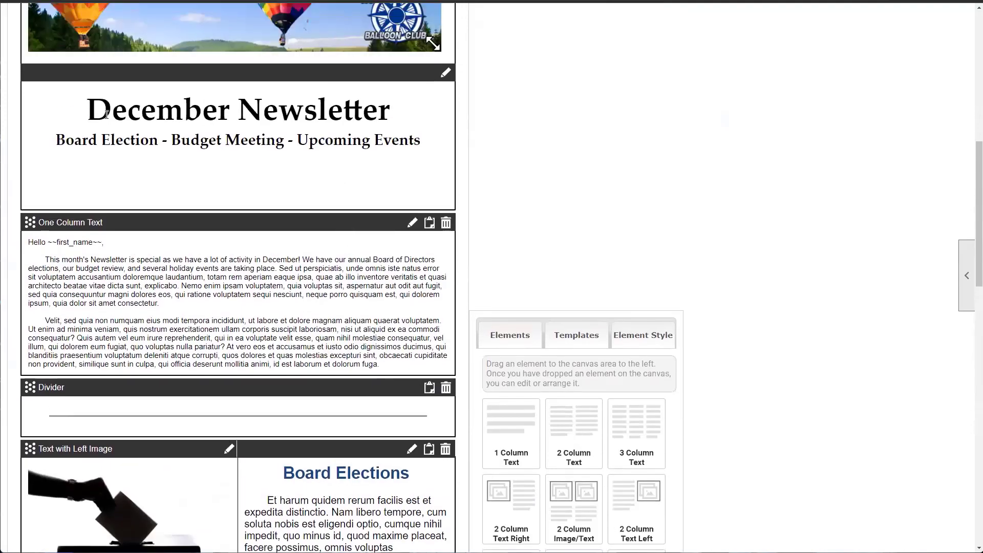
left_click(72, 120)
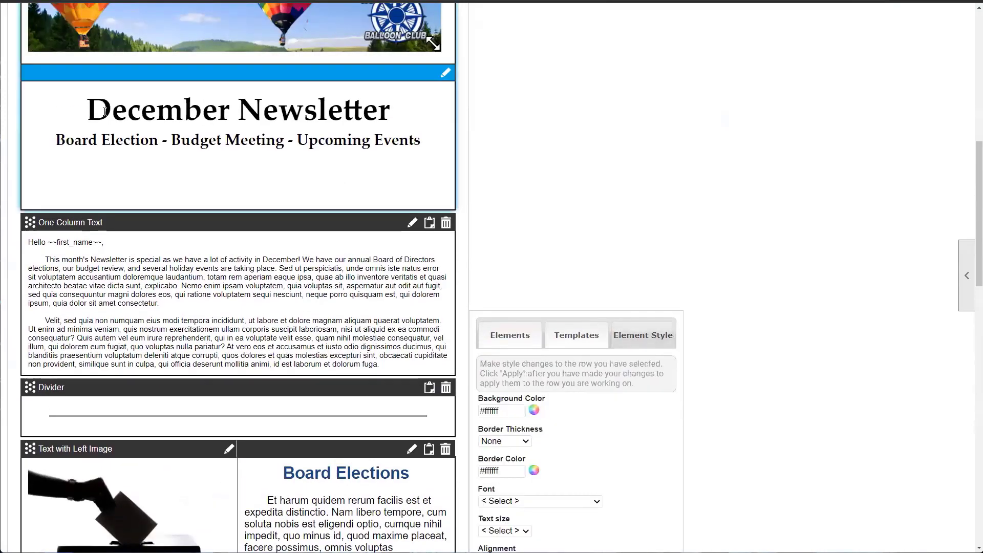
scroll(251, 158, "down", 6)
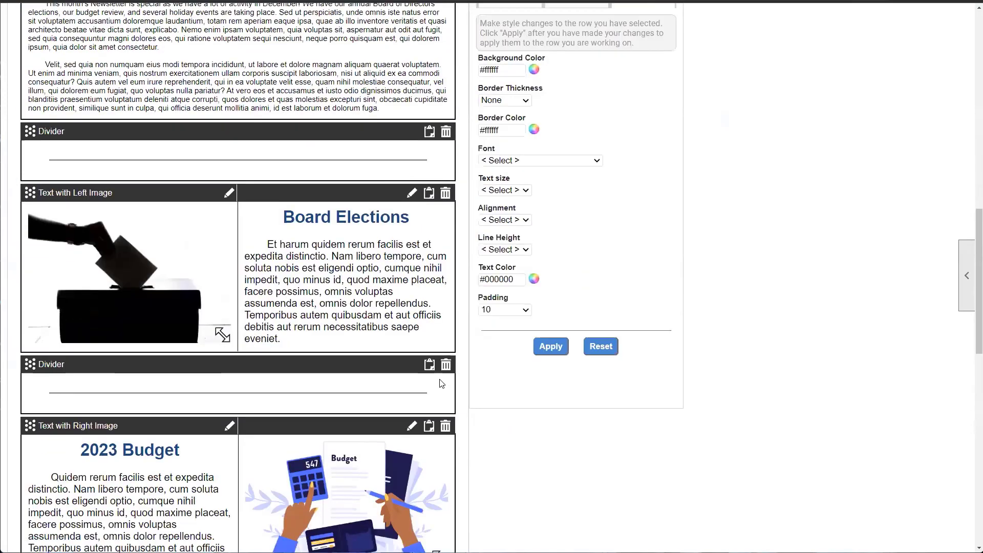
scroll(374, 391, "down", 1)
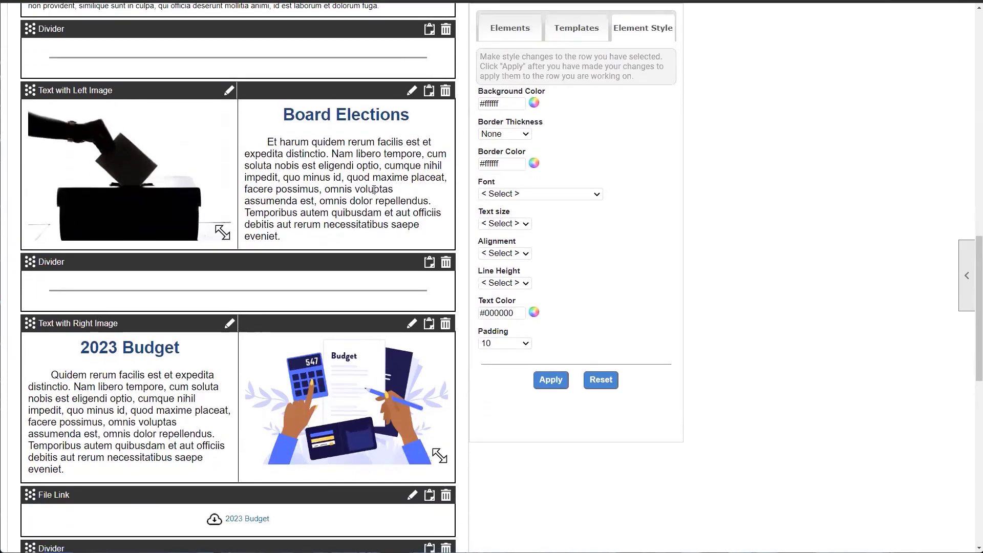
scroll(374, 189, "up", 4)
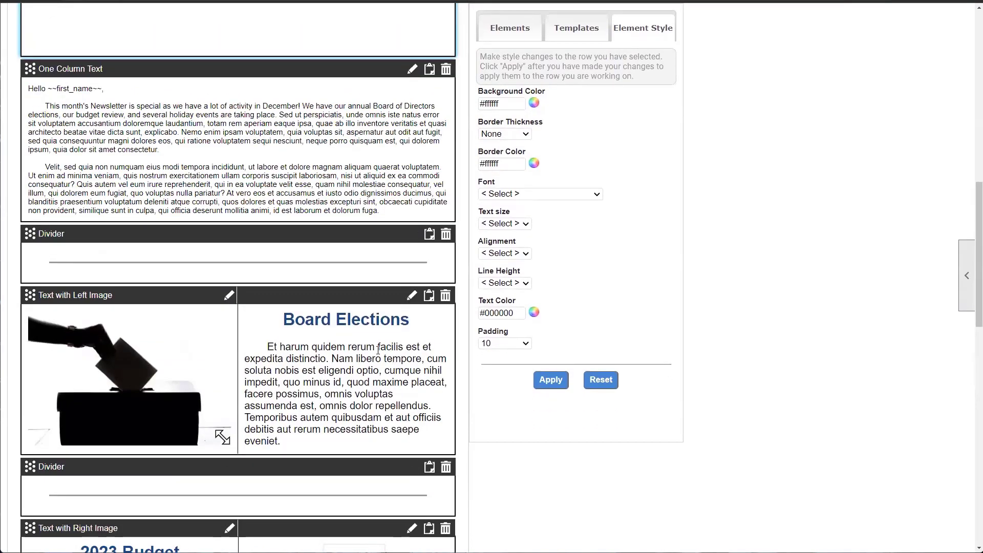
scroll(359, 323, "up", 3)
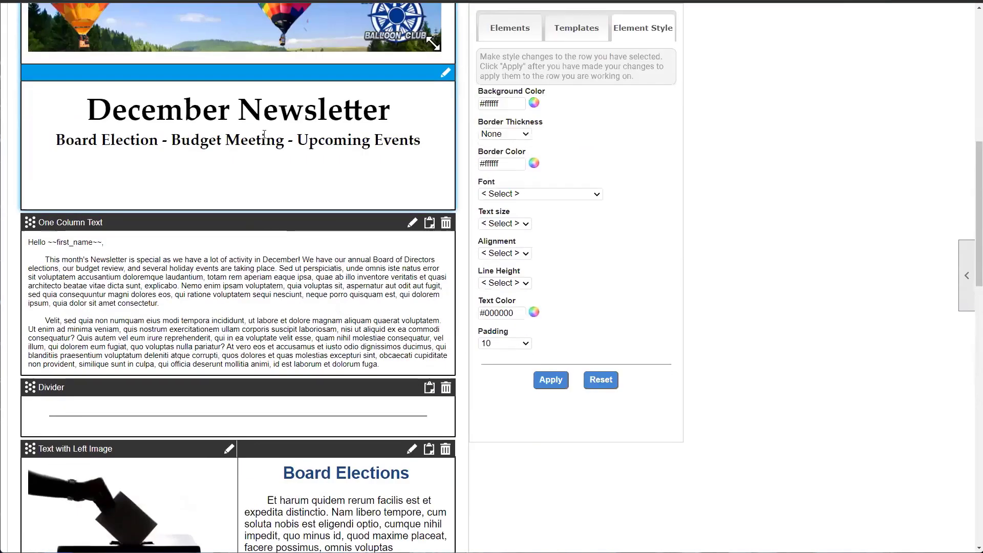
- Open the December Newsletter heading for text editing, check the formatting of the title and the subtitle line, and close the editor
left_click(445, 73)
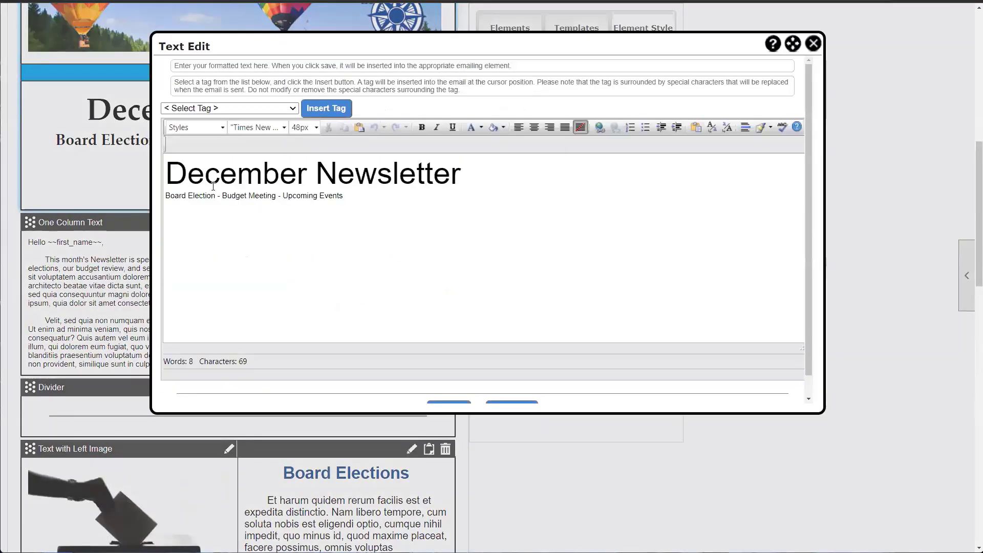
left_click_drag(177, 177, 462, 176)
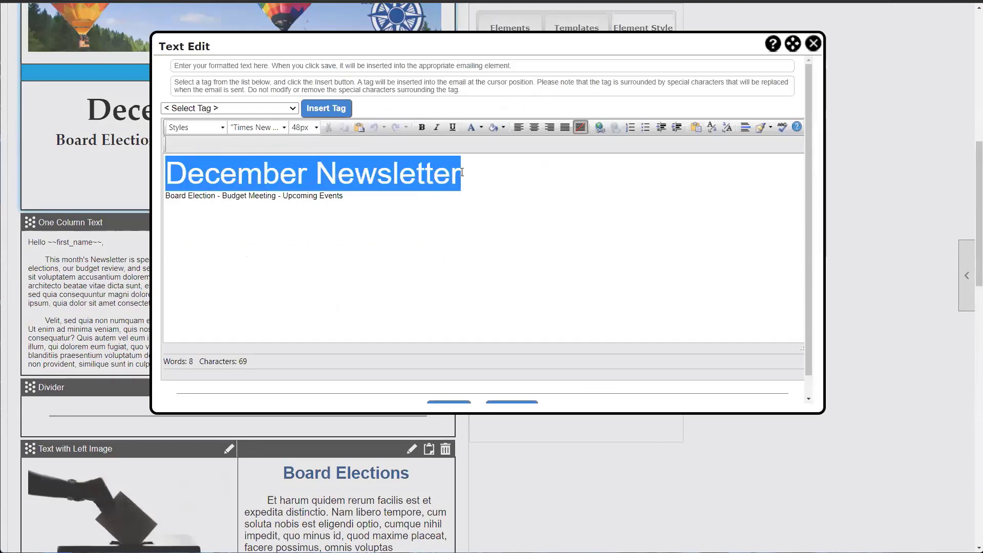
left_click(354, 208)
key("ctrl+shift+Left")
key("ctrl+shift+Left")
key("ctrl+shift+Left")
key("ctrl+shift+Left")
key("ctrl+shift+Left")
key("ctrl+shift+Left")
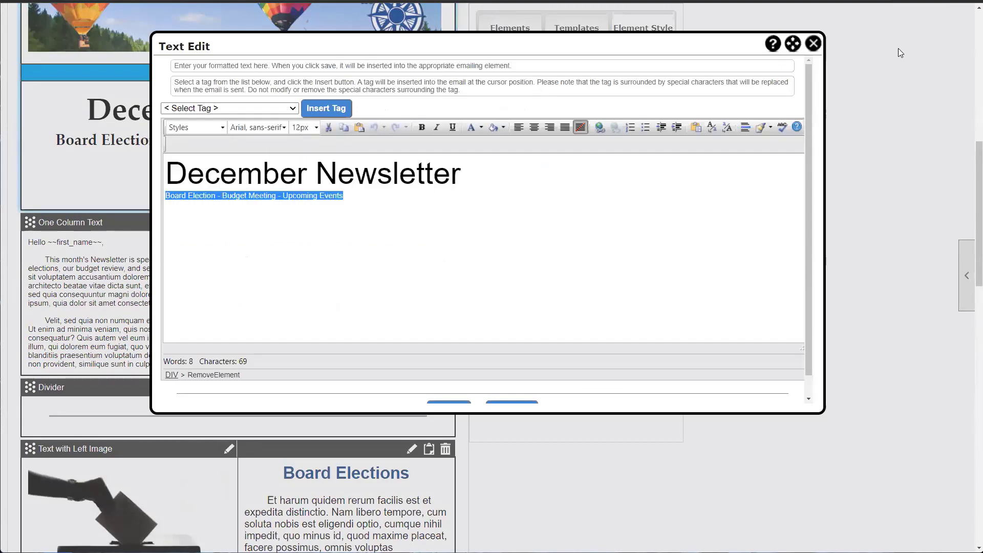
left_click(814, 44)
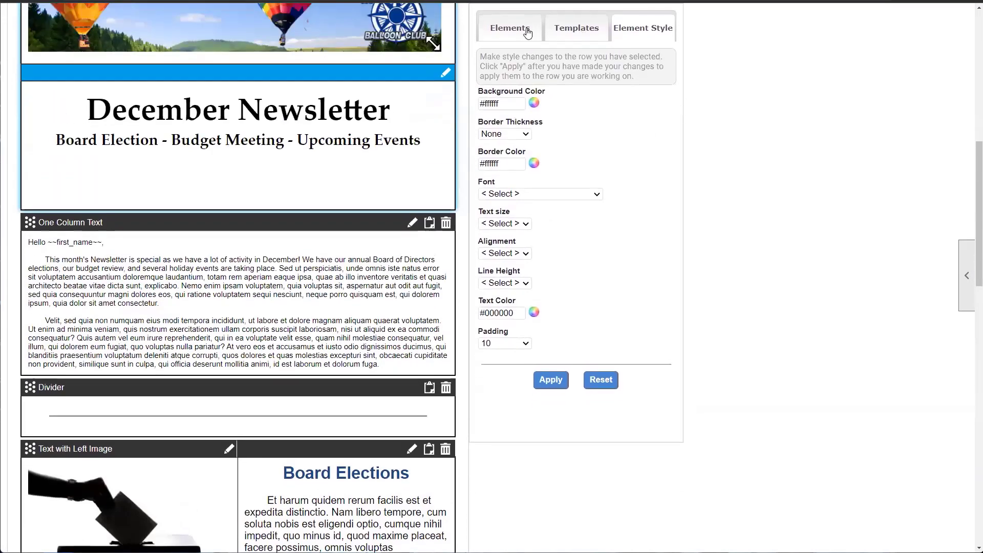
- Set the background color of the December Newsletter heading row to #eb4242 and apply the style
left_click(510, 28)
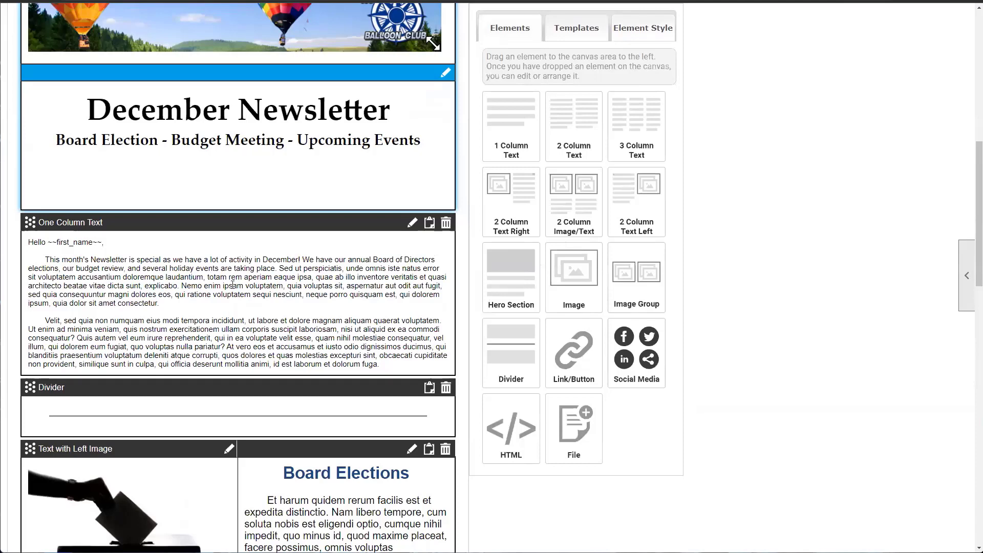
left_click(645, 36)
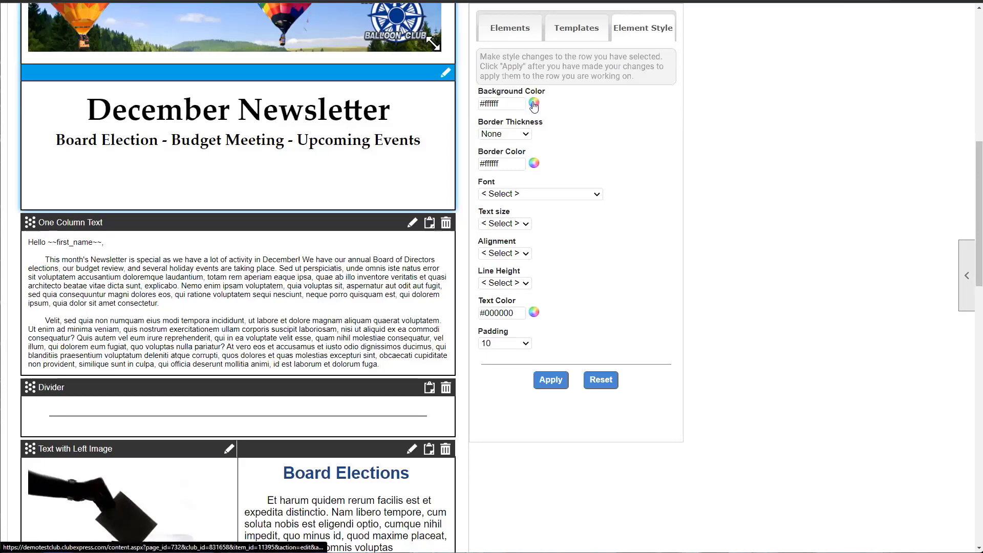
left_click(534, 313)
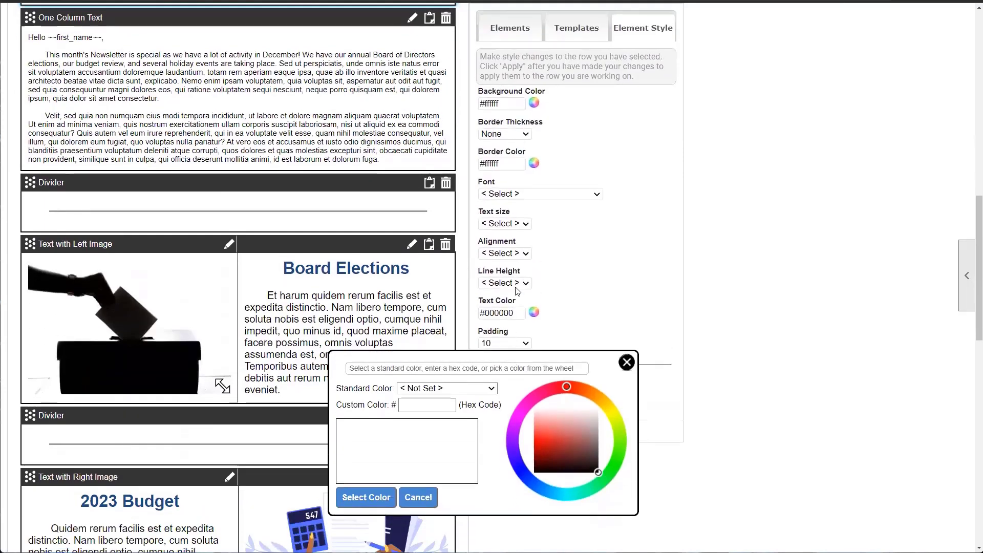
left_click_drag(530, 163, 500, 64)
scroll(474, 131, "up", 4)
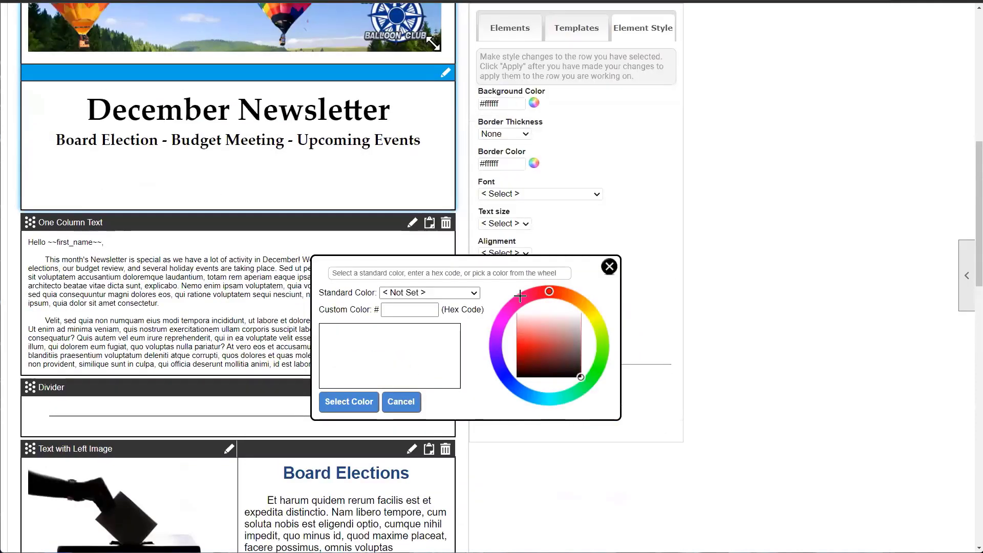
left_click(532, 342)
left_click(348, 401)
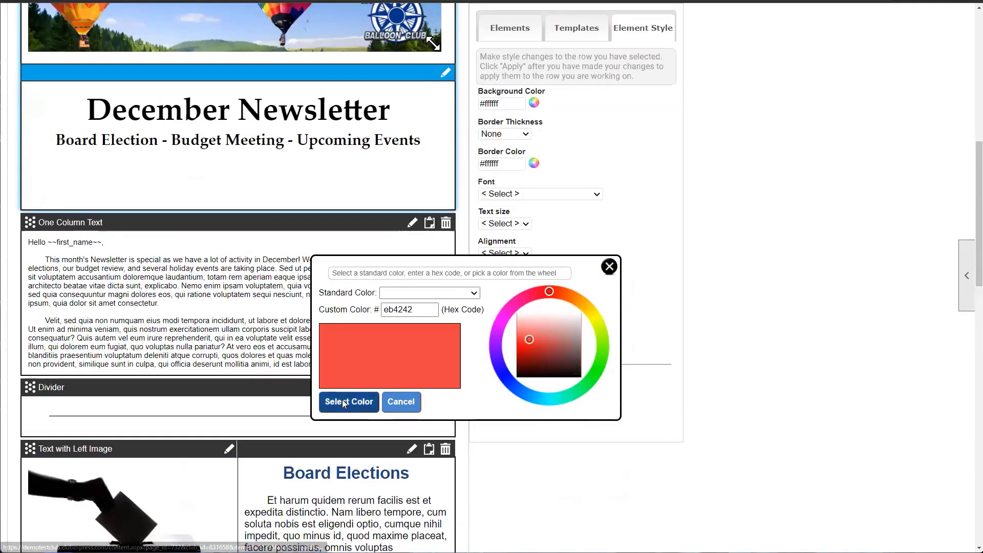
left_click(564, 380)
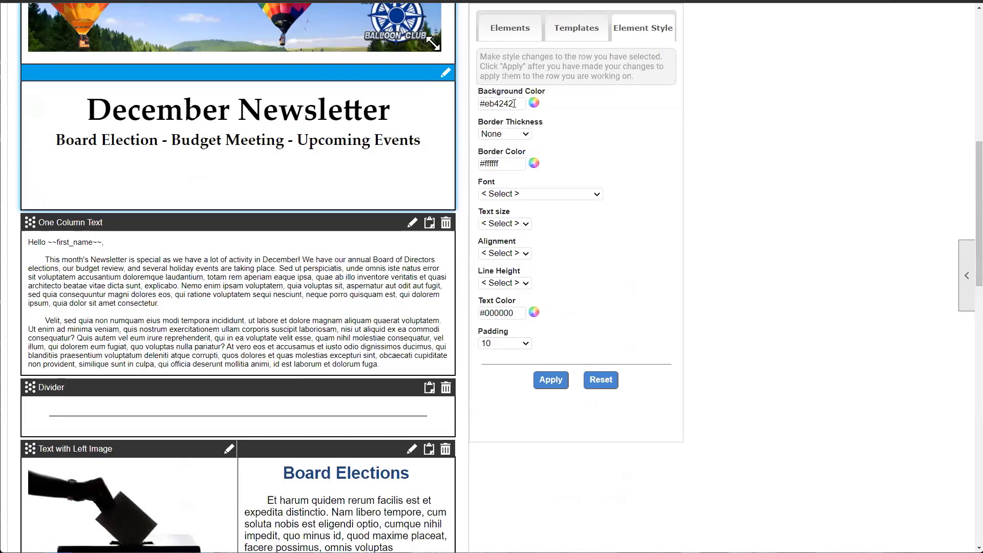
left_click(548, 379)
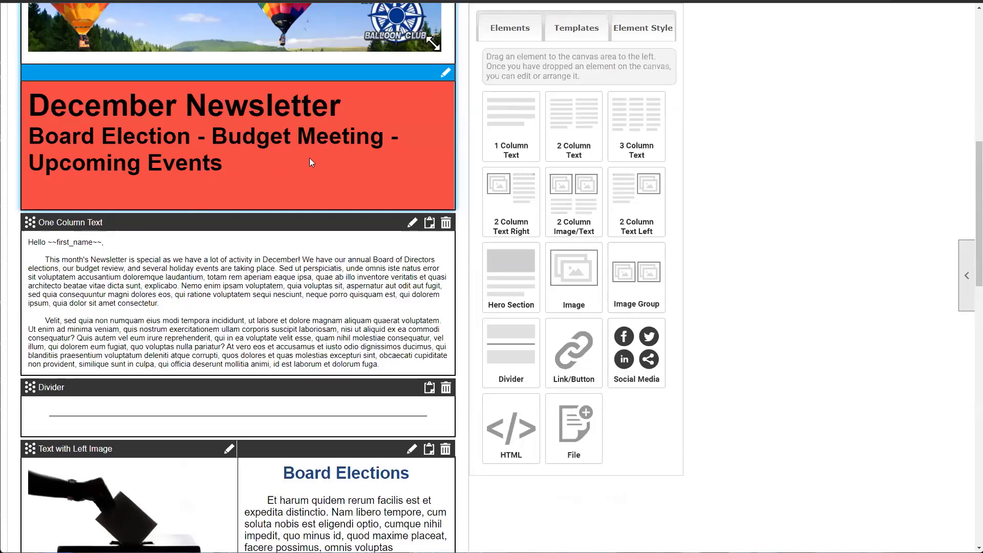
- Set the heading row's background color back to white (#ffffff) and apply the style
left_click(620, 31)
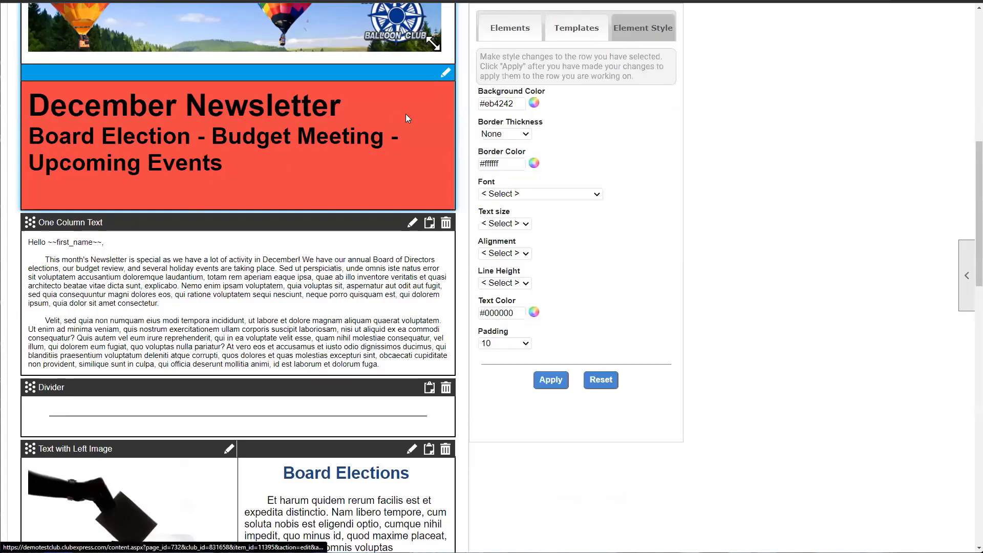
left_click(537, 103)
left_click_drag(534, 331, 510, 281)
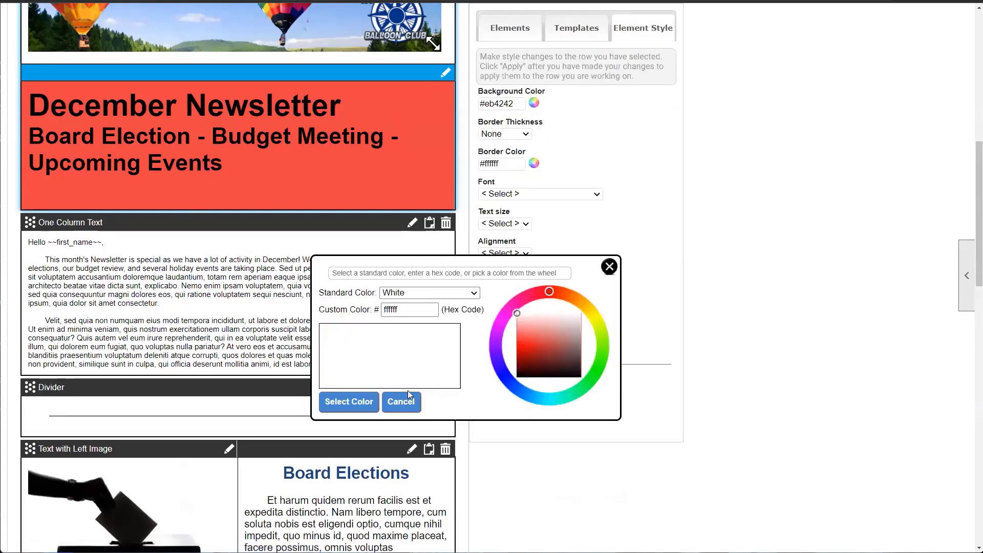
left_click(354, 403)
left_click(550, 379)
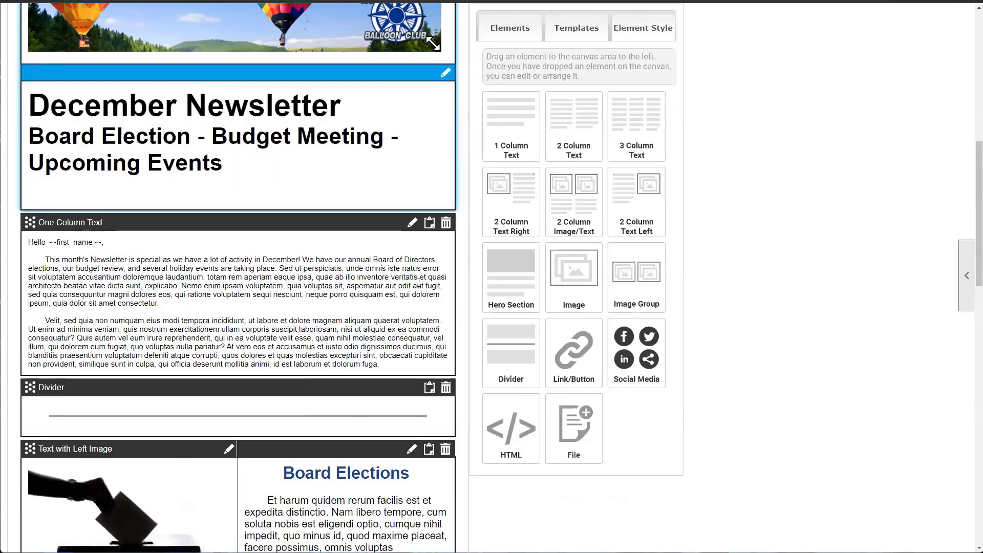
- Apply a 5px border in color #e01515 around the December Newsletter heading row
left_click(367, 157)
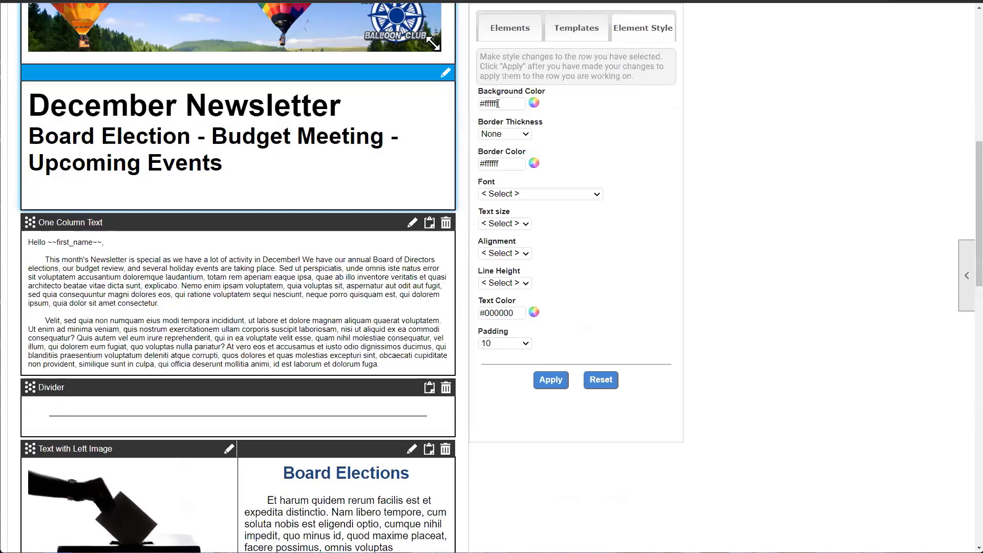
left_click(510, 135)
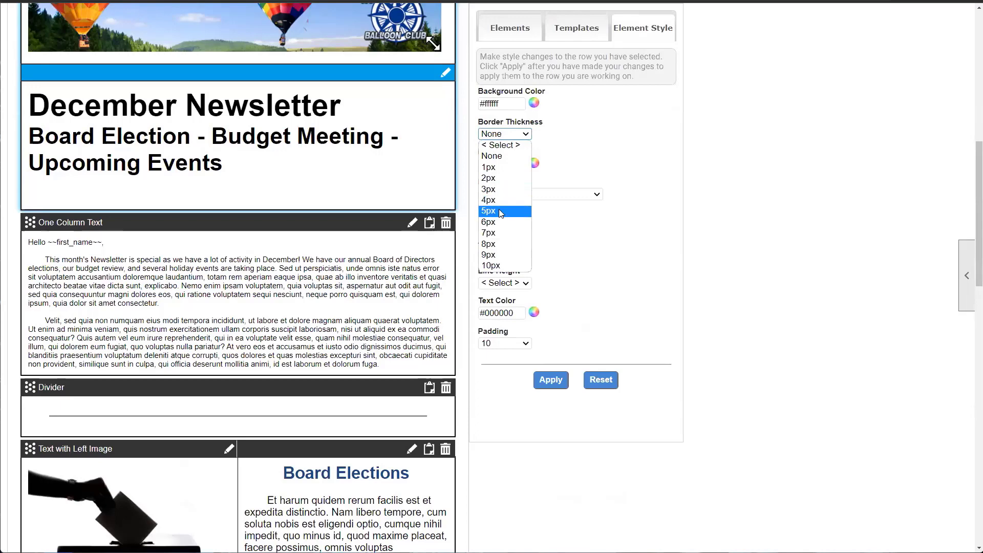
left_click(489, 211)
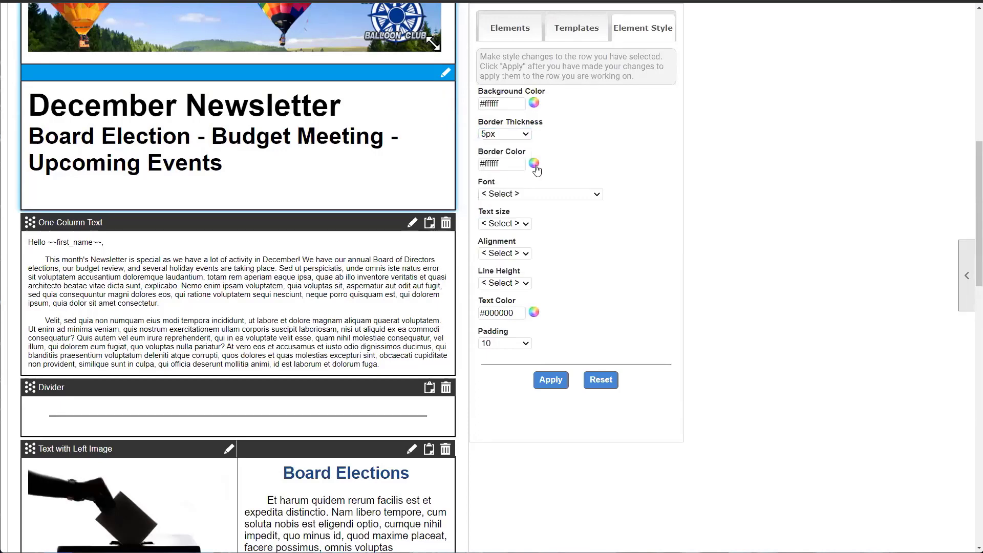
left_click(534, 163)
left_click(528, 344)
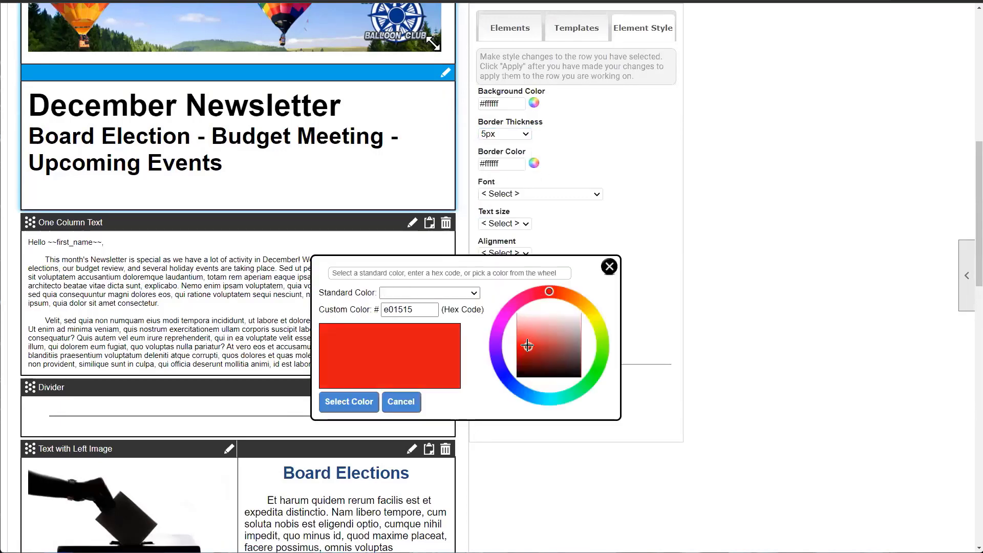
left_click(361, 402)
left_click(544, 381)
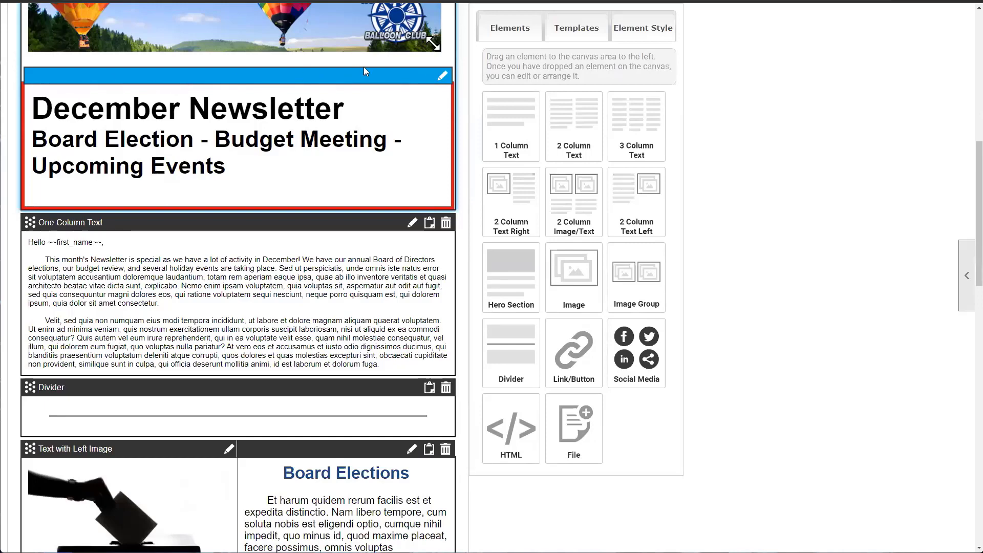
- Set the heading row's font to Impact and its text size to 16px, and apply the style
left_click(672, 33)
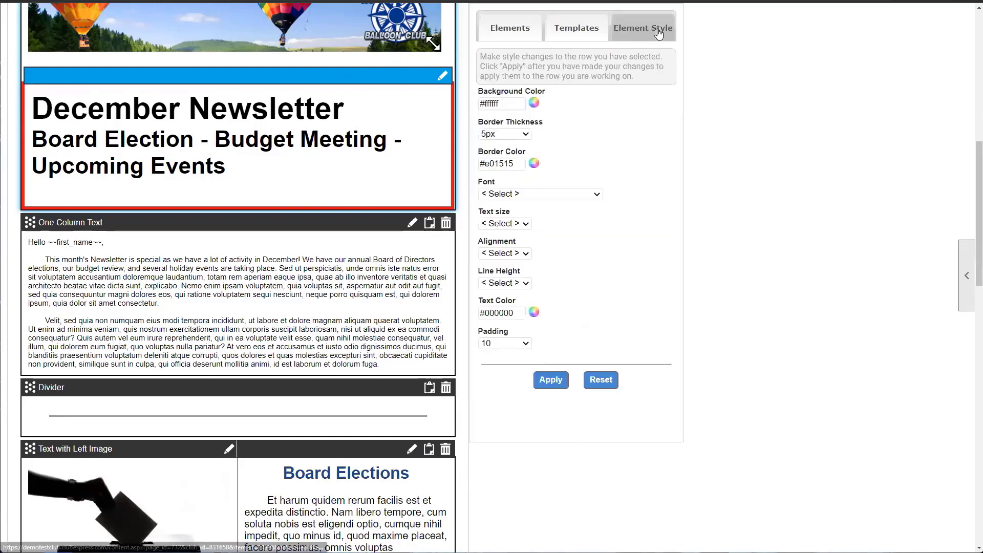
left_click(501, 197)
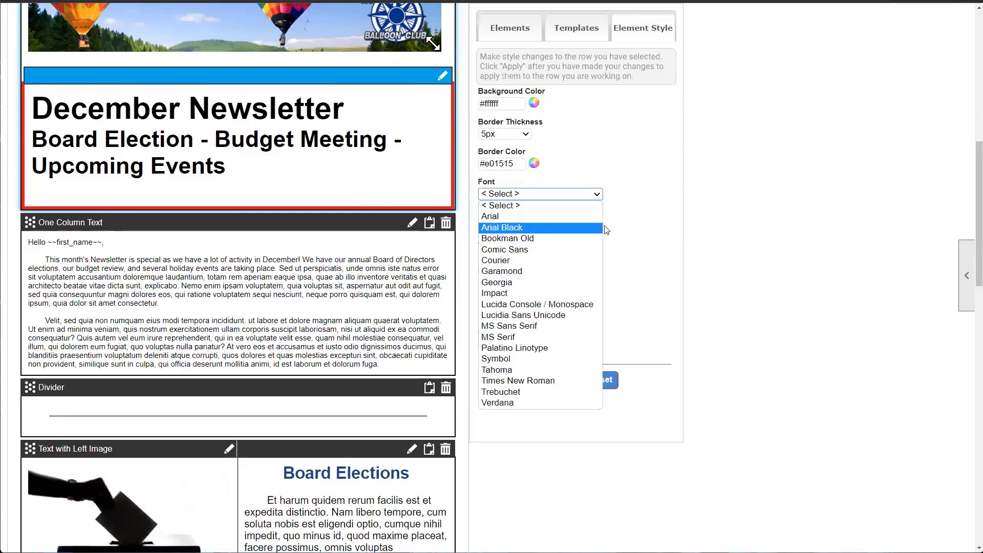
left_click(518, 294)
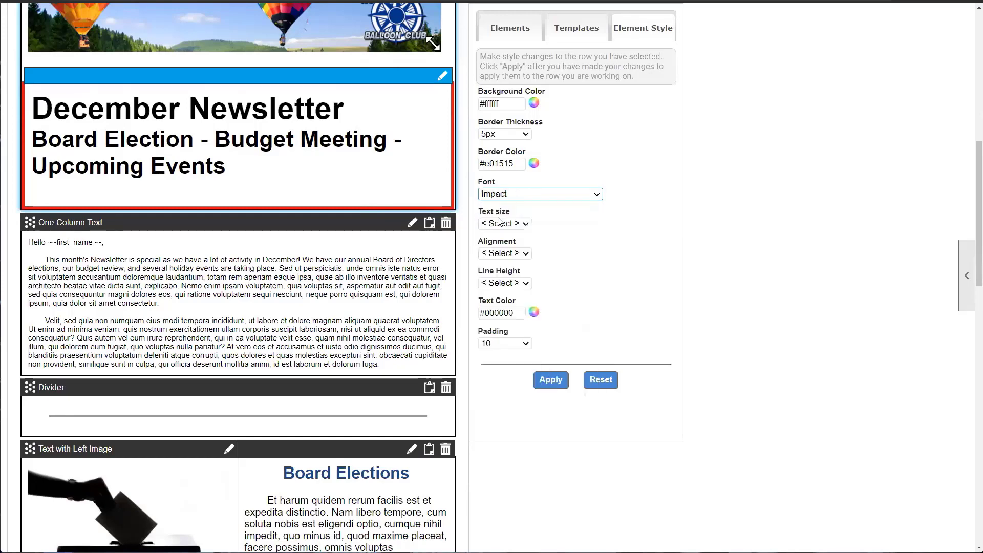
left_click(496, 225)
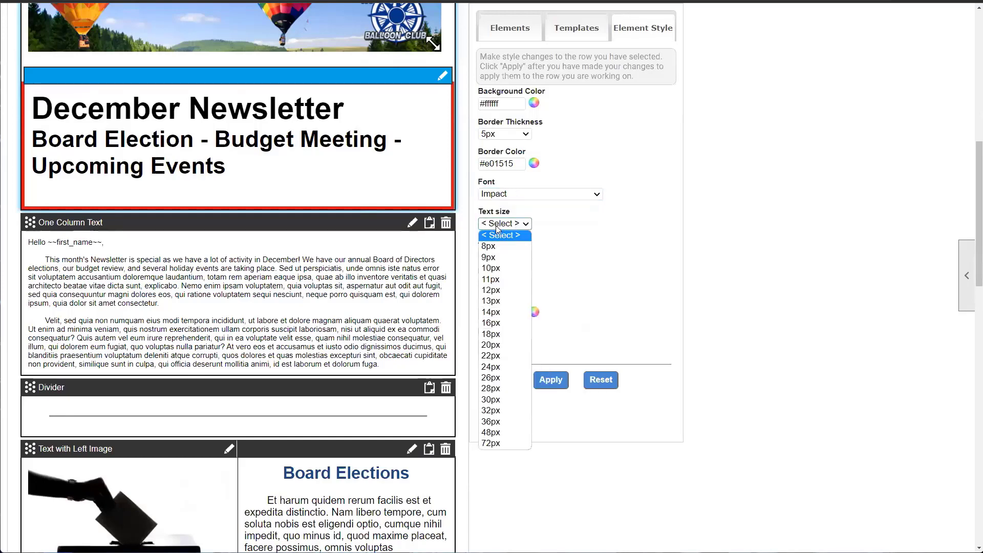
left_click(495, 324)
left_click(551, 382)
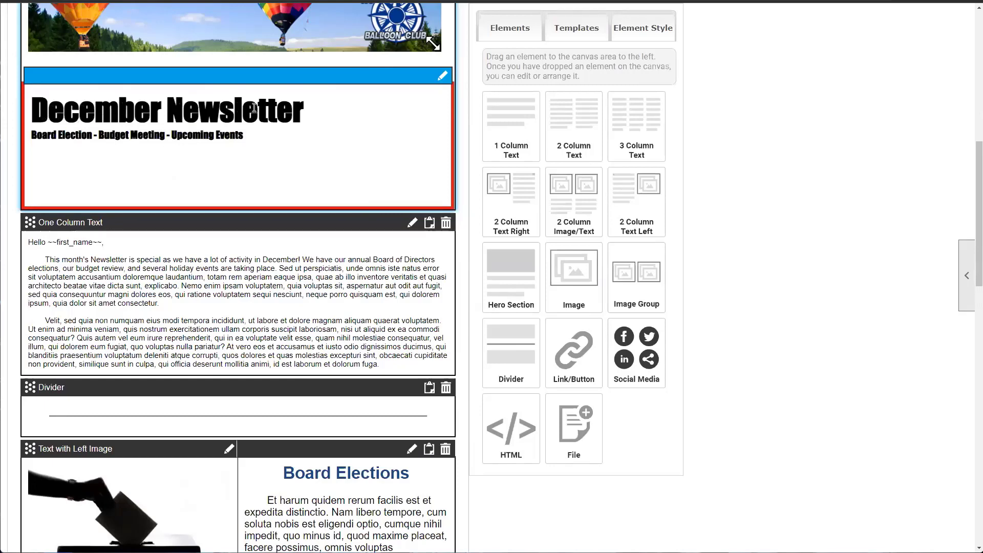
- Set the "December Newsletter" title text in the heading row to 36px and save the text
left_click(443, 77)
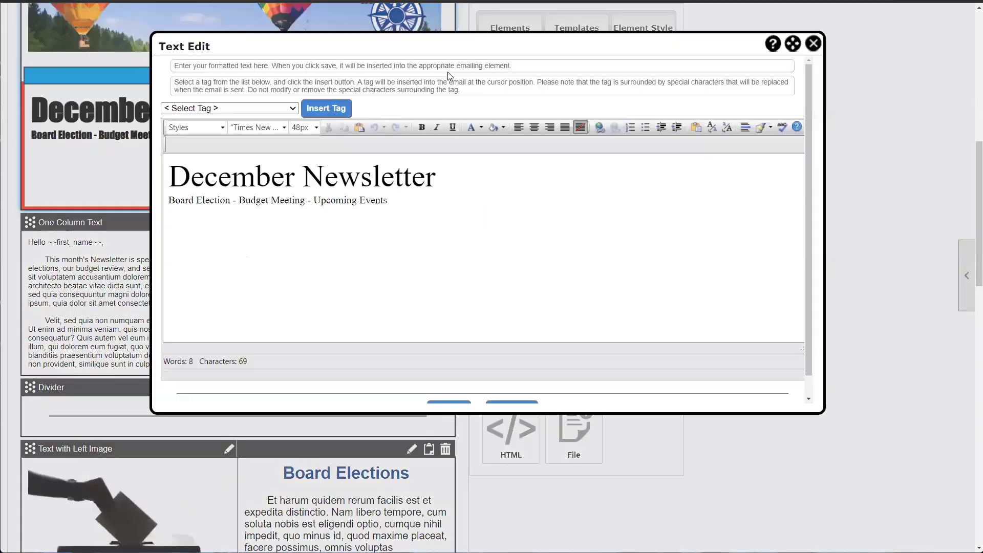
left_click_drag(167, 170, 462, 163)
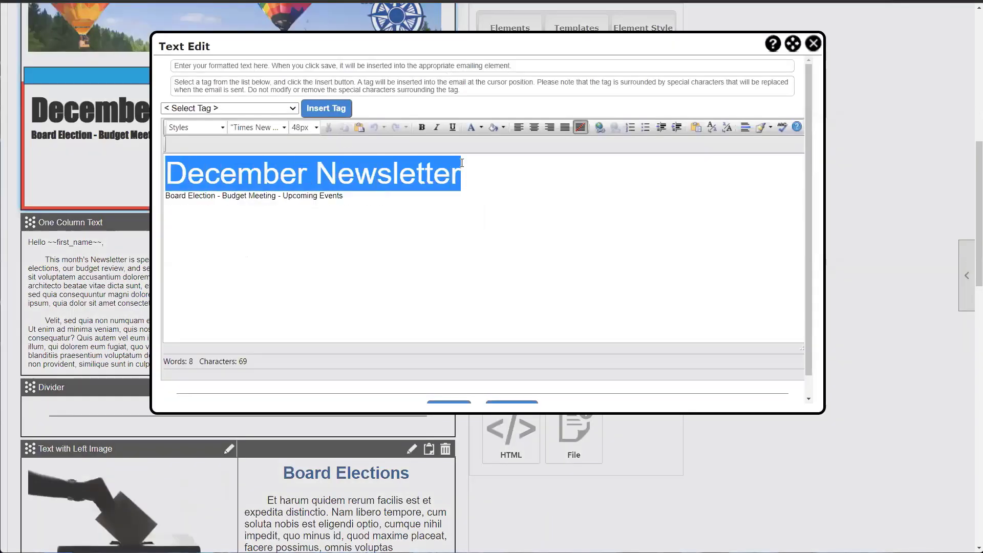
left_click(306, 127)
scroll(307, 233, "down", 2)
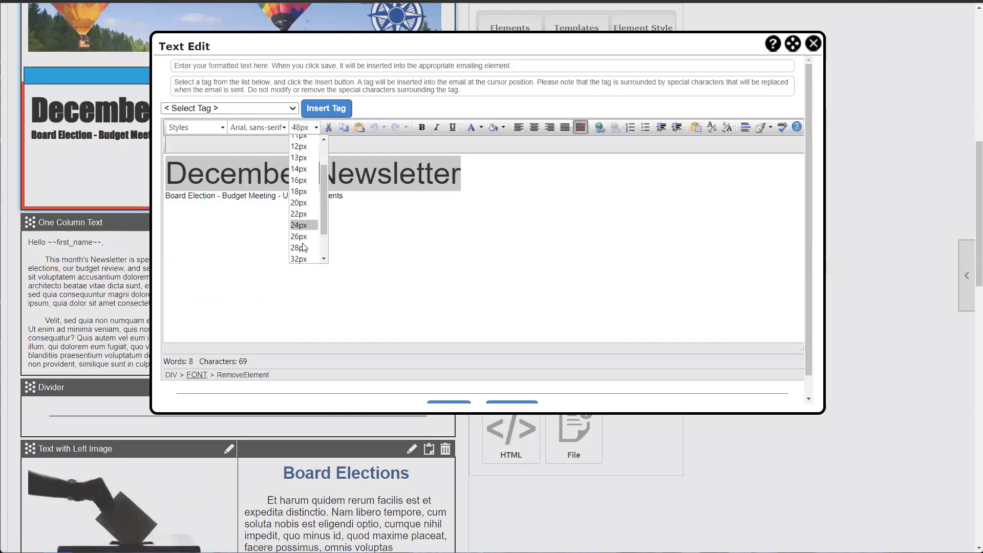
left_click(301, 236)
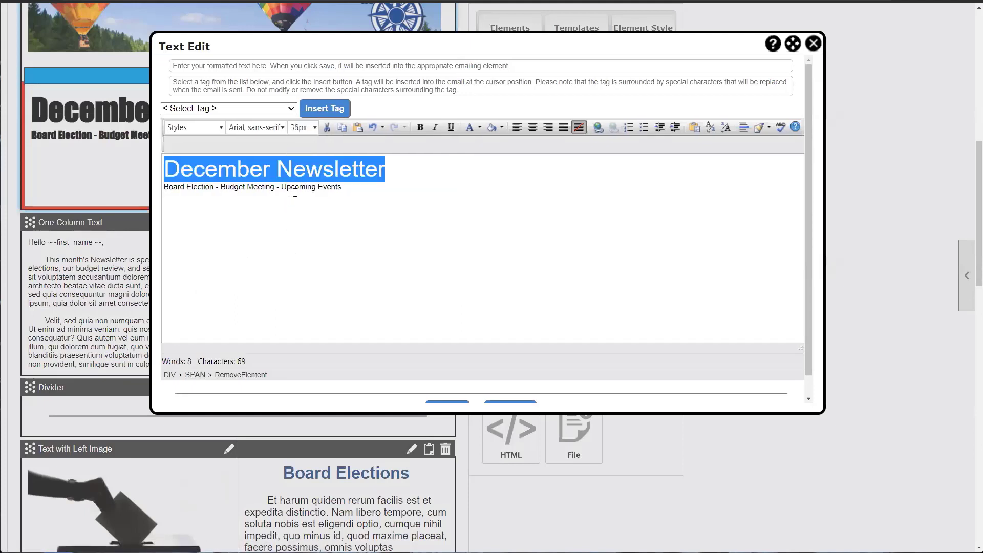
scroll(477, 346, "down", 1)
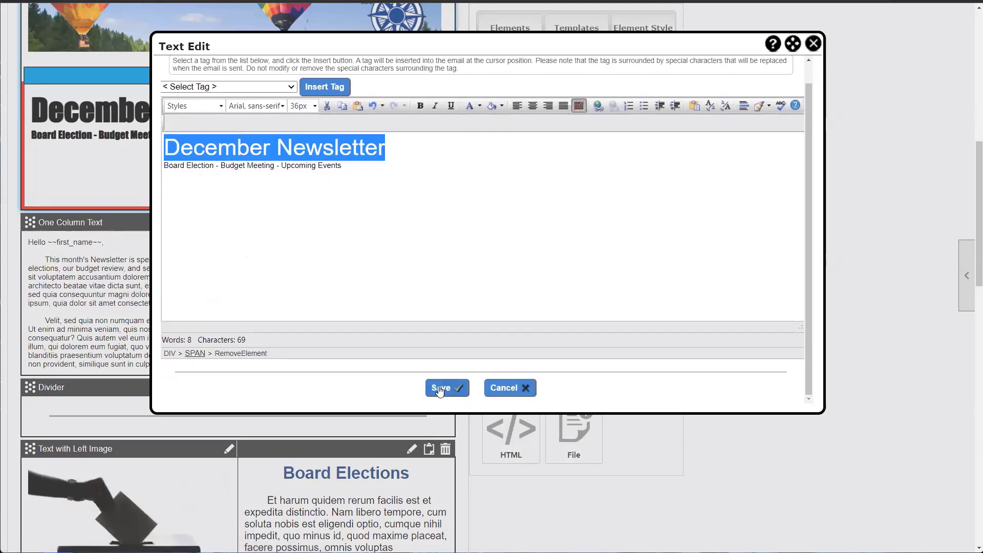
left_click(447, 387)
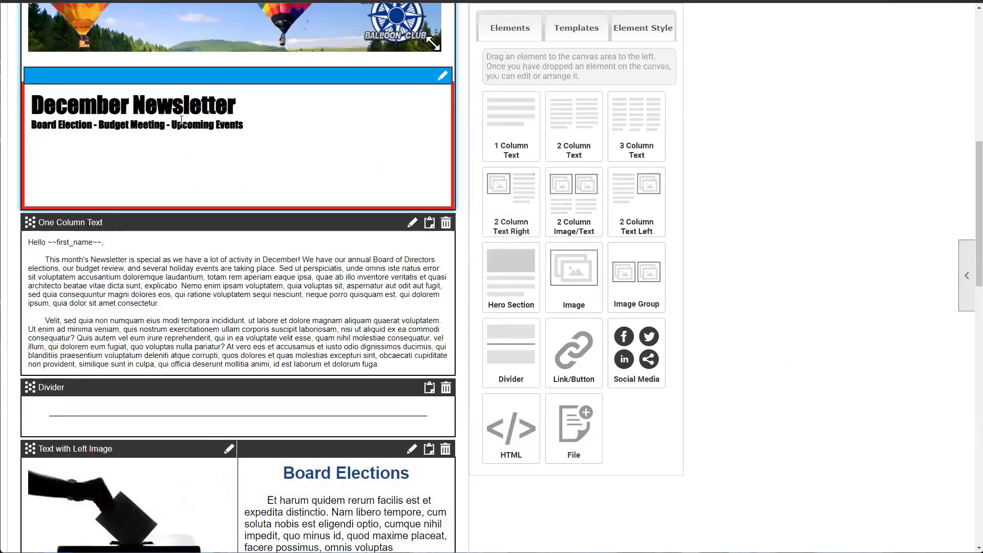
left_click(213, 128)
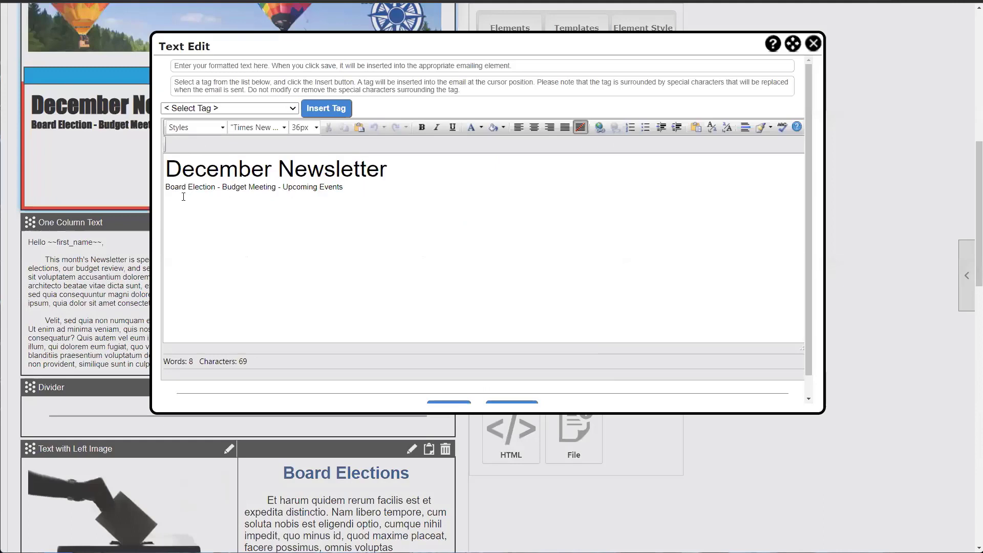
left_click_drag(167, 190, 364, 191)
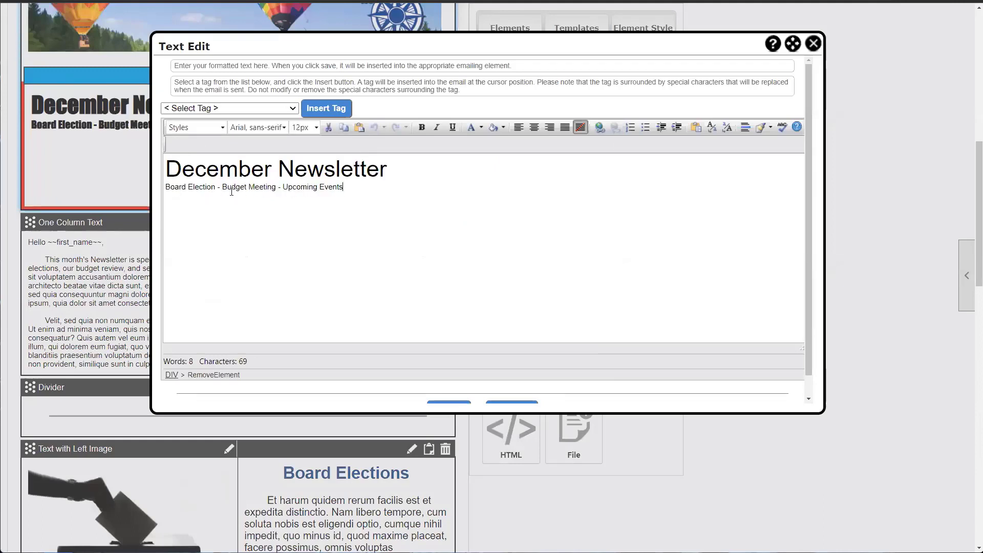
scroll(423, 218, "down", 1)
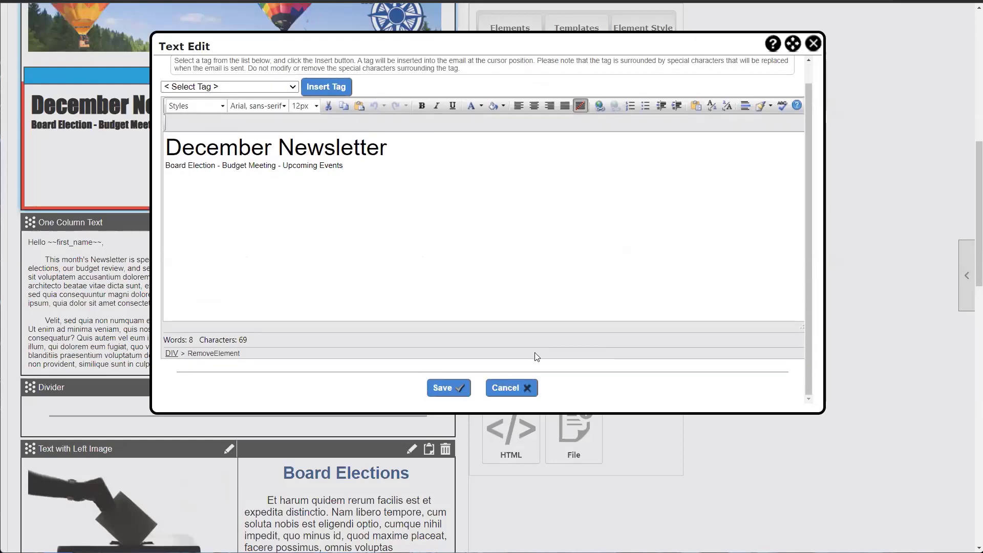
left_click(814, 44)
- Set the heading row's text size to 18px in its element style and apply it
left_click(631, 29)
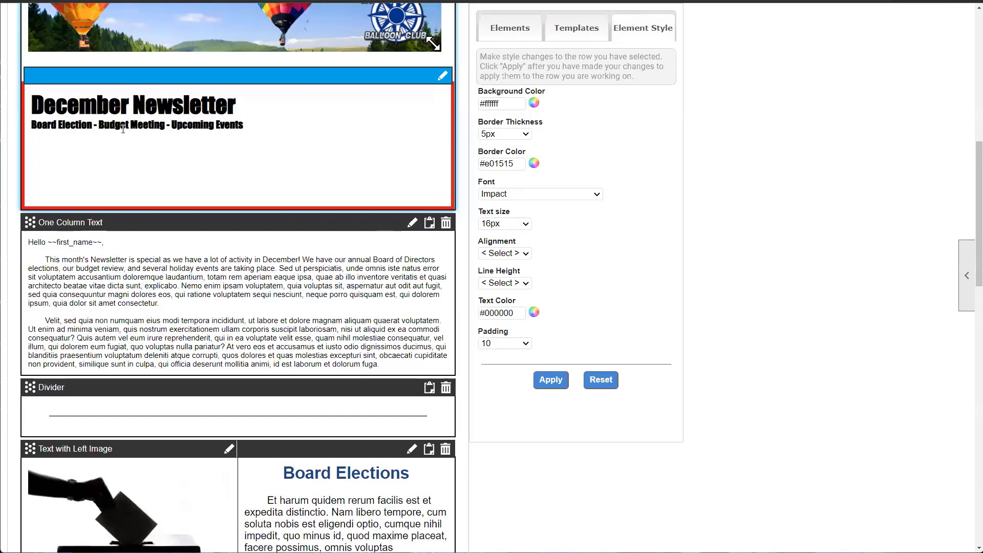
left_click(512, 229)
left_click(510, 340)
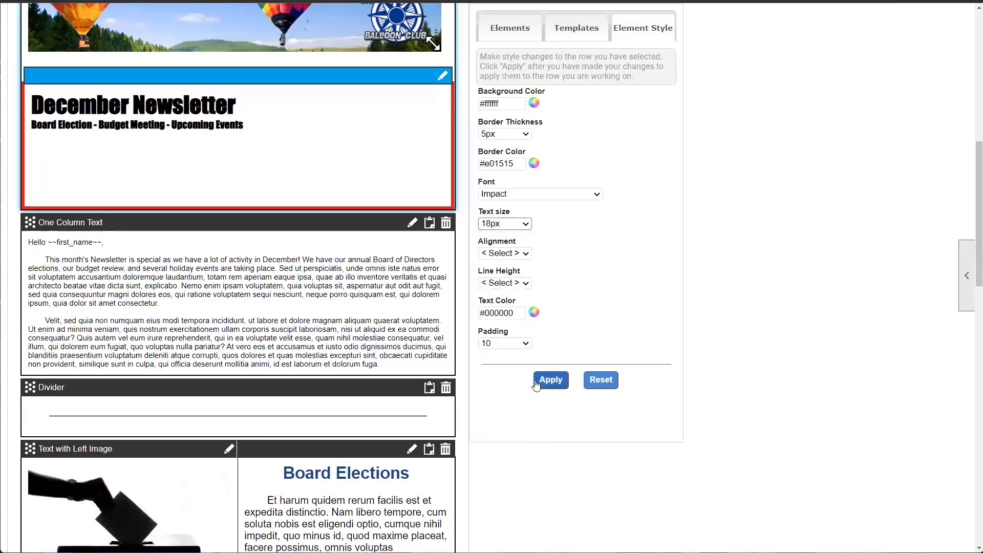
left_click(544, 380)
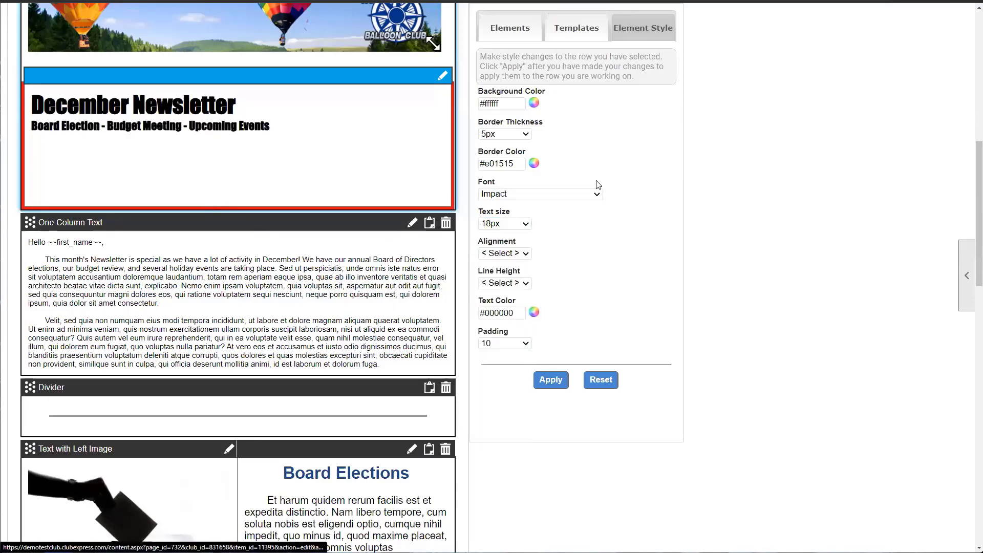
- Set the heading row's alignment to Center and apply the style
left_click(494, 255)
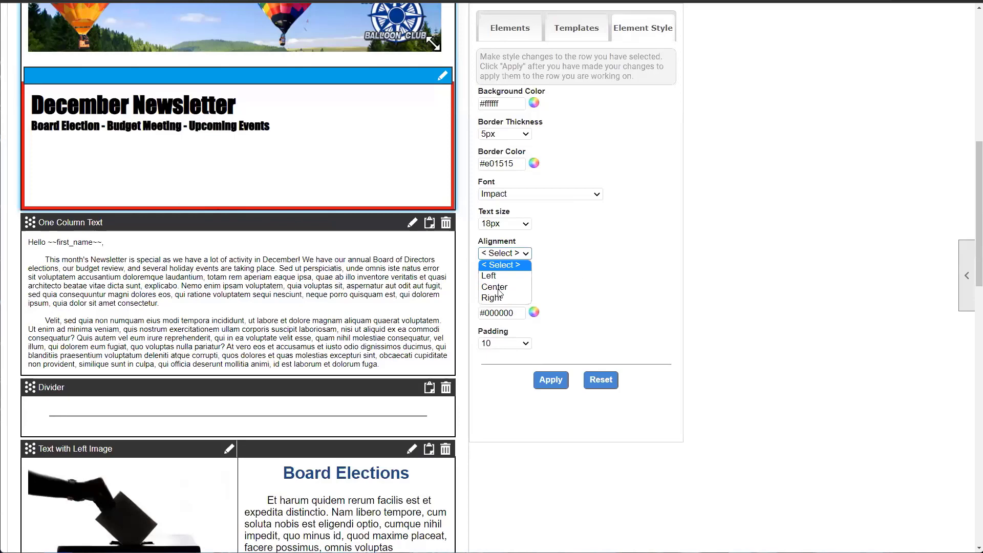
left_click(495, 288)
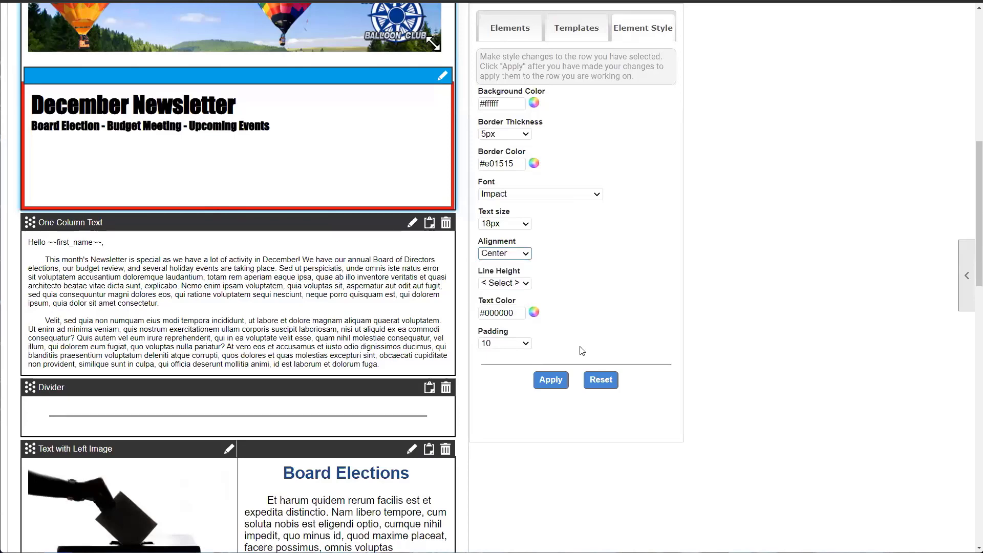
left_click(548, 380)
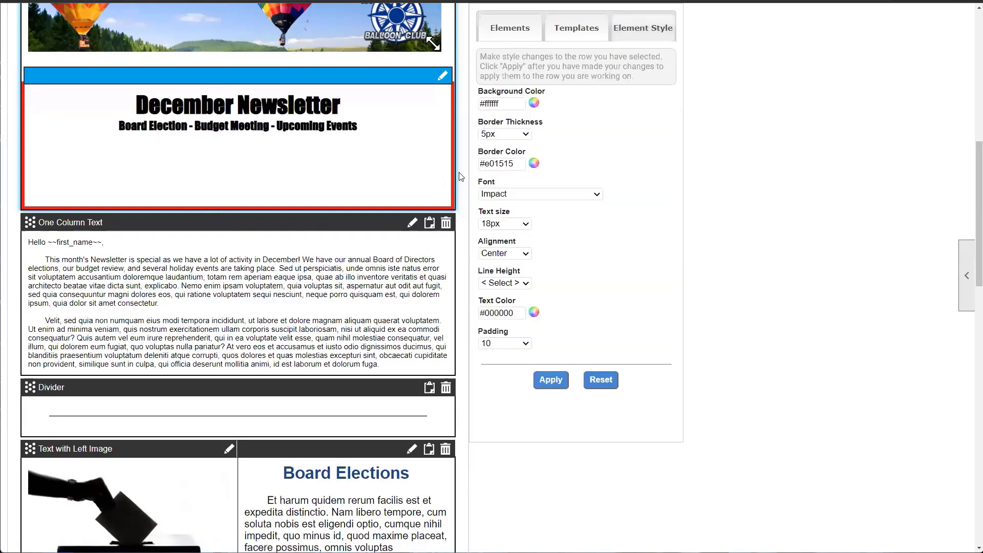
- Set the heading row's text color to the blue shade #5d66a2 and apply the style
left_click(535, 313)
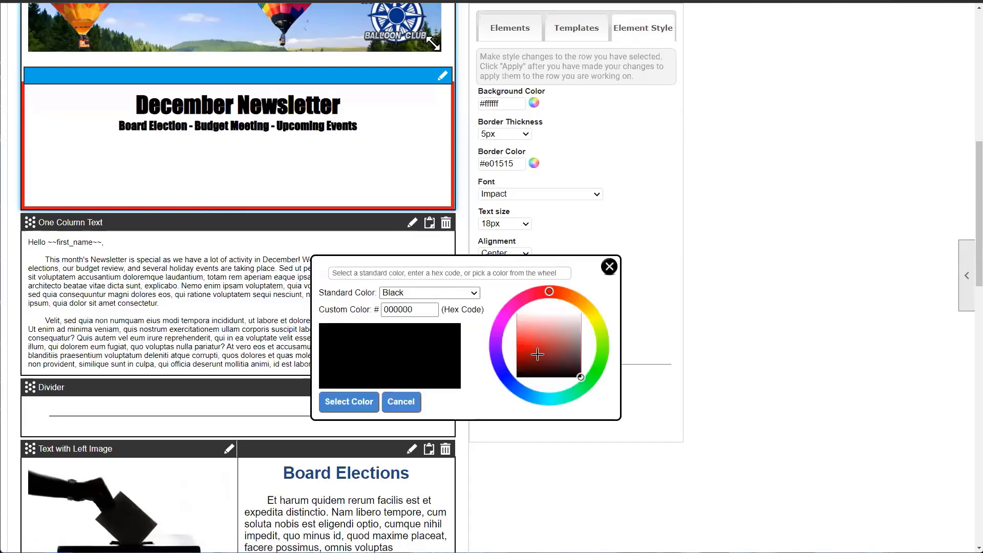
mouse_move(531, 306)
left_mouse_down()
mouse_move(509, 313)
mouse_move(505, 387)
left_mouse_up()
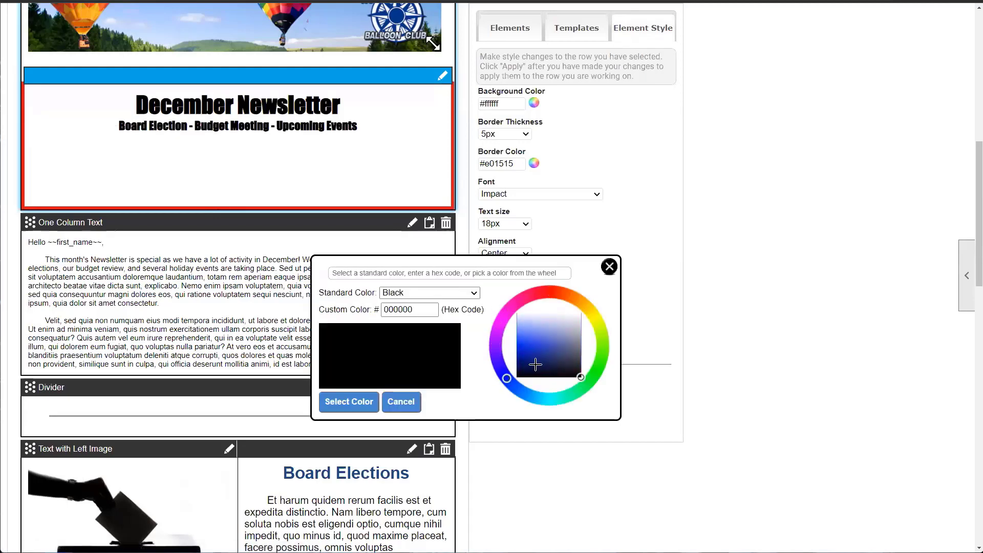
left_click(563, 346)
left_click(370, 407)
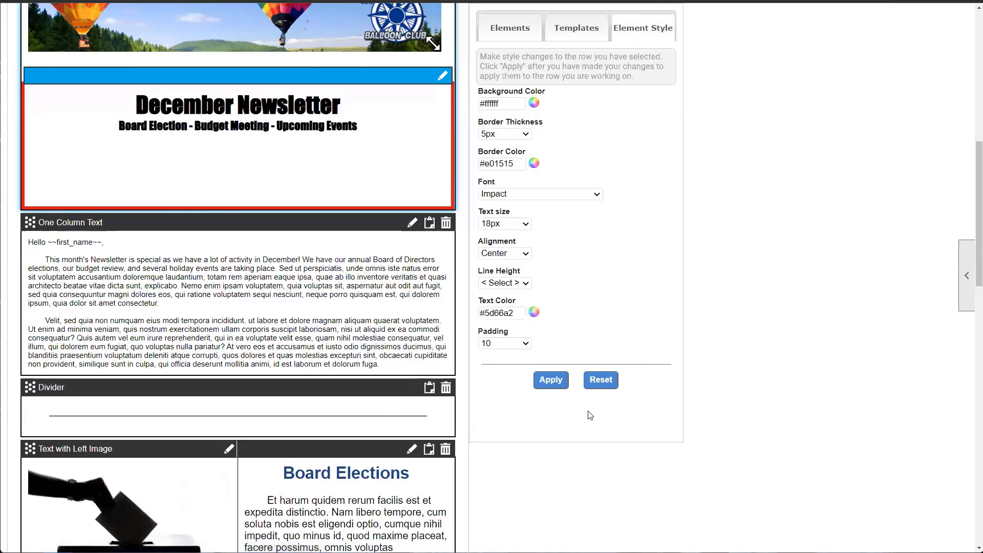
left_click(551, 379)
left_click(409, 98)
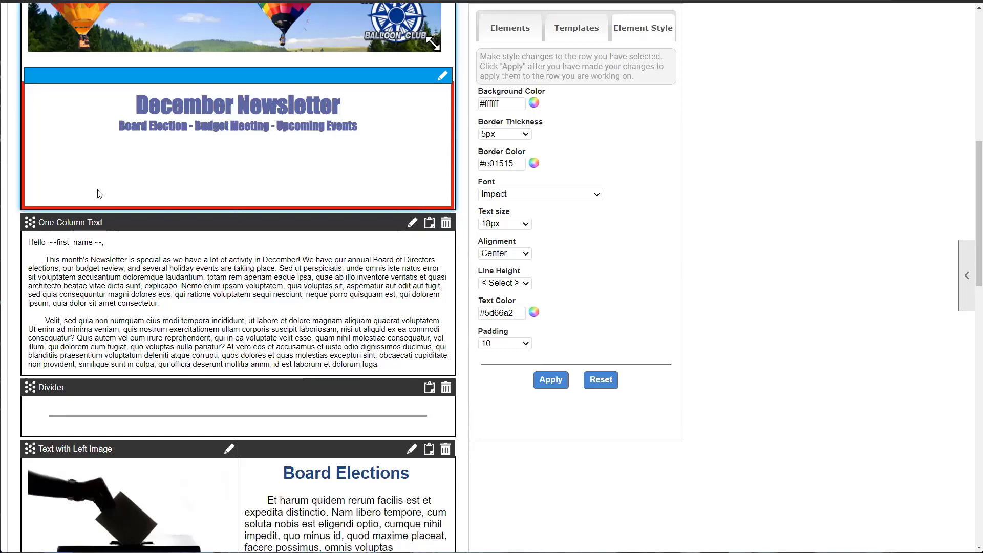
scroll(12, 205, "down", 1)
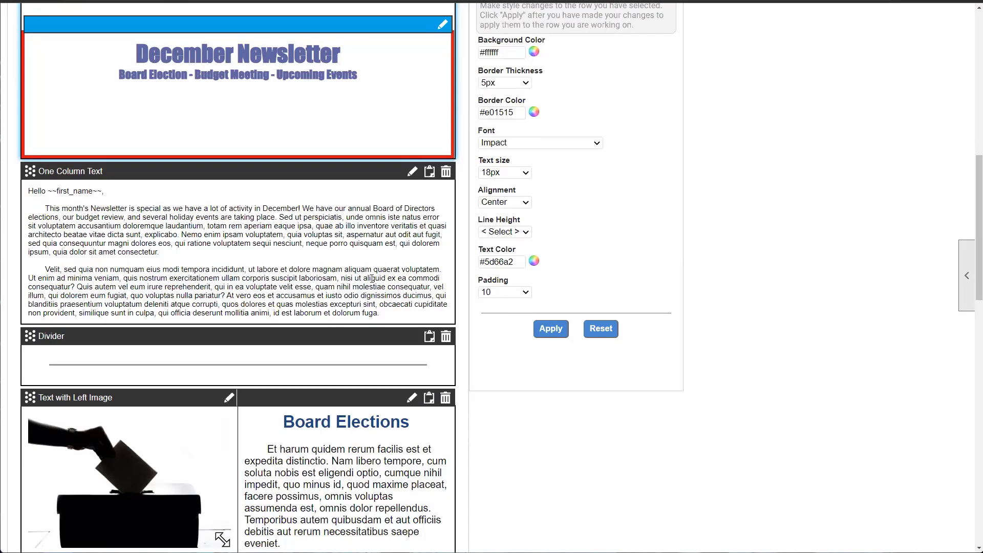
left_click(504, 294)
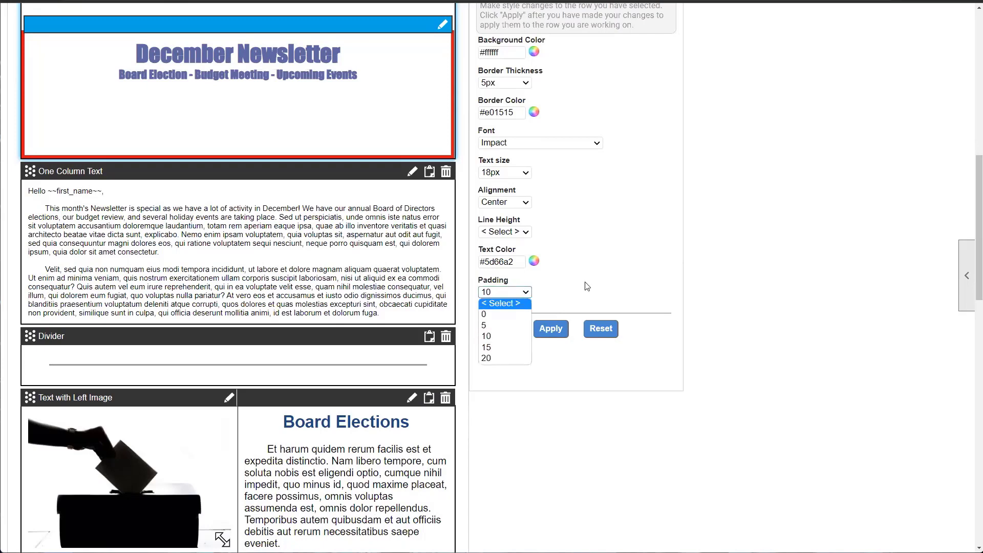
left_click(498, 293)
scroll(404, 210, "up", 1)
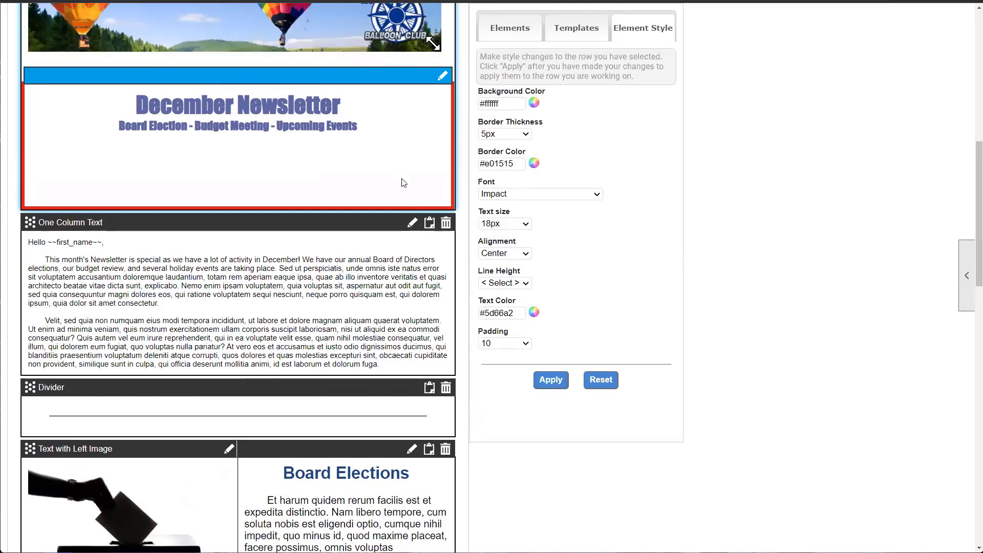
- Set the heading row's border thickness to None and its font to MS Sans Serif, and apply the style
left_click(510, 134)
left_click(500, 156)
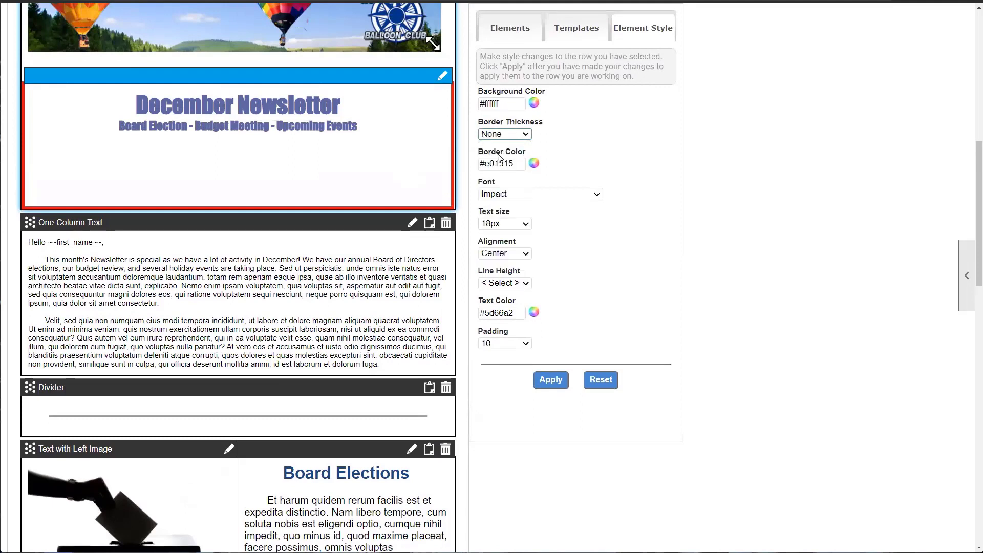
left_click(520, 196)
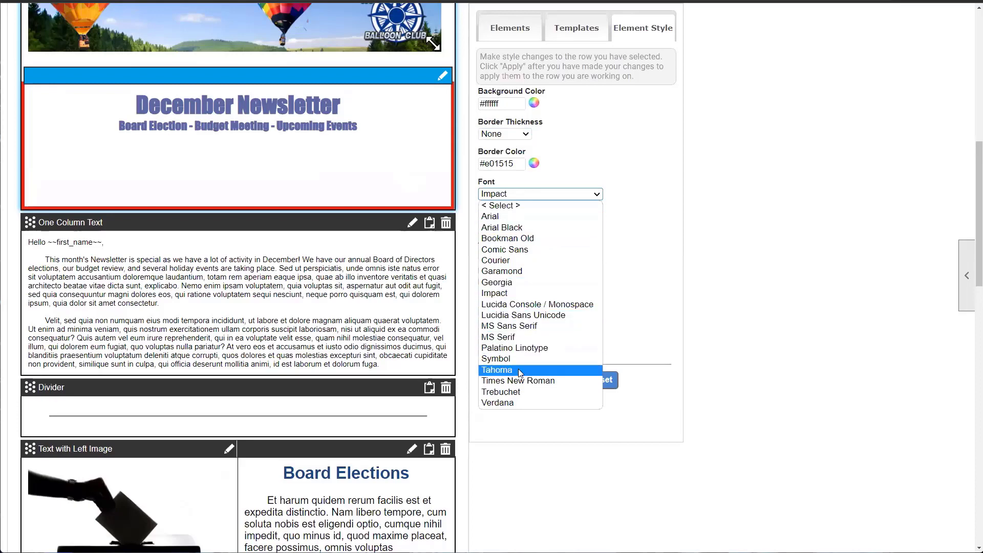
left_click(519, 327)
left_click(547, 379)
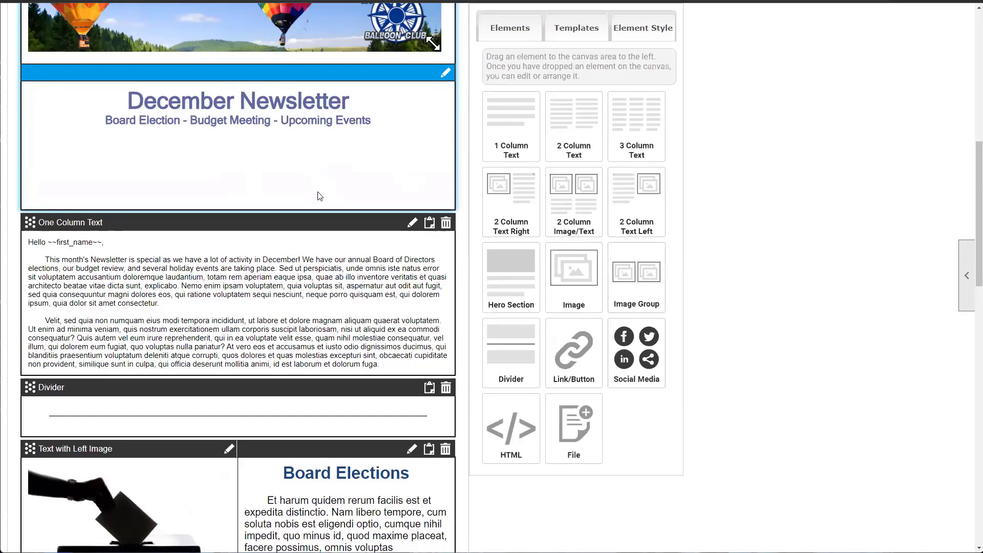
left_click(636, 32)
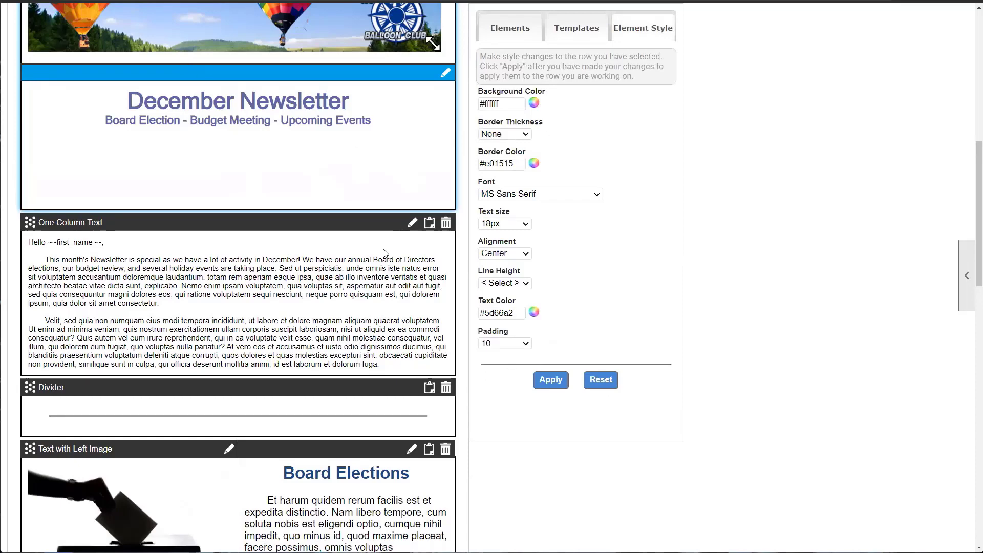
scroll(378, 254, "down", 1)
scroll(539, 101, "up", 1)
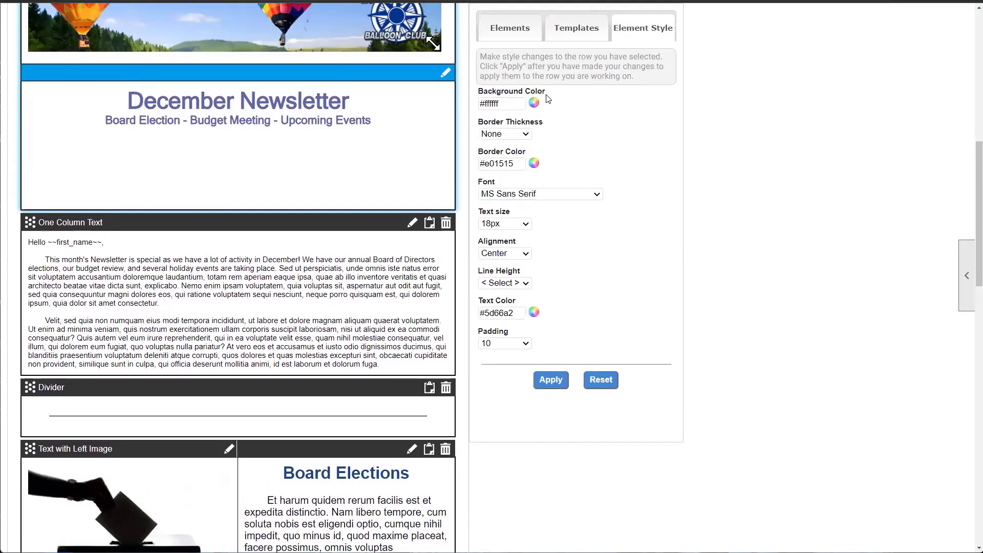
left_click_drag(541, 93, 480, 94)
left_click(480, 93)
triple_click(511, 94)
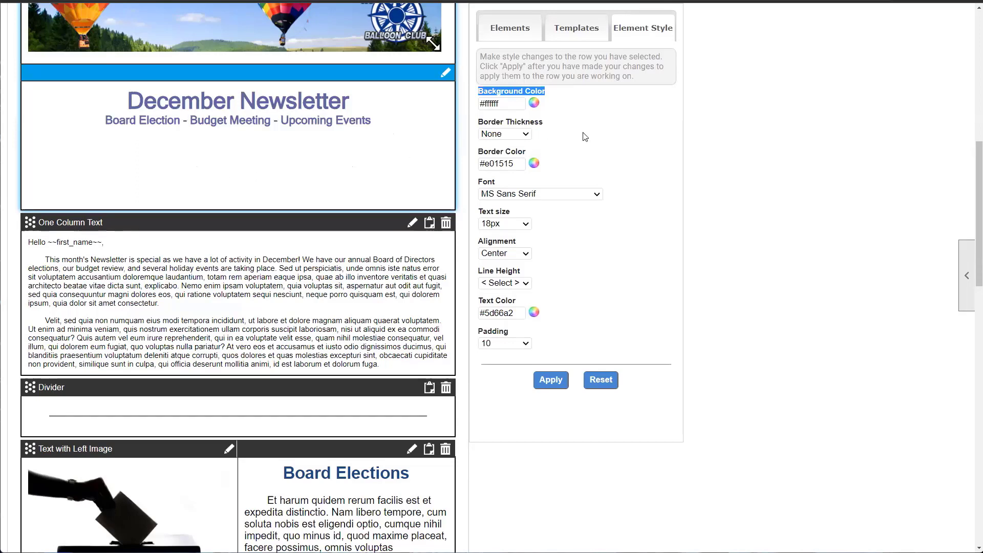
- Add a Link/Button element between the divider under Board Elections and the 2023 Budget row
scroll(332, 205, "down", 8)
scroll(332, 205, "down", 2)
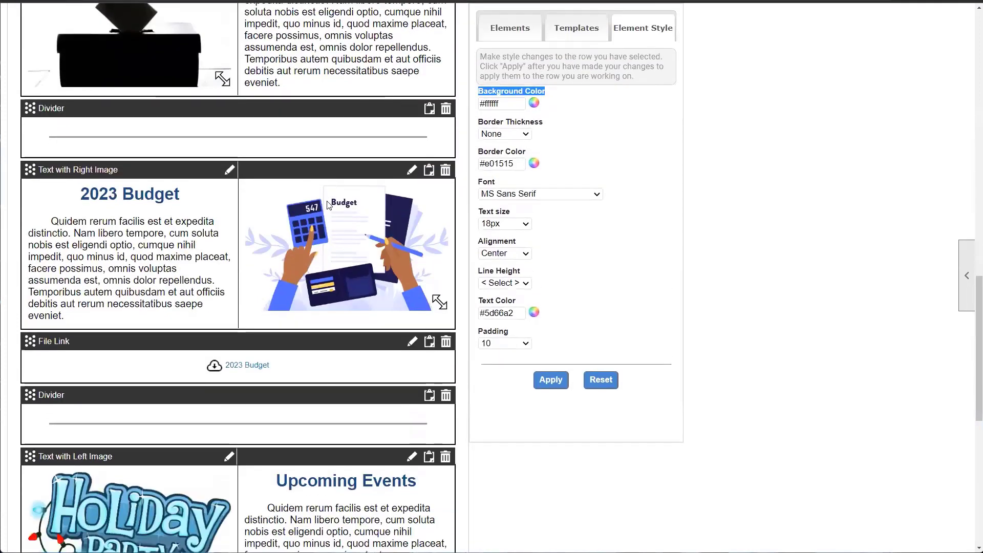
scroll(357, 185, "up", 1)
scroll(357, 185, "up", 1)
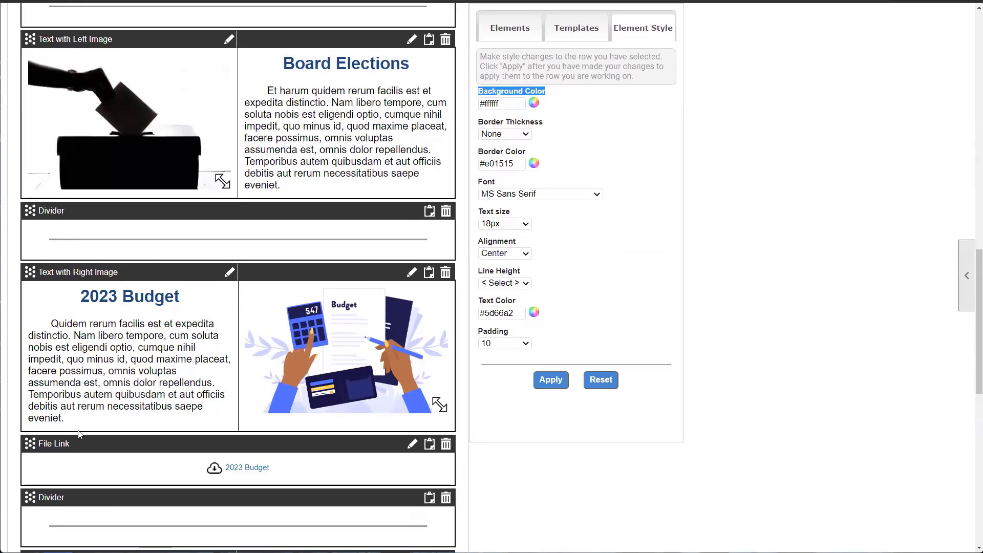
left_click(526, 35)
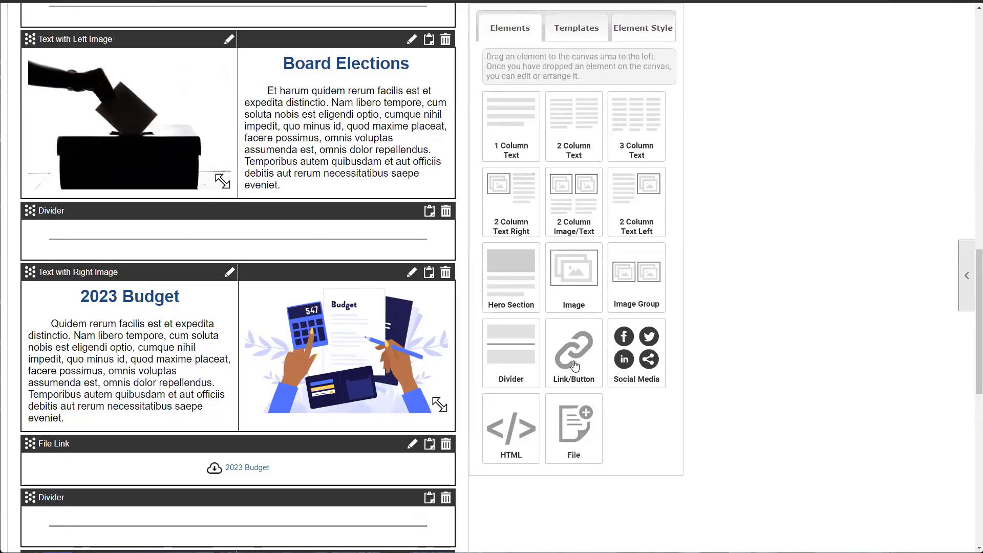
left_click_drag(574, 365, 75, 332)
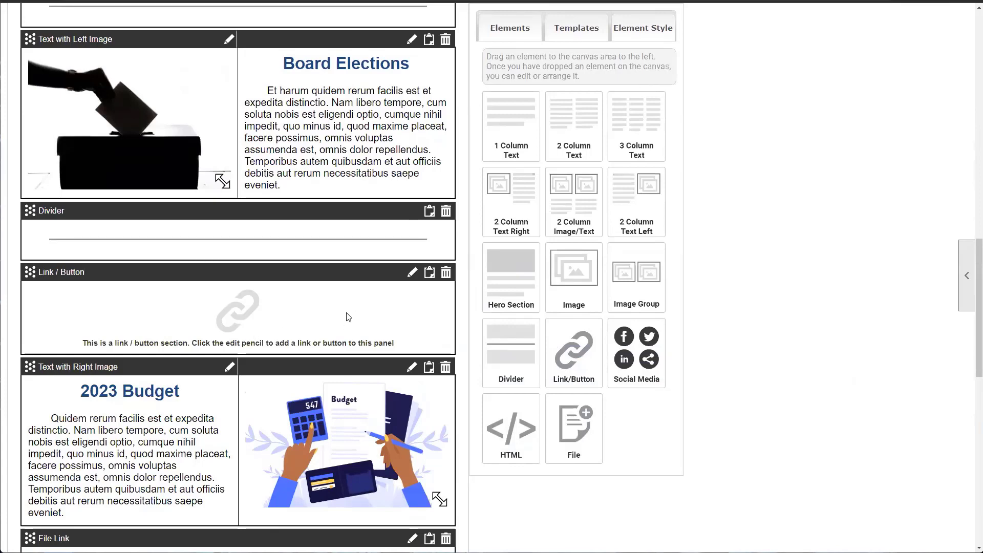
- Open the link builder for the empty Link/Button element and examine its Link Type and Address and Link Properties sections
left_click(308, 121)
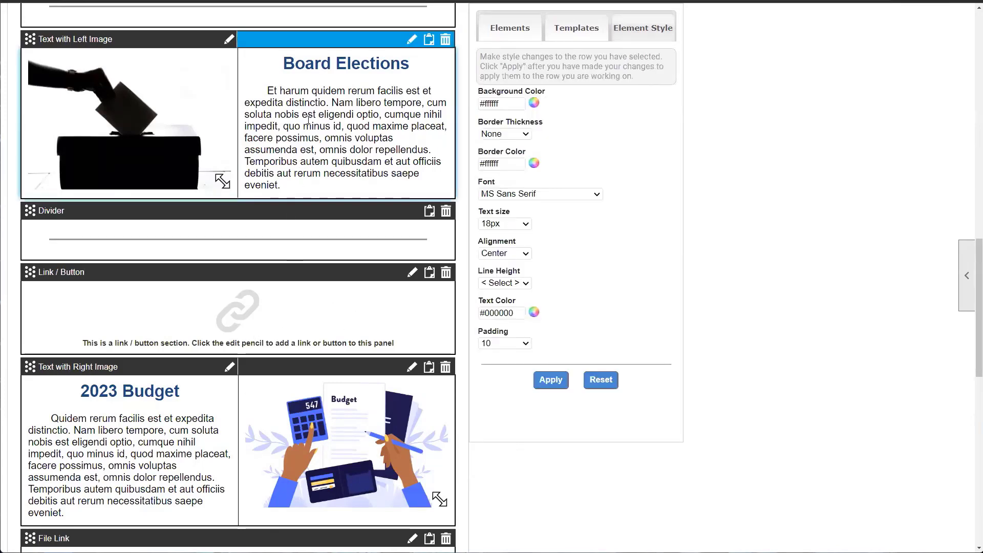
left_click(292, 327)
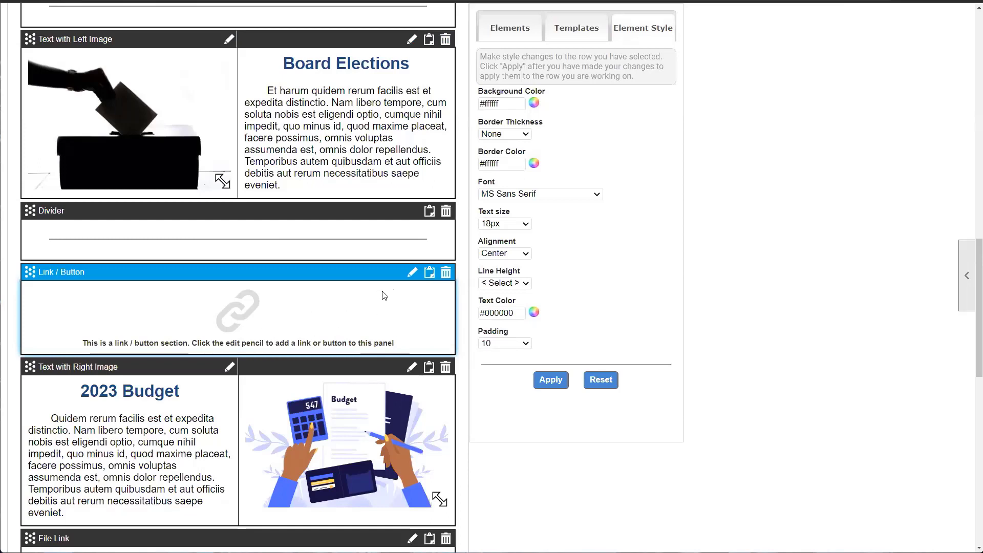
left_click(413, 273)
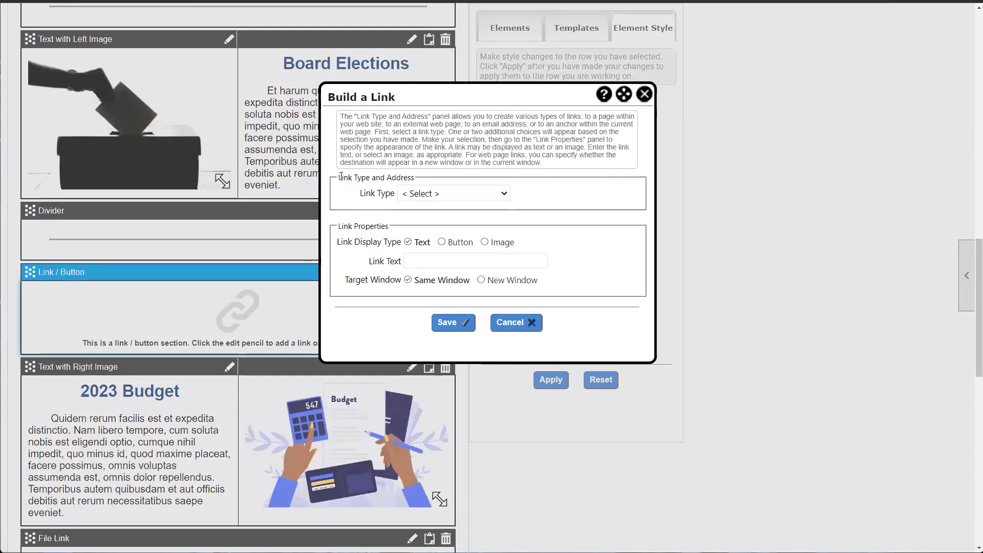
left_click_drag(339, 178, 409, 177)
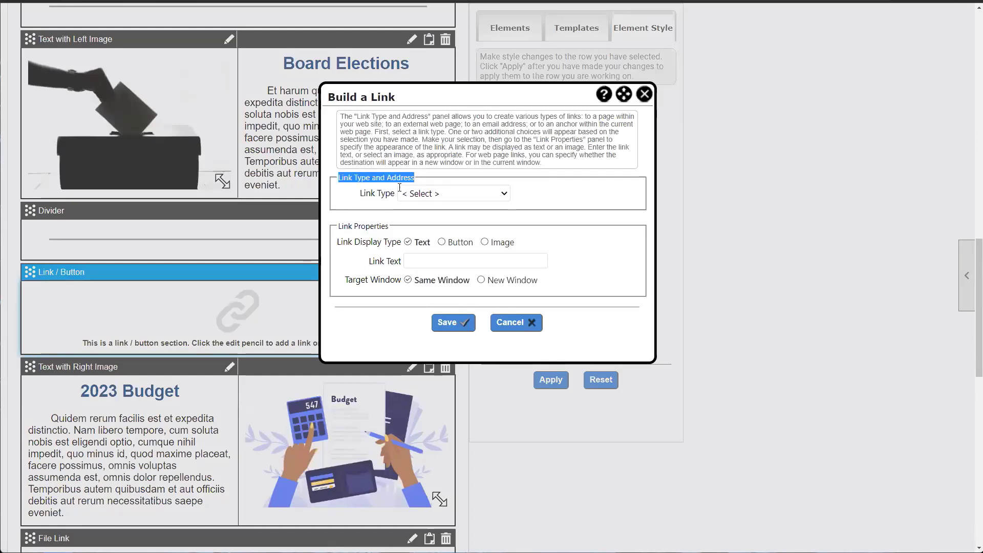
left_click(334, 227)
left_click_drag(339, 178, 420, 181)
left_click(420, 181)
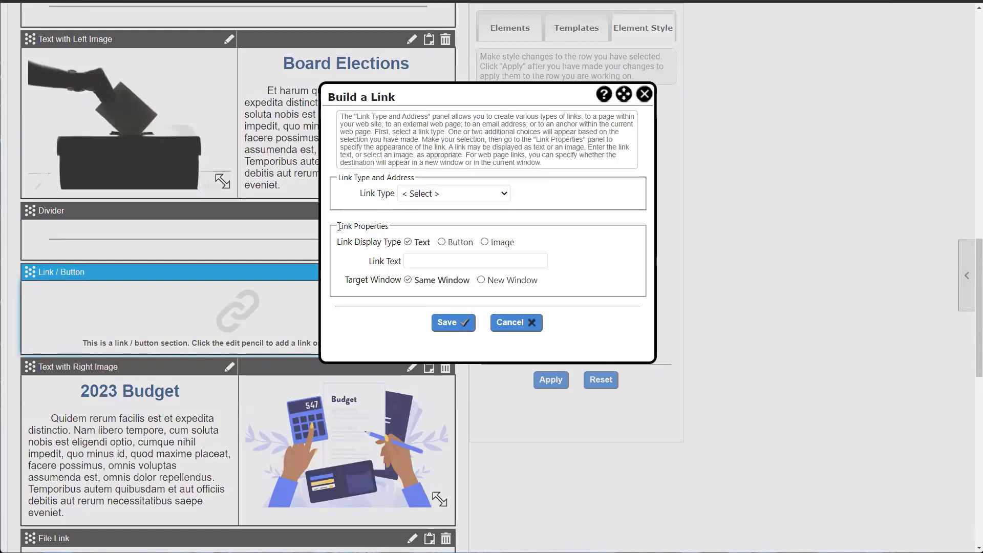
left_click_drag(339, 226, 394, 232)
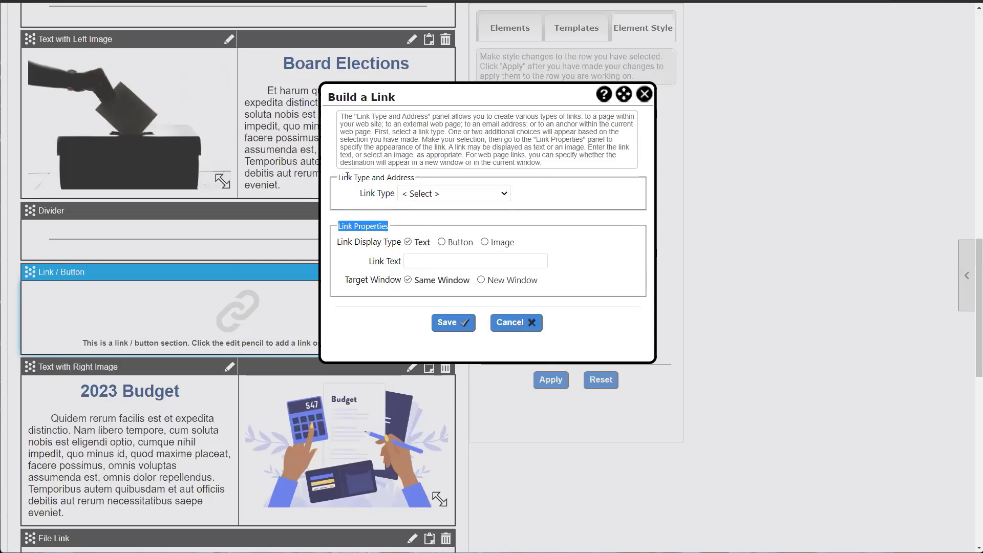
left_click(346, 188)
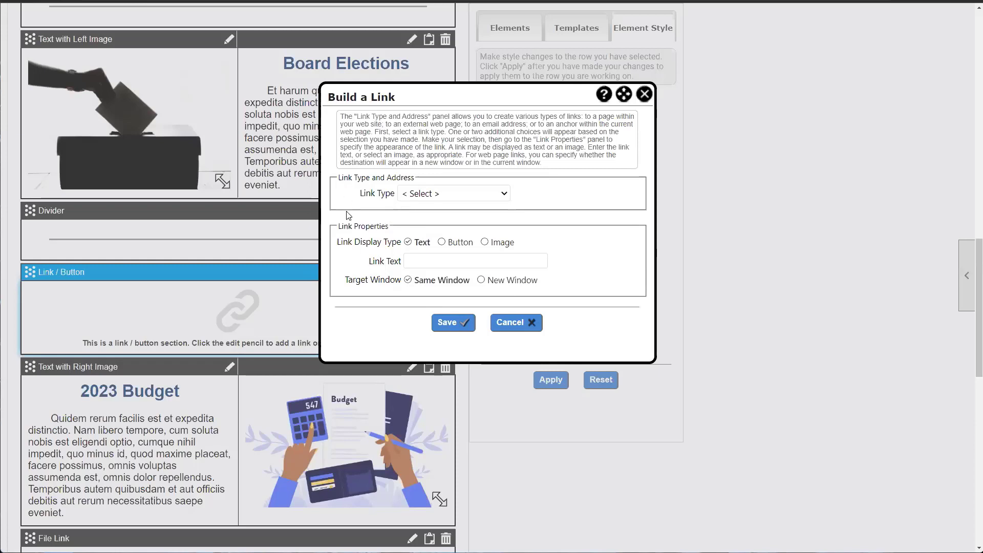
- Set the link type to Future Event with the Balloon Rides category and the event Balloons of Love - 2/11/2023
left_click(424, 200)
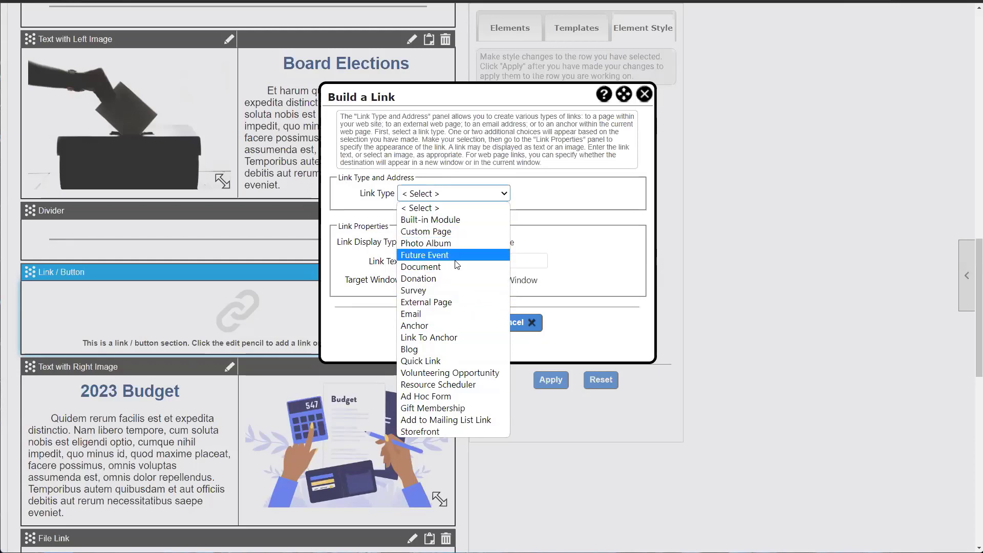
left_click(412, 258)
left_click(419, 214)
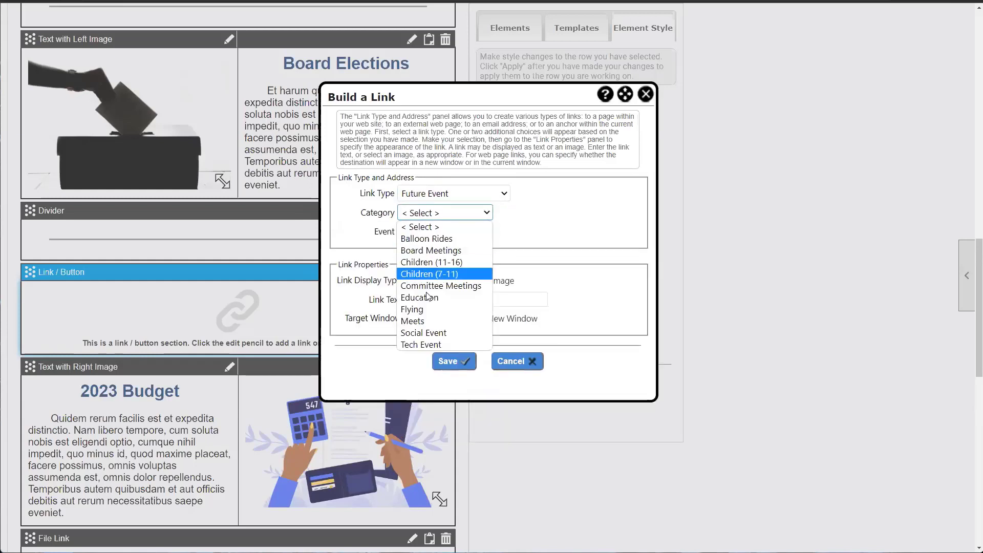
left_click(427, 242)
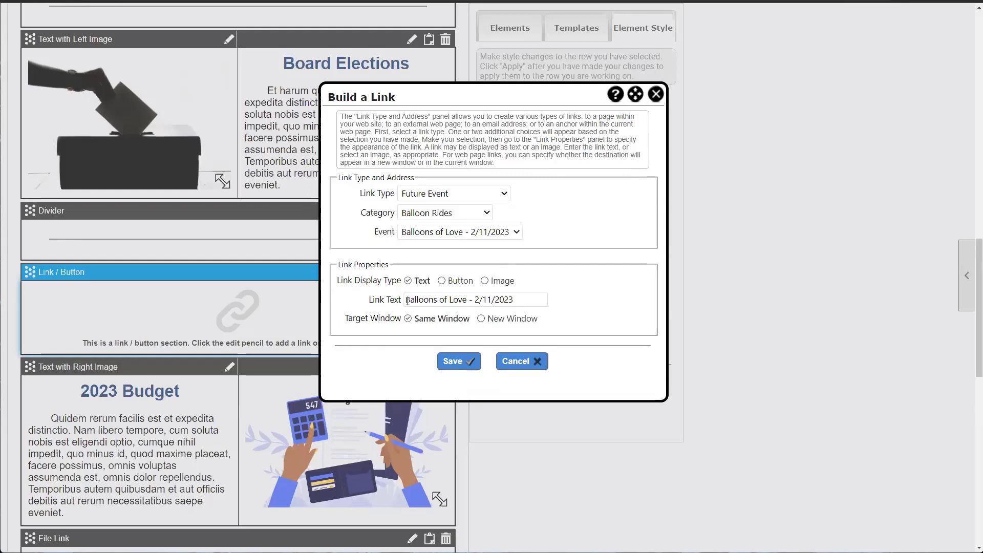
- Shorten the link text to "Balloons of Love - 2023", copy that text, and save the link
left_click_drag(407, 302, 476, 311)
left_click(467, 302)
left_click(494, 301)
key("BackSpace")
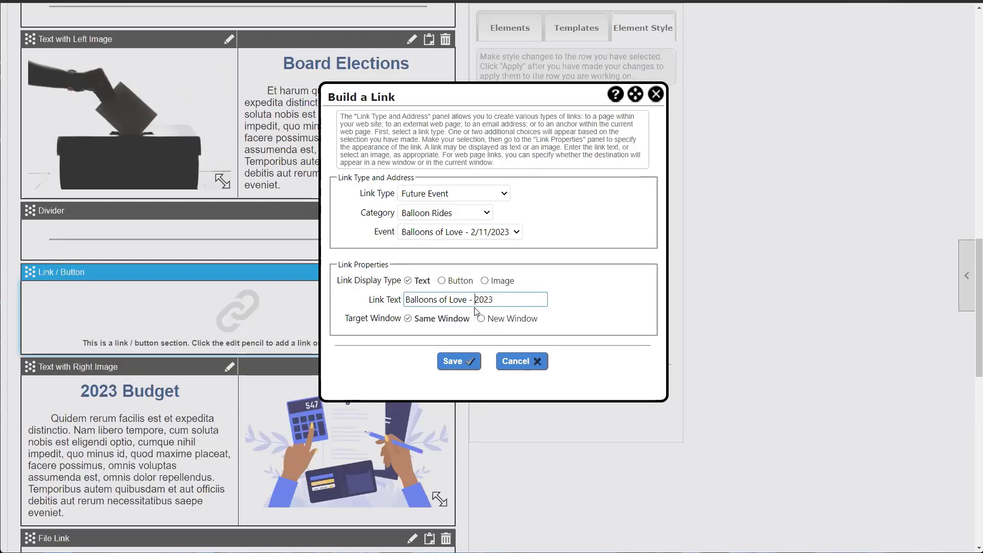
left_click(565, 300)
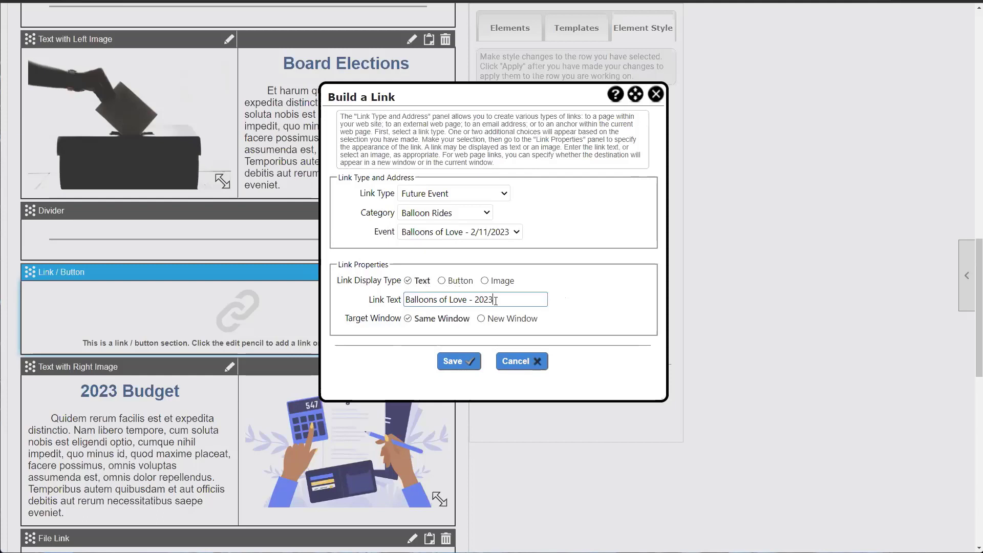
left_click_drag(496, 300, 406, 302)
right_click(420, 301)
left_click(443, 343)
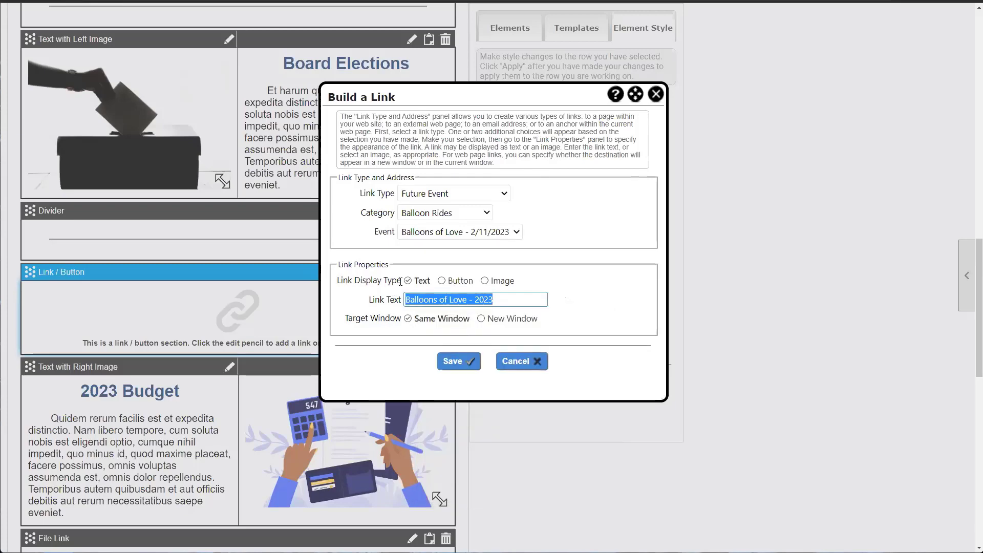
left_click(455, 361)
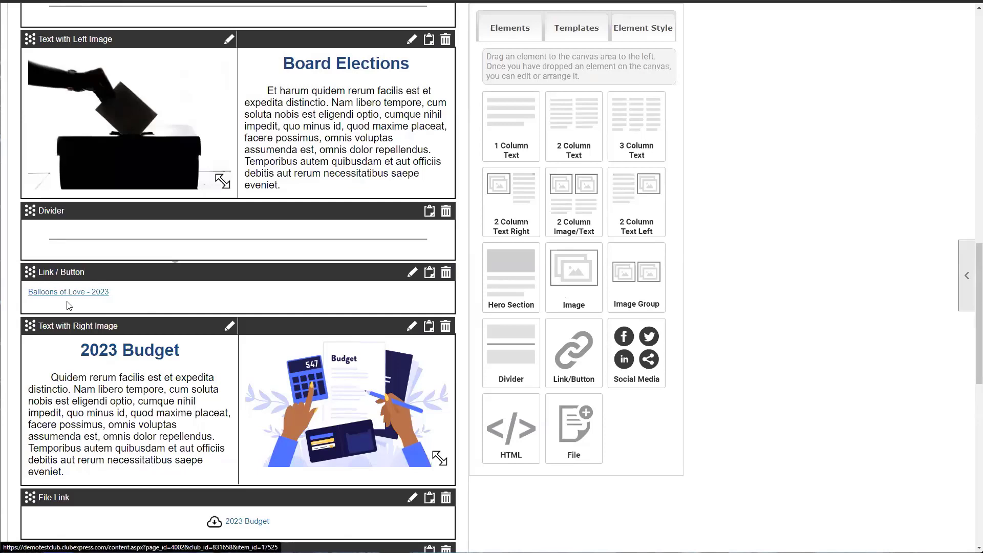
- Set the Link/Button row's alignment to Center and apply the style
left_click(190, 307)
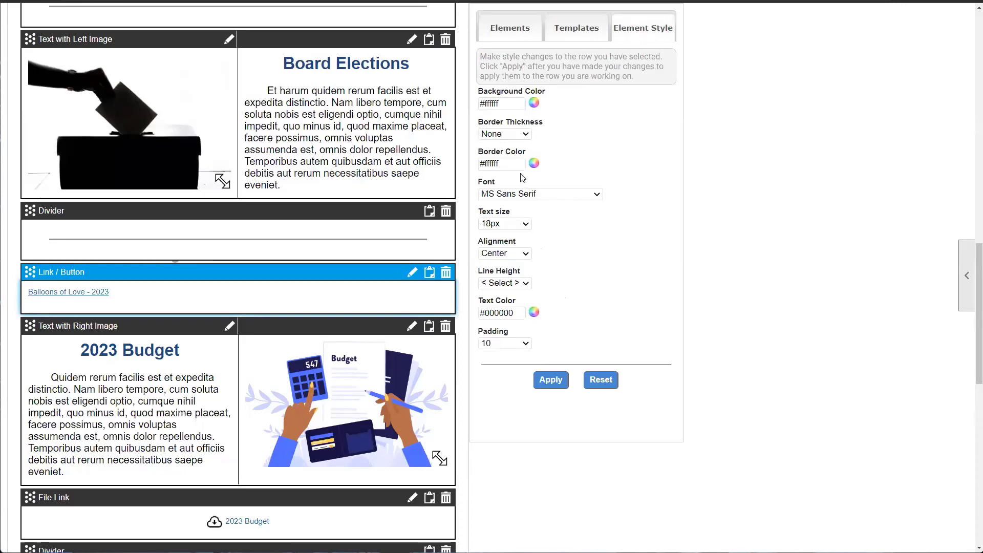
left_click(518, 259)
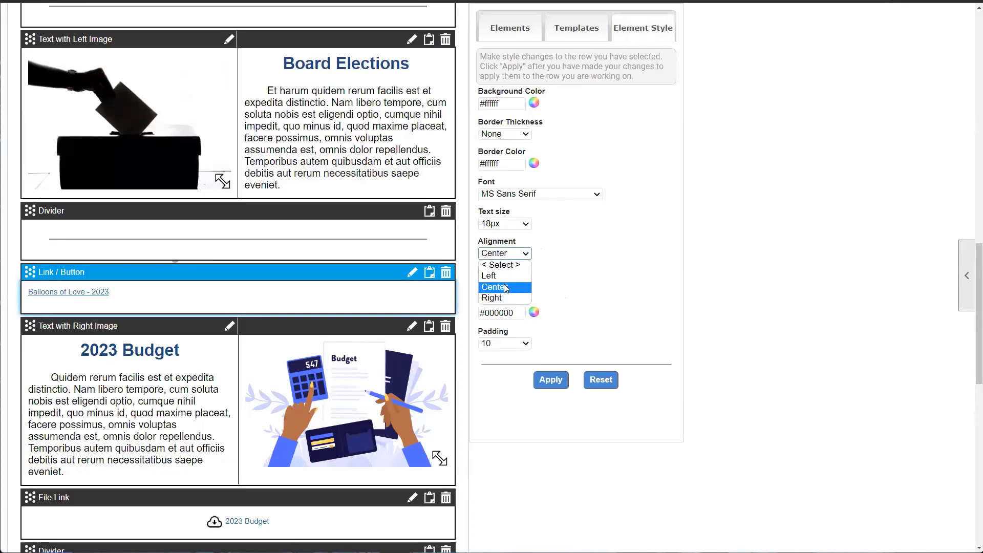
left_click(504, 283)
left_click(551, 379)
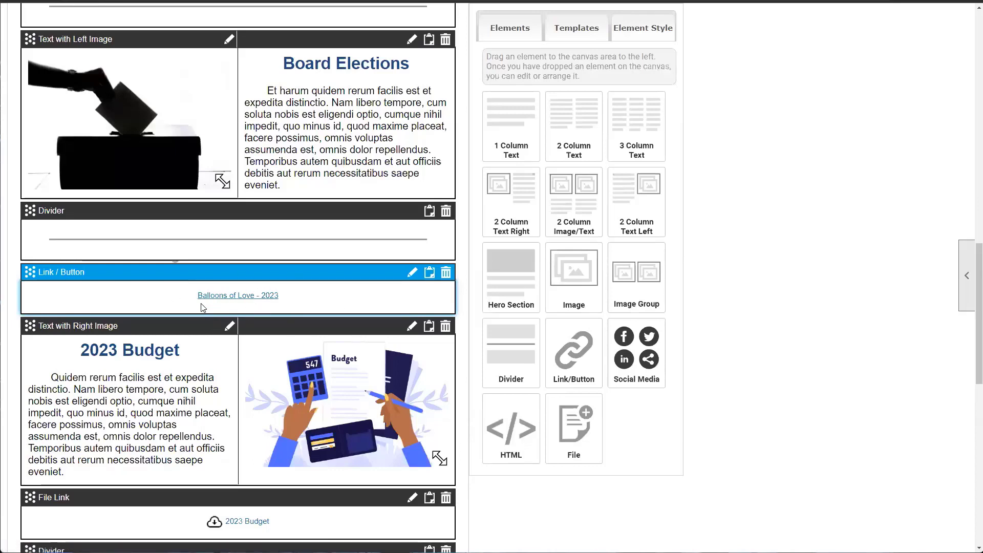
- Rebuild the Link/Button element as a Future Event button labelled "Balloons of Love - 2023" and save it
left_click(411, 273)
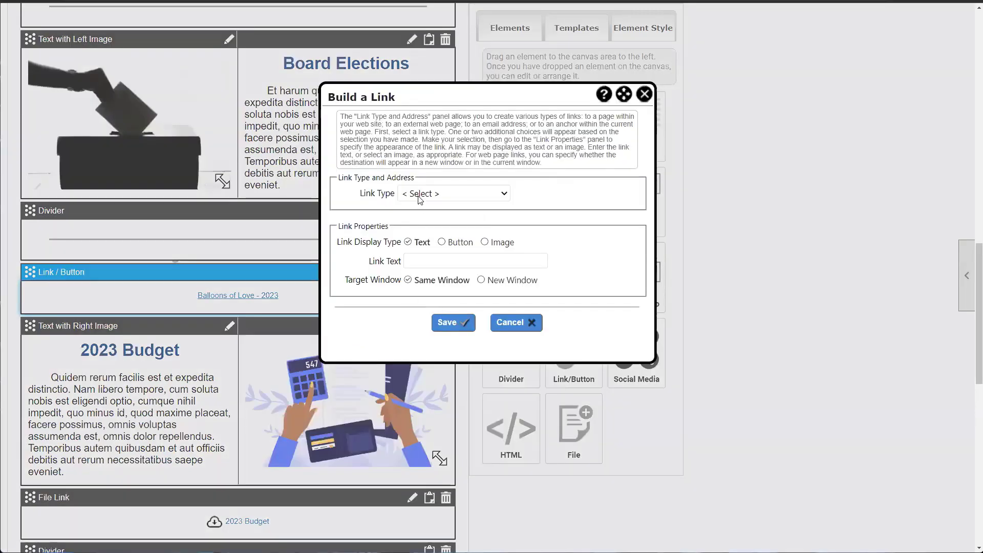
left_click(445, 242)
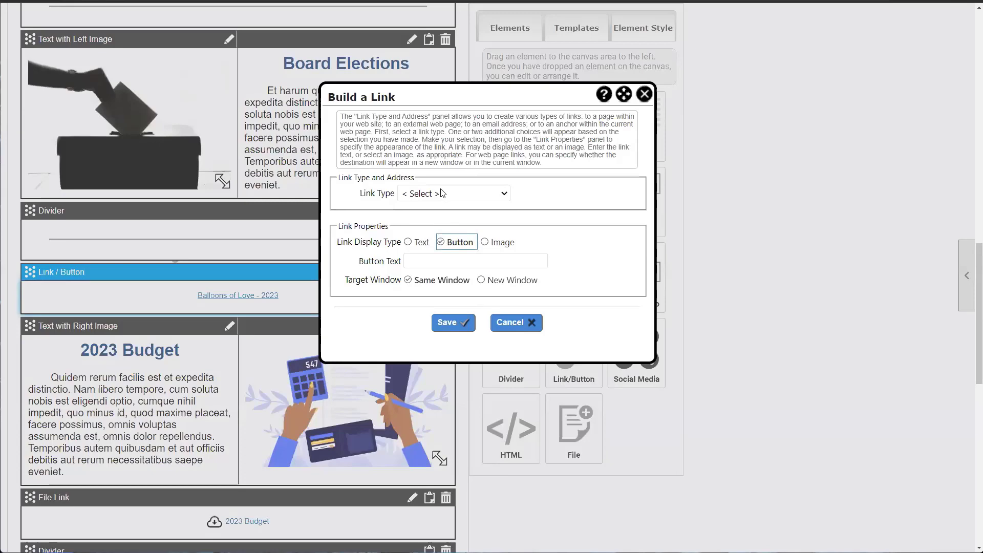
left_click(441, 193)
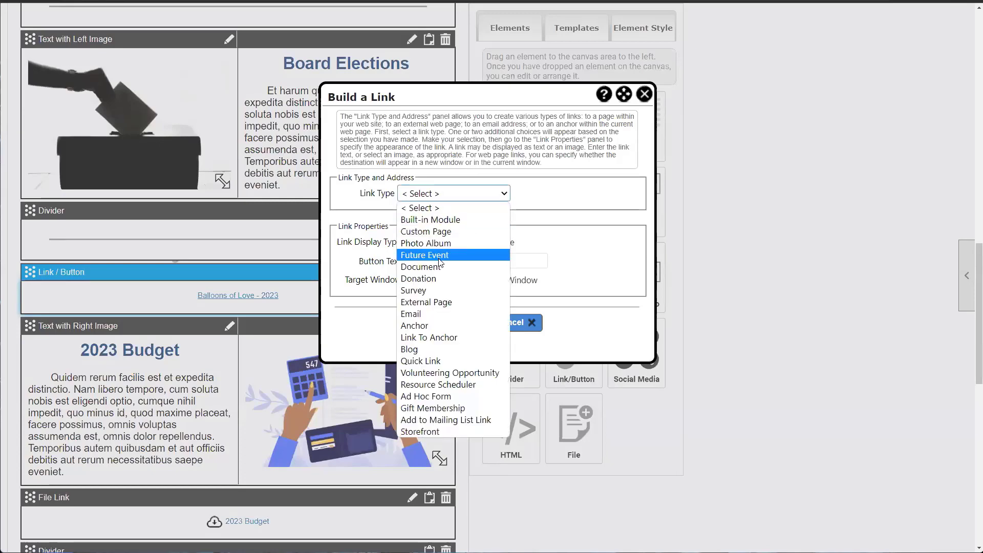
left_click(439, 256)
left_click(458, 362)
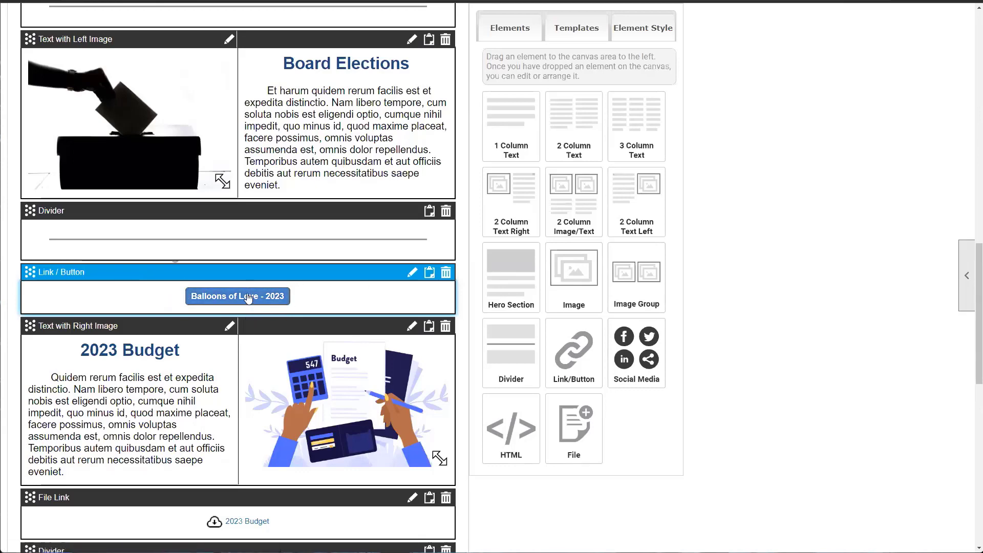
- Reopen the link builder with the Image display type and preview AwesomeBalloons_1624804117.jpg from the image library without selecting it
left_click(412, 274)
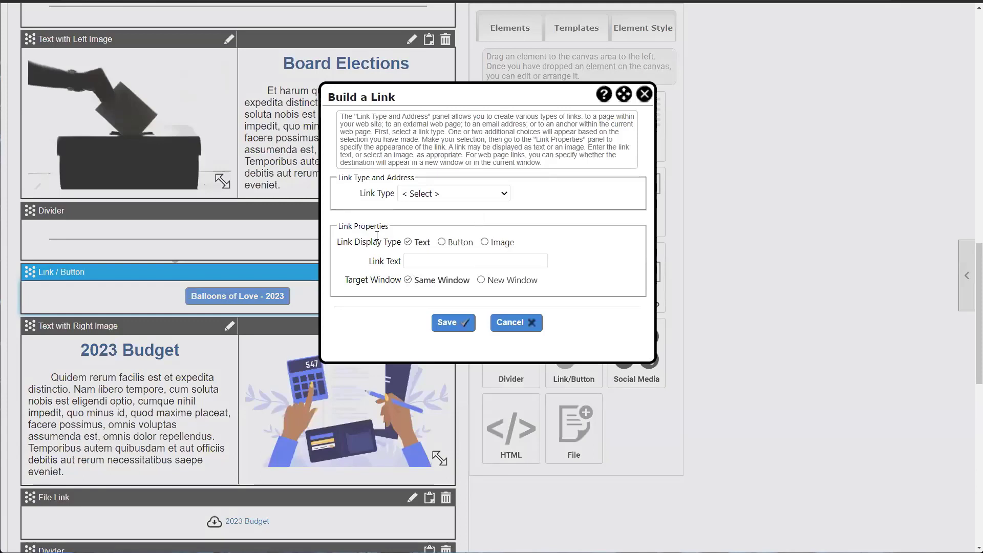
left_click(485, 243)
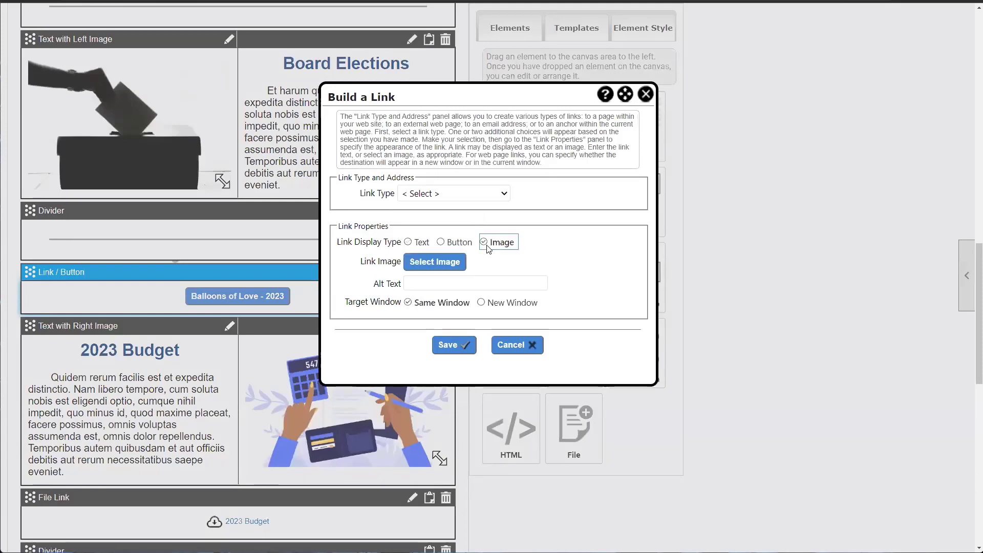
left_click(435, 262)
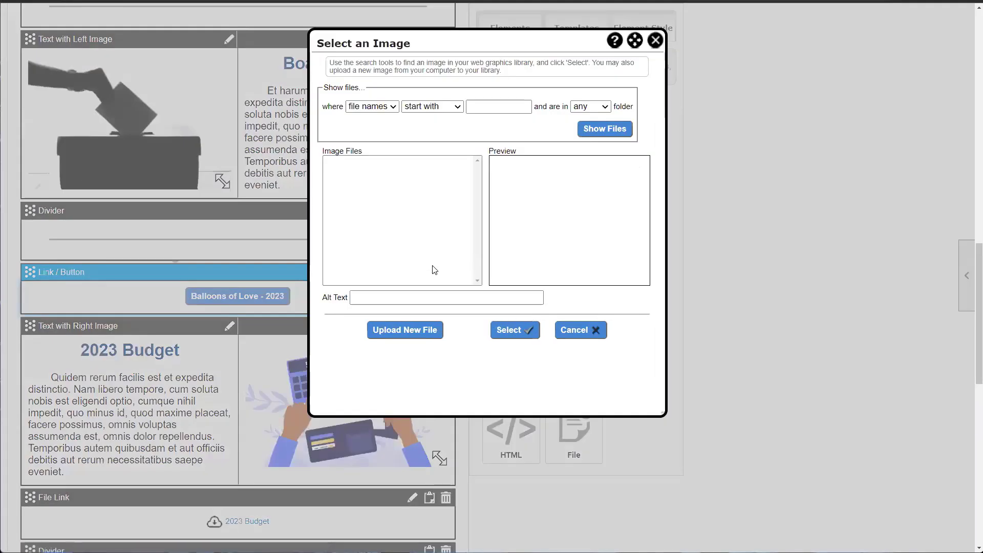
left_click(605, 129)
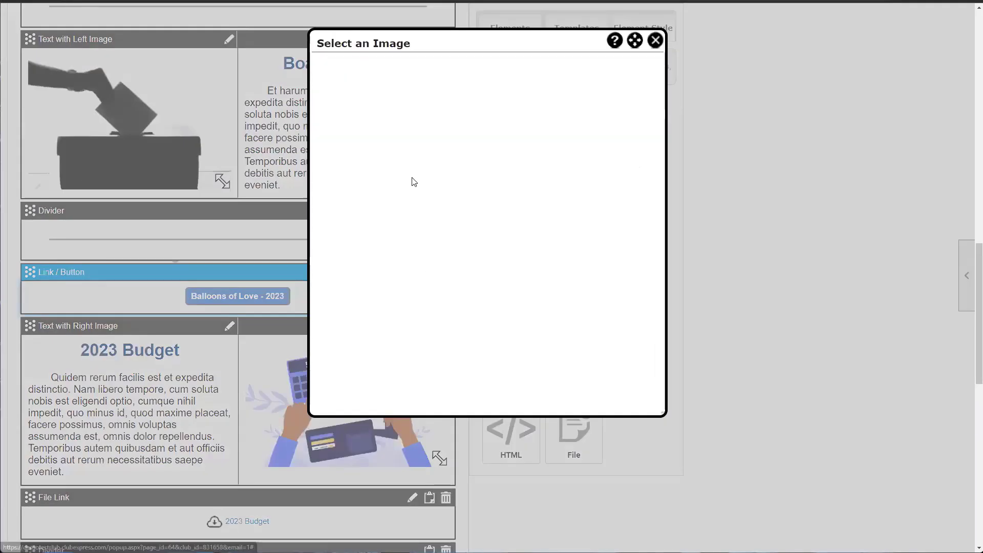
left_click(414, 183)
left_click(412, 194)
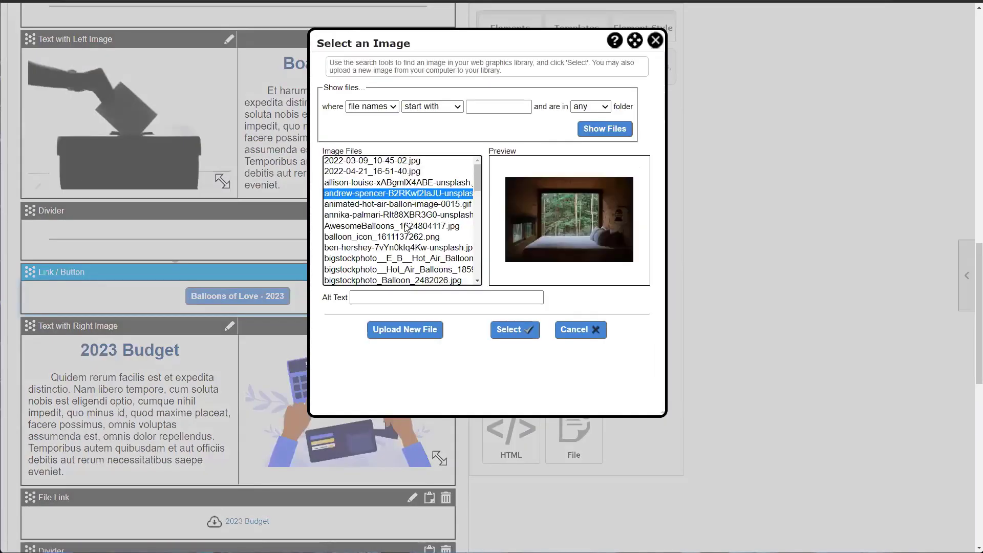
left_click(405, 227)
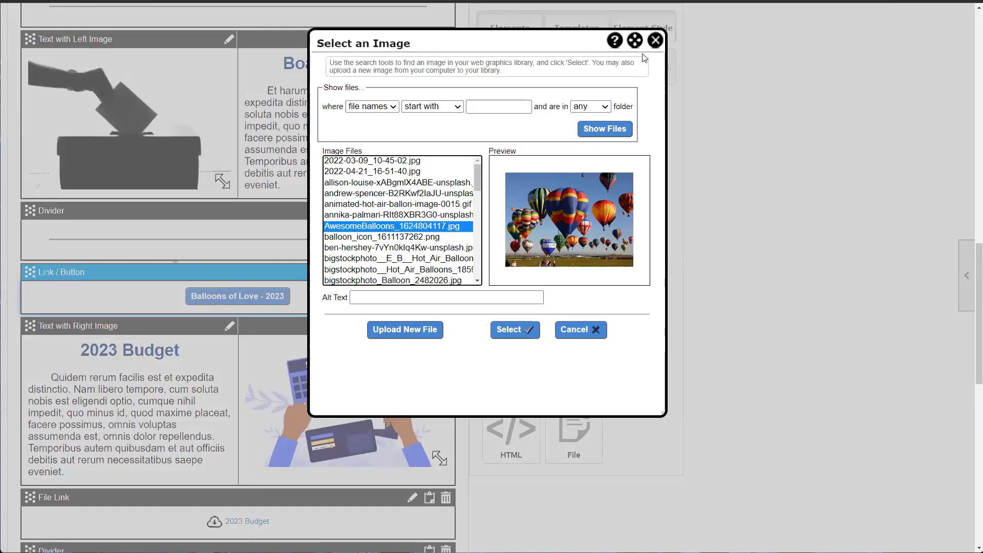
left_click(655, 41)
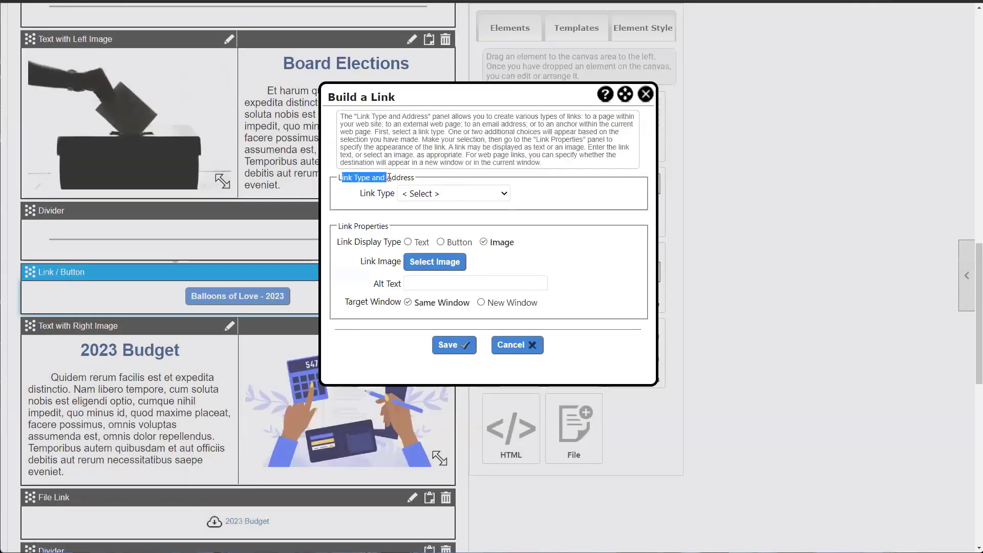
- Set the link type to External Page and activate the external link address field
left_click(425, 195)
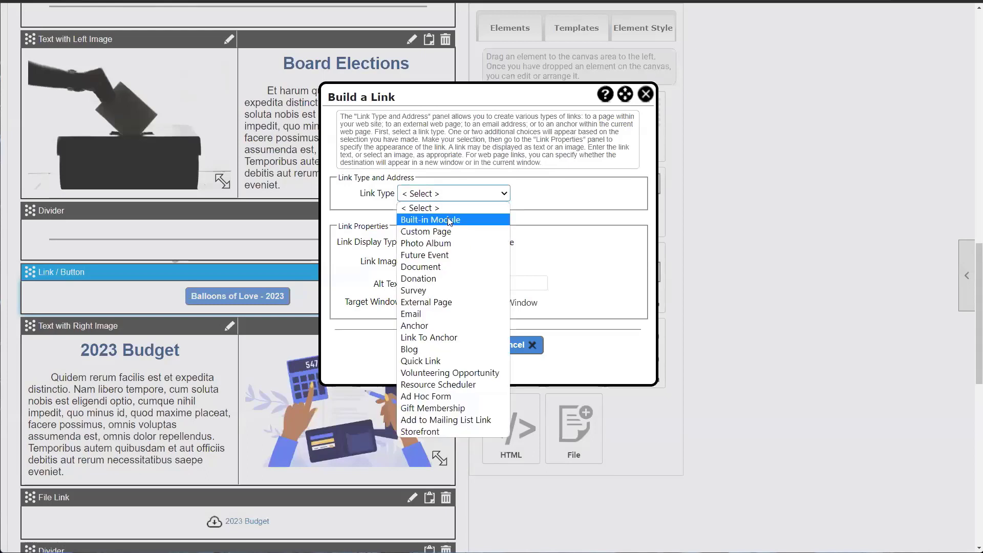
left_click(564, 227)
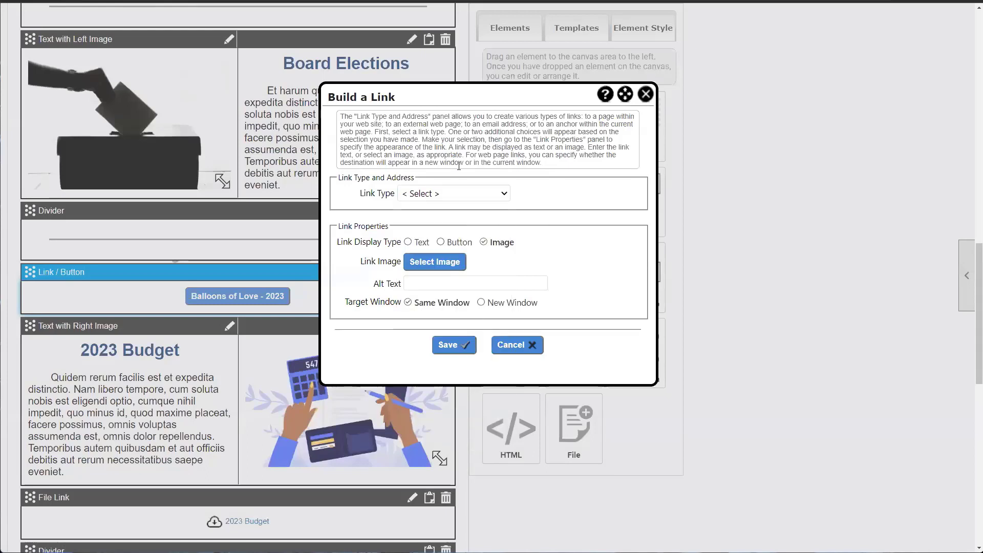
left_click(448, 197)
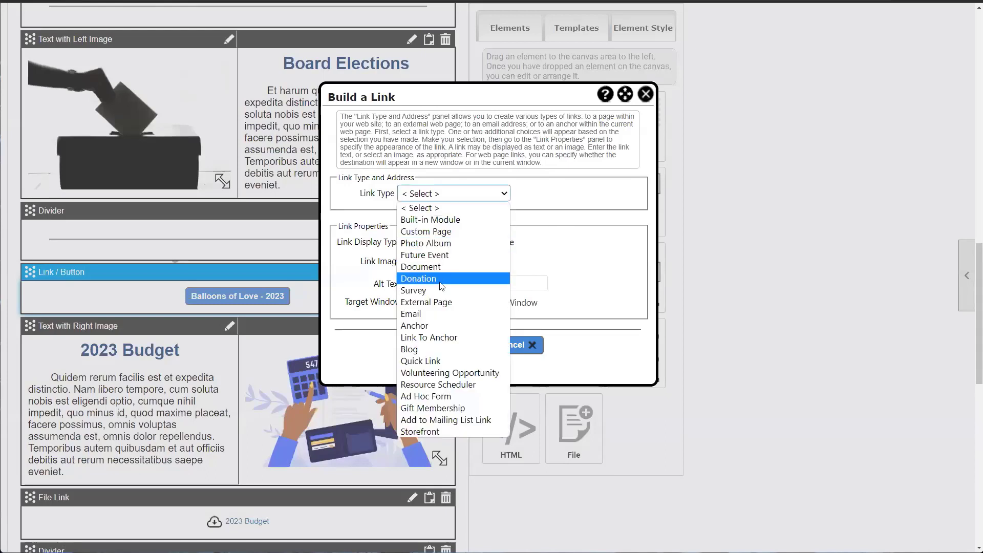
left_click(446, 302)
left_click(408, 214)
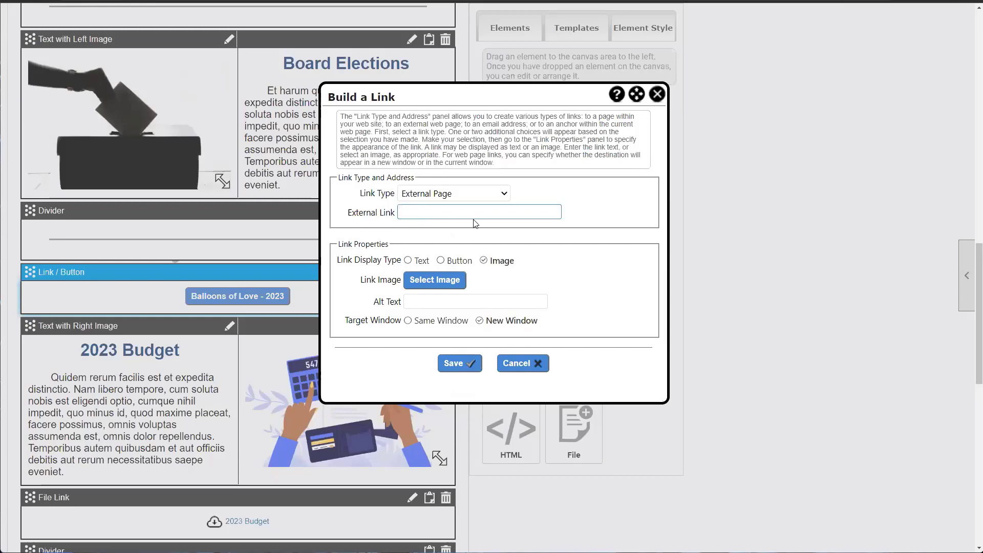
- Set the link type to Custom Page with the Board Pages category and view the custom pages on offer
left_click(441, 194)
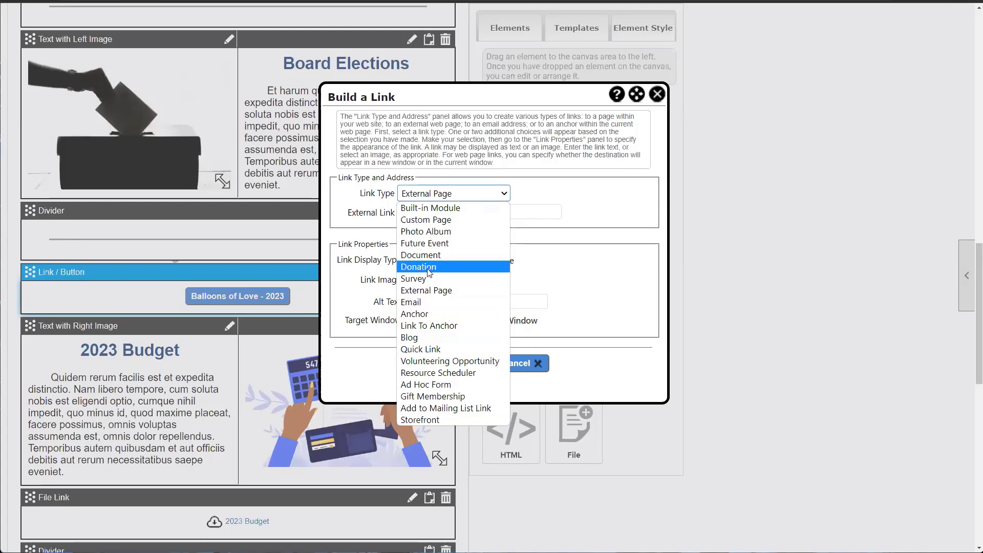
left_click(428, 212)
left_click(450, 205)
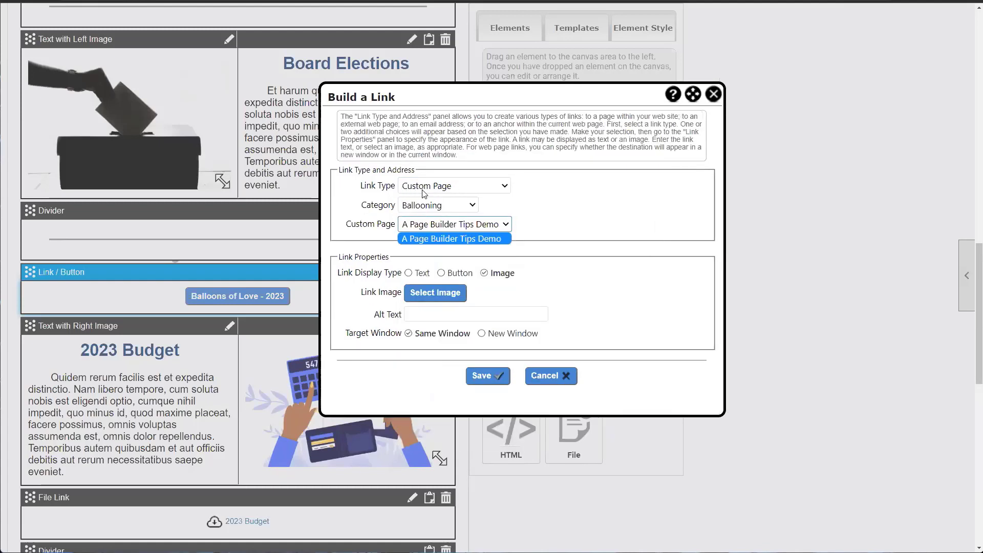
left_click(419, 205)
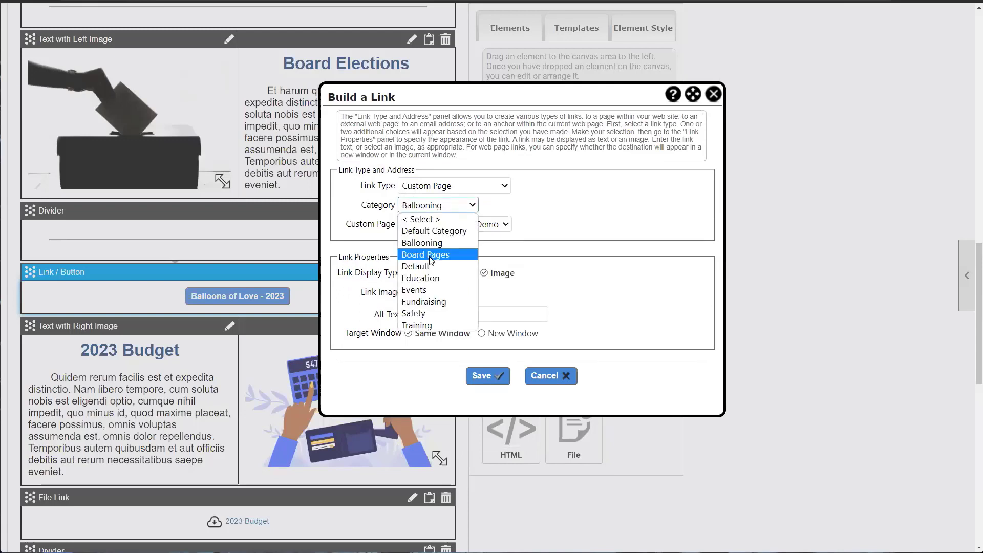
left_click(429, 255)
left_click(426, 228)
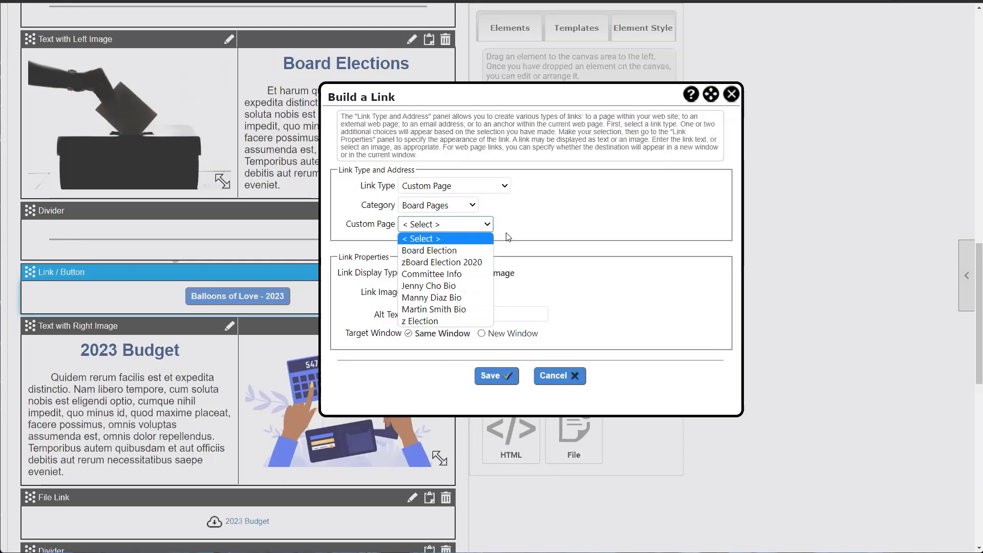
- Switch the link type back to External Page and cancel the link builder
left_click(485, 191)
left_click(485, 191)
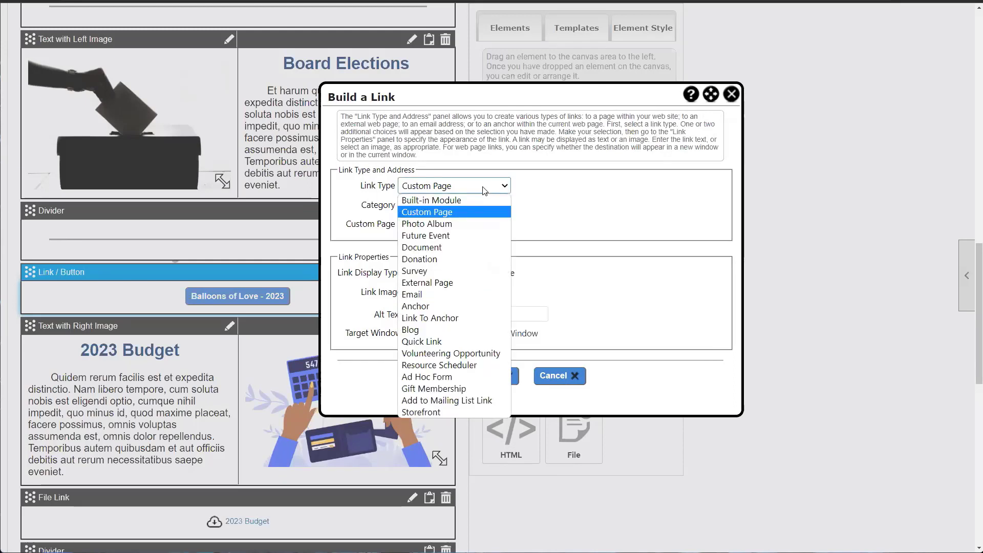
left_click(445, 284)
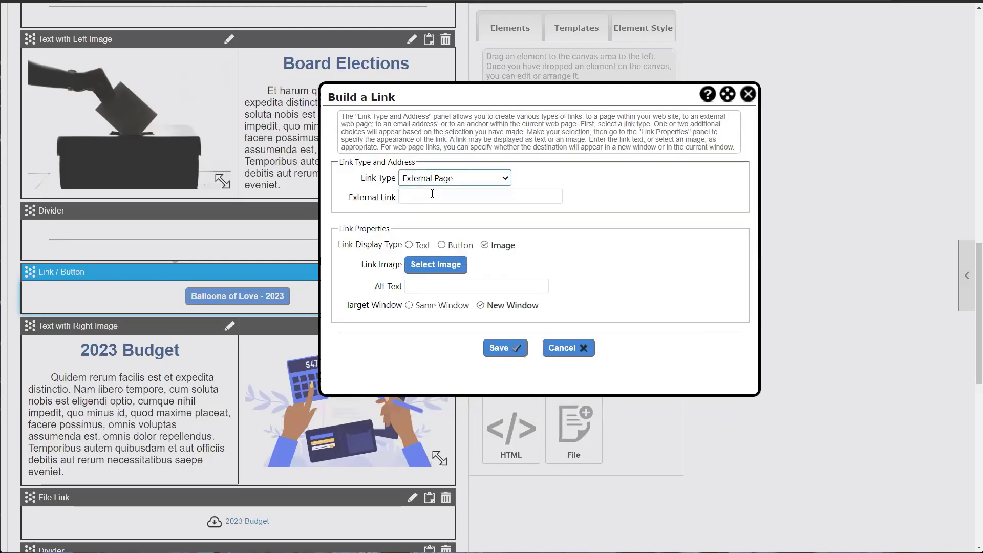
left_click(569, 348)
- Add a File element between the 2023 Budget file link and the divider below it
scroll(199, 256, "down", 4)
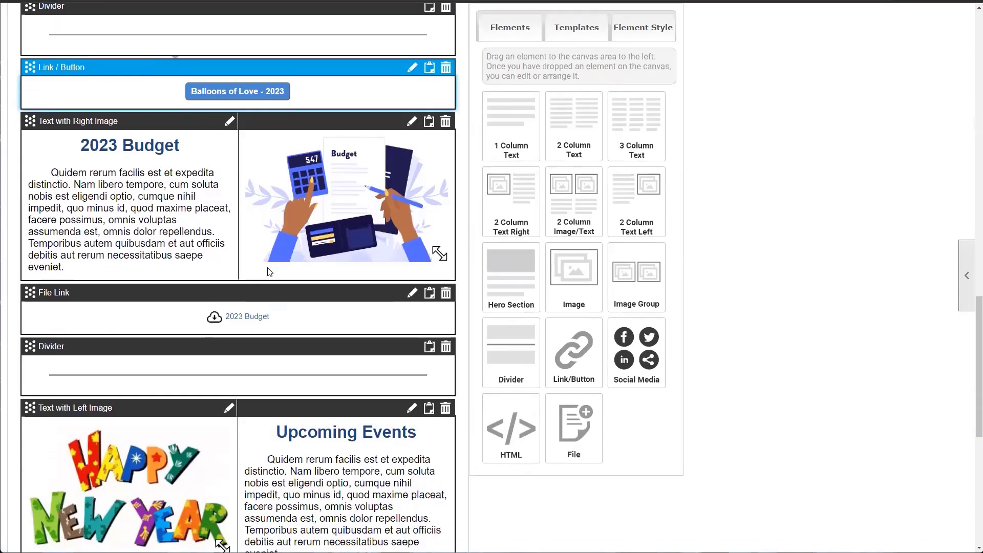
scroll(200, 256, "down", 1)
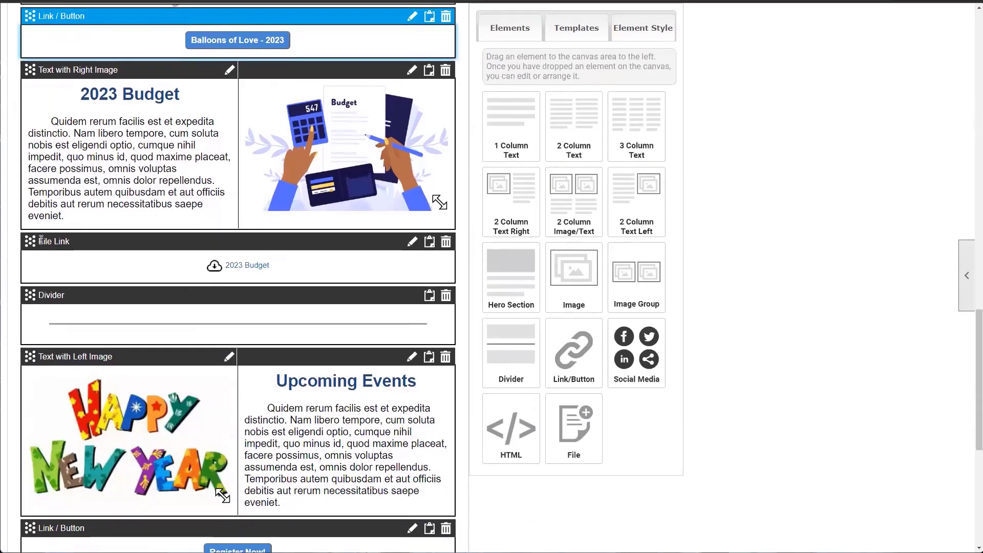
left_click(412, 16)
left_click(433, 199)
scroll(79, 52, "up", 1)
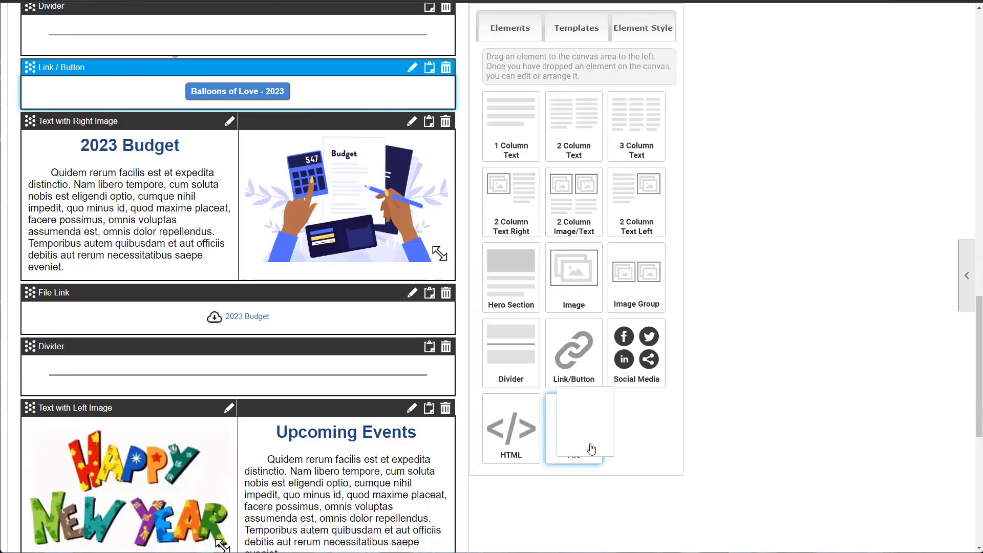
left_click_drag(586, 446, 179, 344)
- Attach the existing document FAA Ballooning Handbook from the Digital Storefront Products folder to the new File Link row
left_click(412, 348)
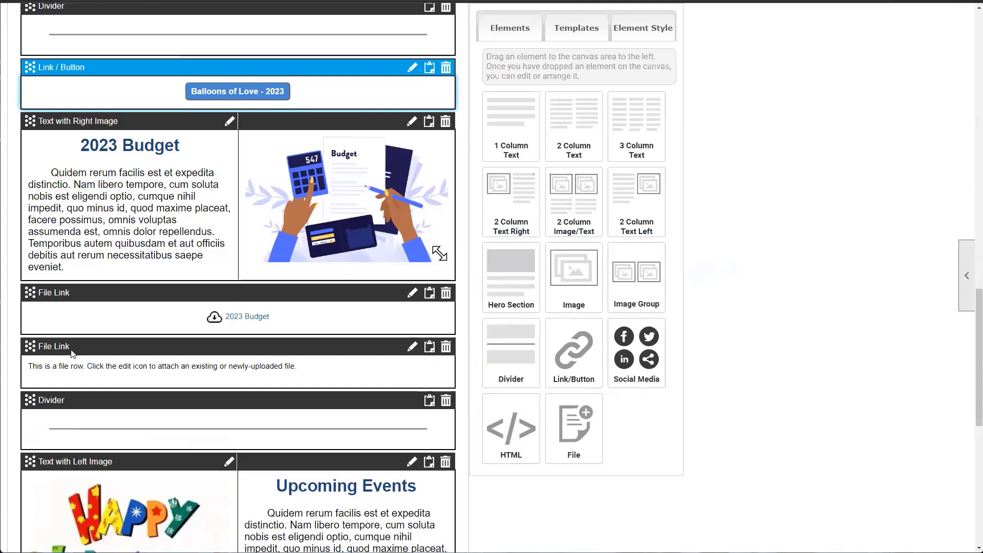
left_click(412, 348)
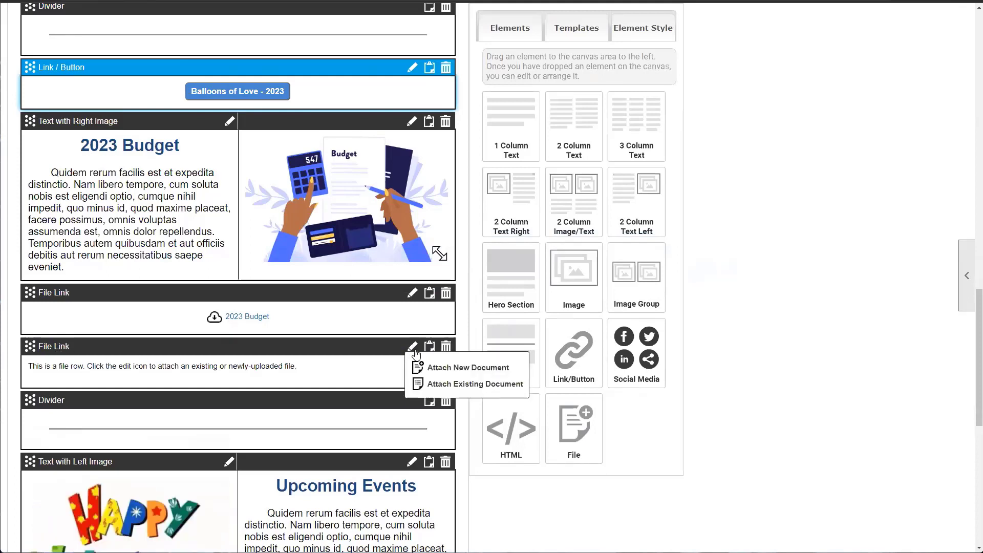
left_click(466, 386)
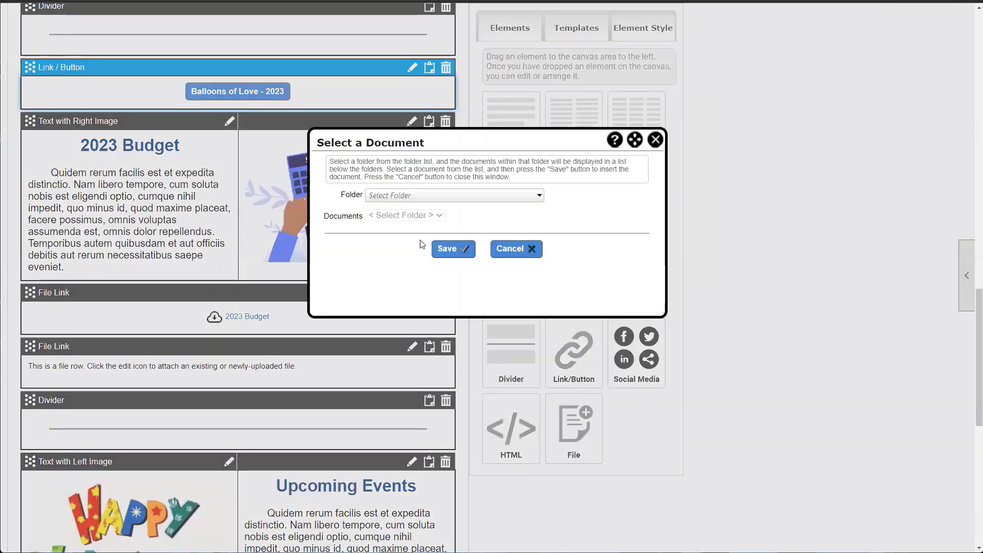
left_click(388, 199)
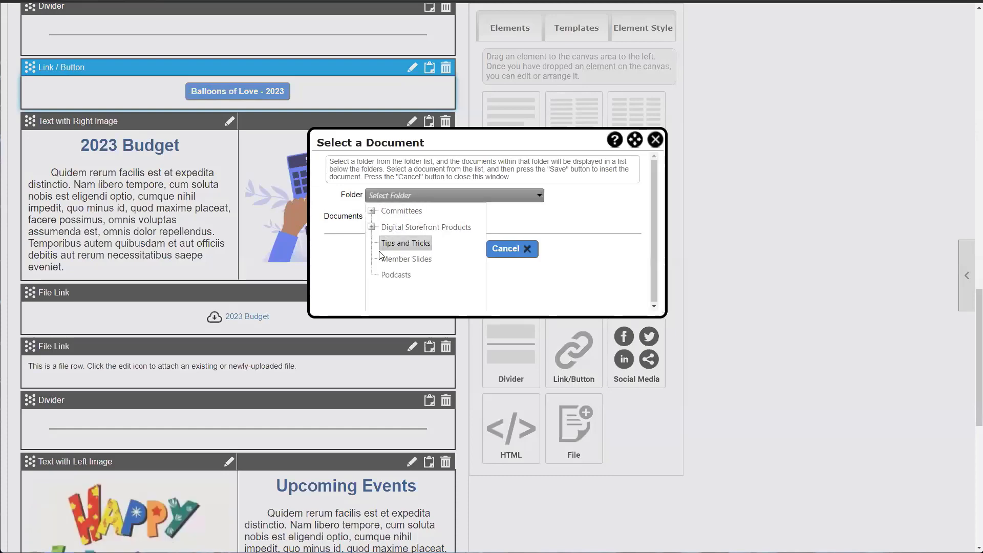
left_click(389, 228)
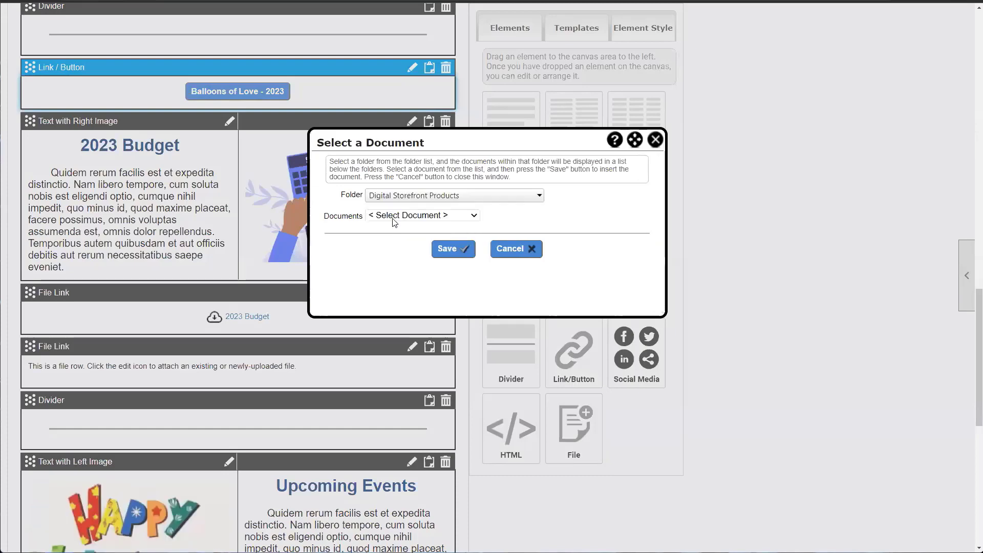
left_click(395, 222)
left_click(405, 248)
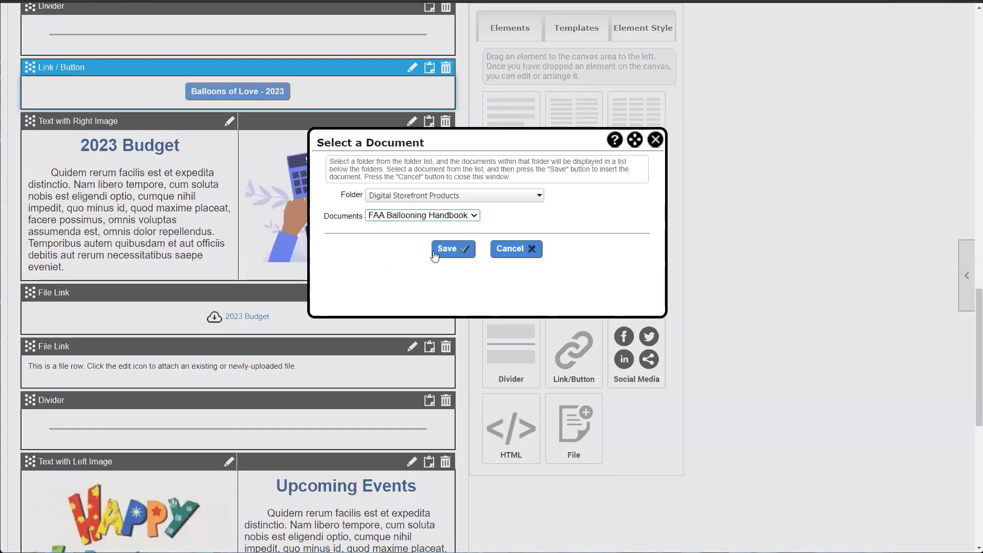
left_click(435, 254)
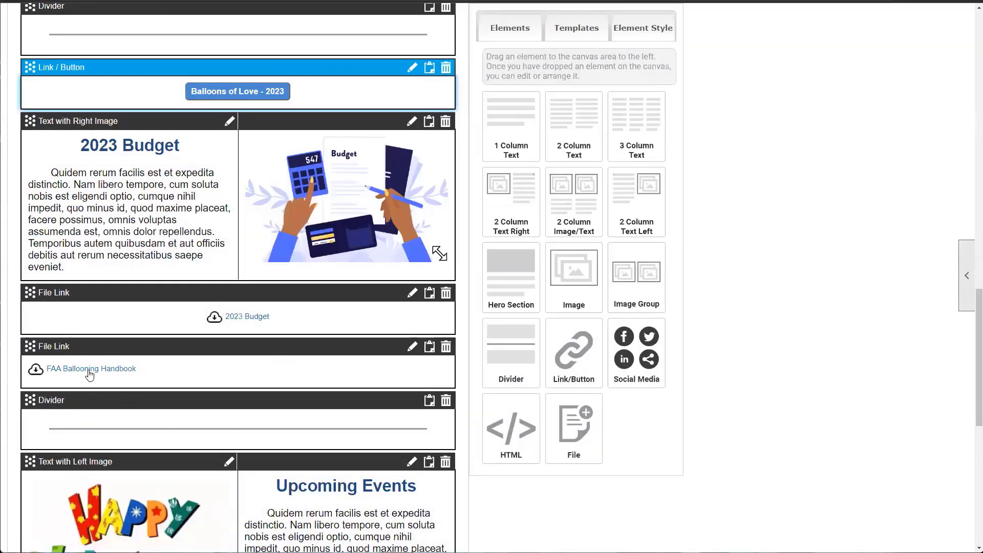
- Set the FAA Ballooning Handbook row's alignment to Center and apply the style
left_click(284, 377)
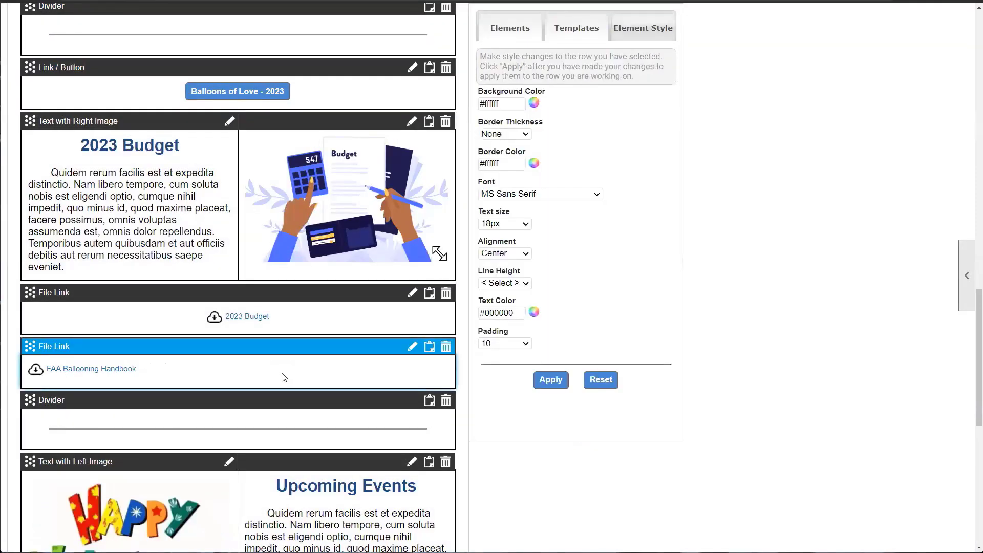
left_click(512, 284)
left_click(551, 380)
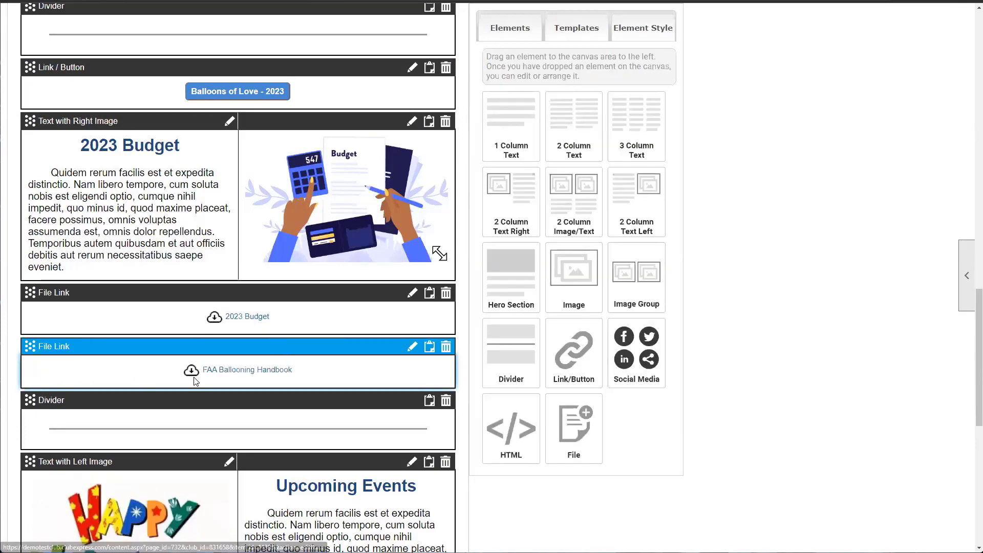
- Open the new-document form for the FAA Ballooning Handbook row, choose the Committees folder, and close the form without saving
left_click(410, 350)
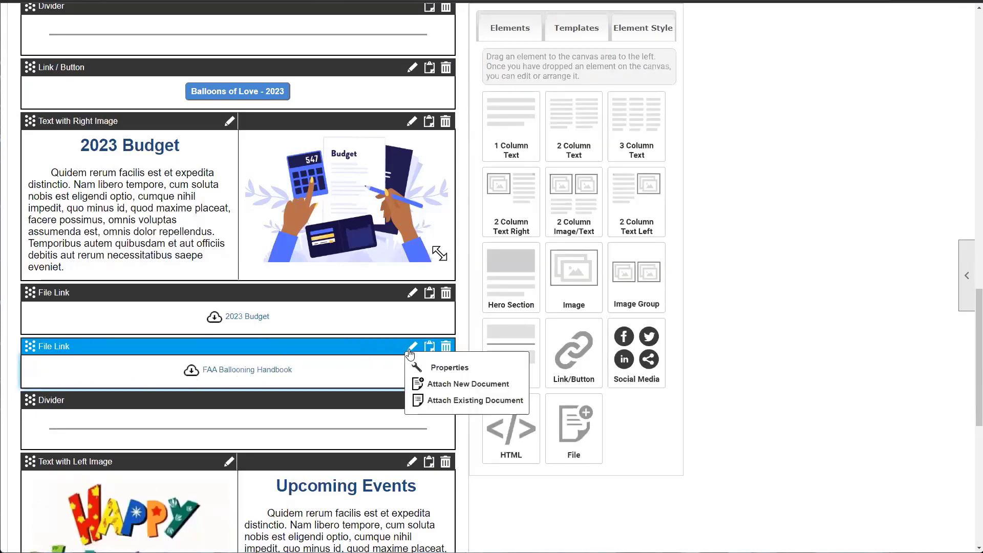
left_click(470, 388)
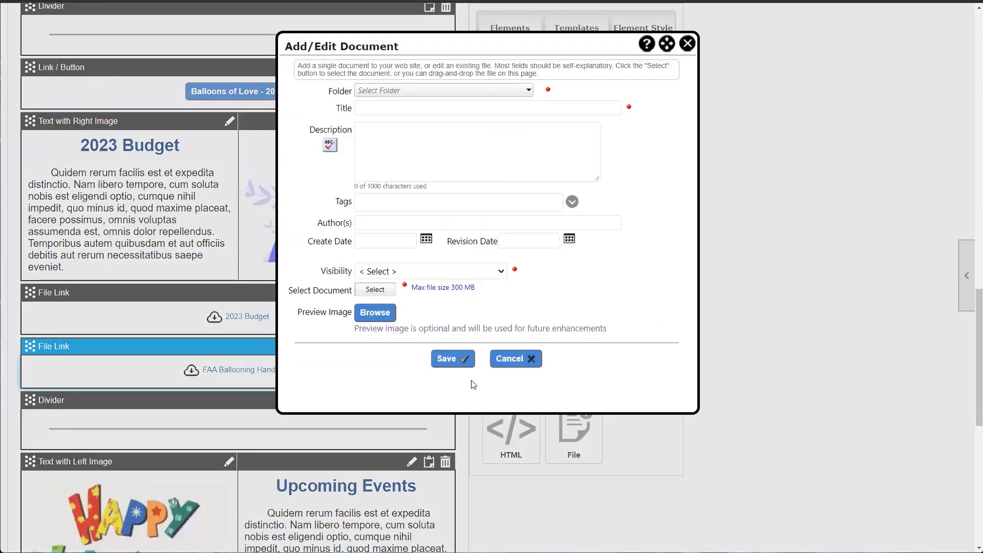
left_click_drag(436, 42, 432, 98)
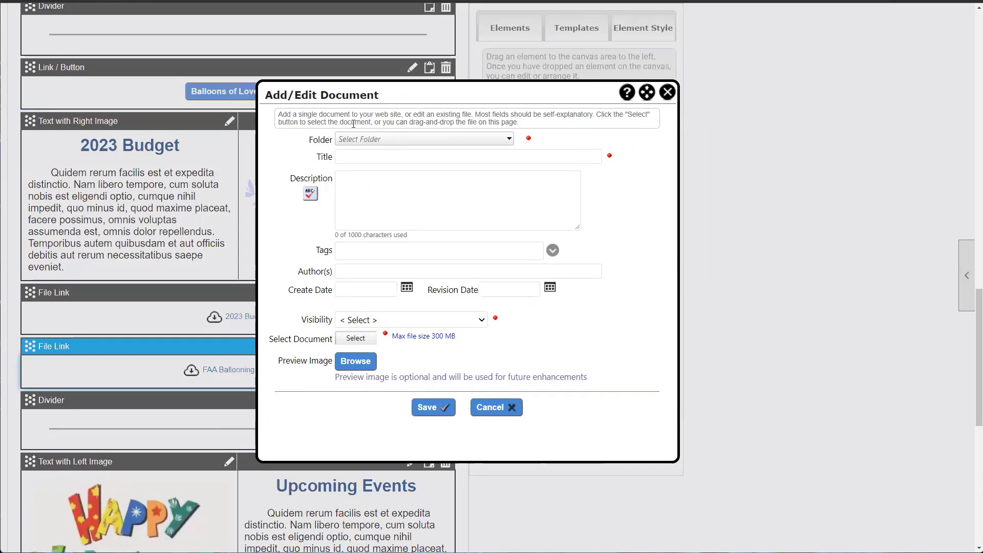
left_click(359, 139)
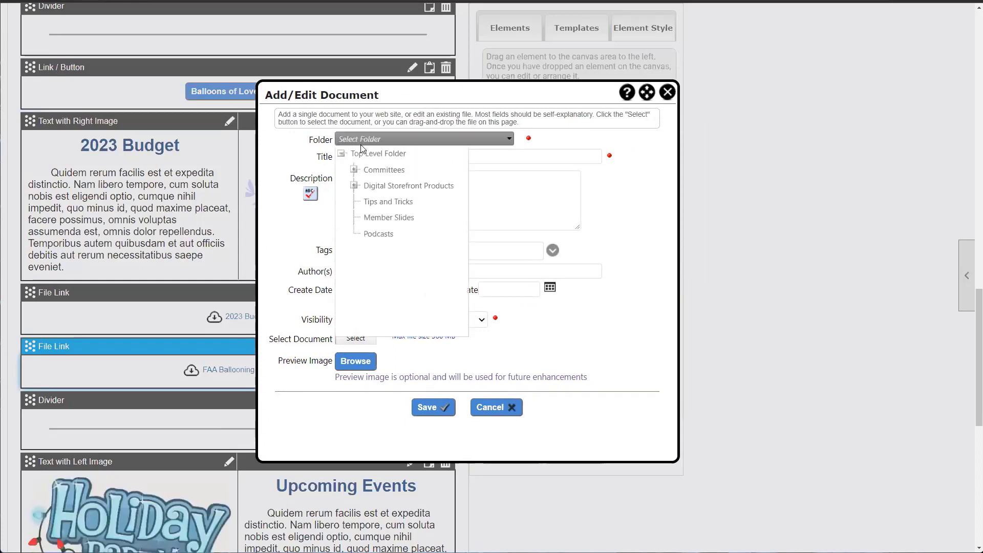
left_click(385, 171)
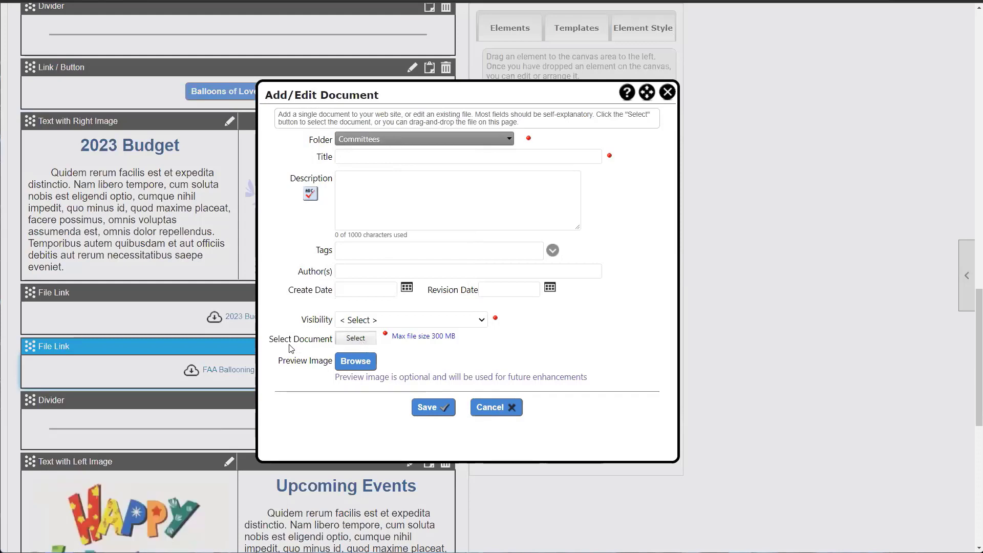
left_click_drag(271, 348, 334, 347)
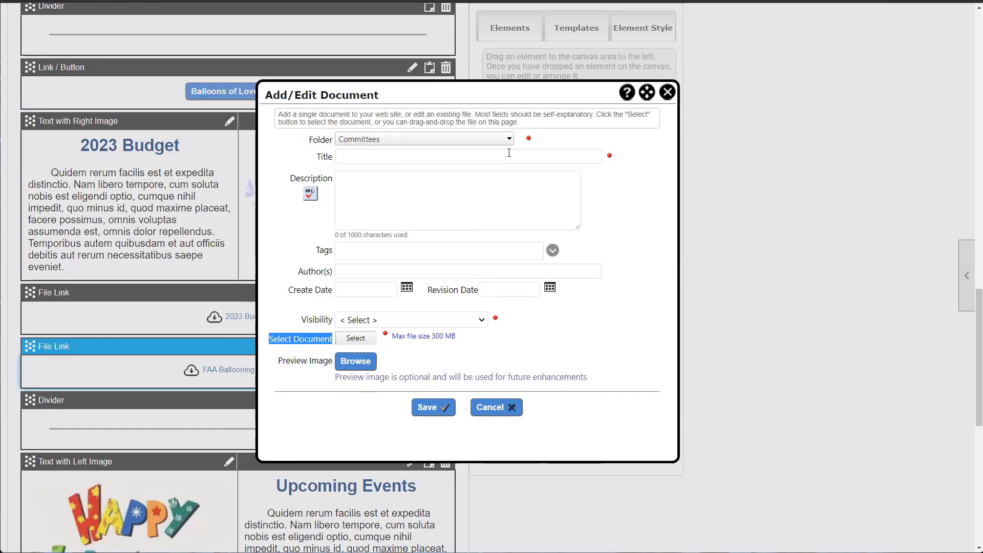
left_click(667, 92)
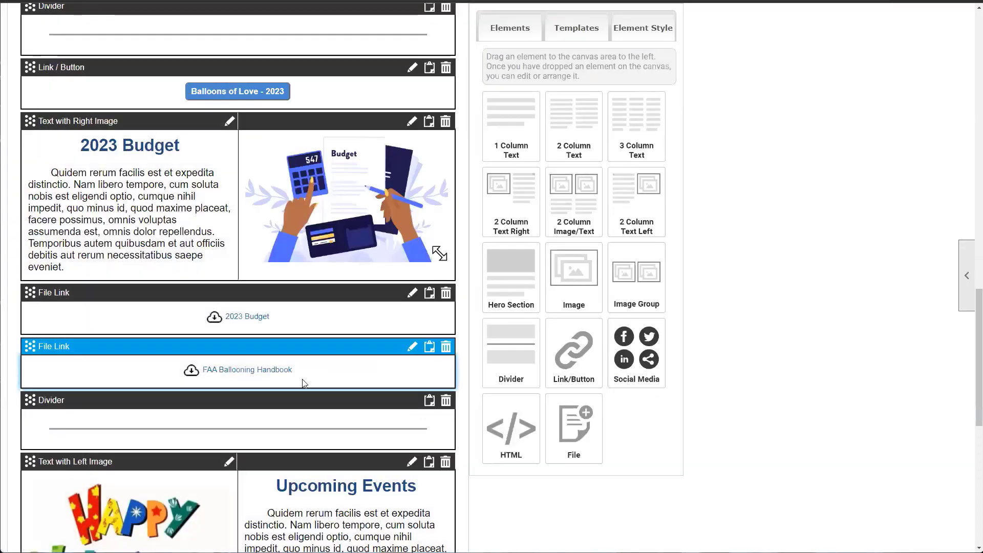
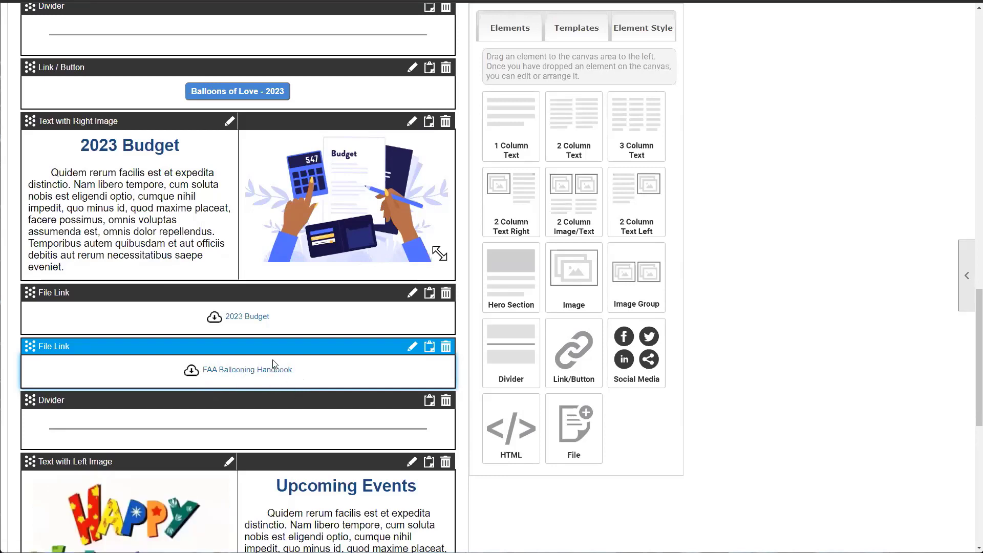
- Examine the newsletter's remaining rows from the Upcoming Events section through the register links to Social Networking
scroll(285, 359, "down", 4)
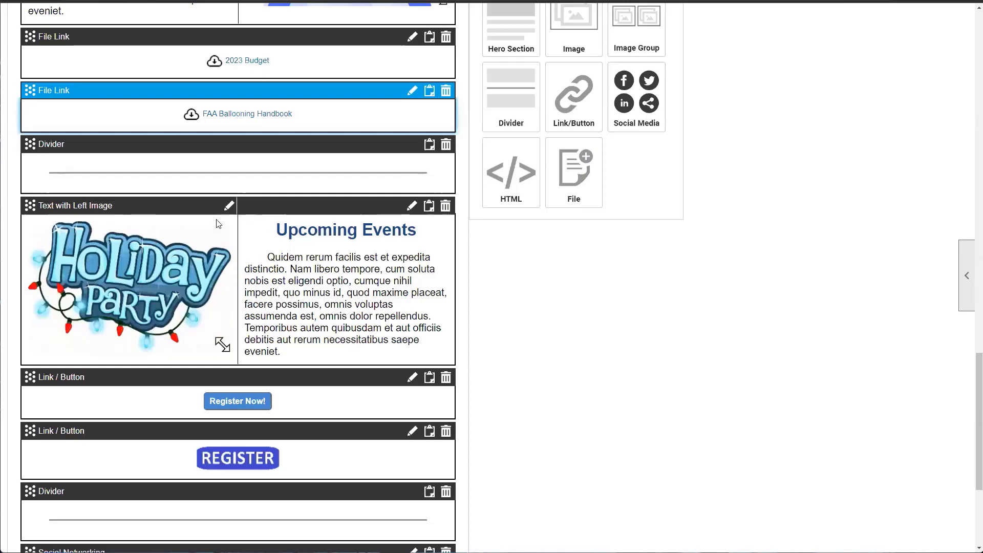
left_click(229, 206)
mouse_move(229, 207)
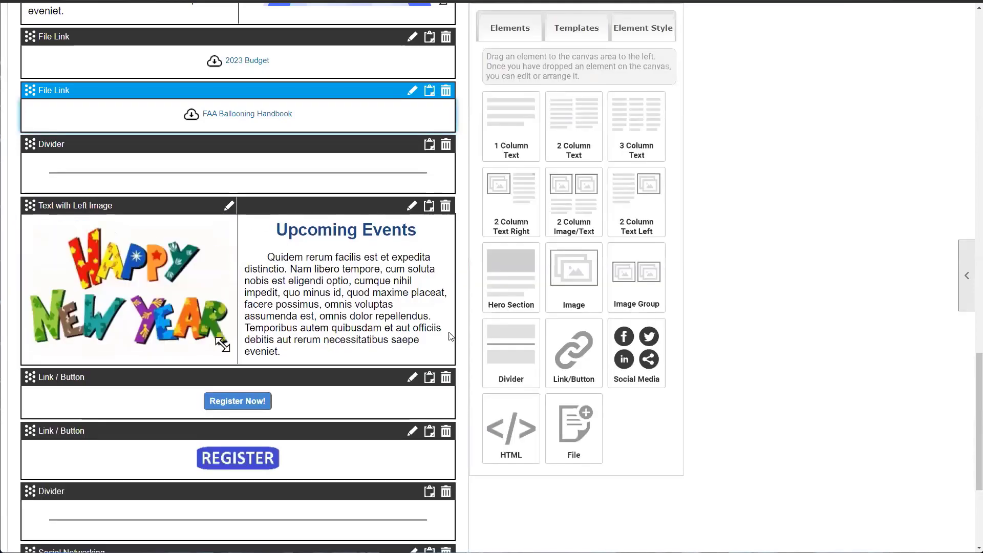
scroll(446, 360, "up", 4)
scroll(338, 366, "down", 5)
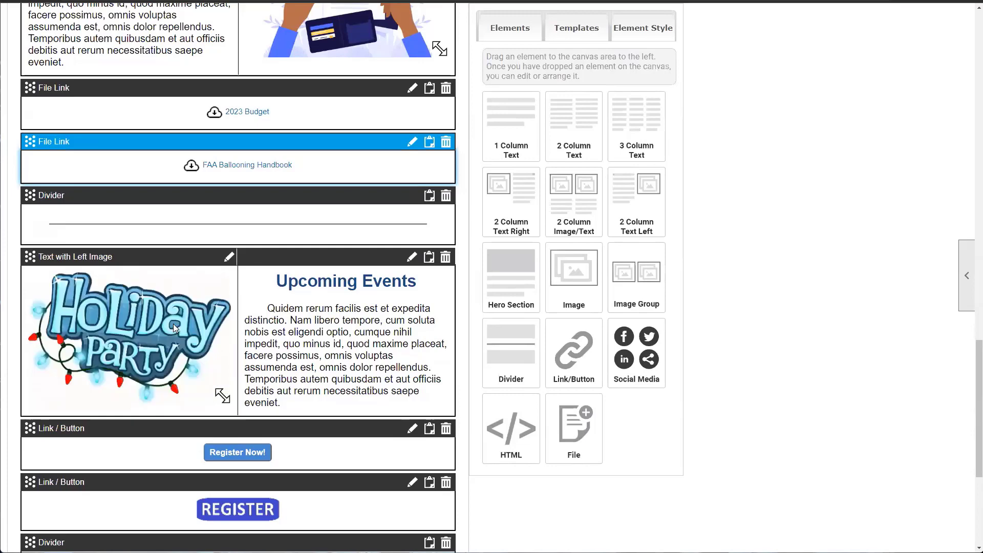
scroll(269, 229, "down", 2)
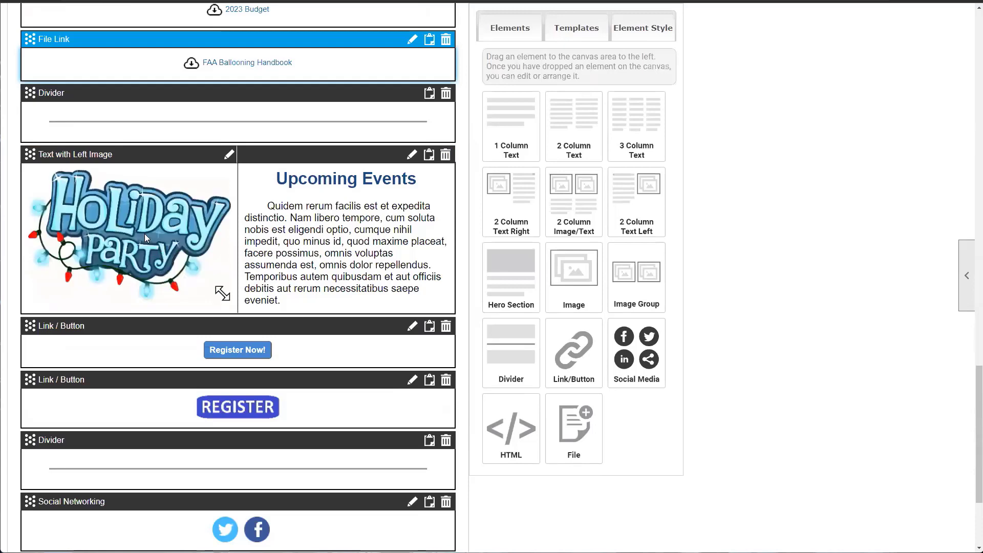
scroll(146, 241, "down", 1)
scroll(146, 243, "down", 1)
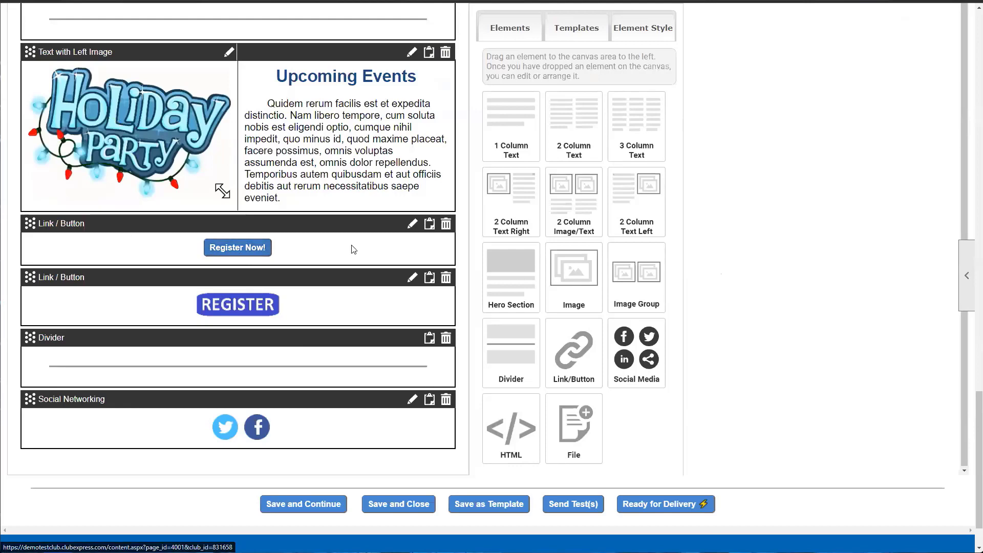
- View the Button display options in the link builder for the "Register Now!" row and close it unsaved
left_click(411, 227)
left_click(442, 242)
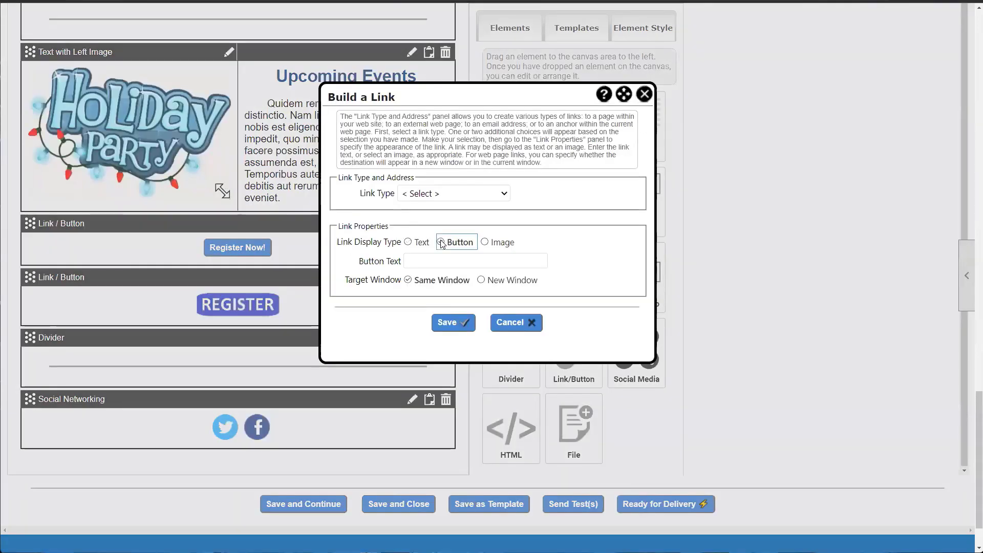
left_click(645, 94)
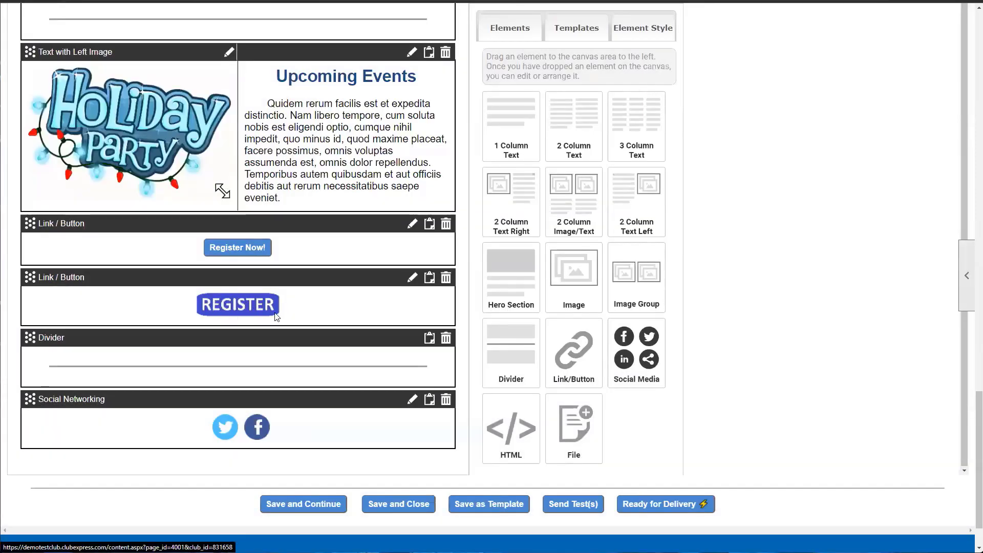
- View the Image display options in the link builder for the REGISTER image row and close it unsaved
left_click(412, 279)
left_click(483, 241)
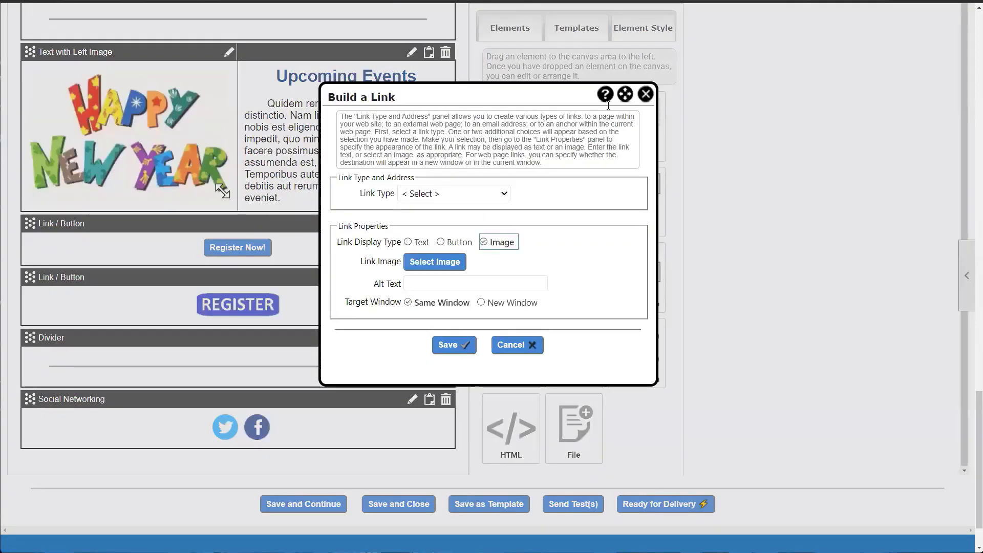
left_click(646, 94)
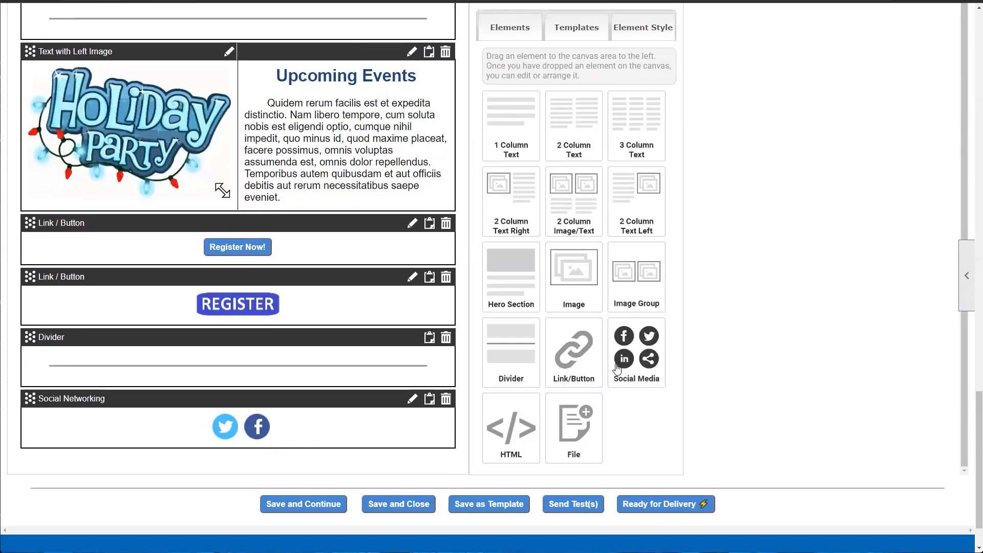
- Add a second Social Media element directly below the existing Social Networking row and select it
left_click_drag(617, 369, 164, 488)
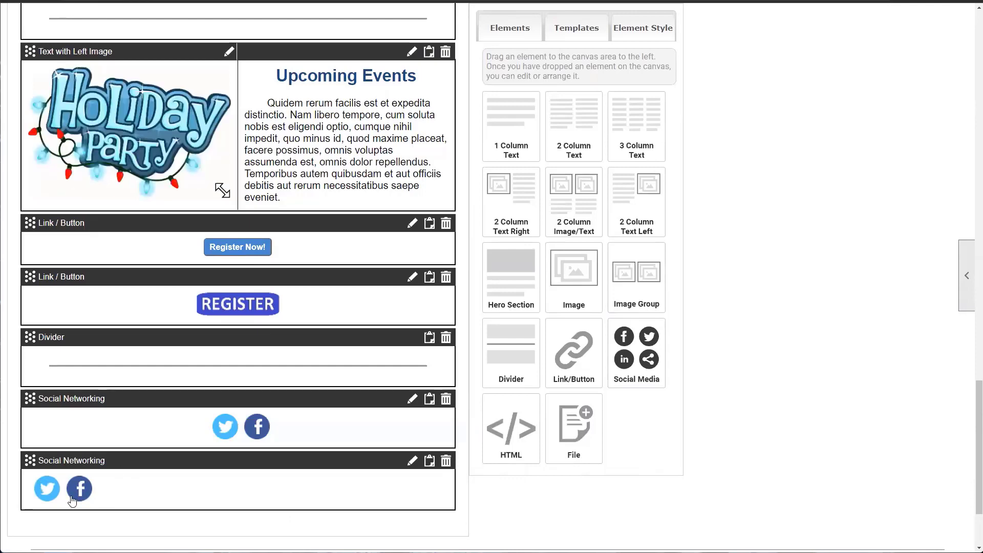
left_click(239, 489)
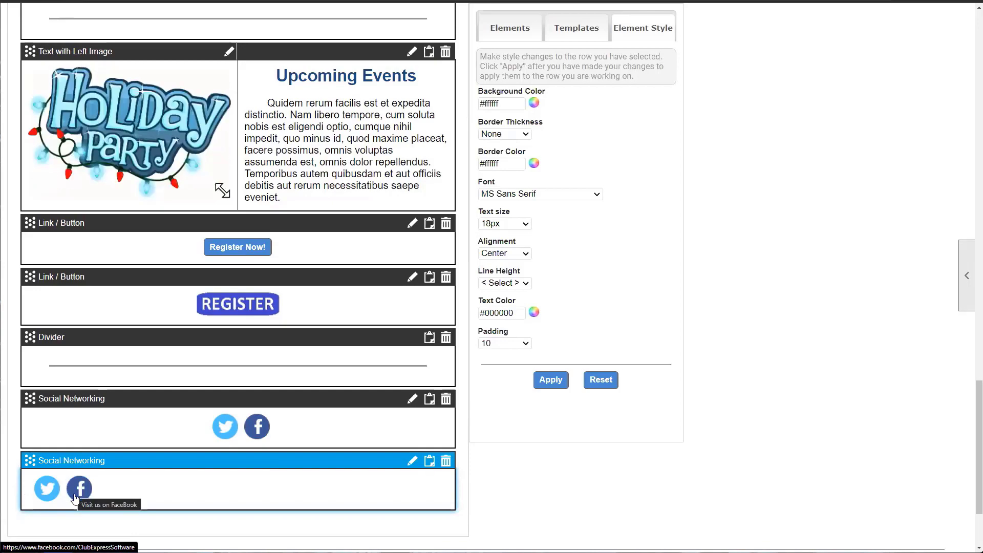
- Examine the networks listed in the club's Social Networking Setup, opened from the Control Panel's communications settings, and return to the email being edited
scroll(76, 491, "up", 20)
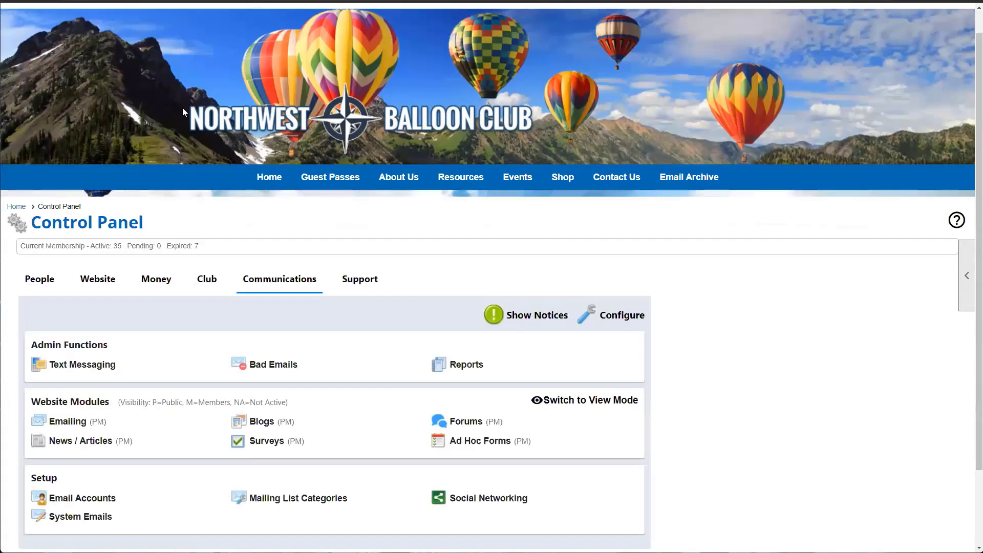
scroll(167, 340, "down", 3)
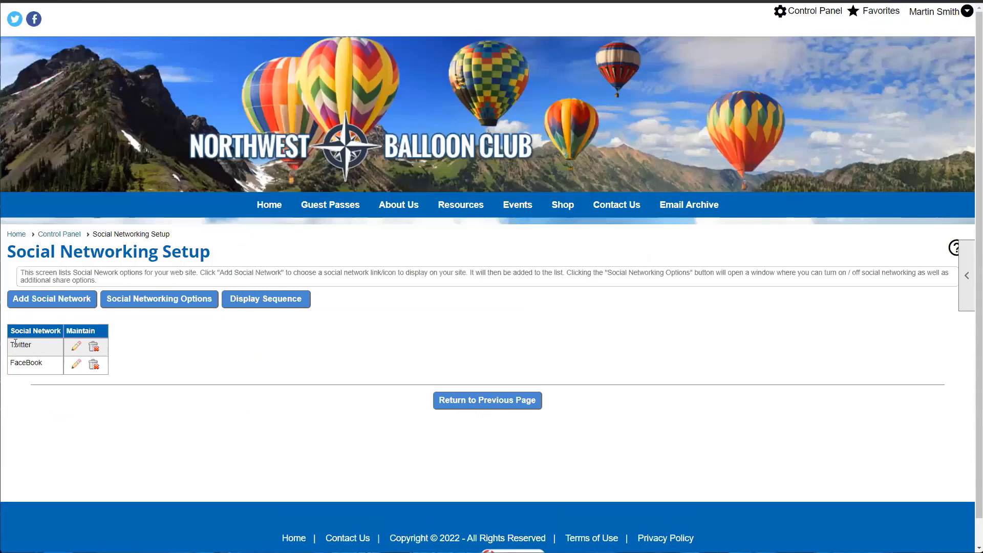
left_click_drag(13, 344, 44, 360)
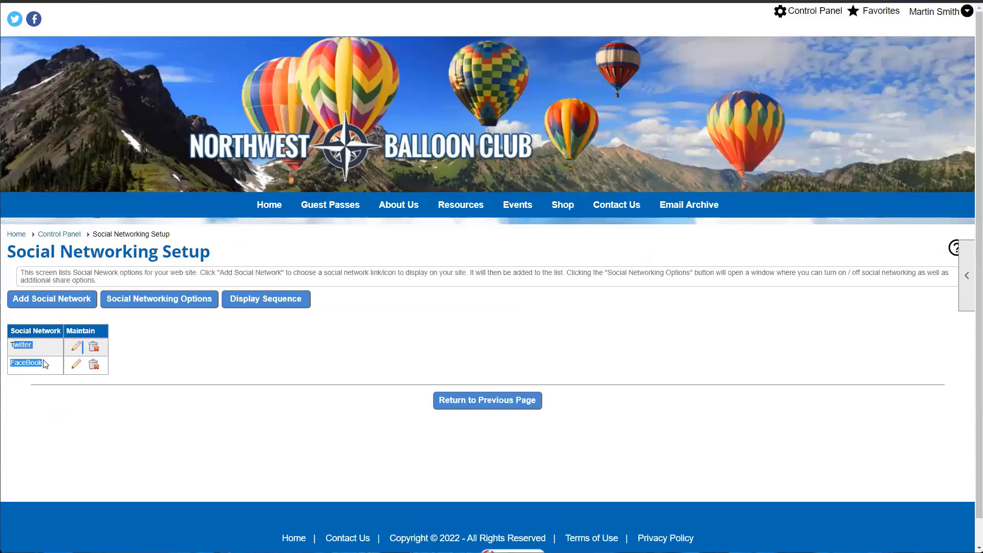
left_click(44, 360)
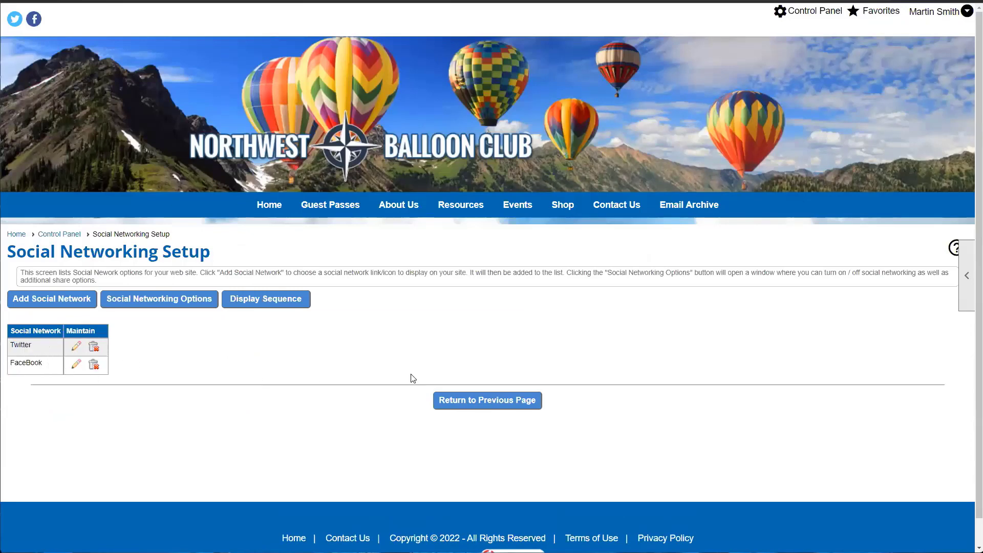
left_click(441, 397)
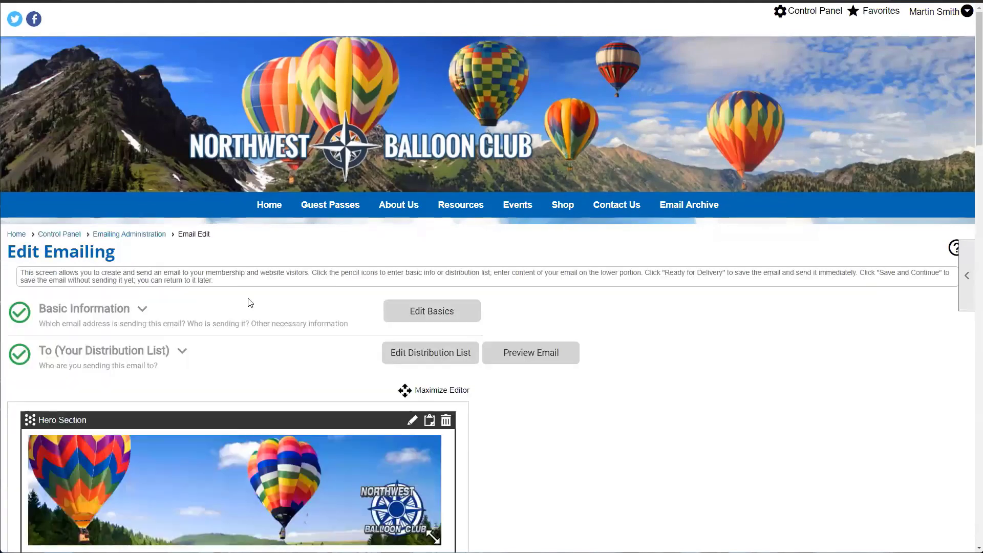
- Delete the duplicate Social Networking row with the left-aligned icons at the end of the newsletter
scroll(248, 303, "down", 15)
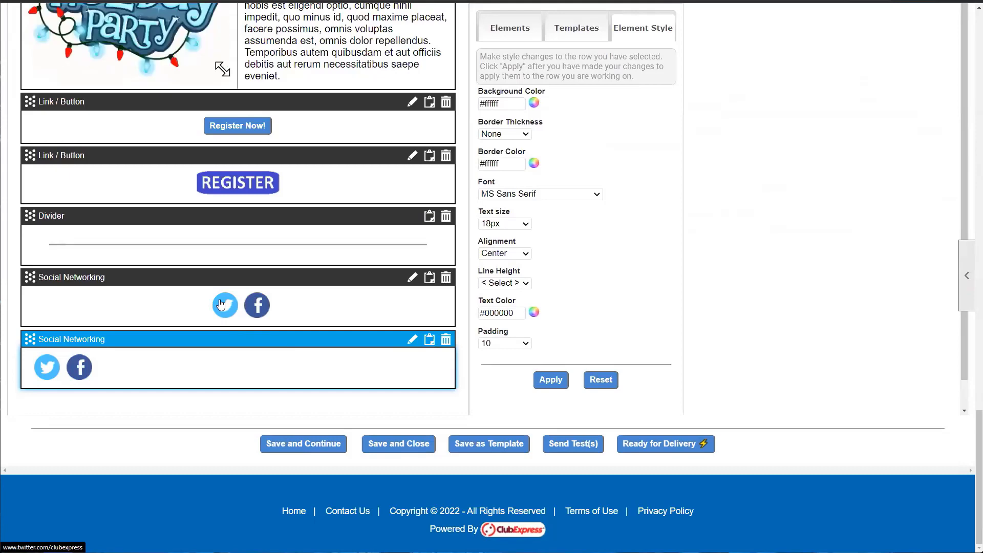
left_click(446, 340)
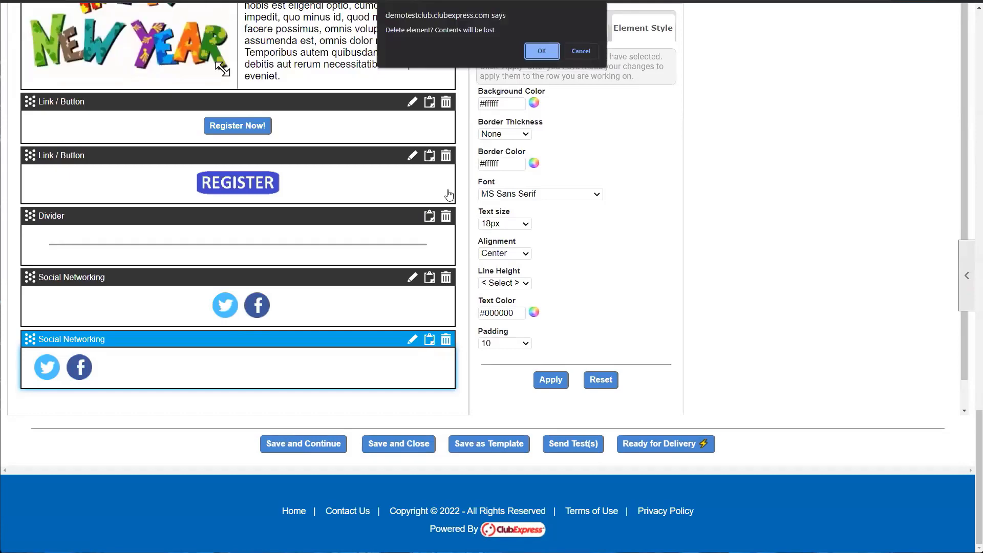
left_click(536, 53)
- Examine the newsletter's layout from the Upcoming Events and register rows back up to the introduction and hero section
scroll(325, 252, "up", 3)
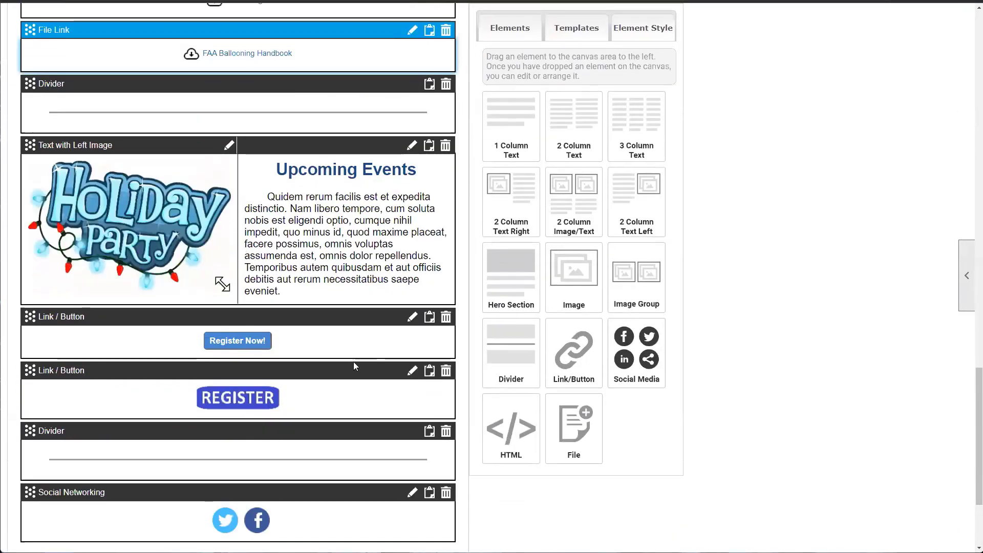
left_click(410, 151)
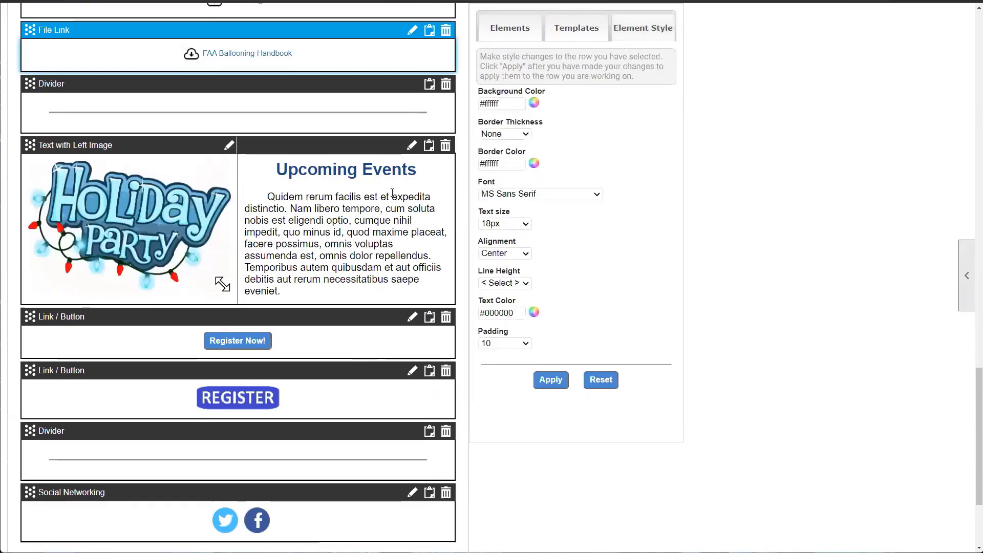
scroll(392, 197, "down", 1)
scroll(389, 201, "down", 2)
scroll(321, 208, "up", 20)
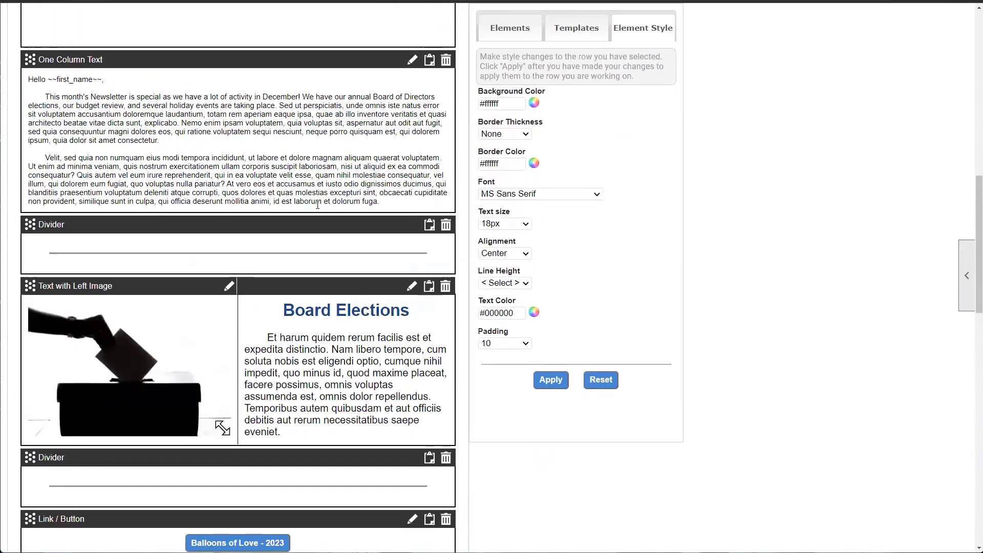
scroll(317, 204, "up", 4)
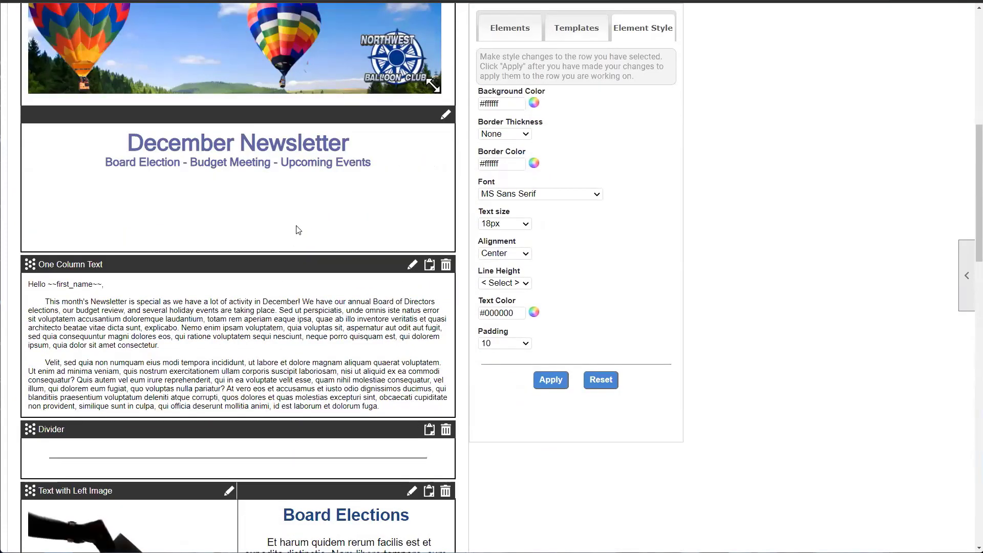
scroll(299, 234, "up", 3)
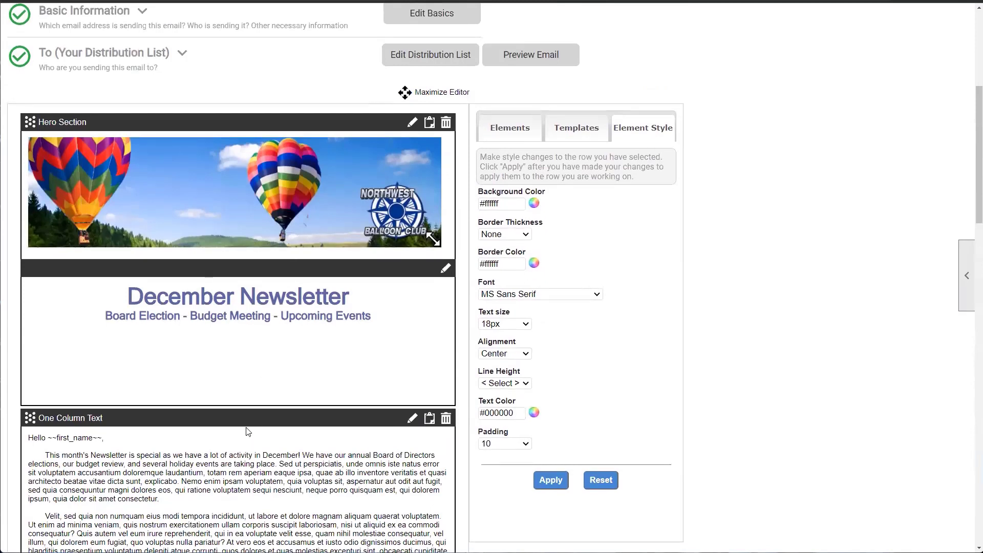
scroll(240, 361, "down", 1)
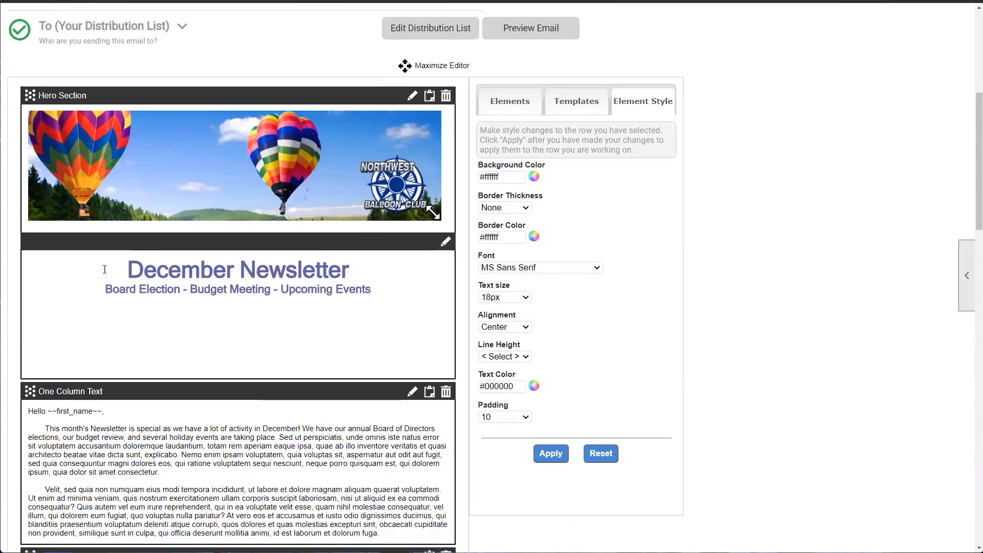
scroll(199, 463, "down", 3)
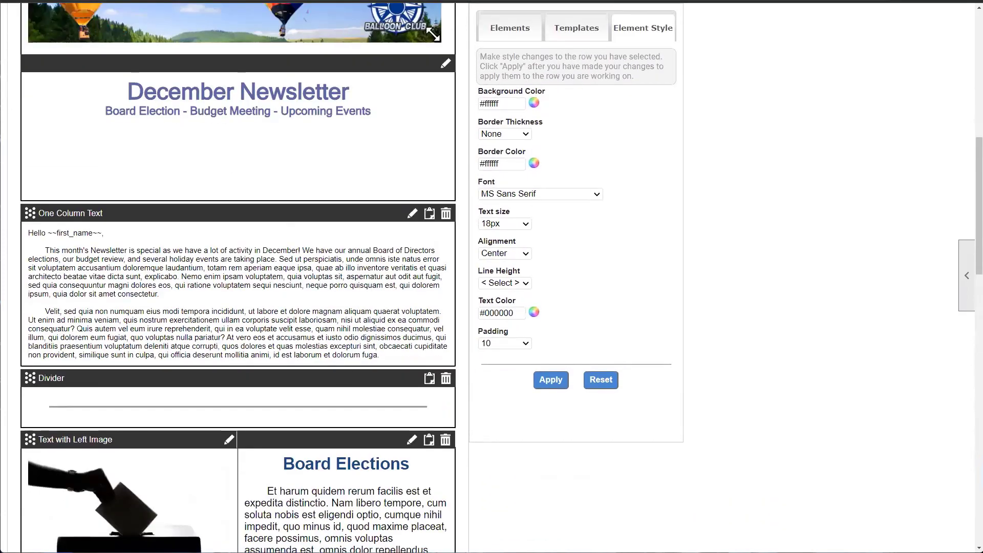
scroll(240, 307, "up", 5)
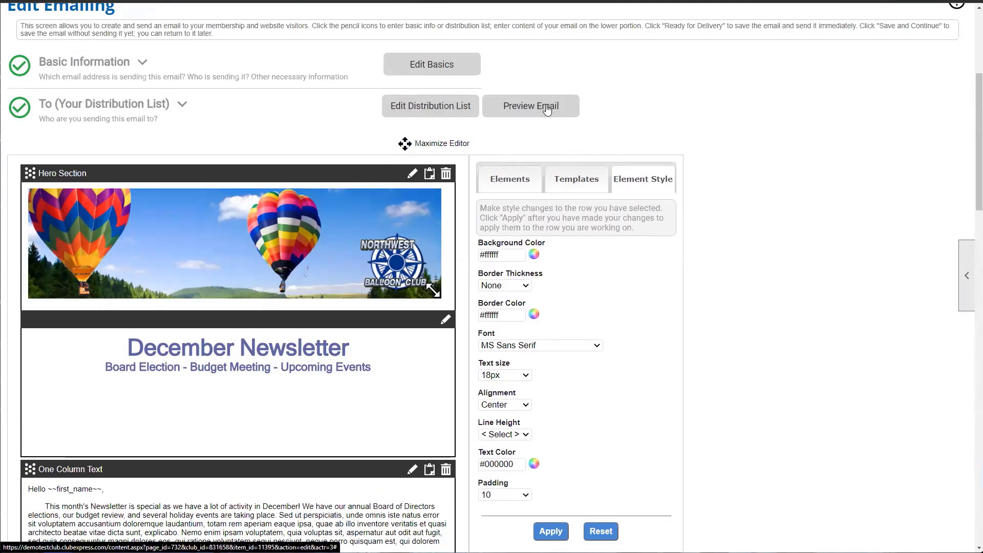
- Preview the email and review it from the December Newsletter header down to the social networking icons
left_click(518, 106)
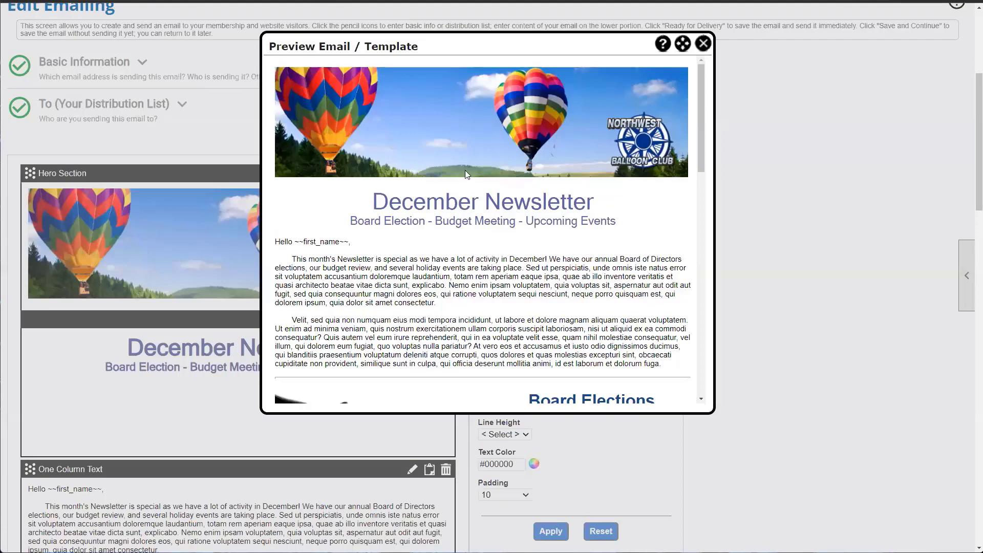
scroll(467, 176, "down", 8)
scroll(466, 176, "down", 6)
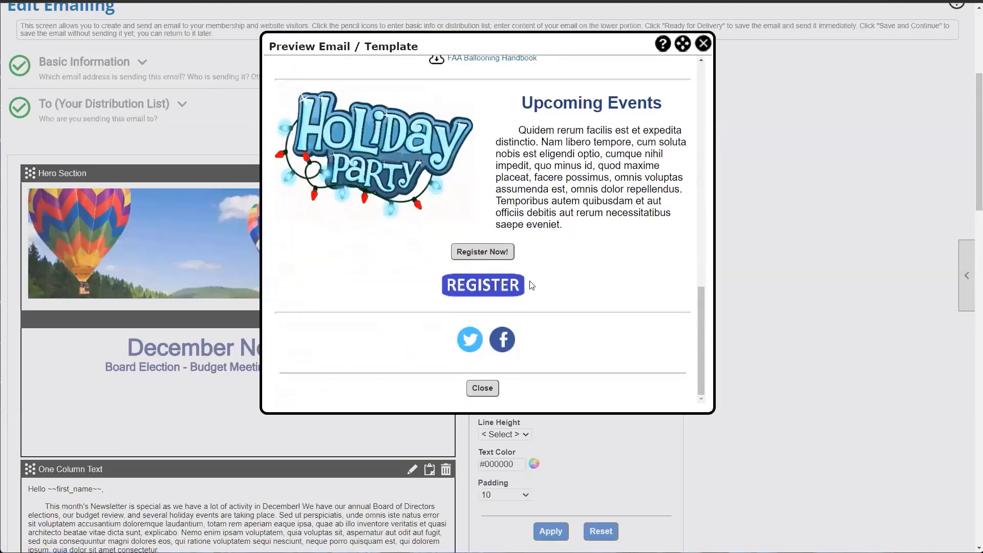
scroll(527, 322, "up", 3)
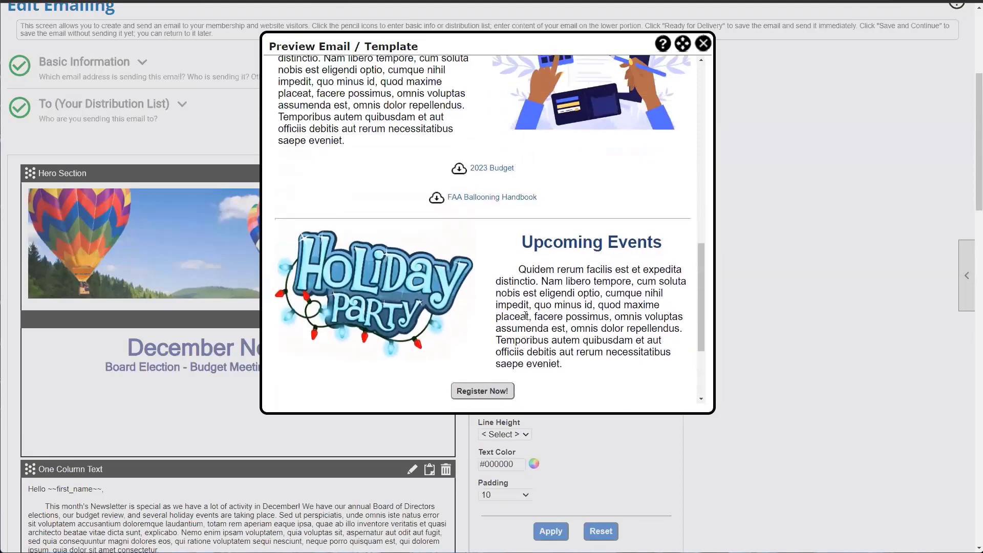
scroll(529, 346, "down", 3)
scroll(391, 316, "up", 3)
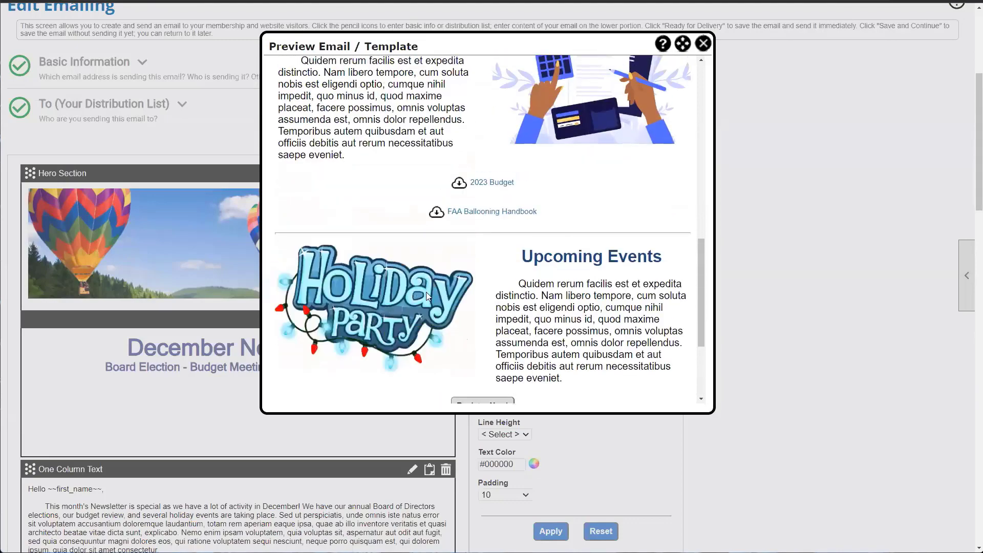
scroll(471, 318, "up", 4)
scroll(471, 318, "up", 8)
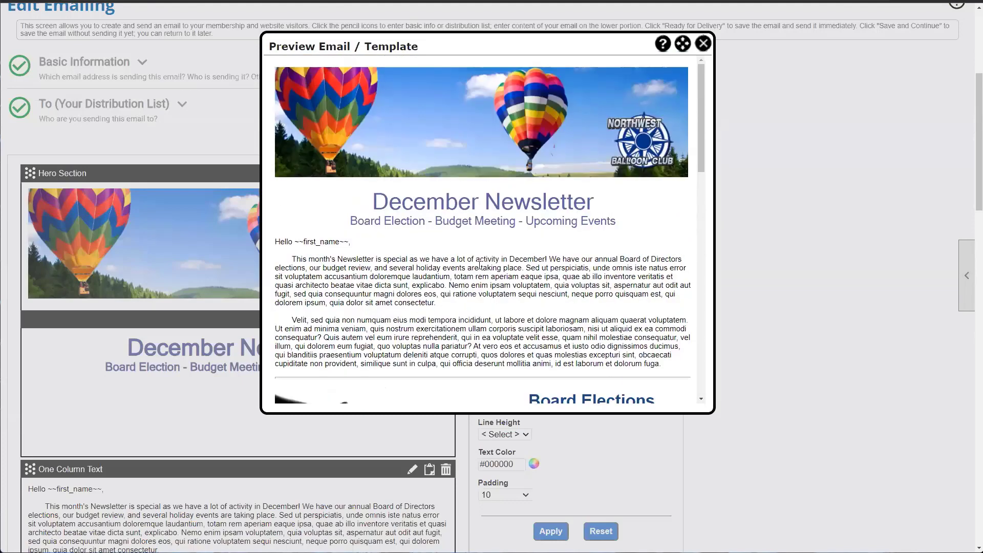
- Enlarge the email preview window and review the header, introduction and Board Elections section at the new width
left_click_drag(710, 411, 784, 442)
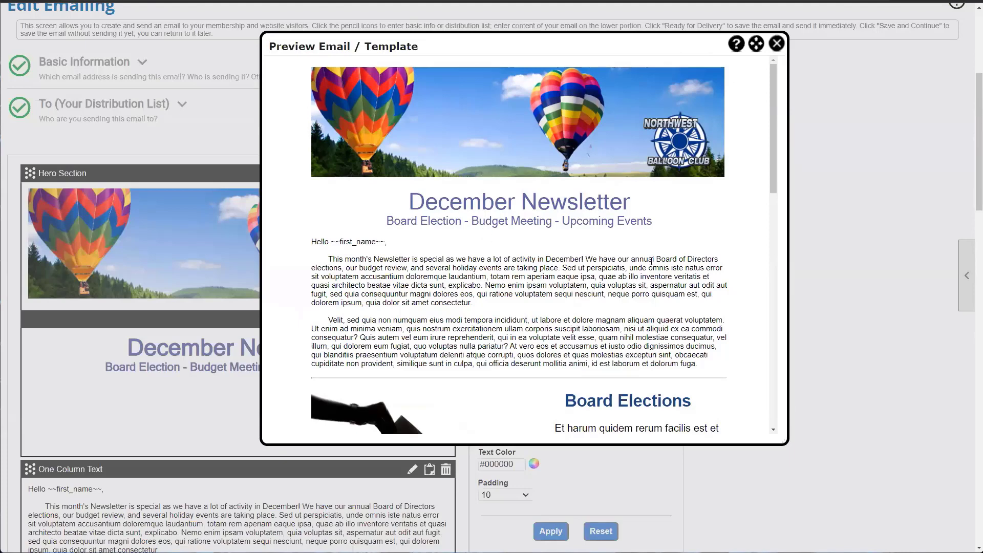
scroll(589, 261, "down", 1)
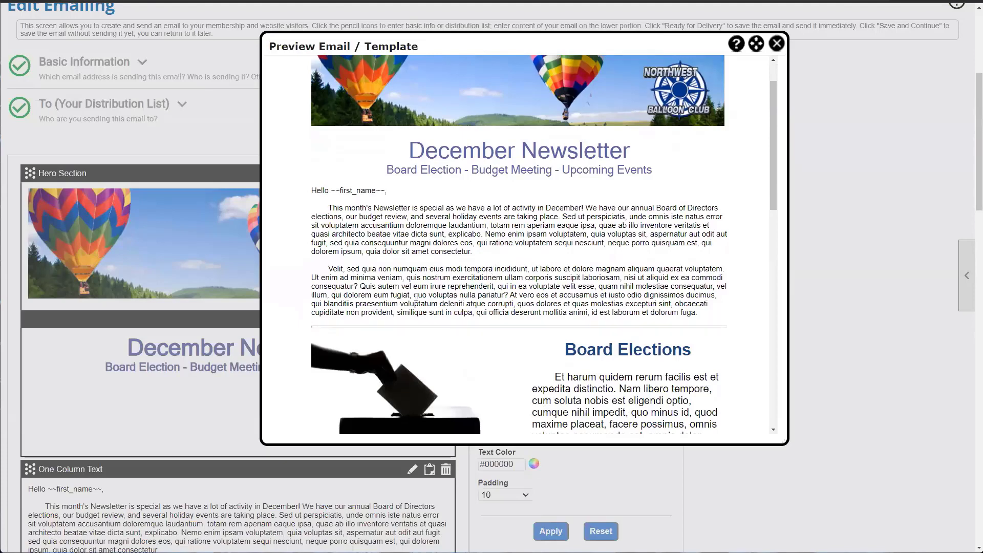
scroll(486, 272, "up", 1)
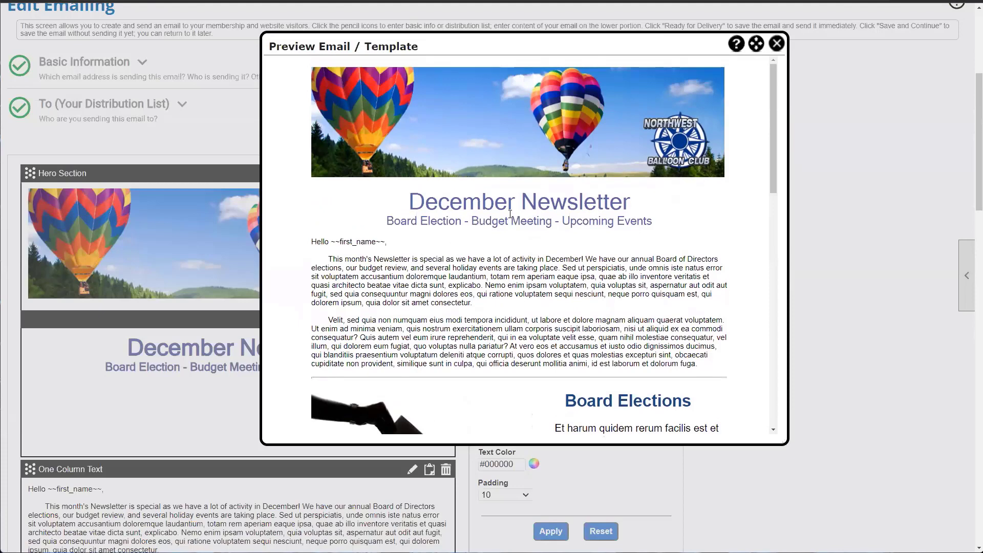
scroll(510, 214, "down", 2)
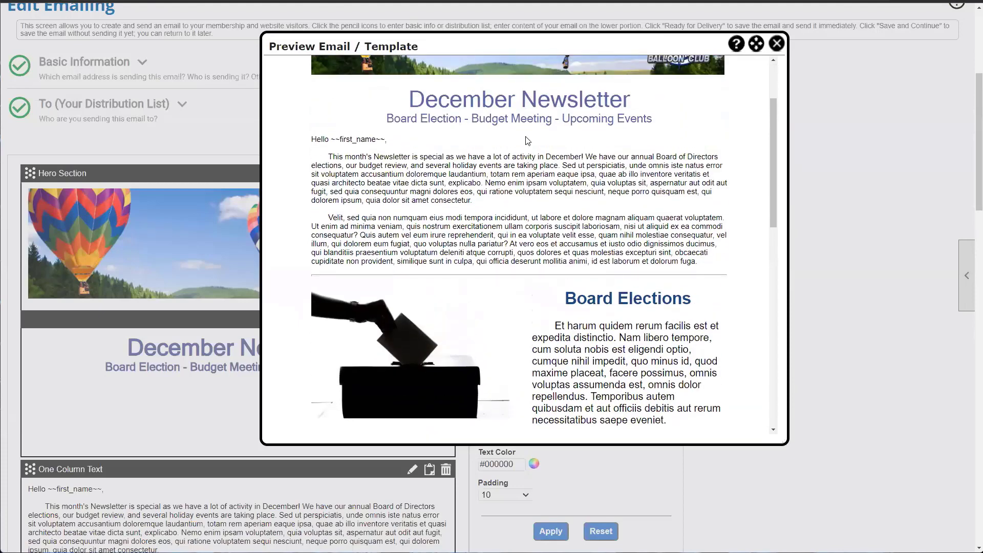
- Review the newsletter preview from the introduction through the Upcoming Events section and close the preview
scroll(528, 140, "down", 1)
scroll(622, 182, "down", 4)
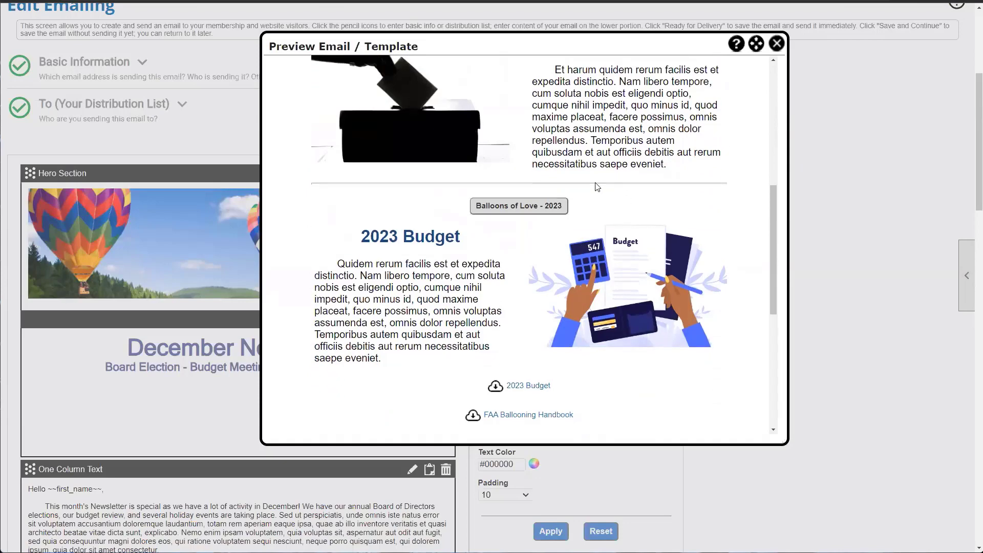
scroll(598, 186, "down", 1)
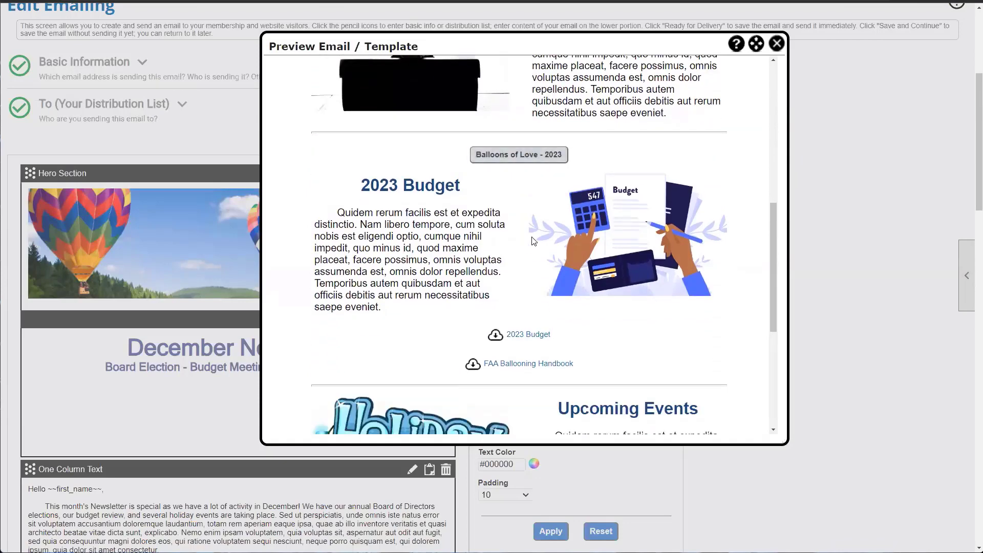
scroll(556, 301, "down", 2)
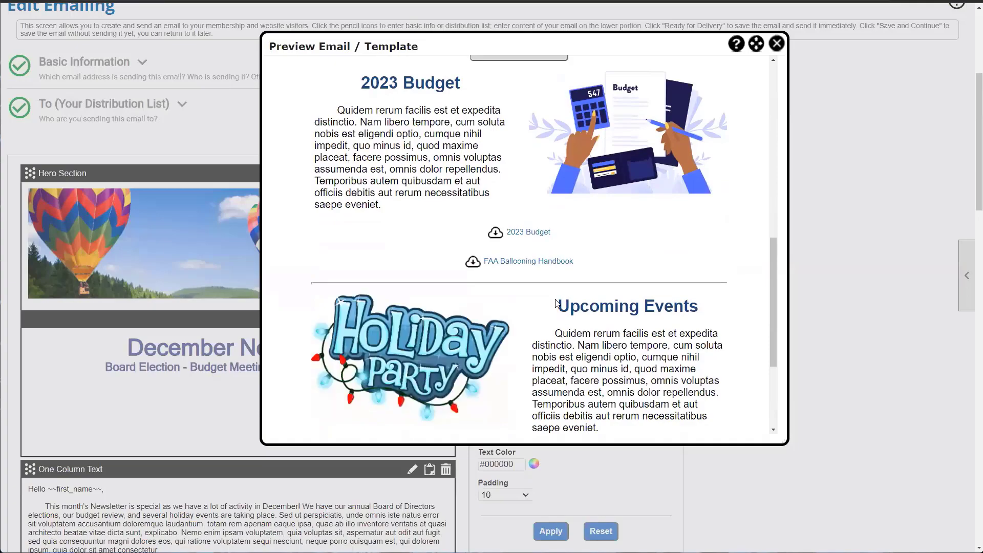
scroll(556, 302, "down", 2)
left_click(775, 44)
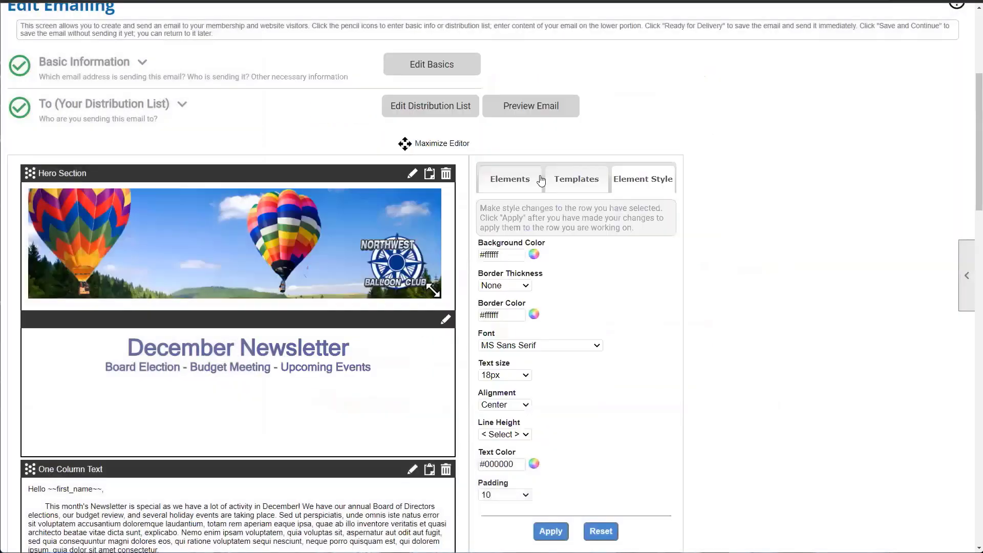
- Open the test-sending dialog for the newsletter, check its recipient email fields, and close it without sending
scroll(504, 168, "down", 20)
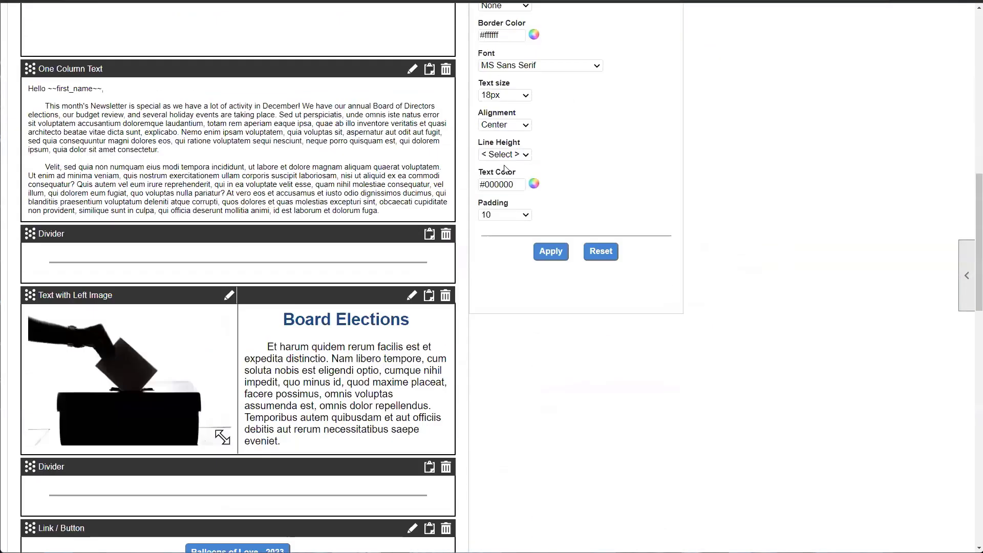
scroll(495, 167, "down", 2)
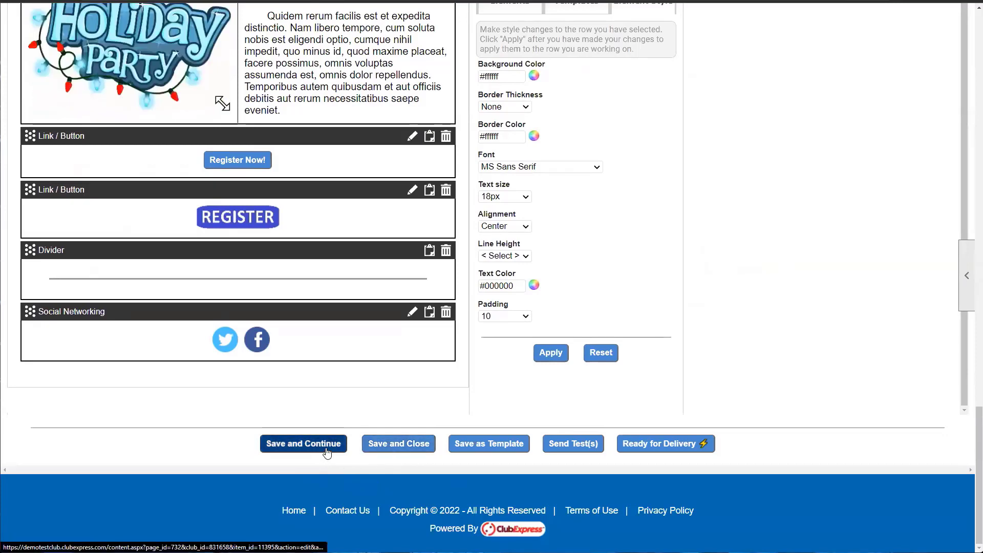
left_click(495, 450)
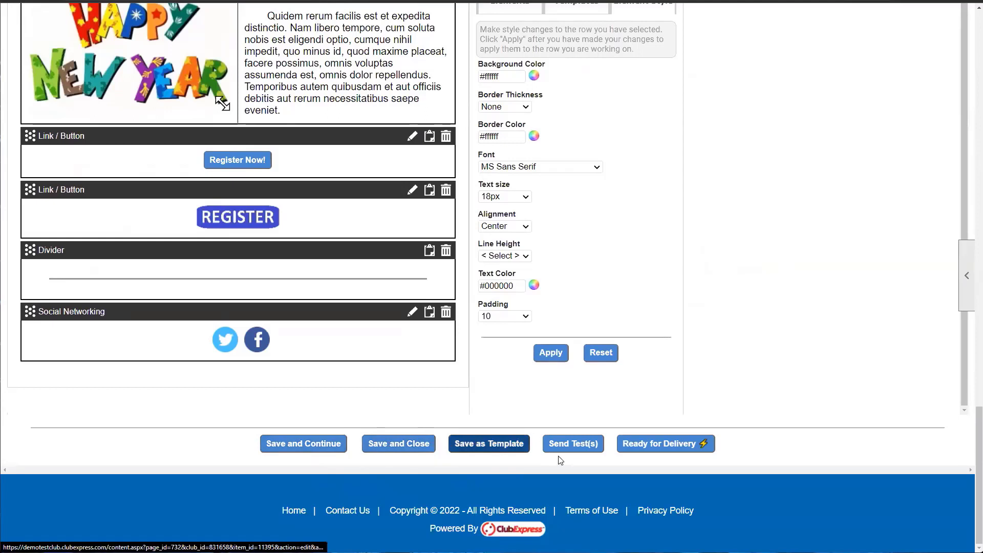
left_click(571, 450)
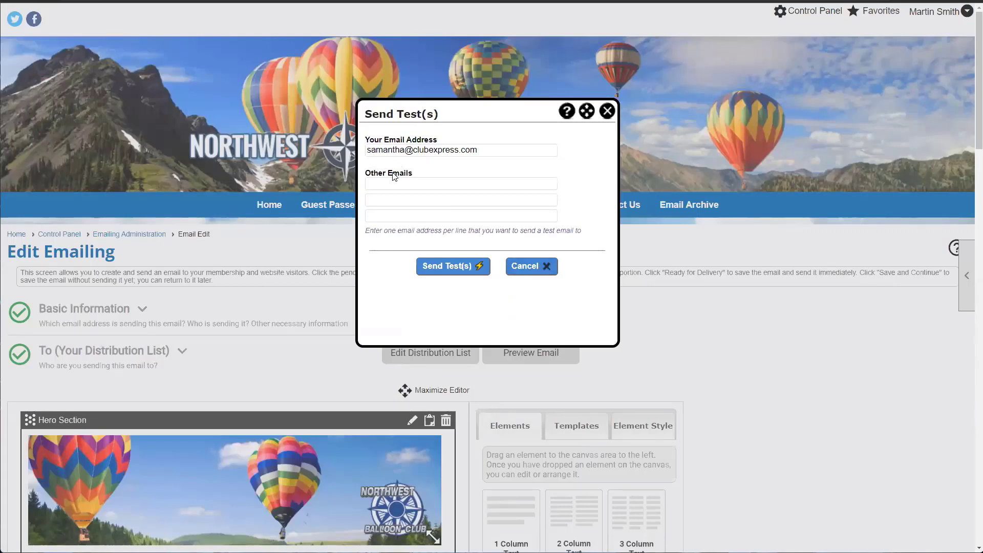
left_click(396, 216)
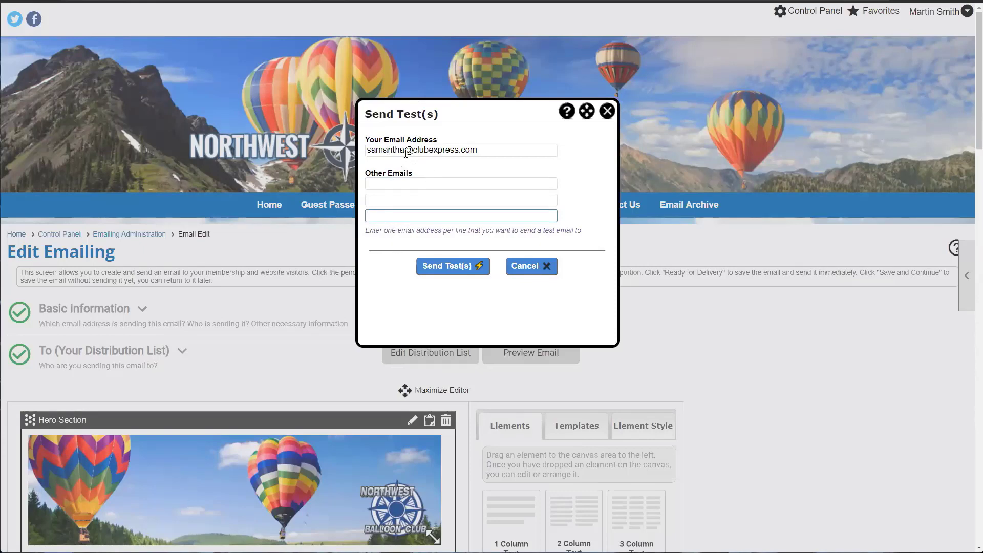
left_click_drag(405, 151, 375, 155)
left_click(373, 155)
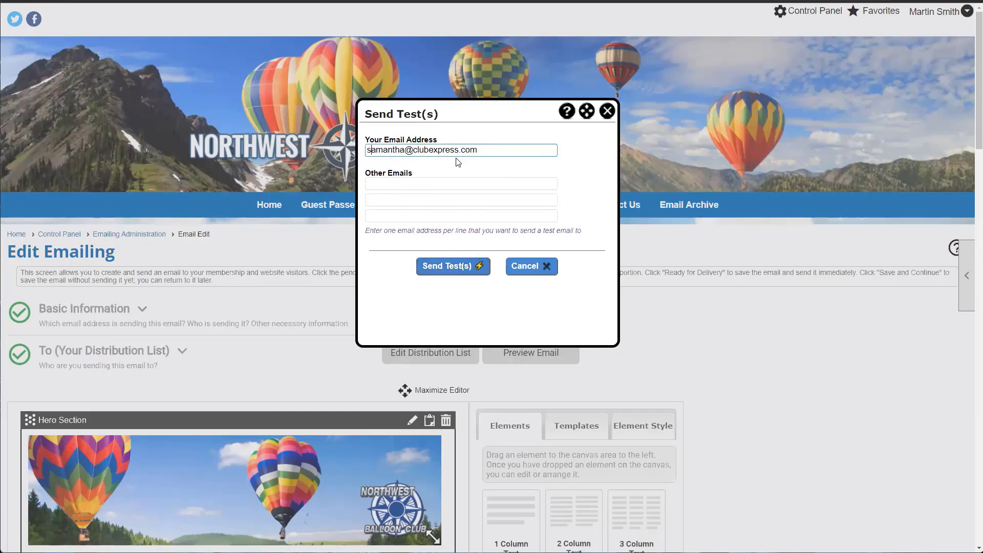
left_click(608, 111)
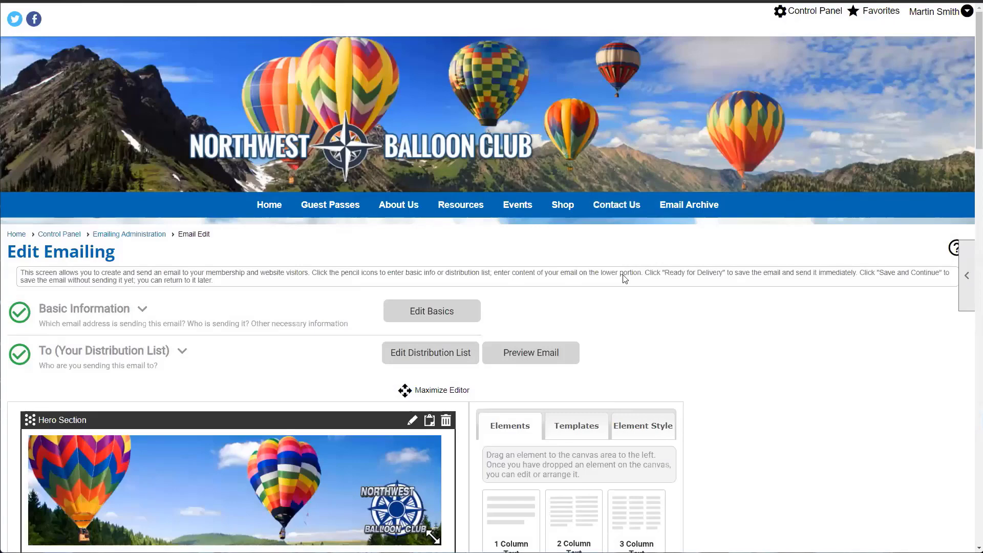
- Switch to Outlook and examine the received December NWBC Newsletter email from its header image to its registration and social links
scroll(587, 330, "down", 4)
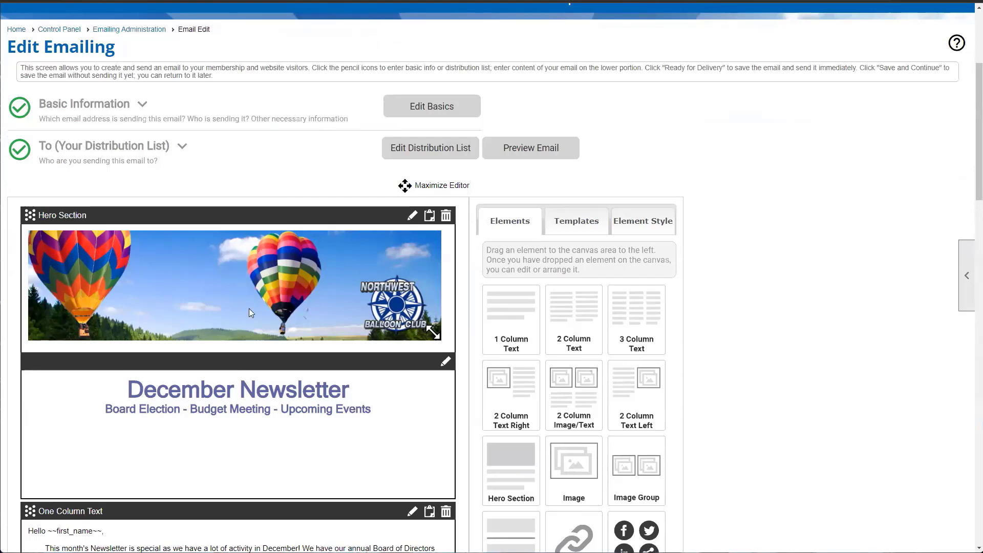
scroll(249, 308, "down", 1)
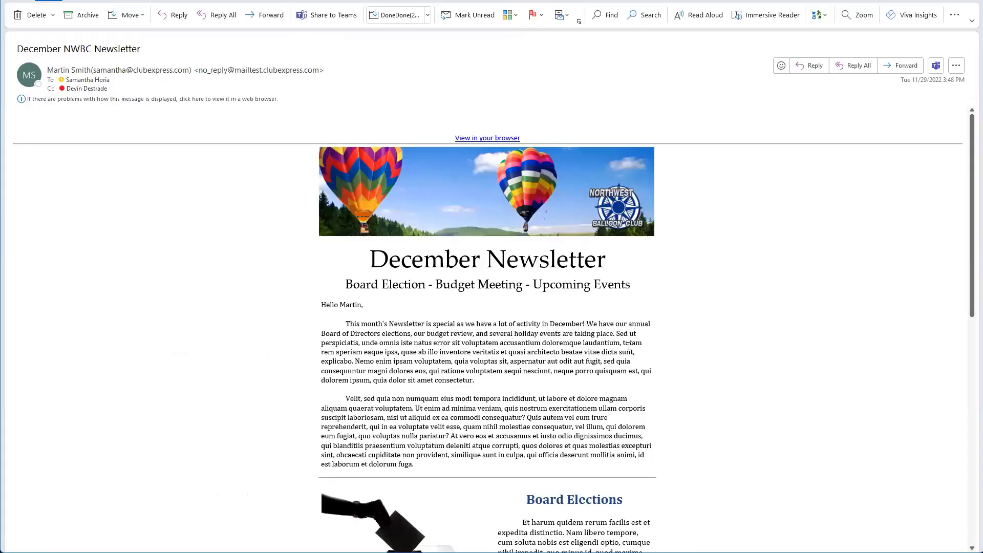
scroll(410, 205, "down", 2)
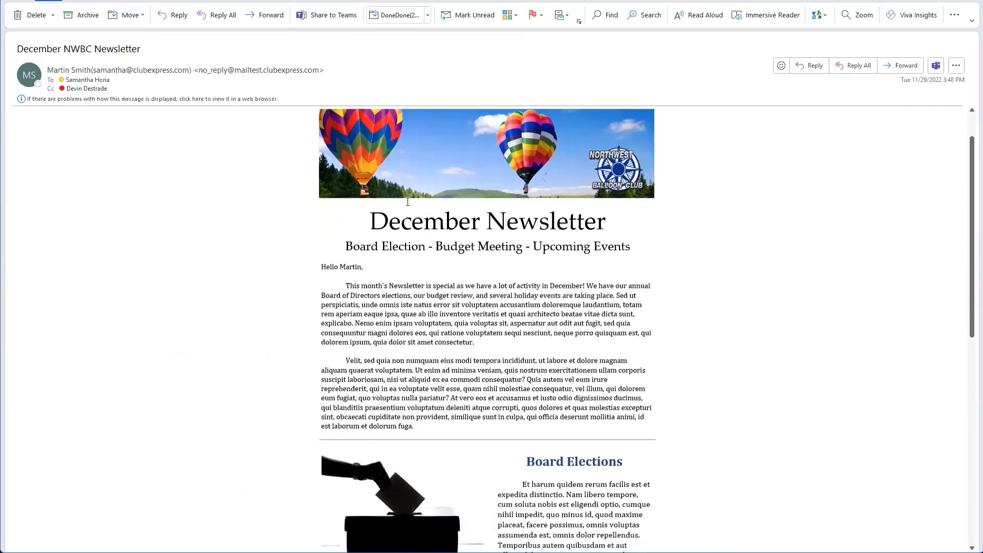
scroll(498, 259, "up", 1)
scroll(498, 259, "down", 1)
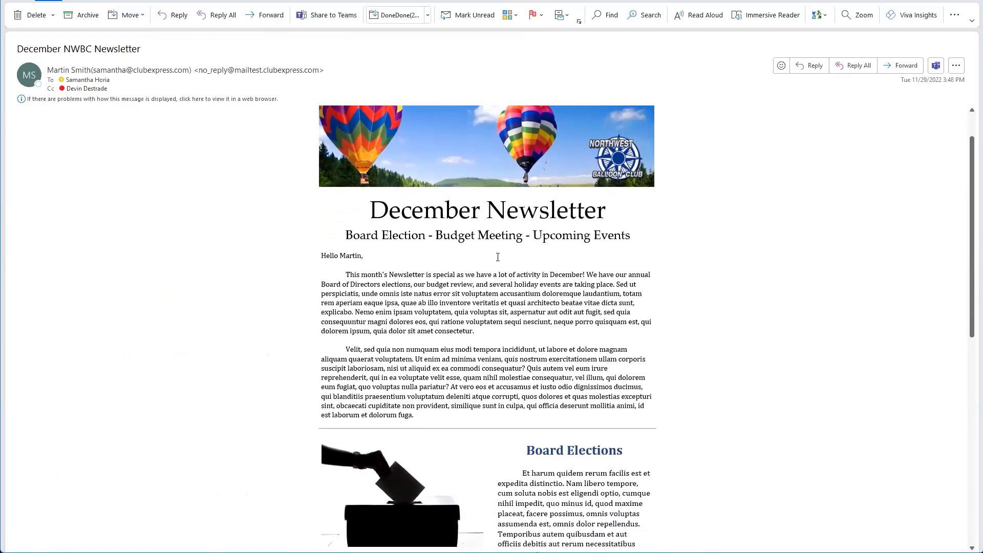
left_click_drag(647, 242, 362, 209)
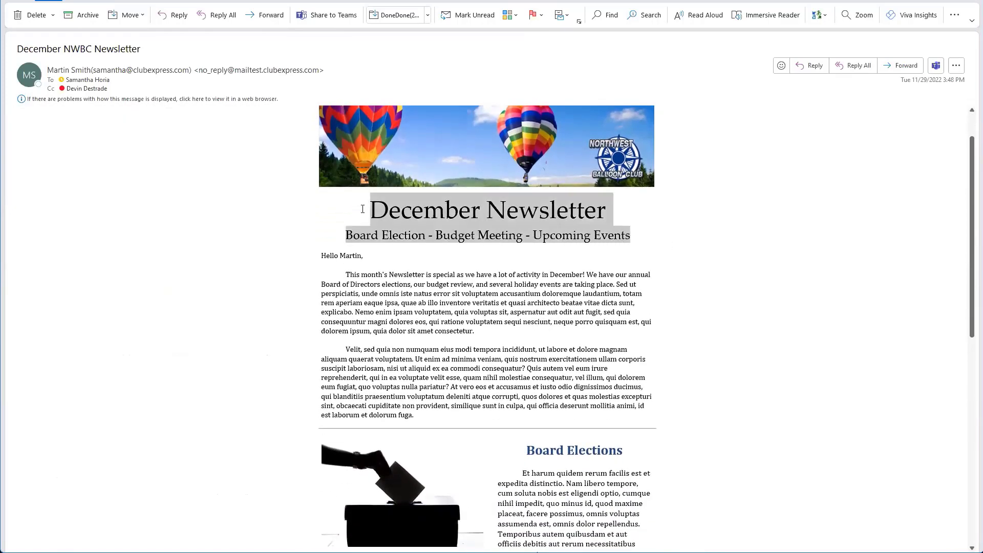
left_click(364, 214)
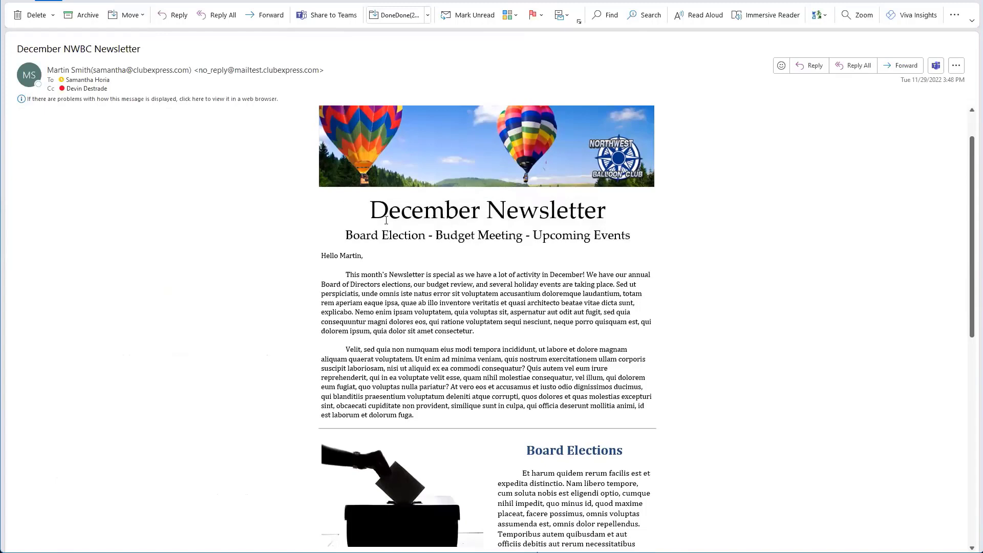
scroll(387, 221, "down", 1)
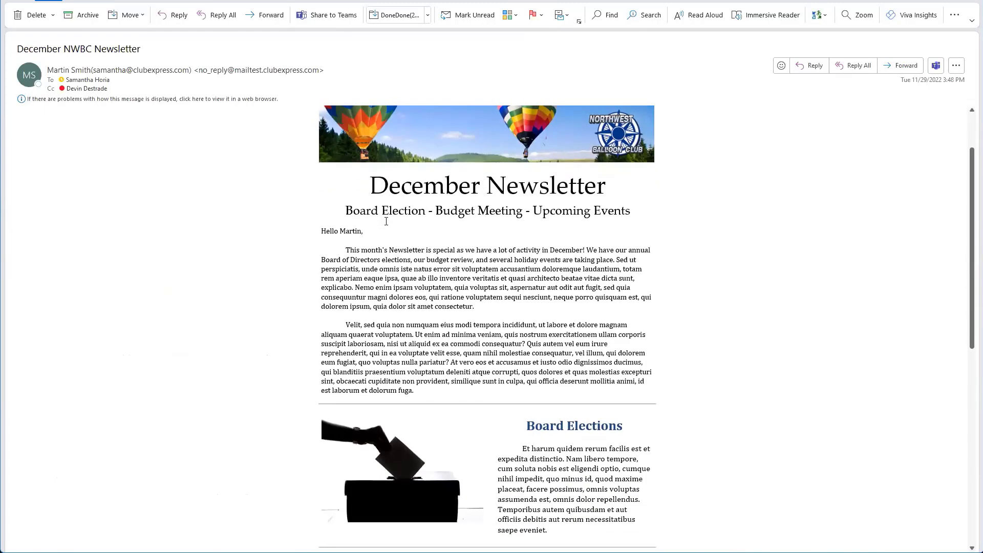
scroll(387, 221, "down", 1)
scroll(386, 221, "down", 3)
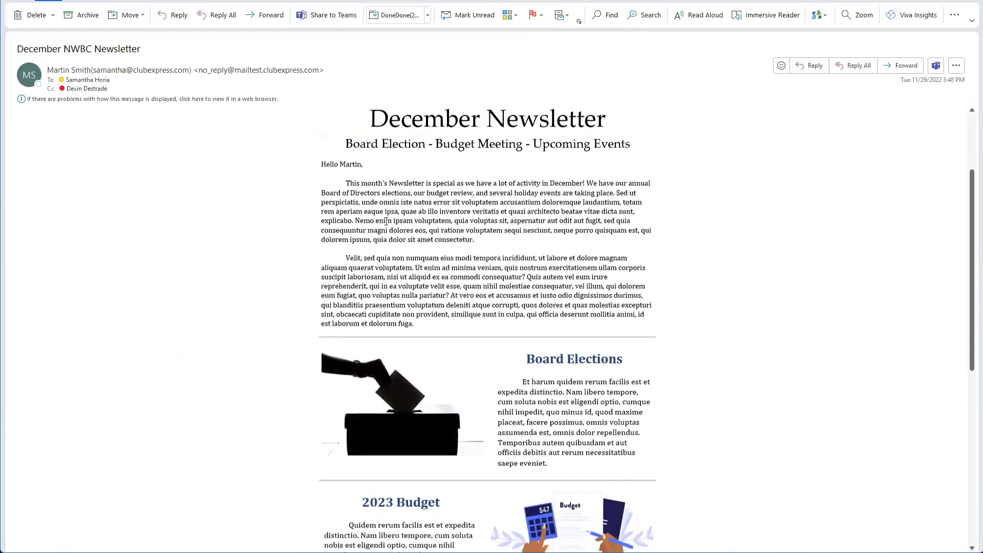
scroll(386, 221, "down", 3)
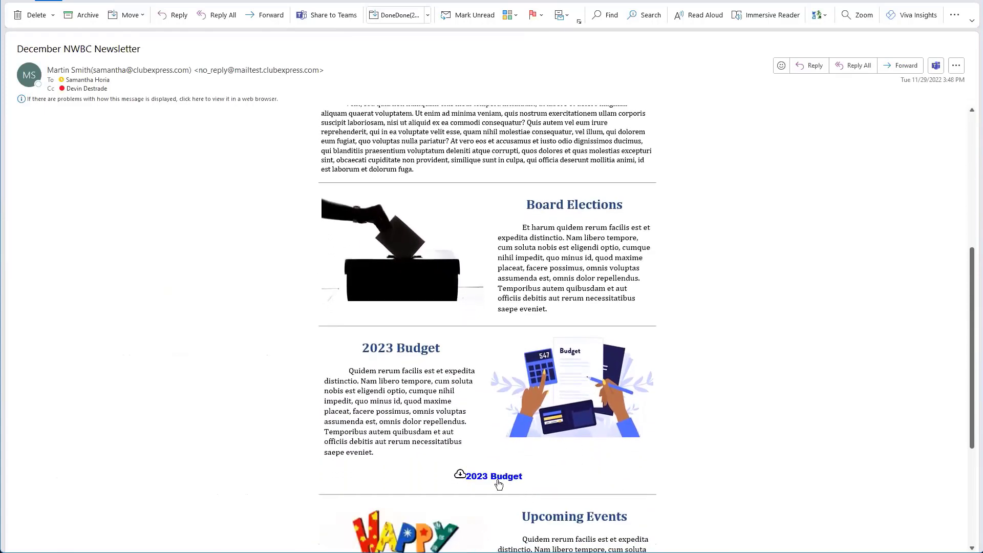
scroll(499, 484, "down", 2)
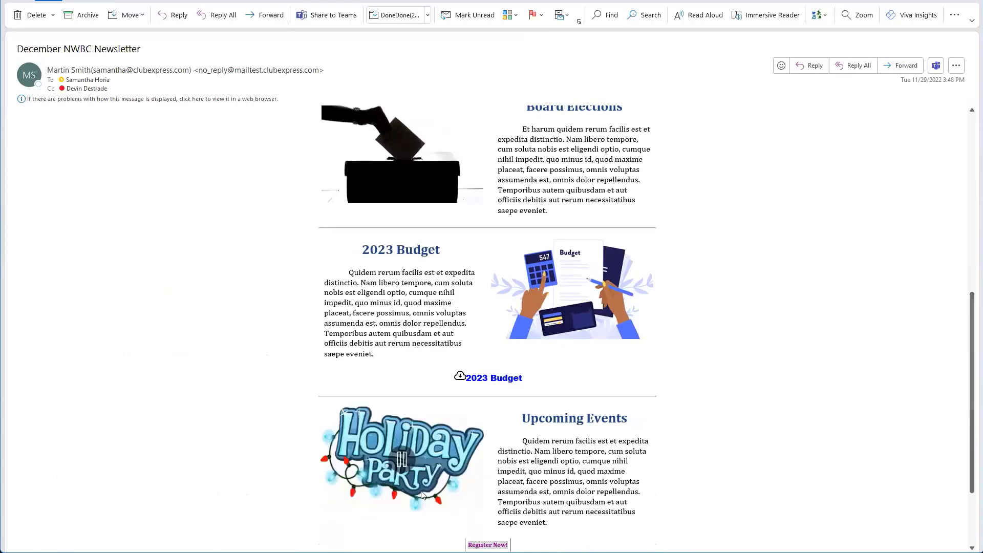
scroll(360, 432, "down", 1)
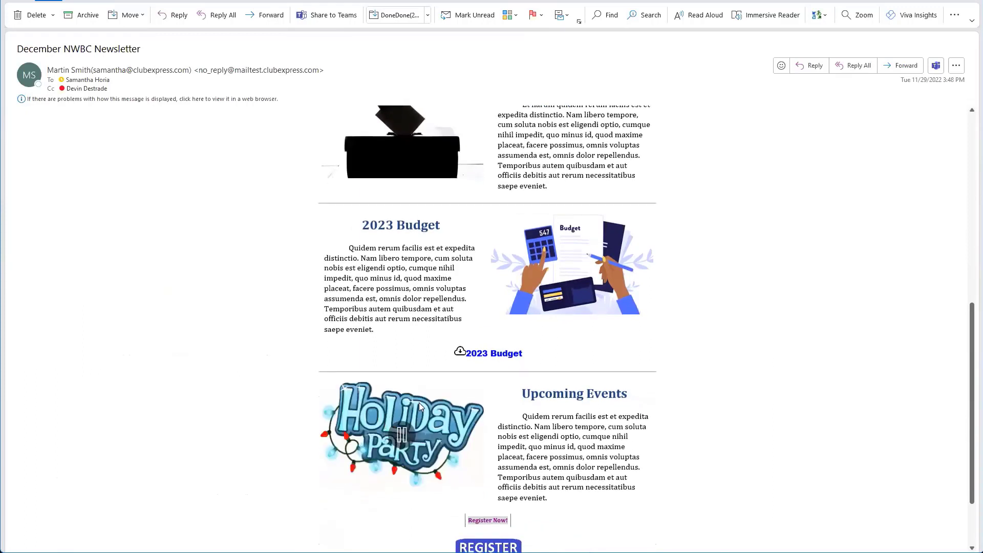
scroll(421, 403, "down", 3)
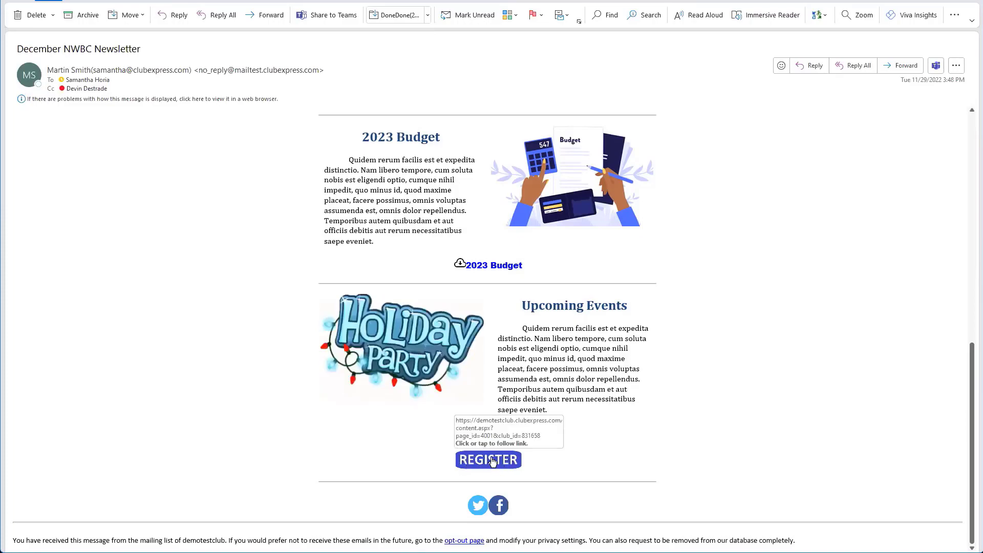
scroll(492, 461, "up", 8)
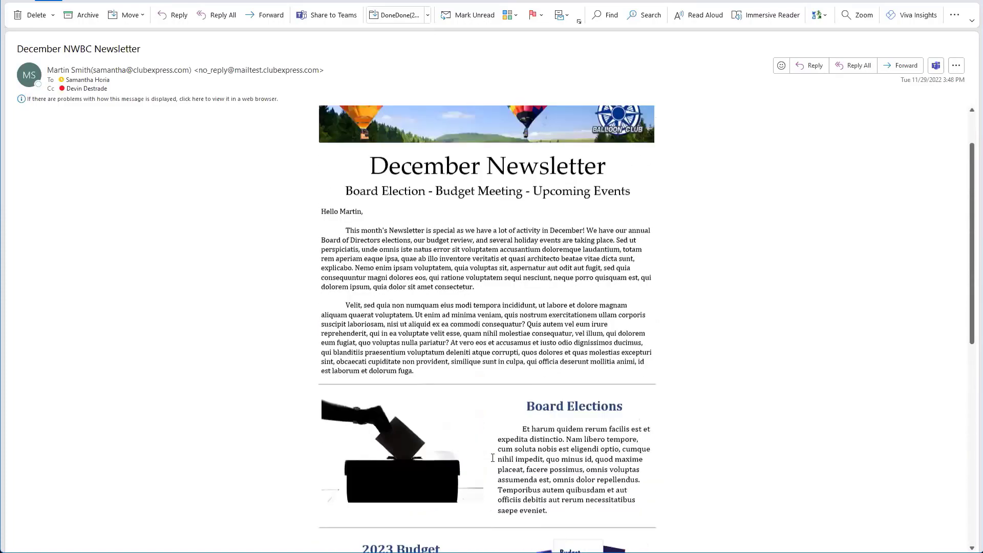
scroll(493, 457, "up", 1)
scroll(609, 179, "up", 1)
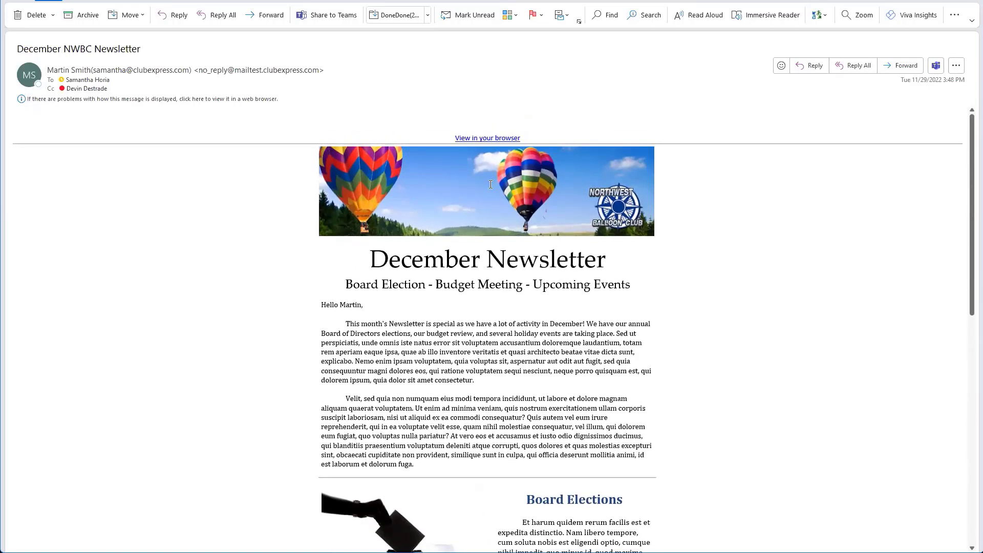
scroll(491, 184, "down", 1)
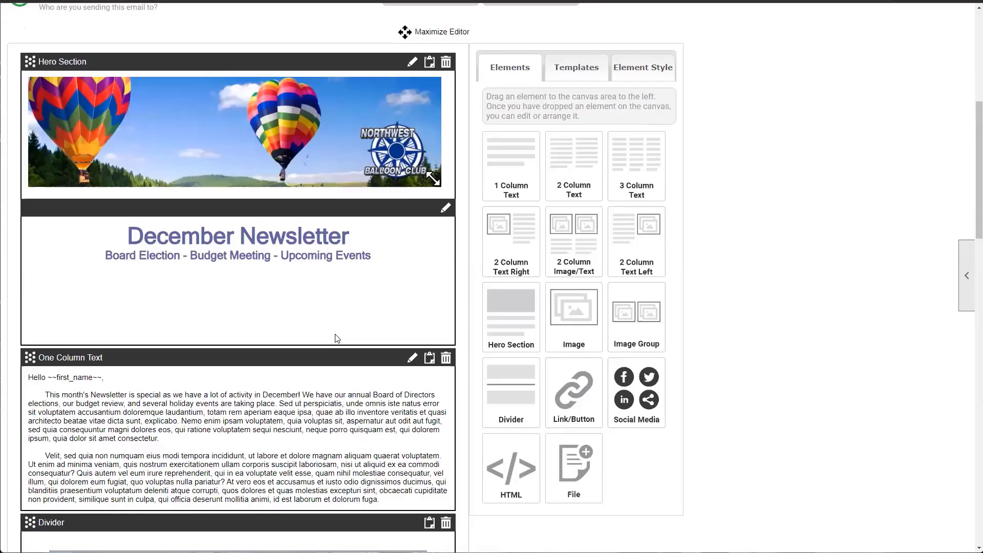
- Delete the Link / Button element containing "Register Now!" below the Upcoming Events section in the ClubExpress email editor
scroll(335, 336, "down", 10)
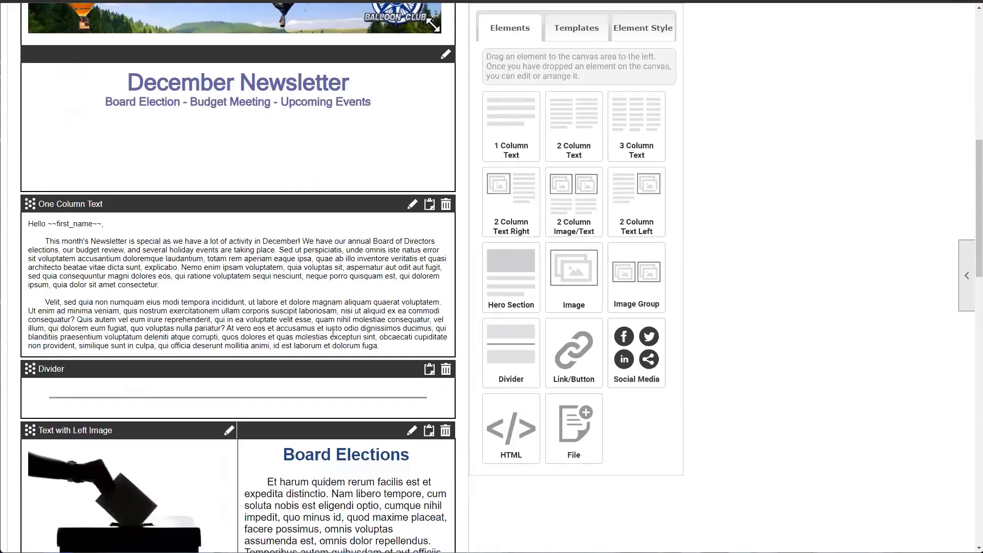
scroll(334, 337, "down", 15)
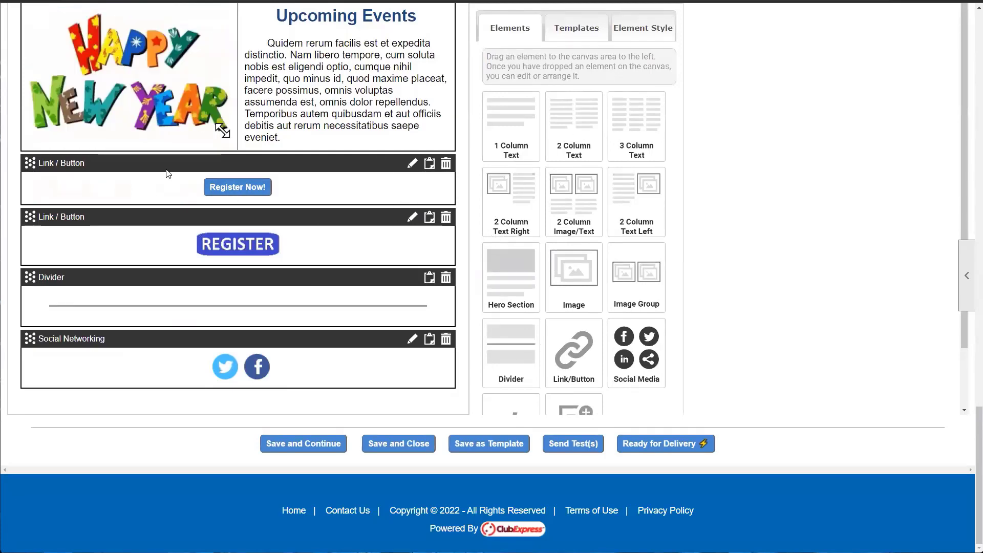
left_click(446, 163)
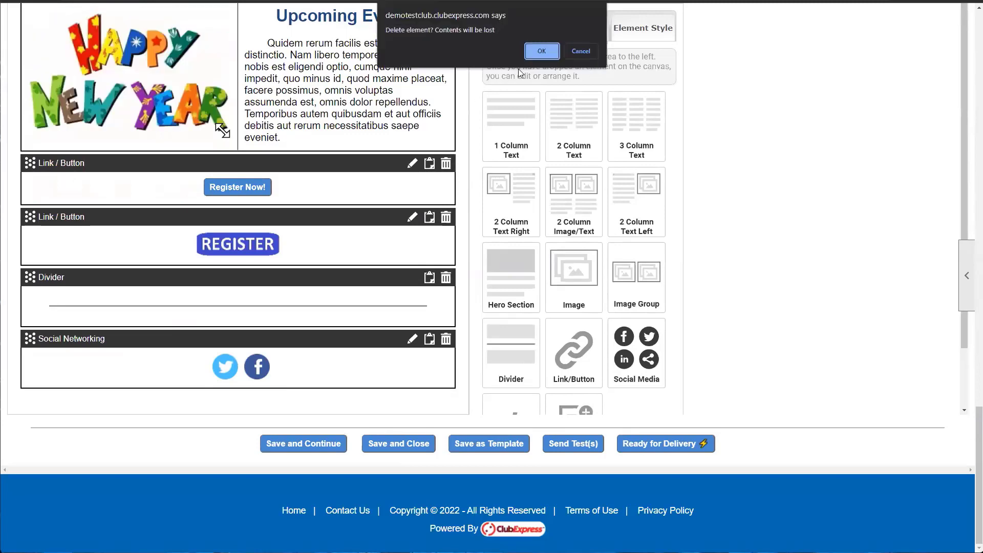
left_click(535, 50)
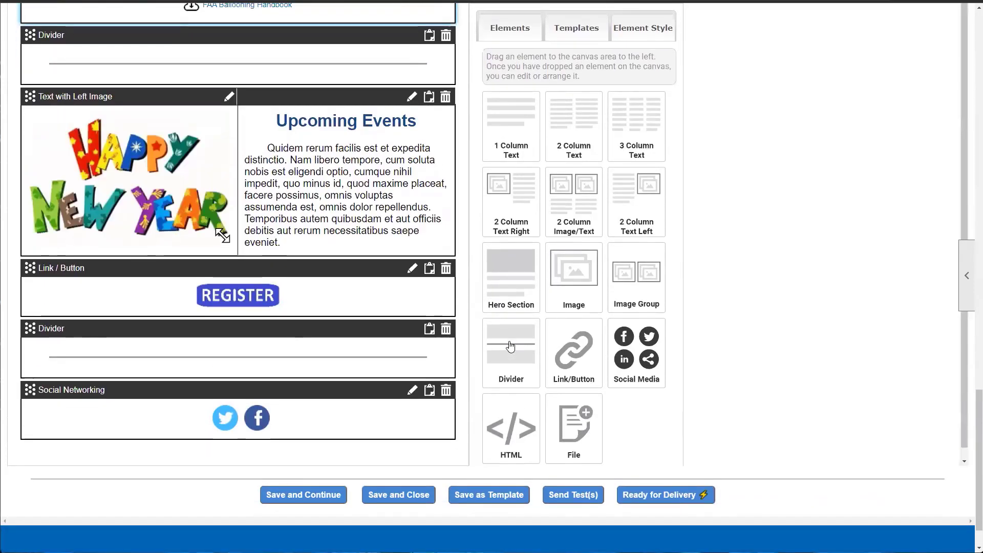
- Check the options for saving the newsletter layout as a template, choose to replace the existing Webinar Newsletter template, and cancel without saving
scroll(325, 367, "up", 6)
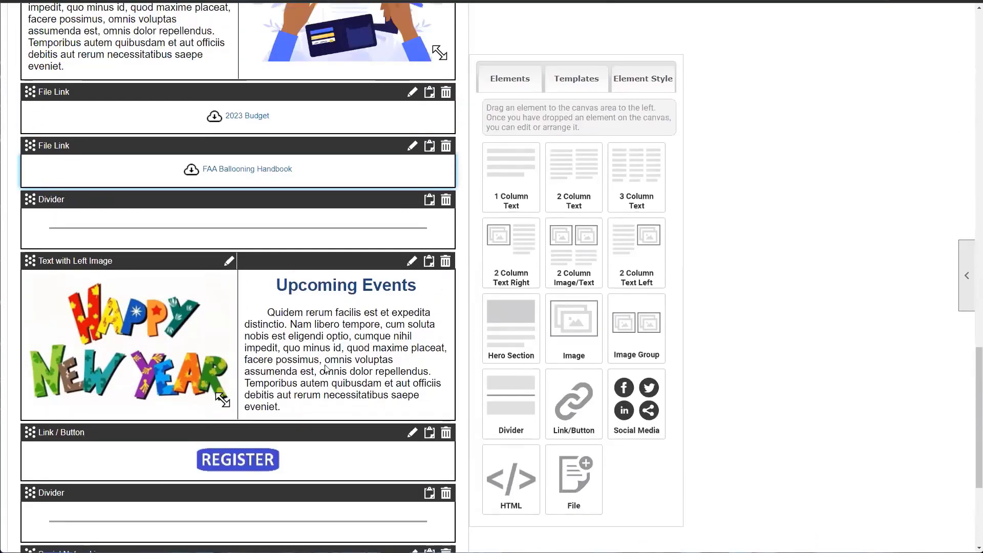
scroll(325, 366, "up", 11)
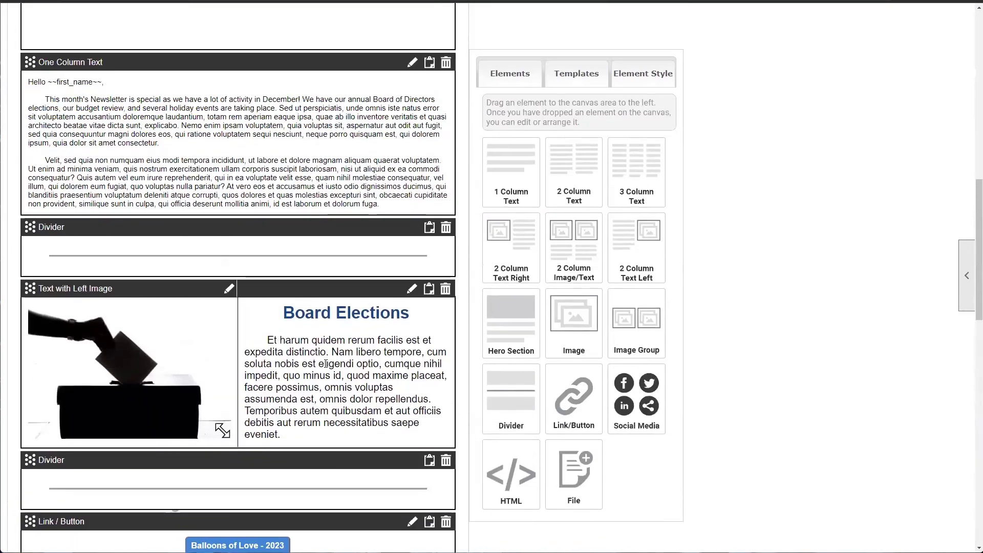
scroll(326, 364, "up", 4)
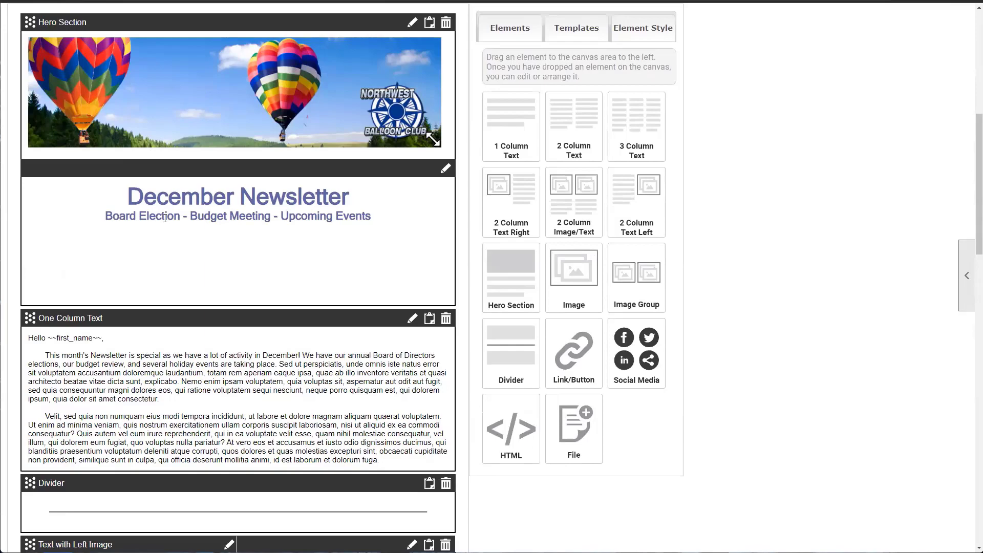
scroll(165, 218, "down", 20)
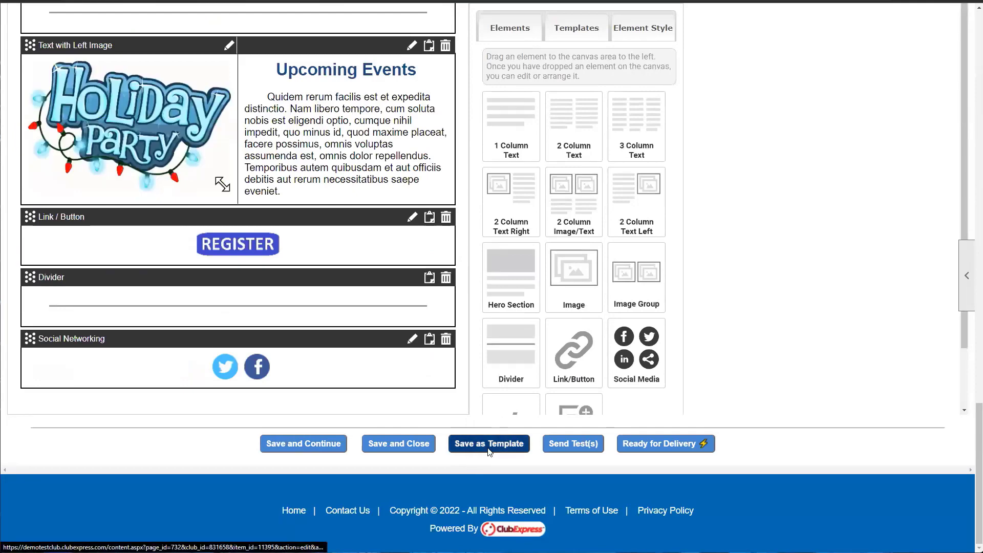
left_click(489, 443)
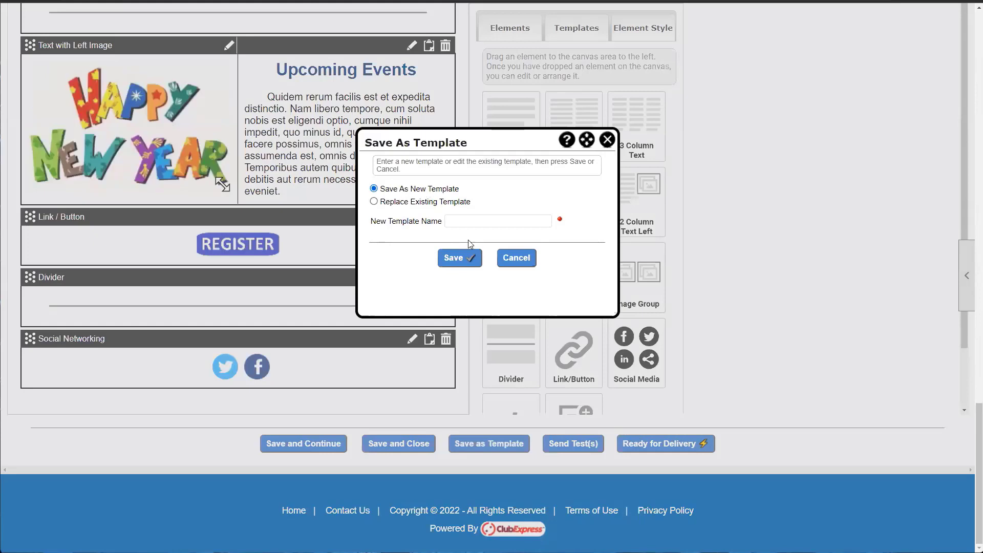
left_click(473, 228)
left_click(399, 203)
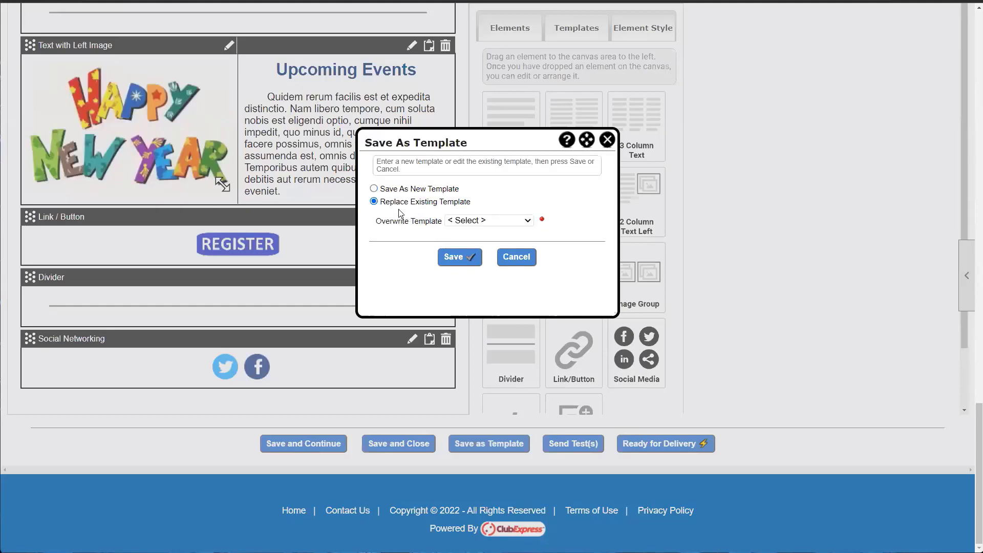
left_click(477, 221)
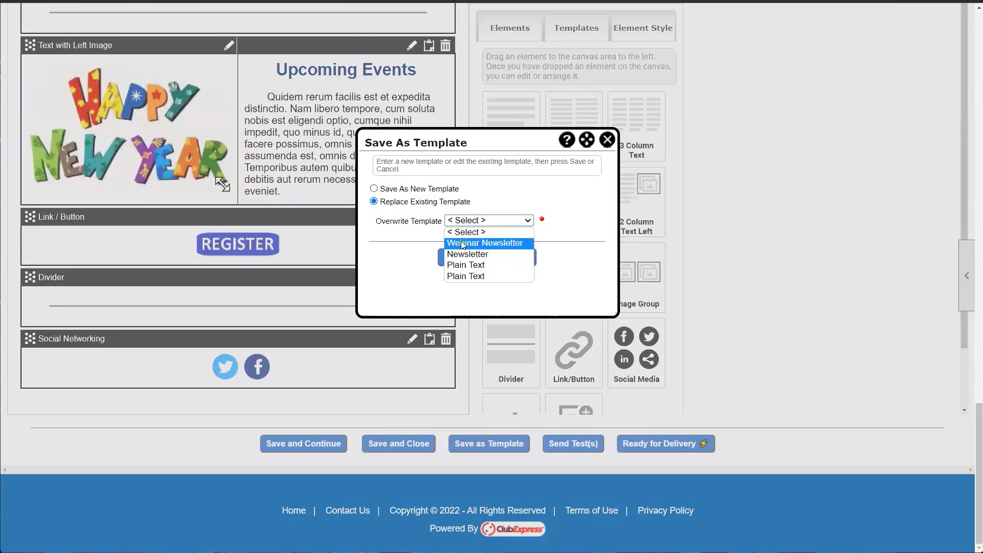
left_click(493, 245)
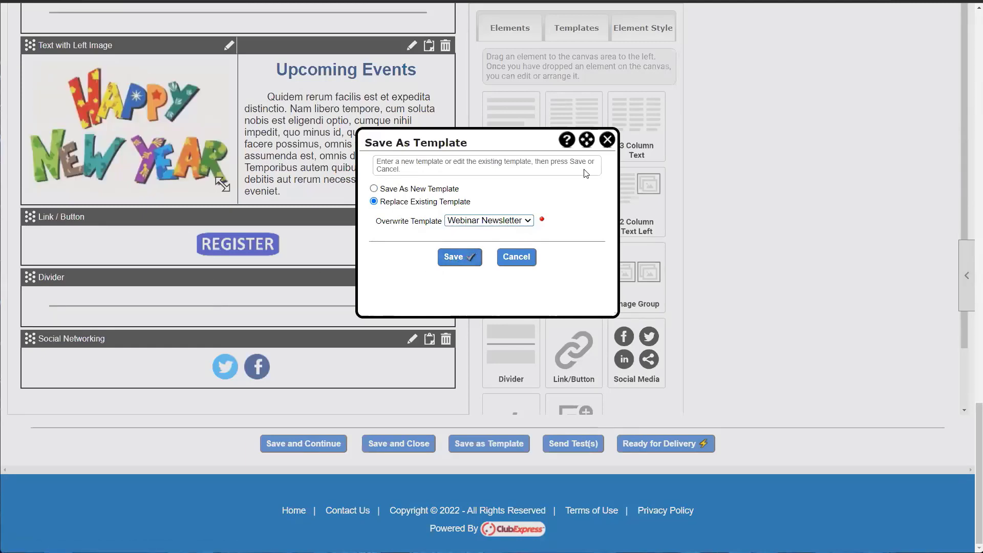
left_click(516, 257)
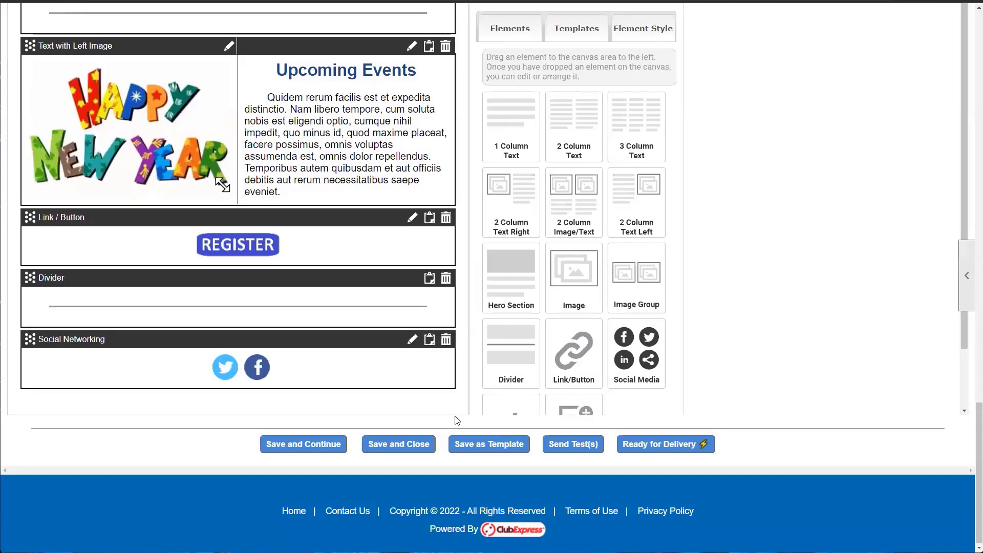
- Leave the newsletter editor for Emailing Administration and start a new emailing
scroll(458, 415, "up", 15)
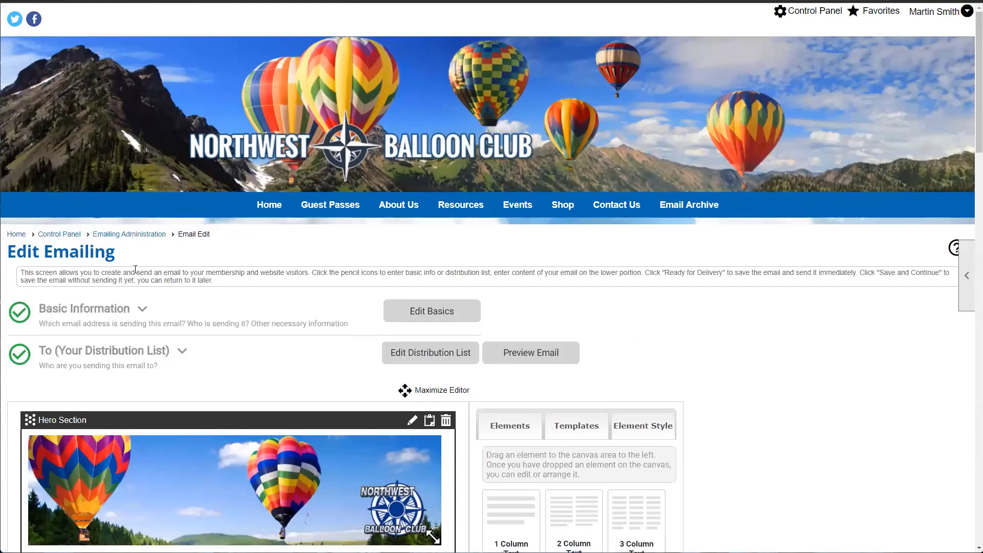
left_click(132, 235)
scroll(341, 385, "down", 1)
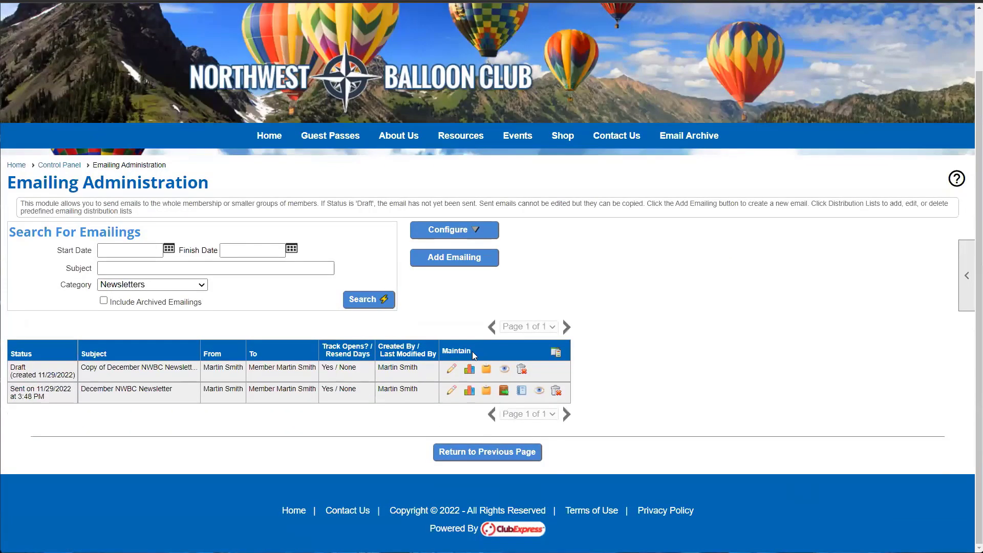
left_click(446, 257)
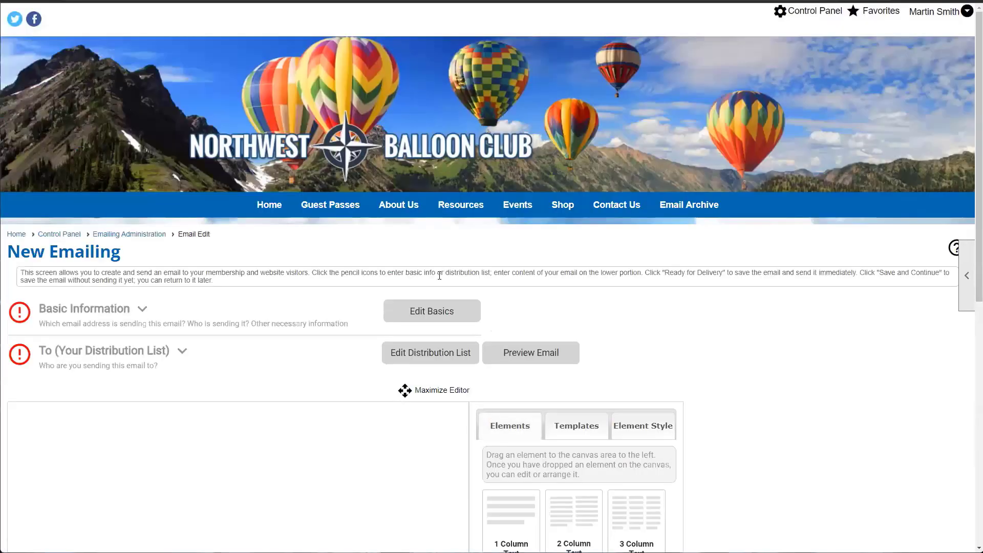
- Add a 1 Column Text, a 2 Column Text Right and a Hero Section element to the empty email canvas
scroll(439, 275, "down", 2)
scroll(209, 402, "down", 3)
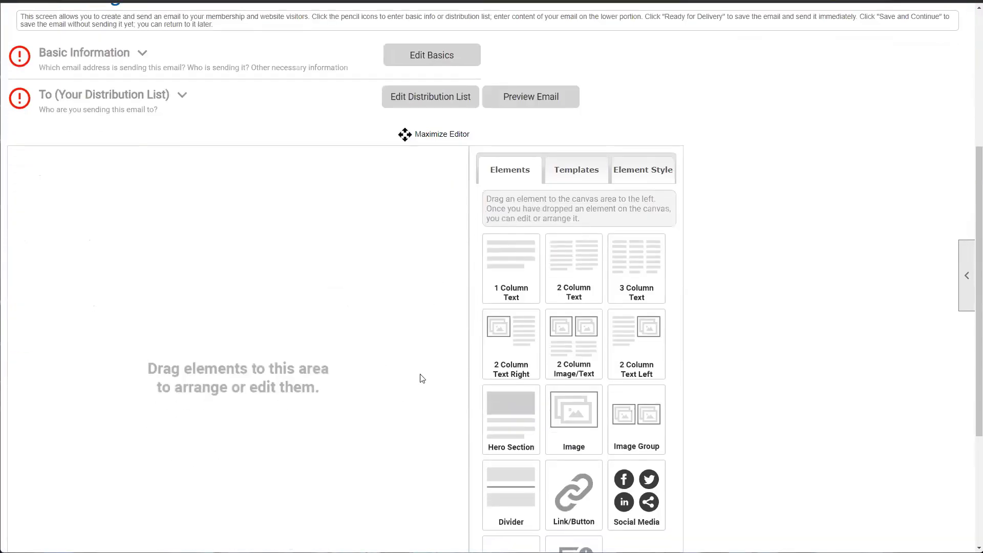
left_click_drag(492, 283, 153, 194)
left_click_drag(511, 343, 240, 287)
left_click_drag(521, 423, 231, 379)
- Delete the One Column Text, Text with Left Image and Hero Section elements from the canvas, confirming each deletion
left_click(446, 164)
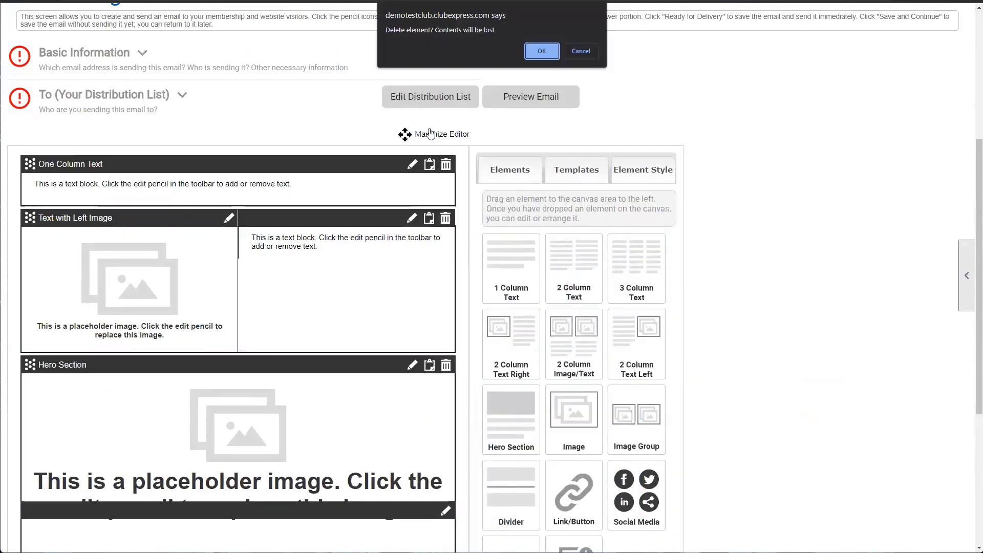
left_click(542, 51)
left_click(446, 164)
left_click(542, 51)
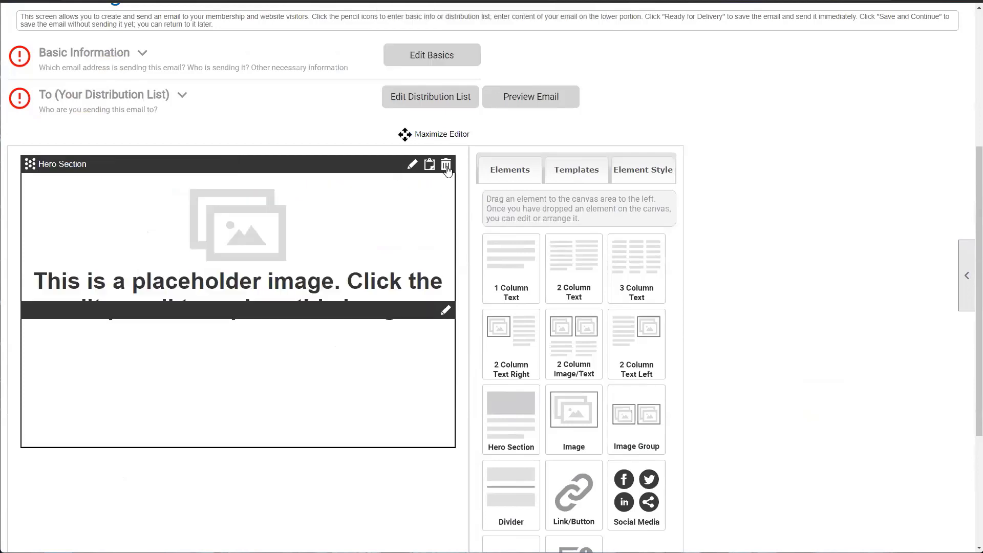
left_click(446, 163)
left_click(541, 51)
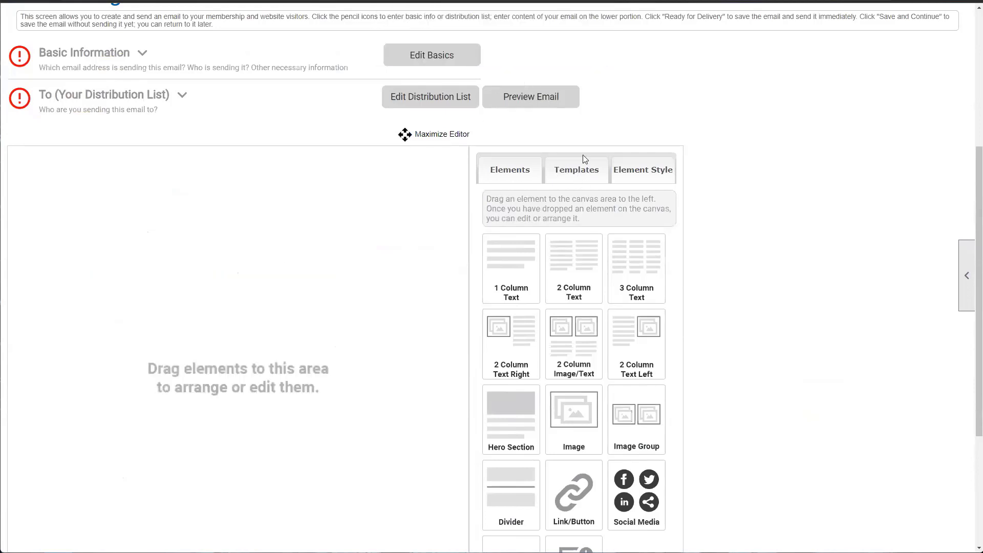
- Insert the Webinar Newsletter template into the empty emailing and review its sections down to the social networking links
left_click(563, 177)
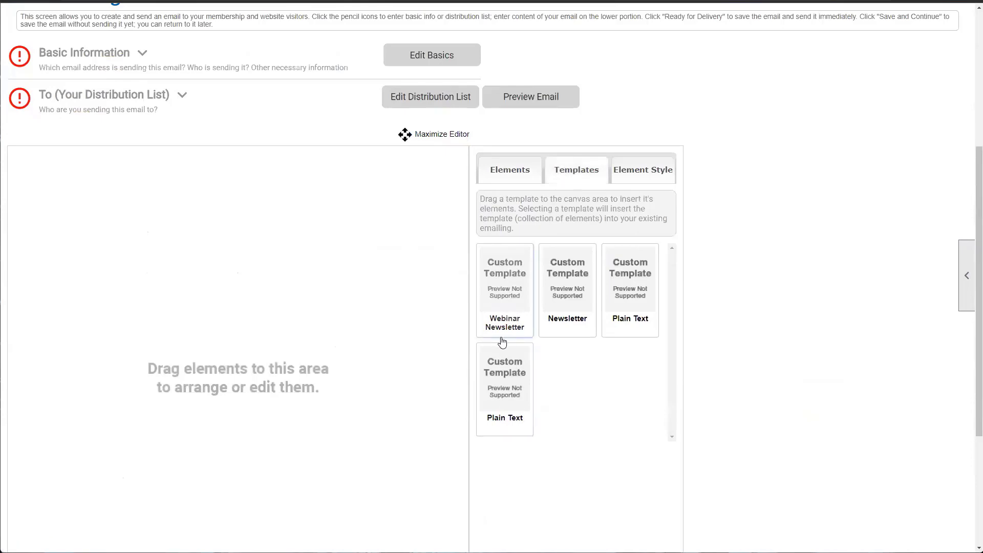
left_click_drag(503, 305, 340, 286)
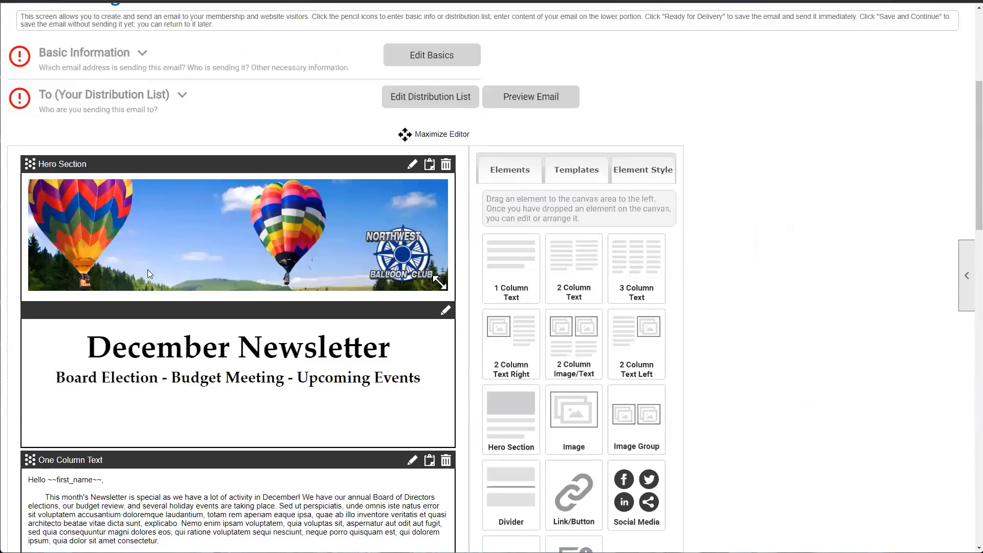
scroll(147, 269, "down", 6)
scroll(148, 274, "down", 10)
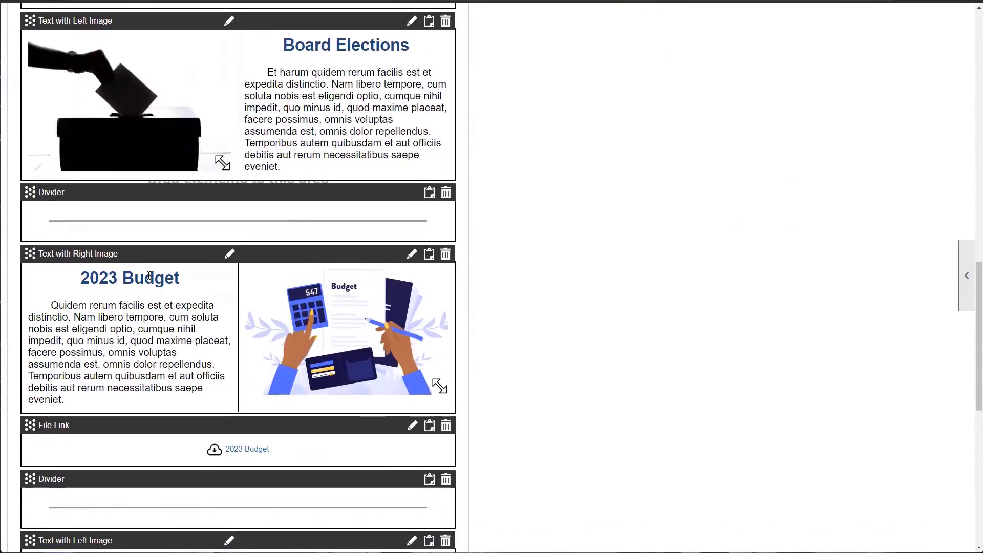
scroll(148, 275, "down", 4)
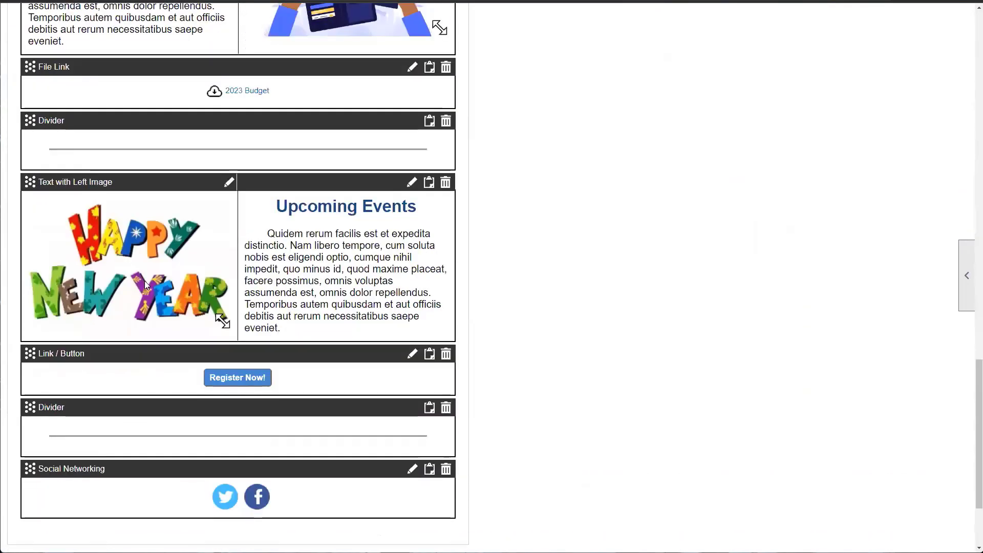
- Change the title text below the Hero Section image to "January Newsletter" and save the text
scroll(273, 463, "up", 9)
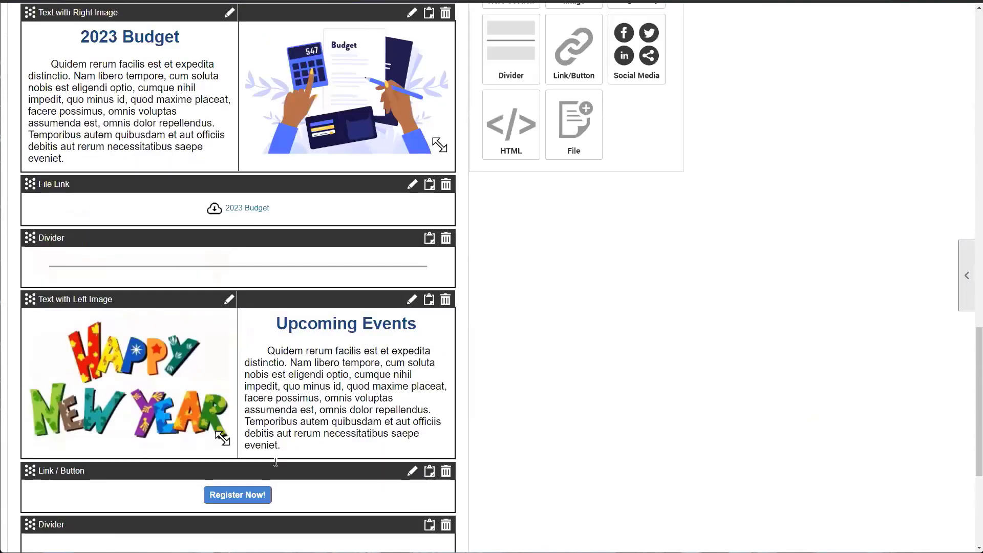
scroll(276, 464, "up", 7)
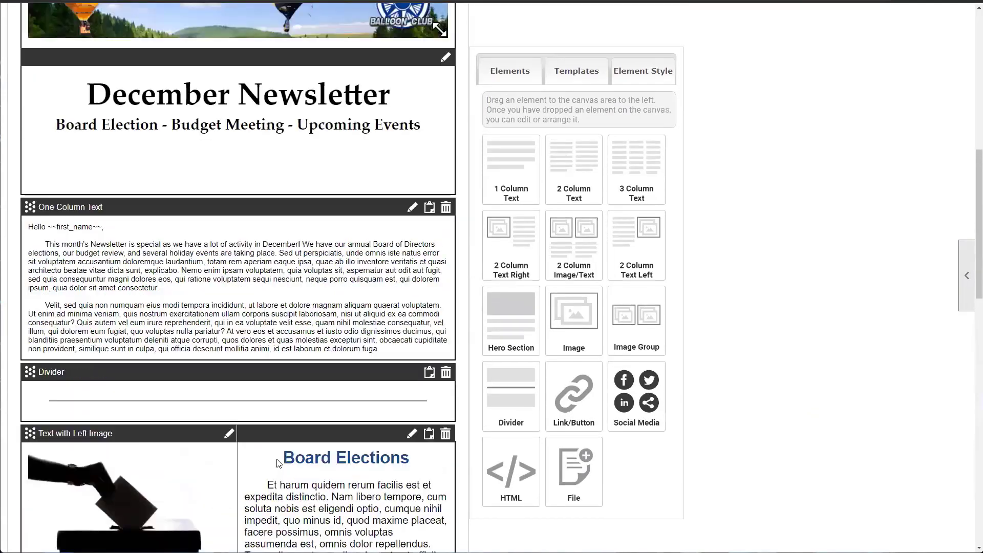
scroll(247, 209, "up", 1)
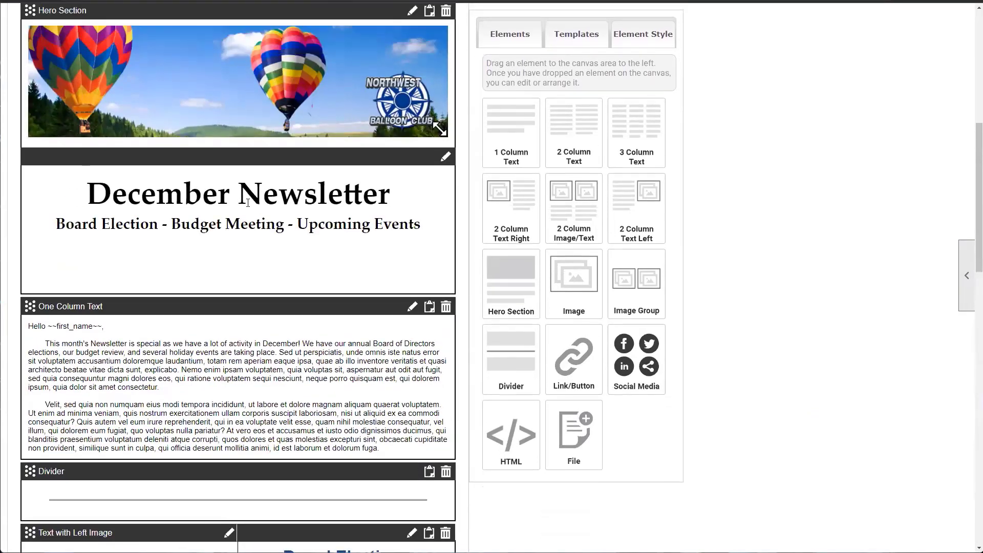
left_click(446, 156)
double_click(209, 135)
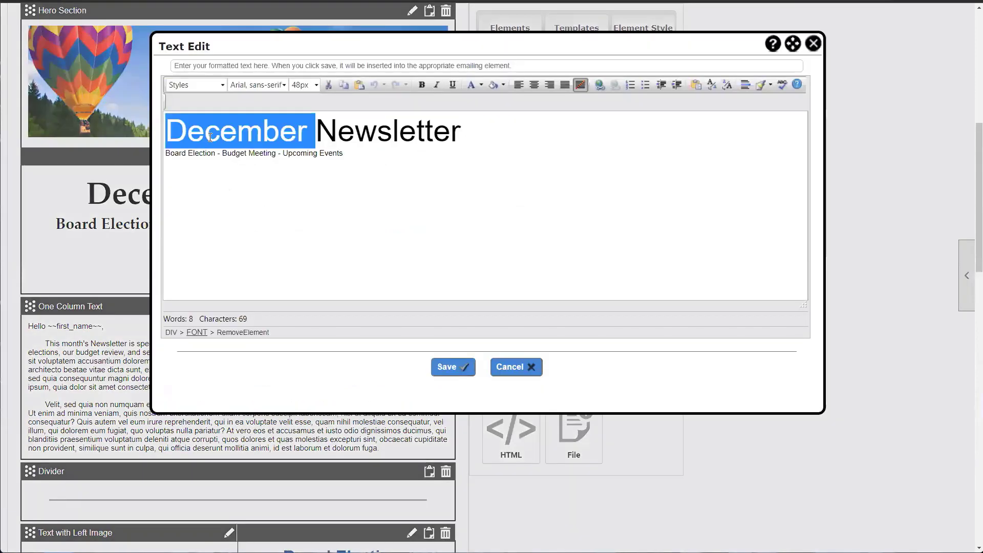
type("Jan")
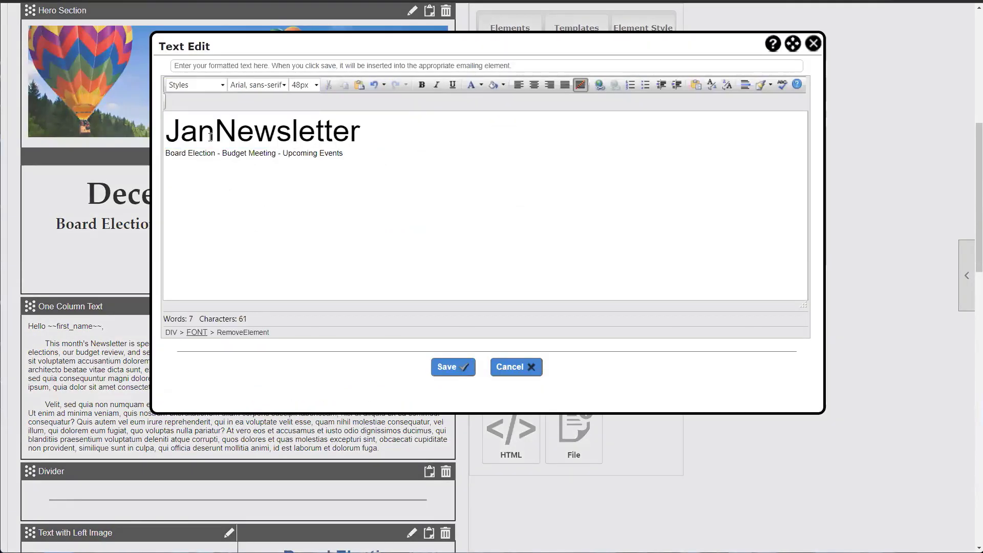
type("uary")
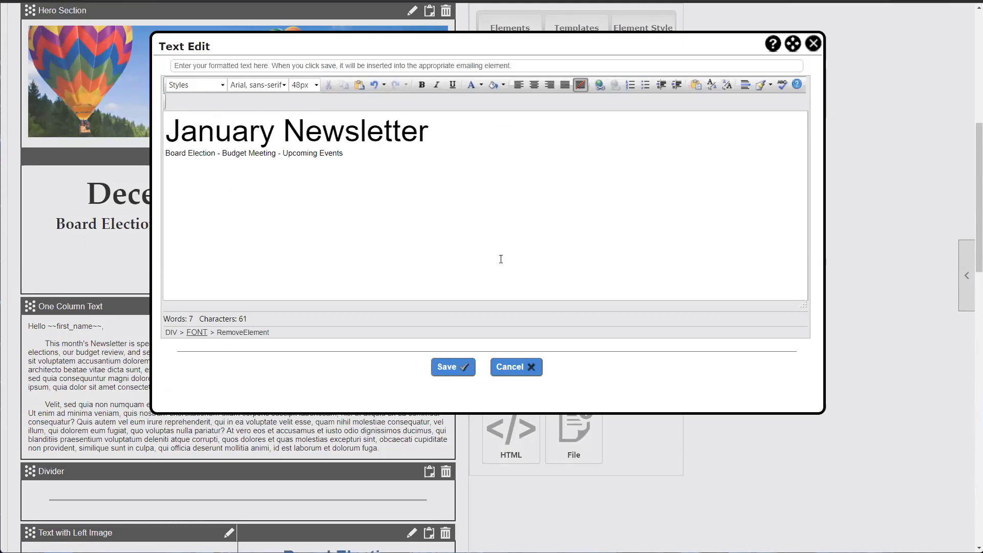
left_click(453, 367)
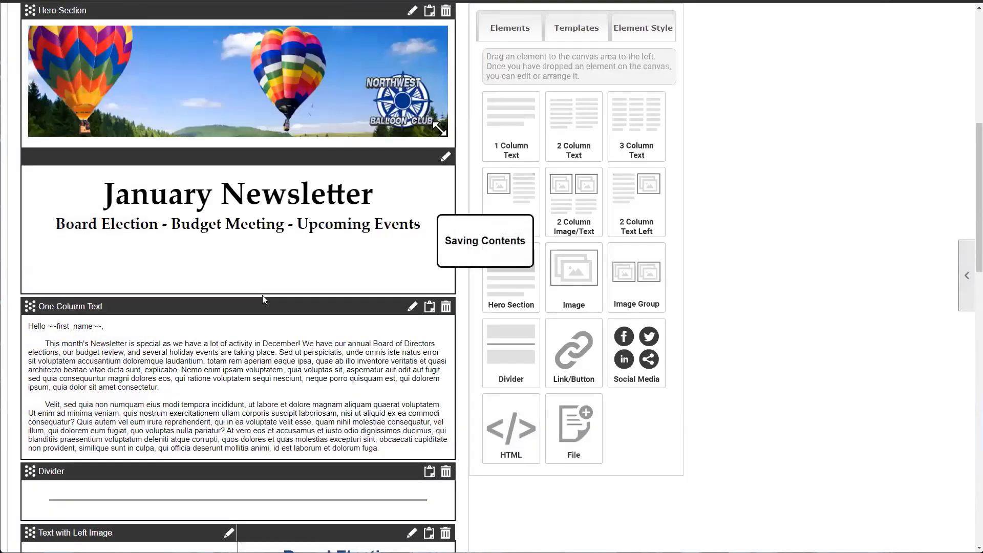
- Review the January newsletter's sections, return to Emailing Administration, and open the configuration page for email templates
scroll(263, 299, "up", 1)
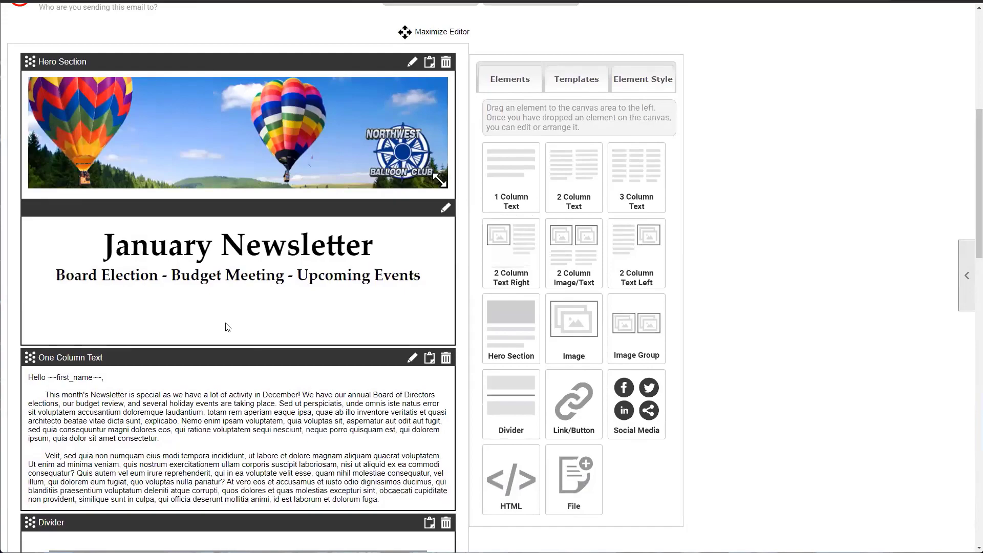
scroll(228, 327, "down", 10)
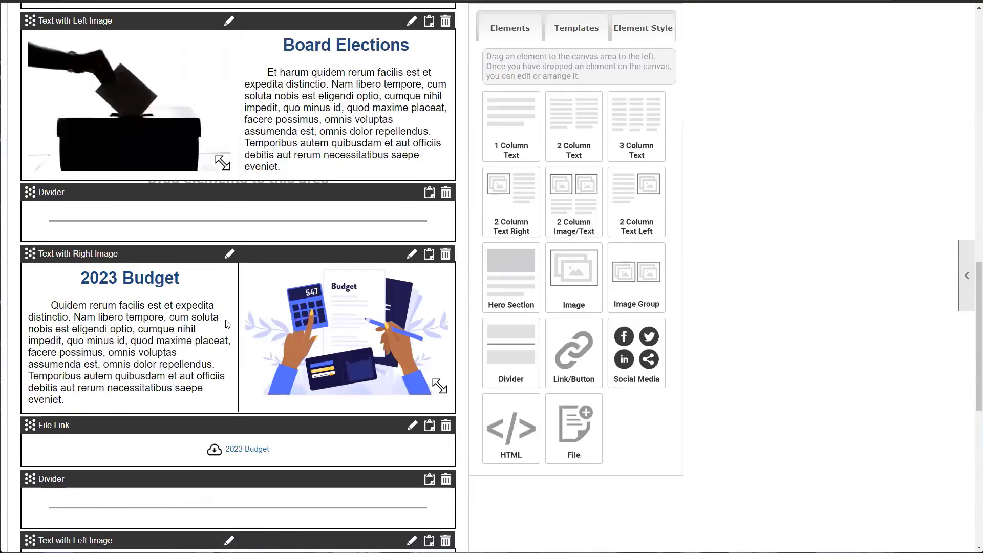
scroll(228, 324, "down", 7)
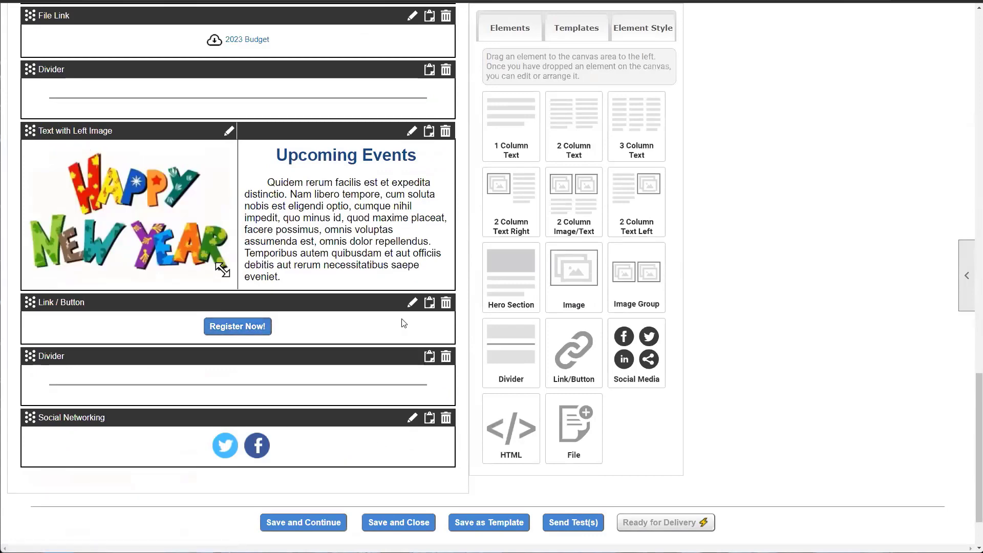
scroll(502, 525, "up", 15)
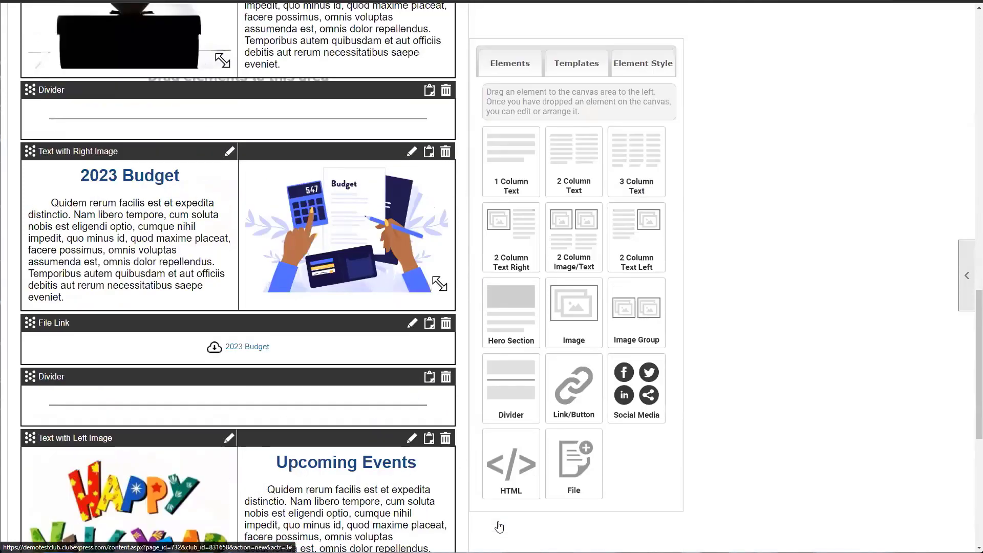
scroll(500, 522, "up", 5)
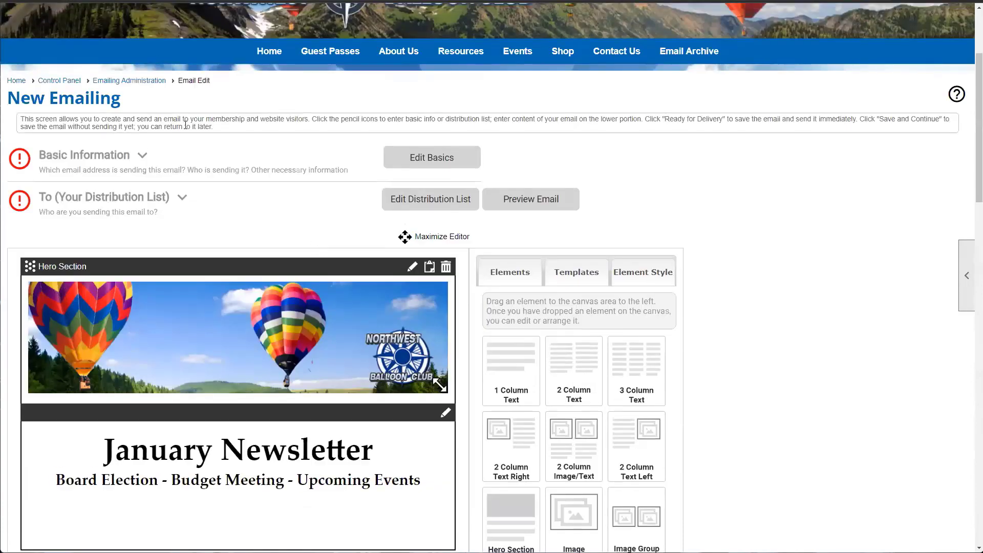
left_click(144, 81)
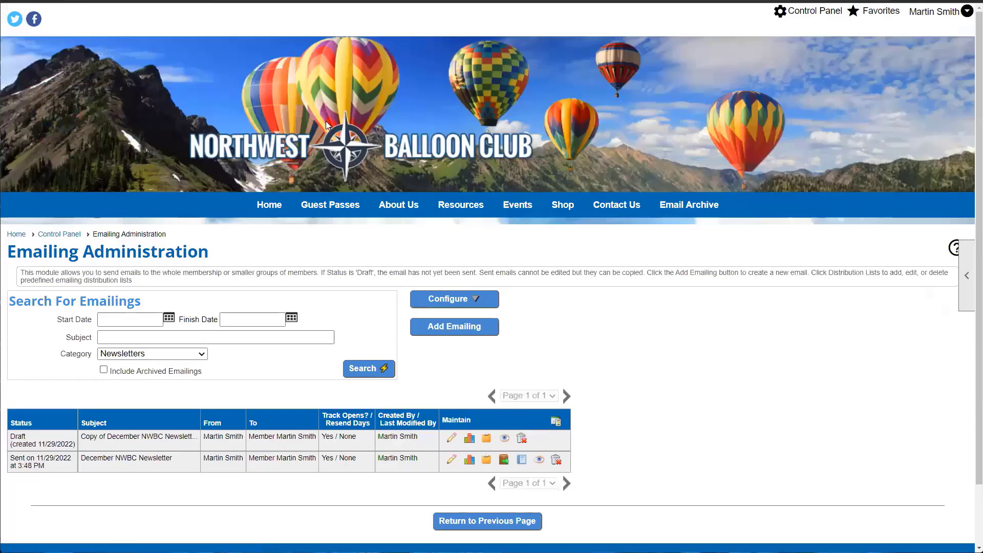
left_click(454, 305)
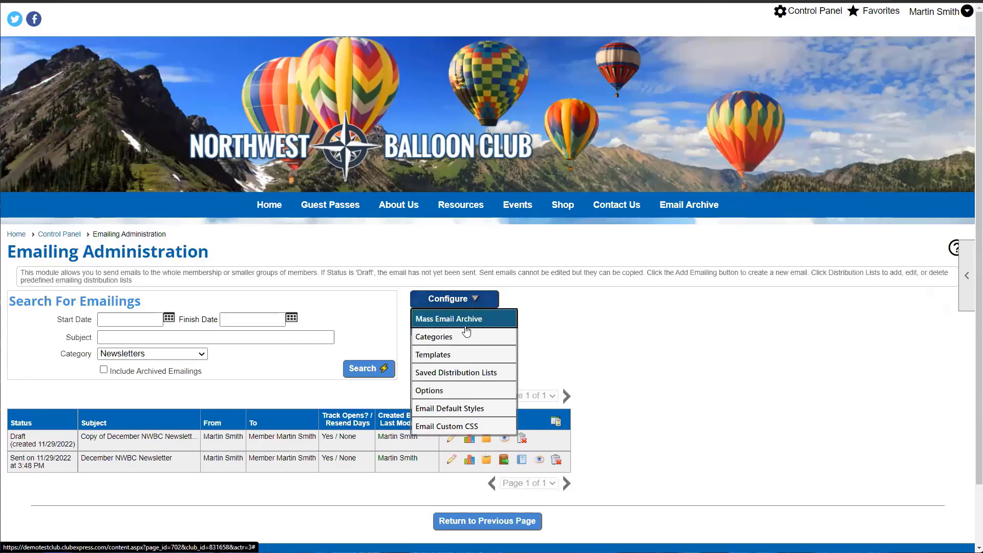
left_click(427, 356)
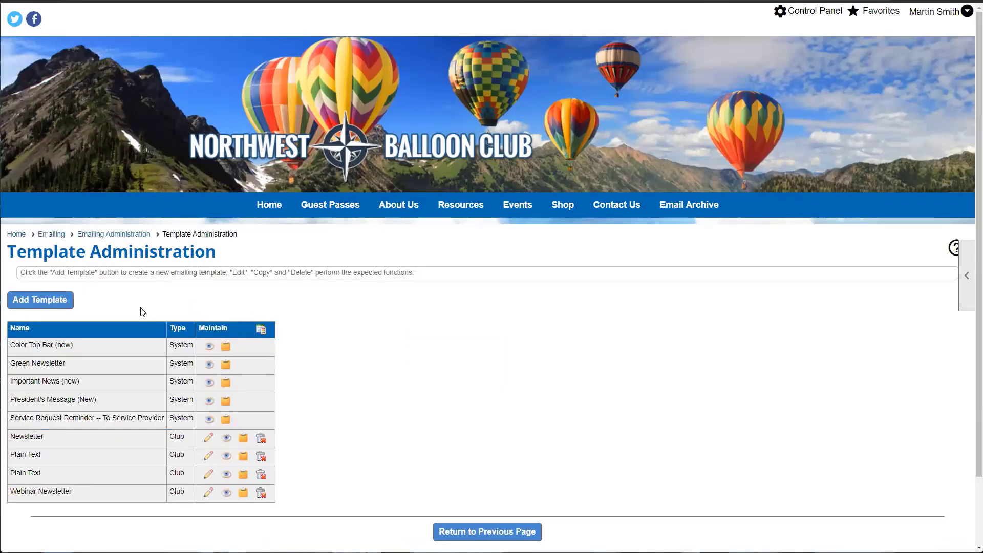
- Open the Webinar Newsletter template for editing, review its sections down to the social networking links, and leave without saving
scroll(117, 338, "down", 1)
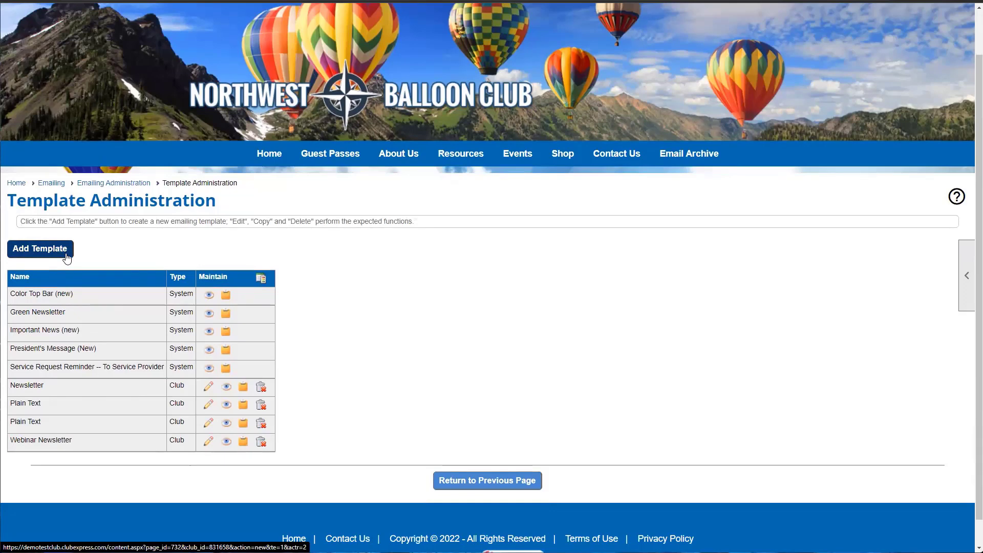
left_click(210, 442)
scroll(246, 295, "down", 7)
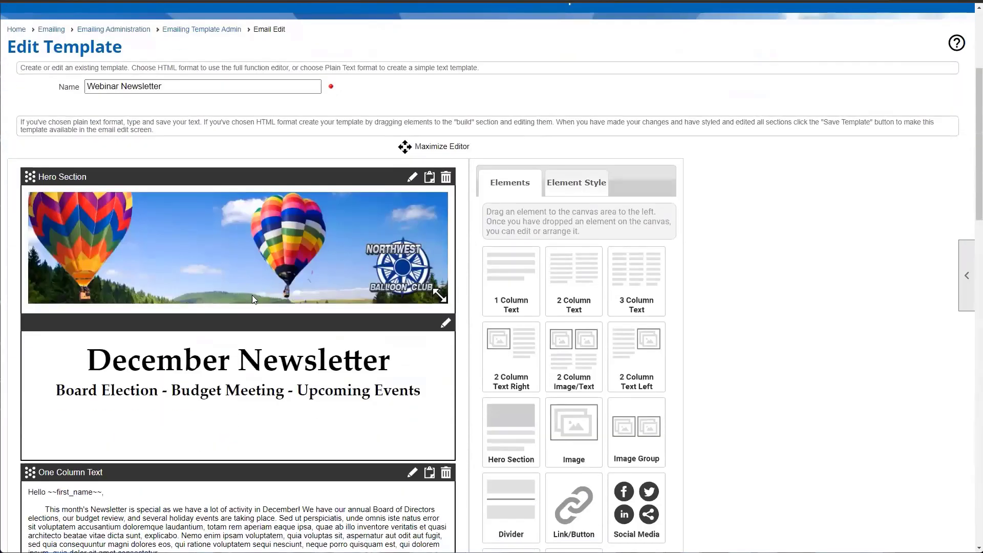
scroll(244, 295, "up", 3)
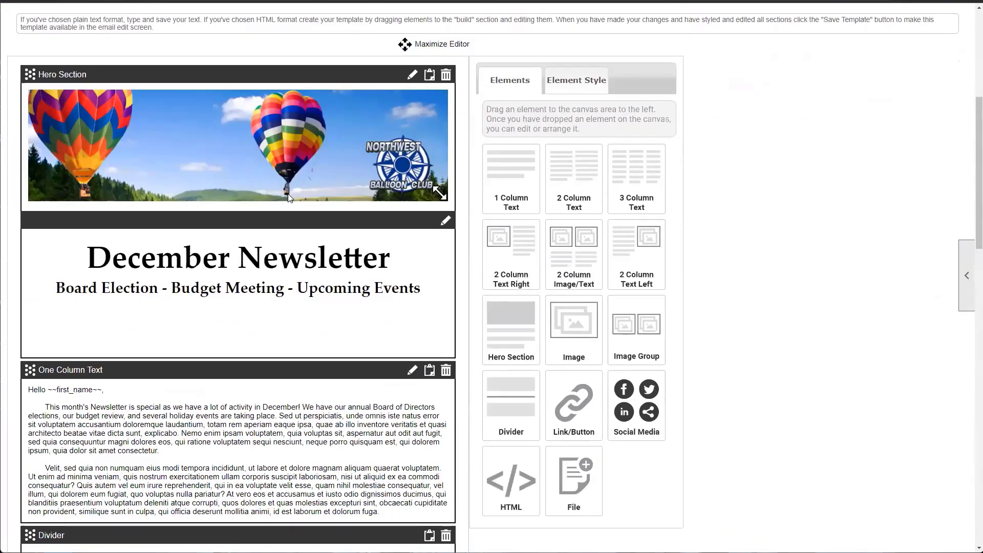
scroll(288, 197, "down", 2)
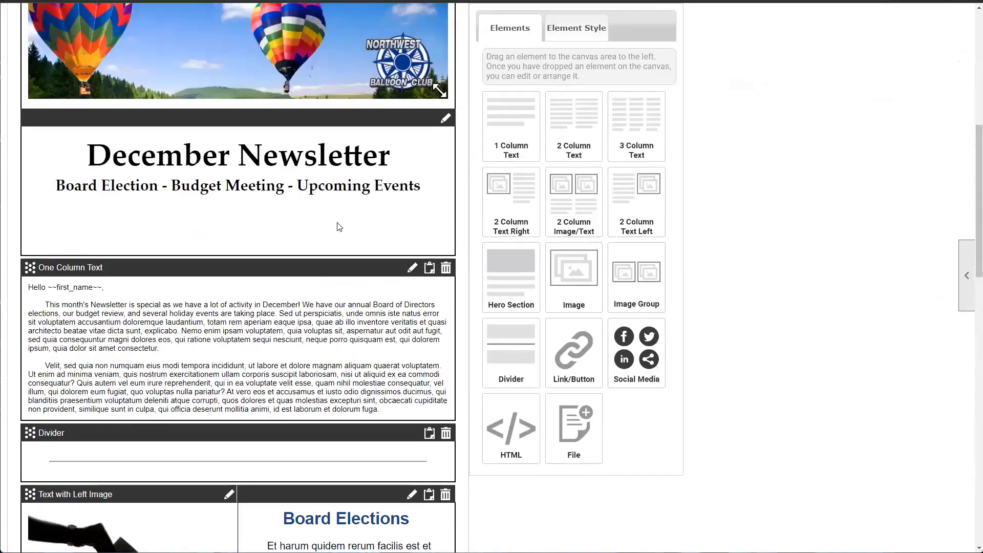
scroll(314, 289, "up", 1)
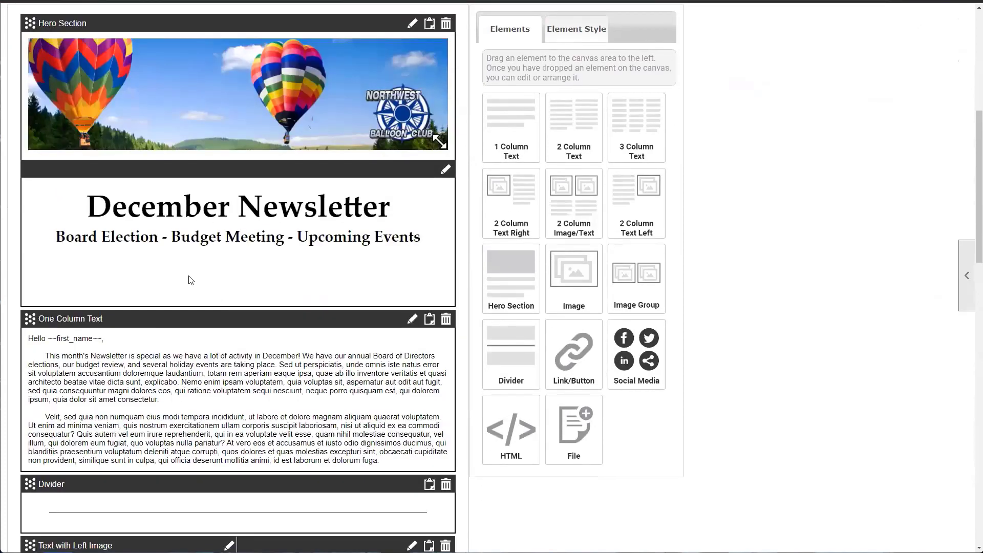
scroll(251, 334, "up", 3)
scroll(252, 331, "down", 20)
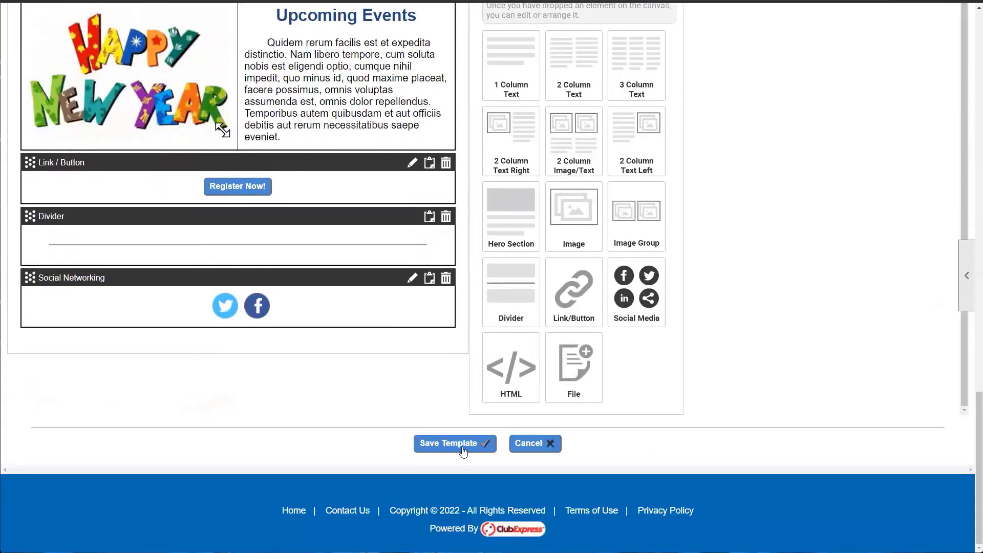
left_click(528, 444)
scroll(357, 381, "down", 2)
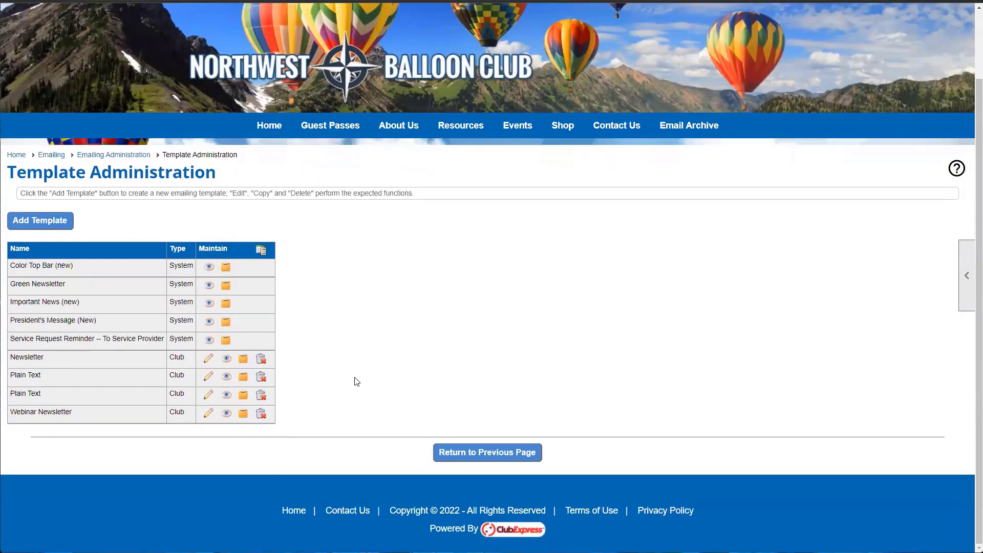
- Look over the system templates in the list and preview the Important News (new) template
left_click_drag(27, 267, 184, 338)
left_click(184, 339)
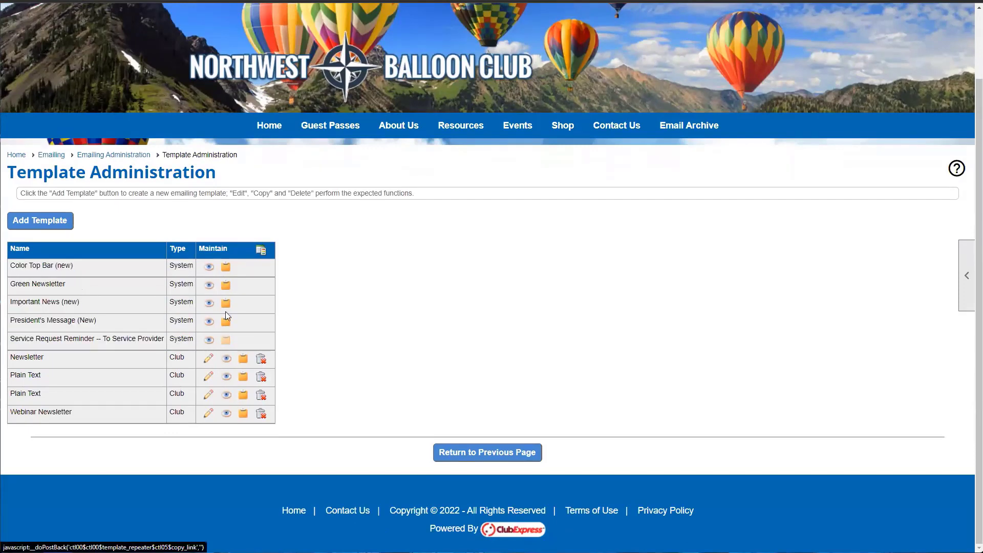
left_click_drag(19, 269, 126, 338)
left_click(126, 337)
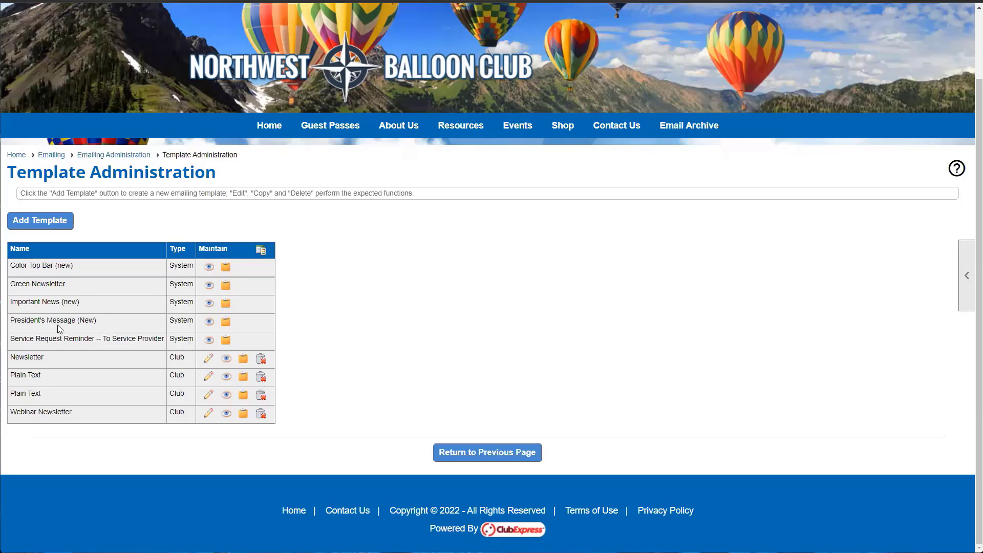
left_click(209, 303)
left_click(324, 187)
- Copy the Important News (new) system template into the club's templates and locate the copy in the list
left_click(228, 305)
left_click(467, 311)
scroll(95, 388, "down", 1)
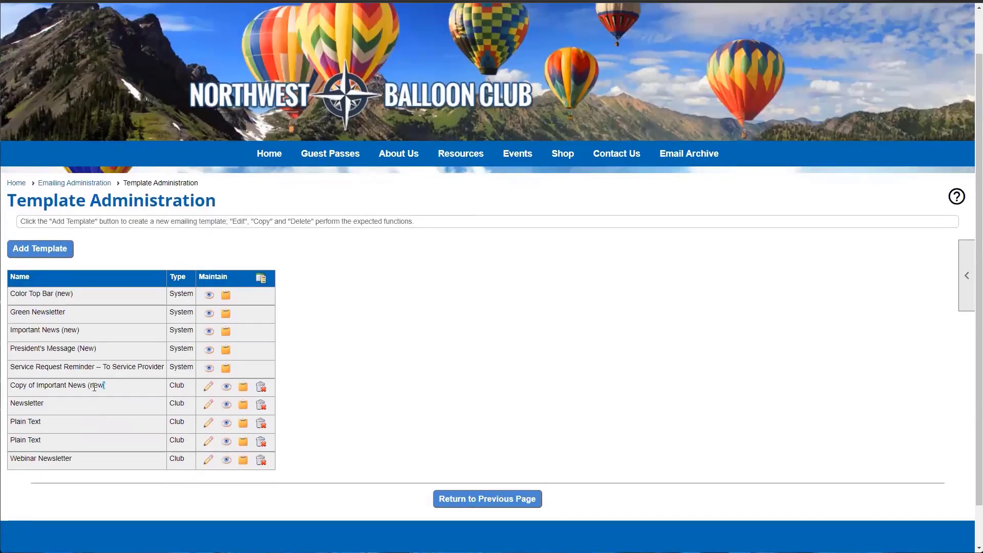
left_click_drag(94, 388, 2, 392)
left_click_drag(145, 400, 148, 307)
left_click(21, 304)
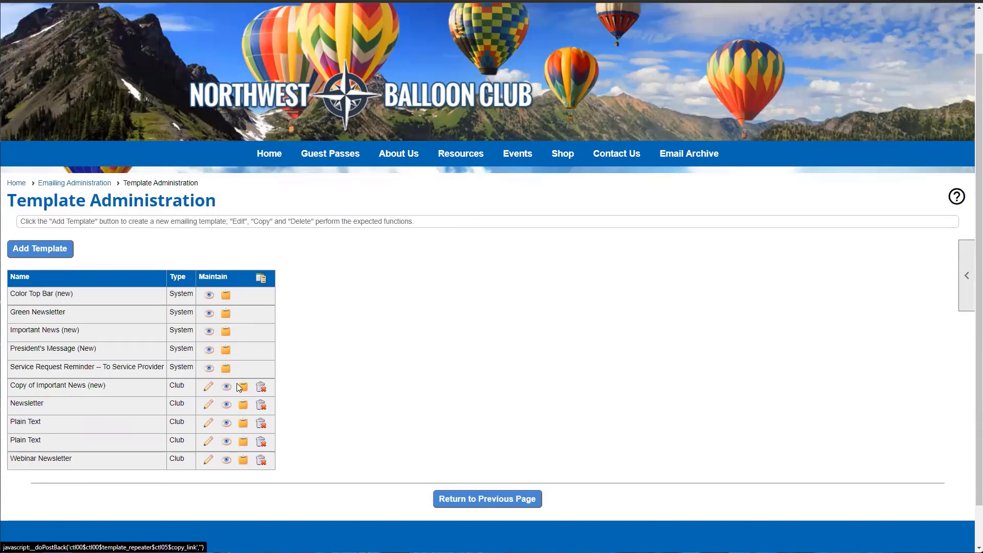
left_click_drag(11, 388, 109, 391)
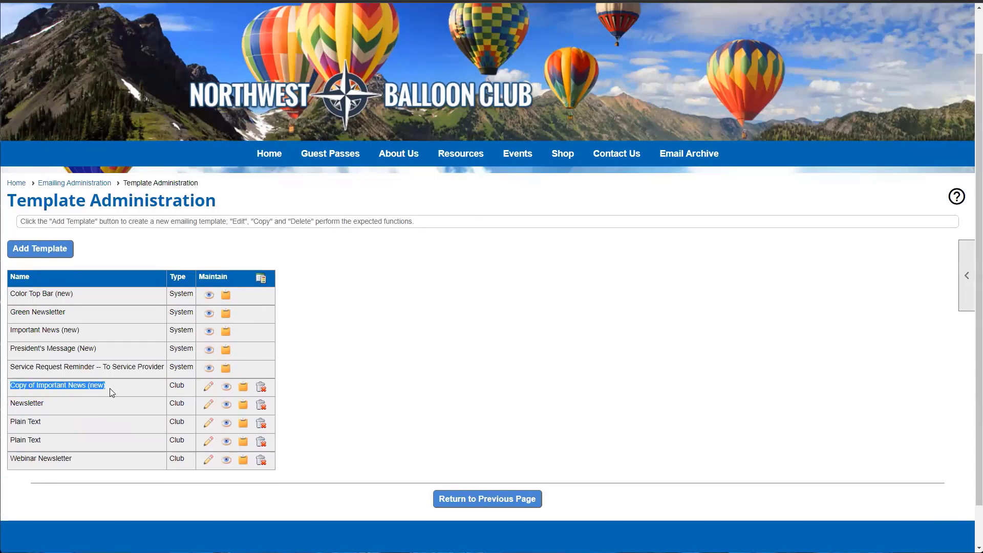
left_click(142, 397)
- Open the copy of Important News (new) for editing, review its sections, and return to Emailing Administration without saving
left_click(209, 390)
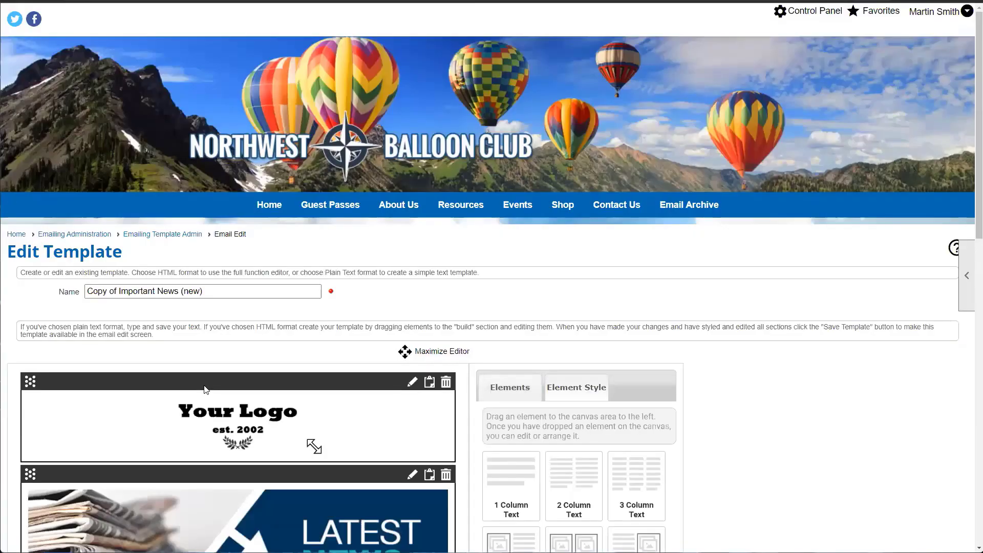
scroll(204, 385, "down", 5)
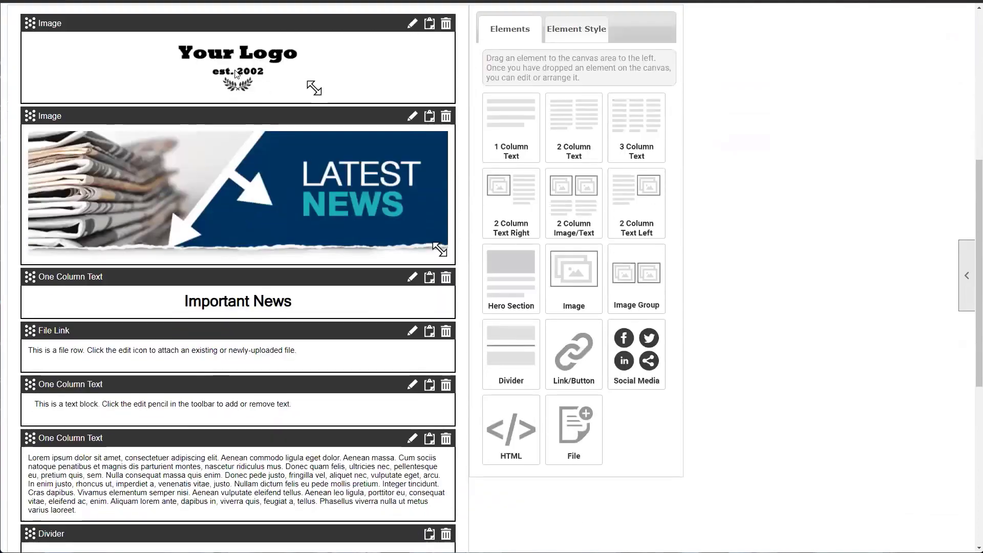
scroll(231, 113, "down", 2)
scroll(204, 205, "down", 6)
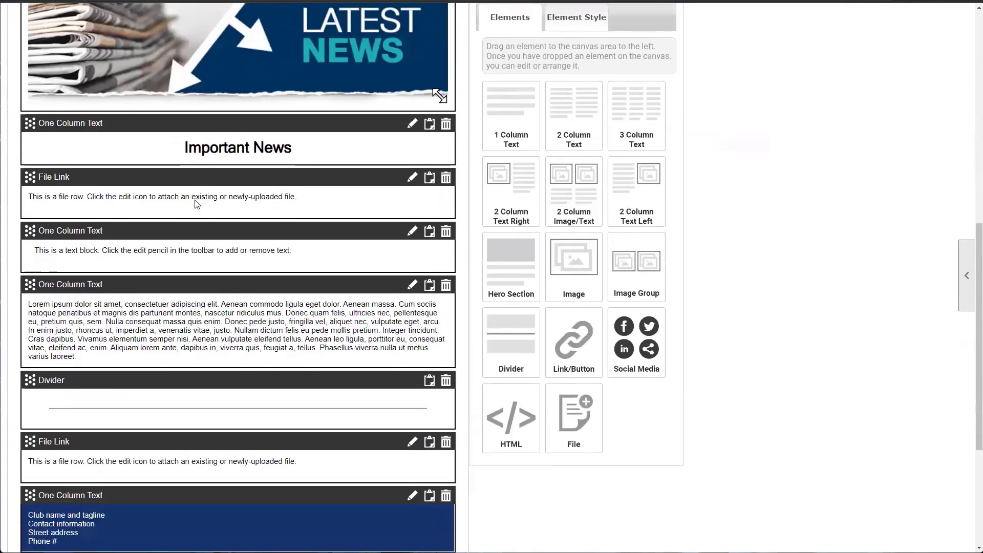
scroll(340, 399, "up", 5)
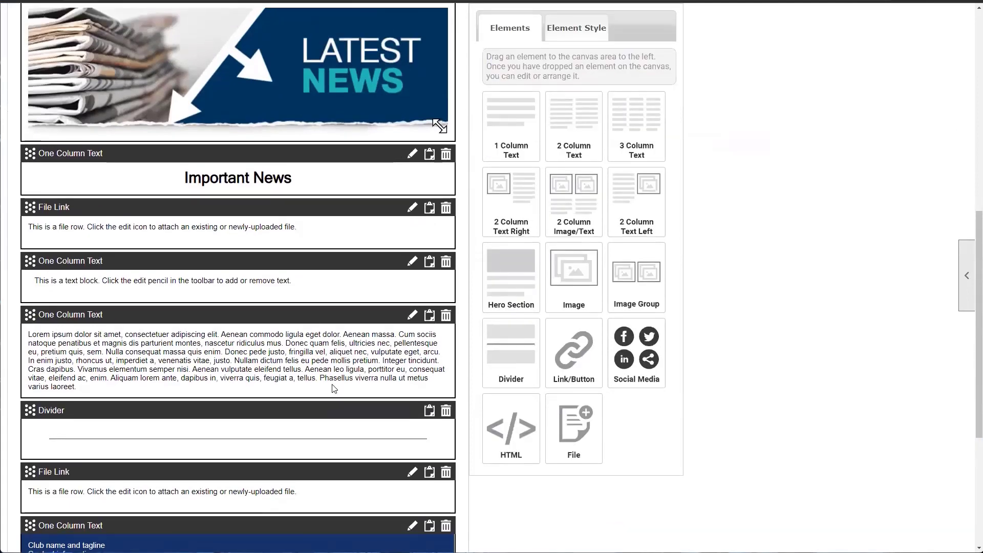
scroll(334, 389, "up", 1)
scroll(334, 389, "down", 3)
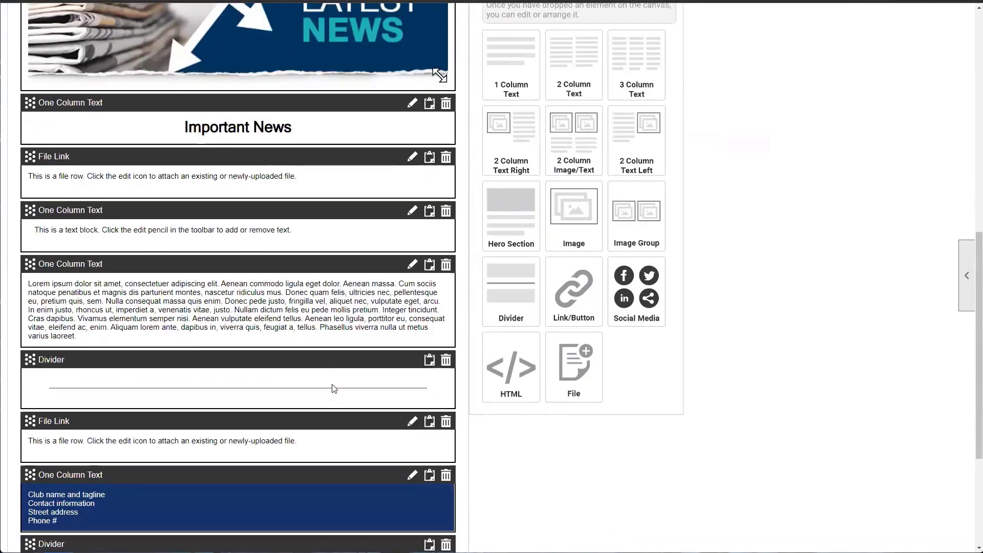
scroll(334, 388, "down", 5)
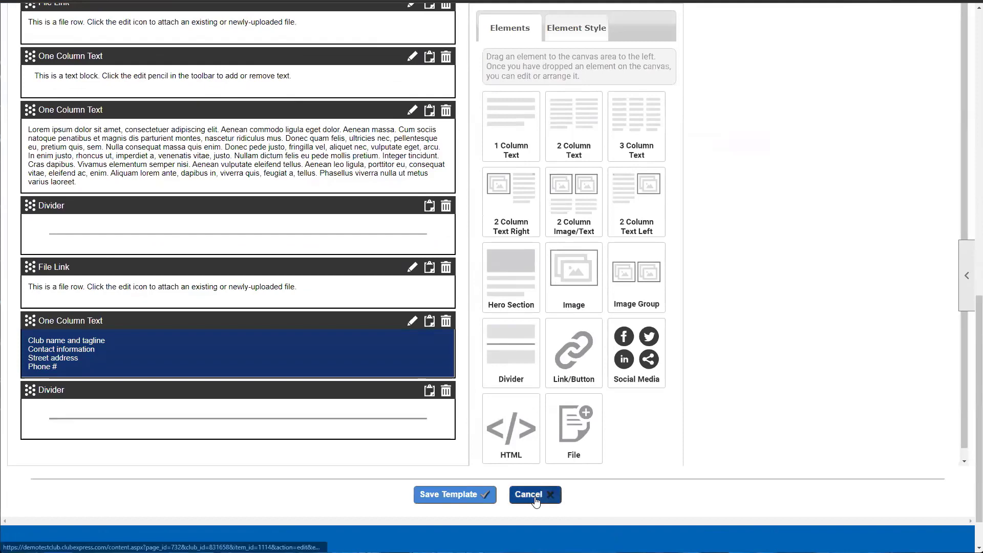
left_click(533, 494)
left_click(497, 507)
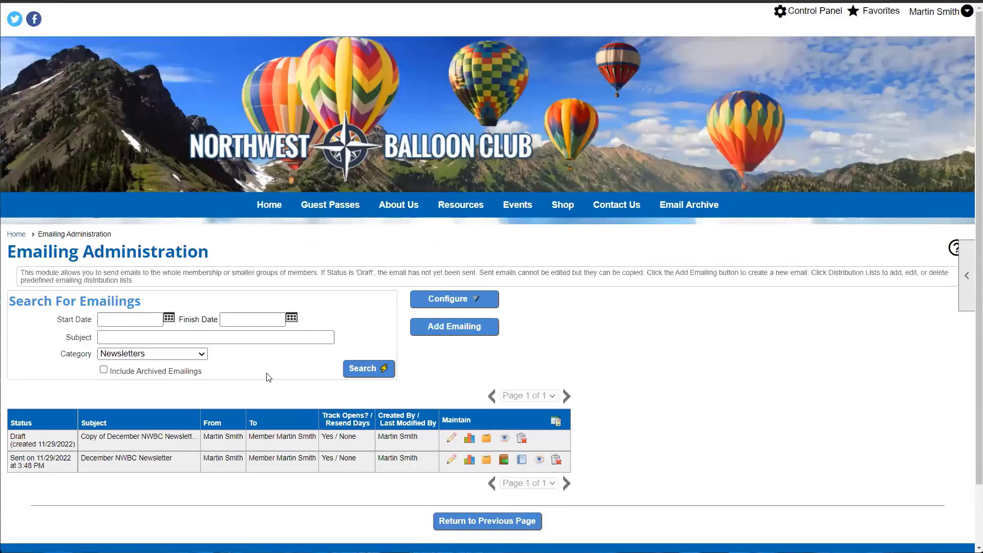
- Open the Email Custom CSS configuration, examine the custom CSS area, and cancel back to Emailing Administration
left_click(472, 303)
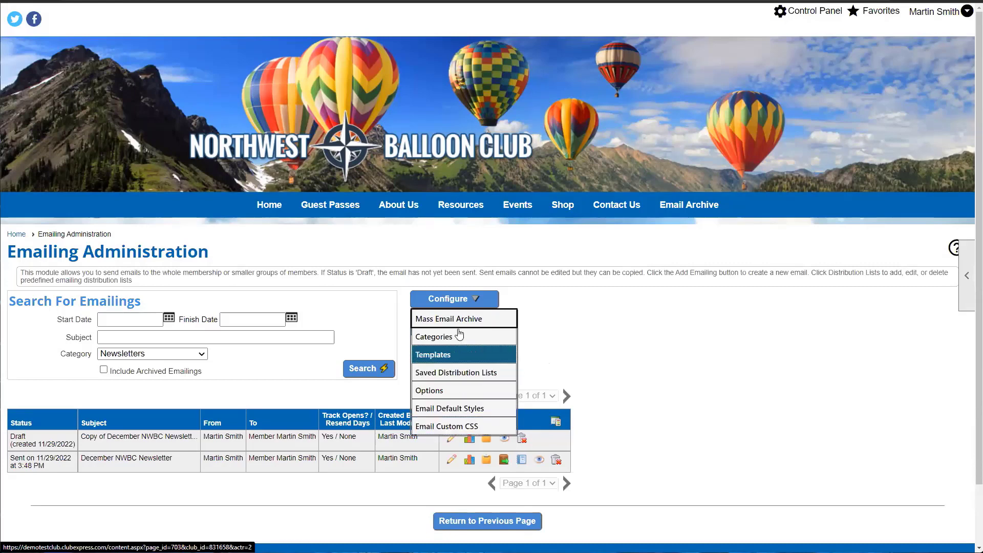
left_click(430, 432)
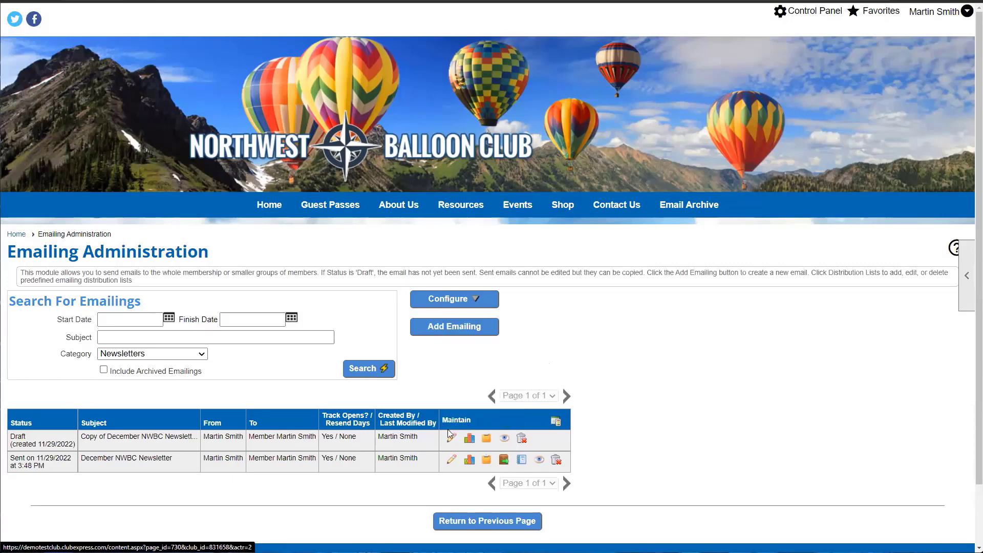
left_click_drag(7, 308, 116, 308)
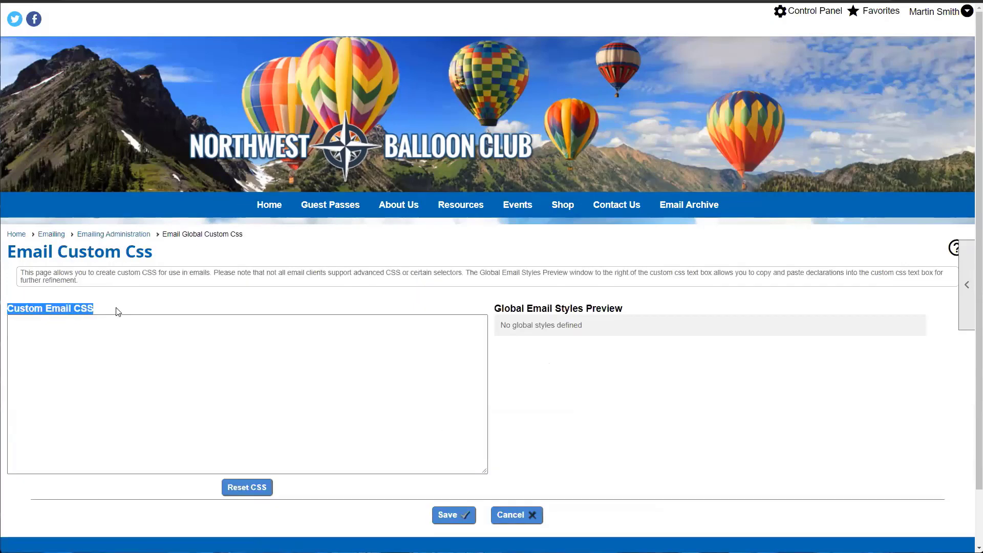
left_click(115, 310)
left_click(92, 351)
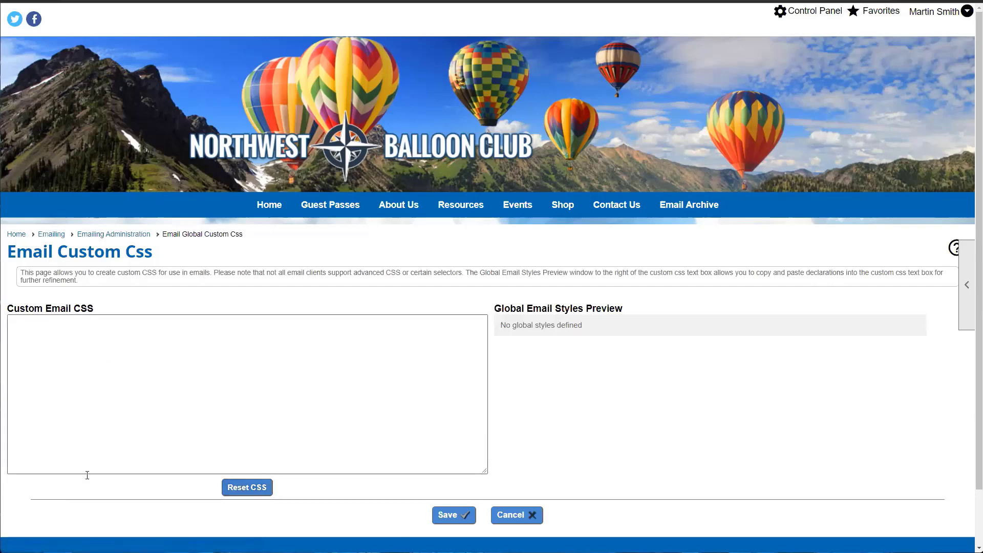
left_click(523, 517)
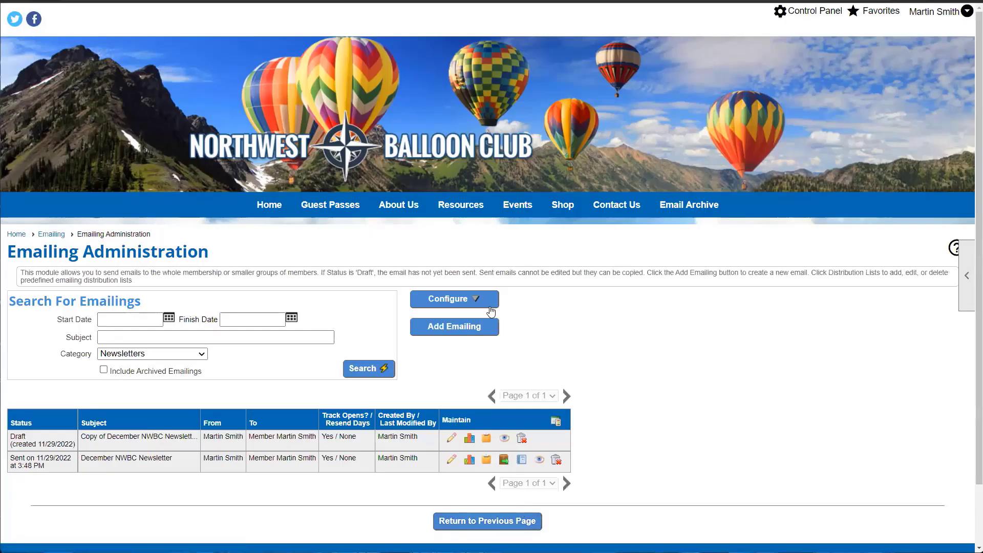
- Open the Email Default Styles configuration and expand the Email Headings settings to show the Heading 1 options
left_click(489, 303)
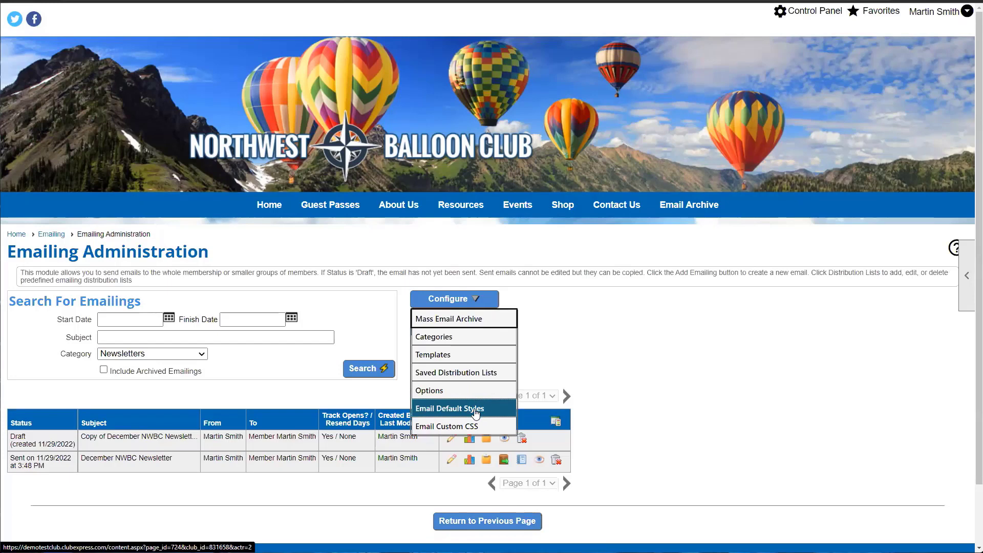
left_click(447, 409)
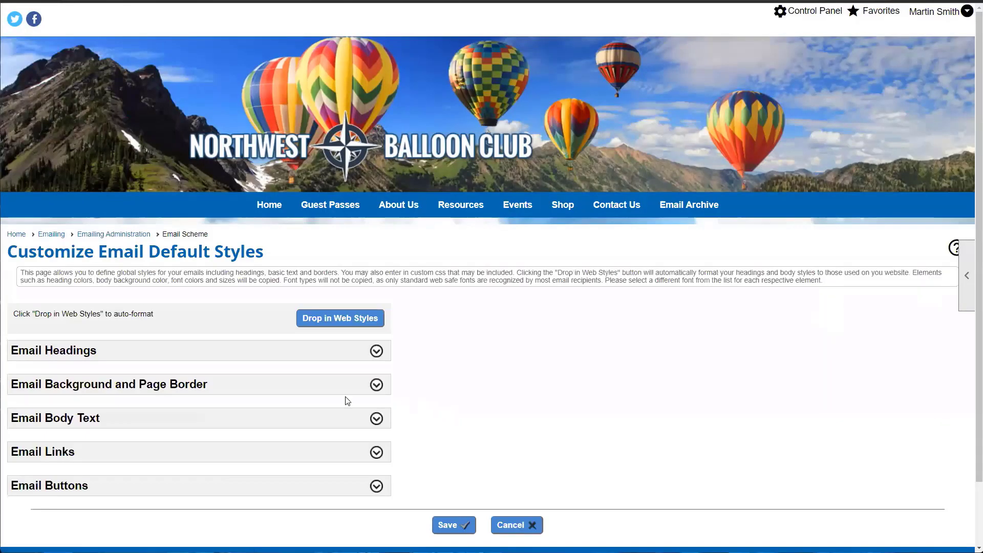
scroll(270, 388, "down", 3)
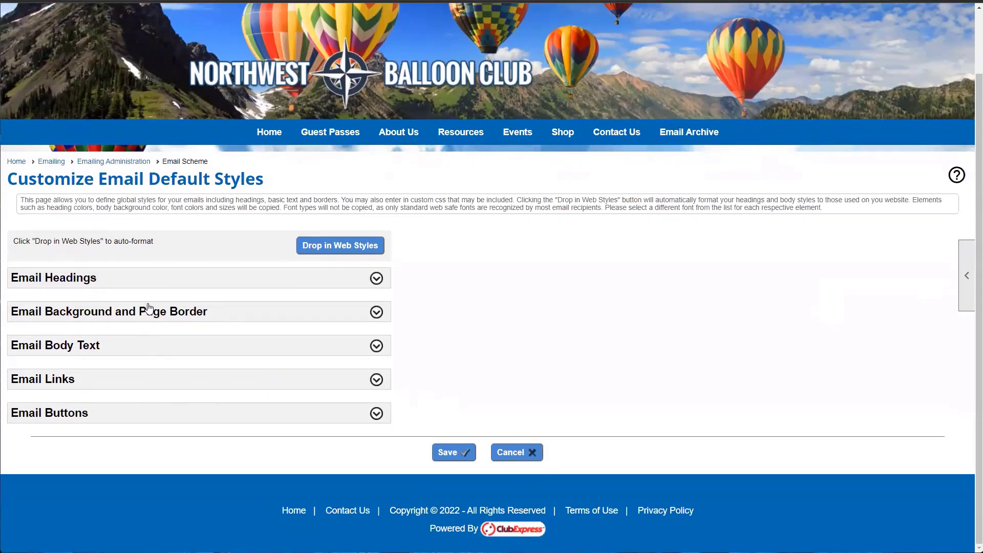
left_click(338, 259)
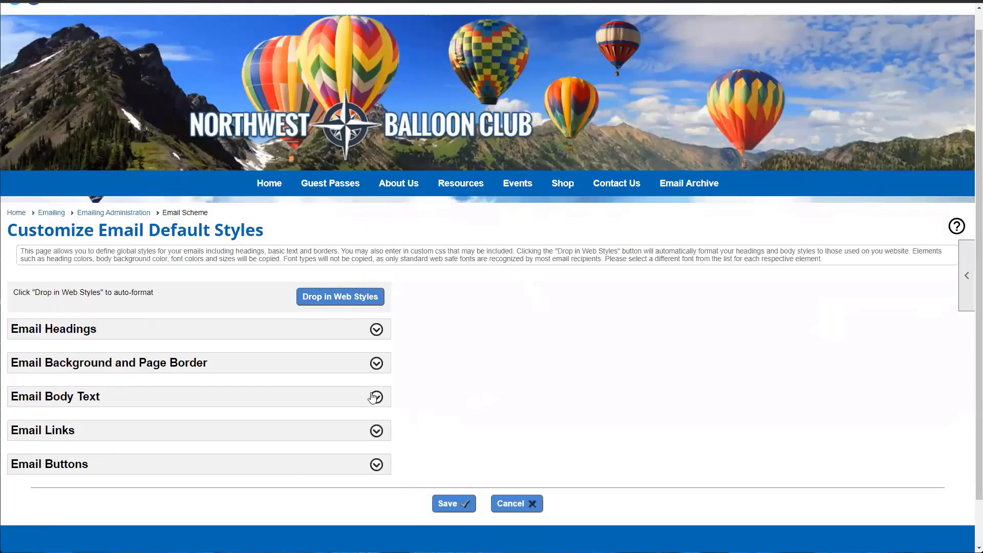
left_click(376, 330)
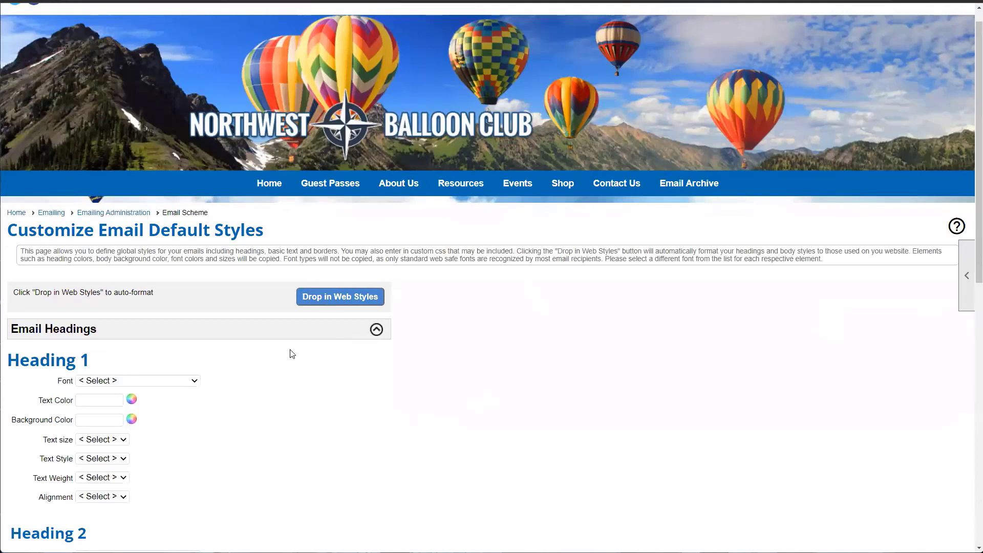
scroll(290, 351, "down", 2)
left_click_drag(28, 255, 117, 265)
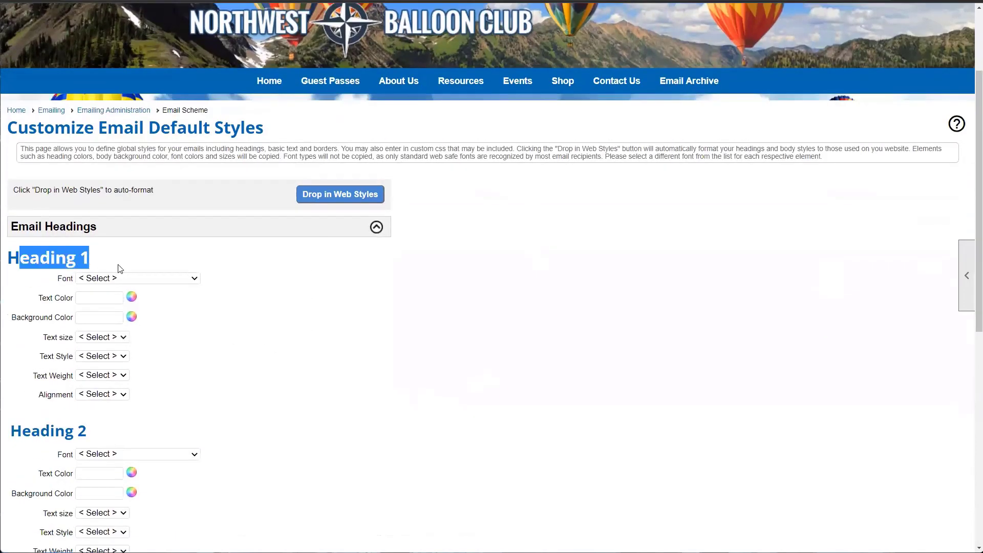
left_click(119, 268)
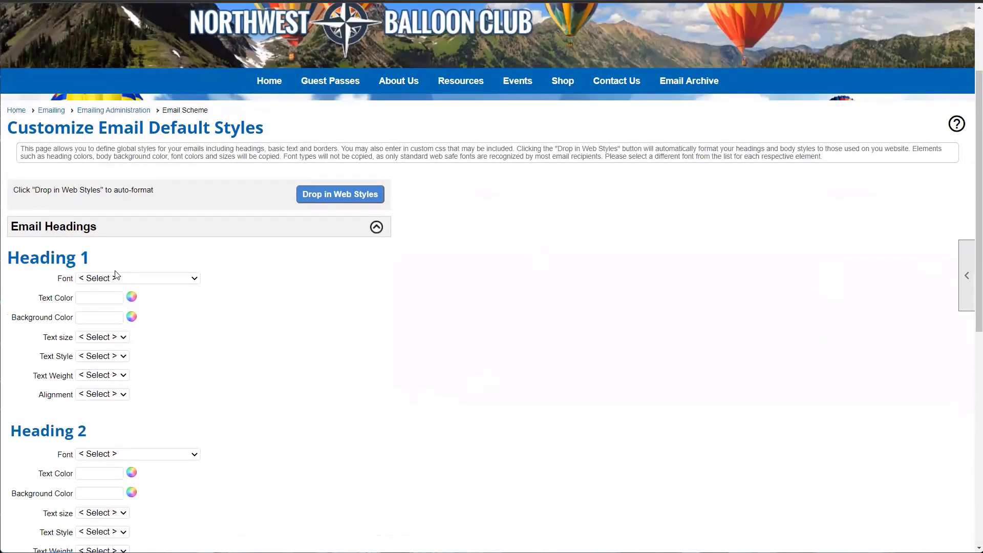
- Set the Heading 1 font to Arial Black and collapse the Email Headings settings
left_click(116, 279)
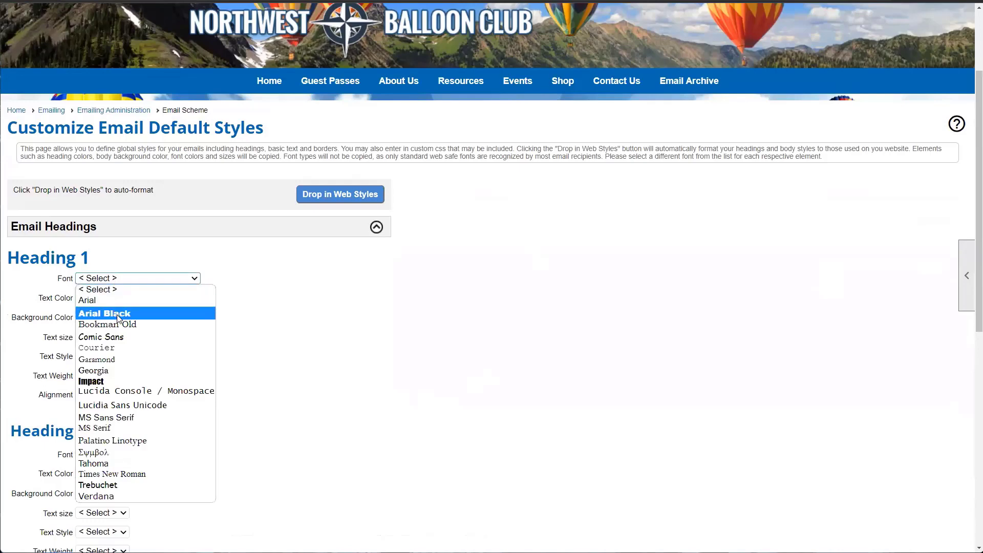
left_click(118, 319)
left_click_drag(20, 257, 103, 261)
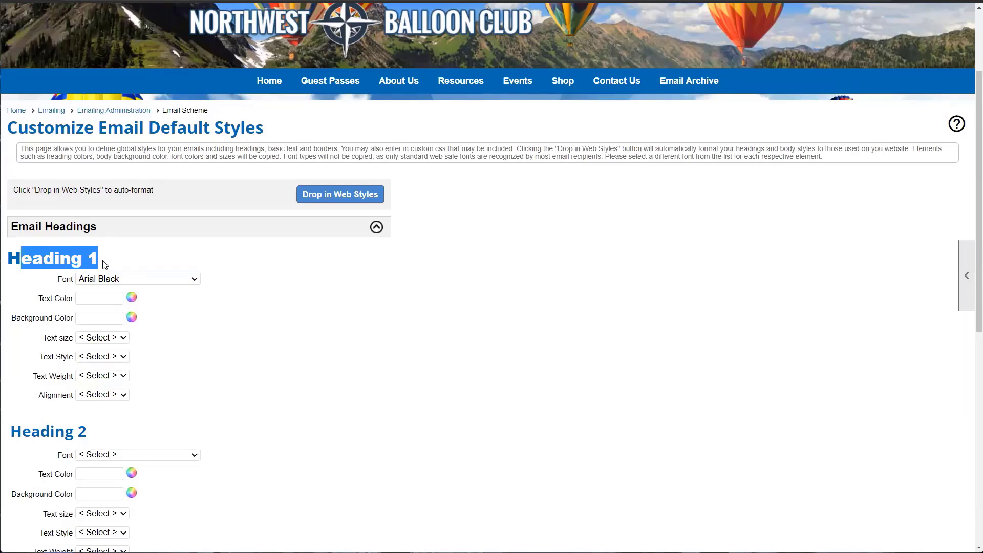
scroll(307, 219, "down", 1)
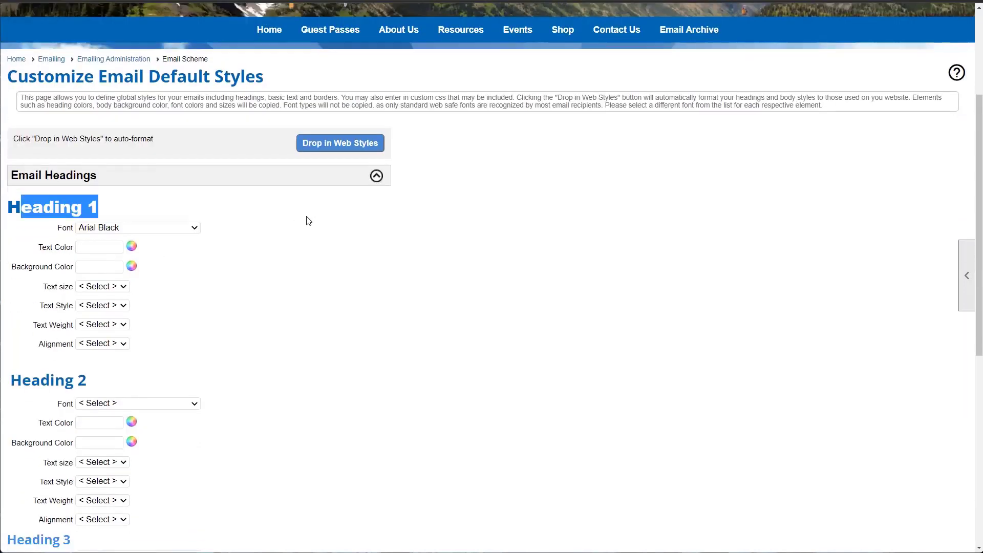
left_click(374, 176)
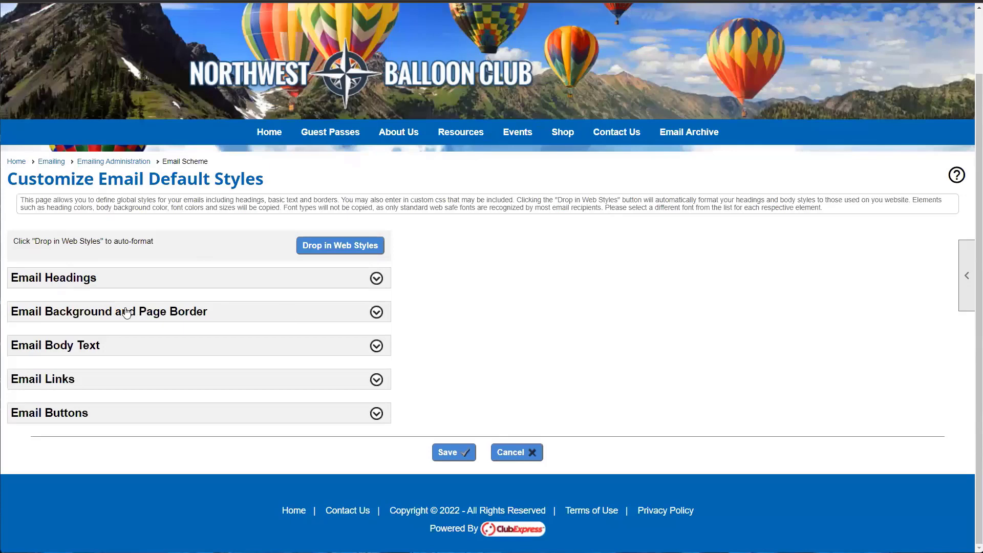
- Expand the Email Background and Page Border settings and examine the Background Color option and its colour picker without choosing a colour
left_click(378, 313)
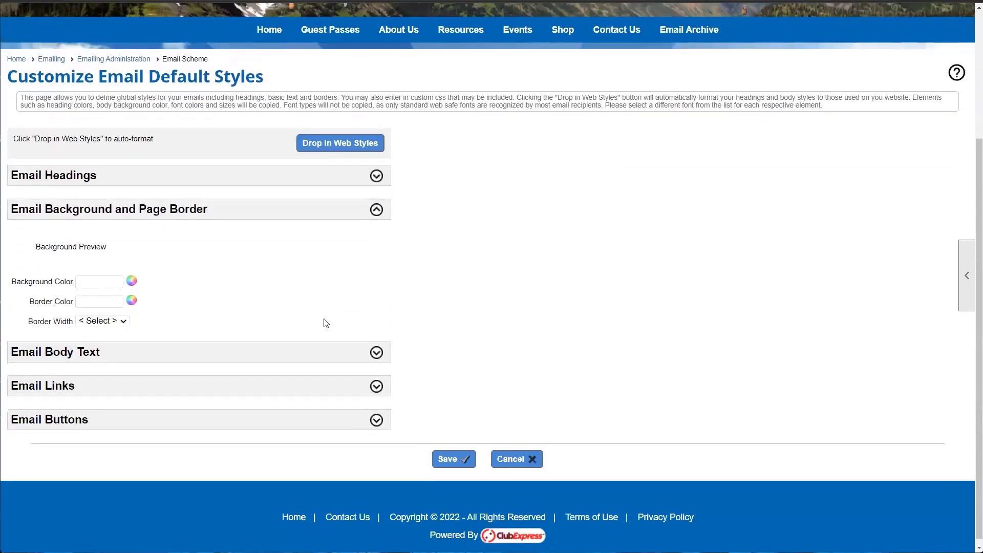
left_click(135, 285)
left_click(441, 305)
left_click_drag(23, 283, 74, 286)
left_click(65, 286)
left_click_drag(29, 286, 74, 288)
left_click(70, 289)
- Set the email page border colour to #ff0505 and the border width to 10px
left_click(130, 305)
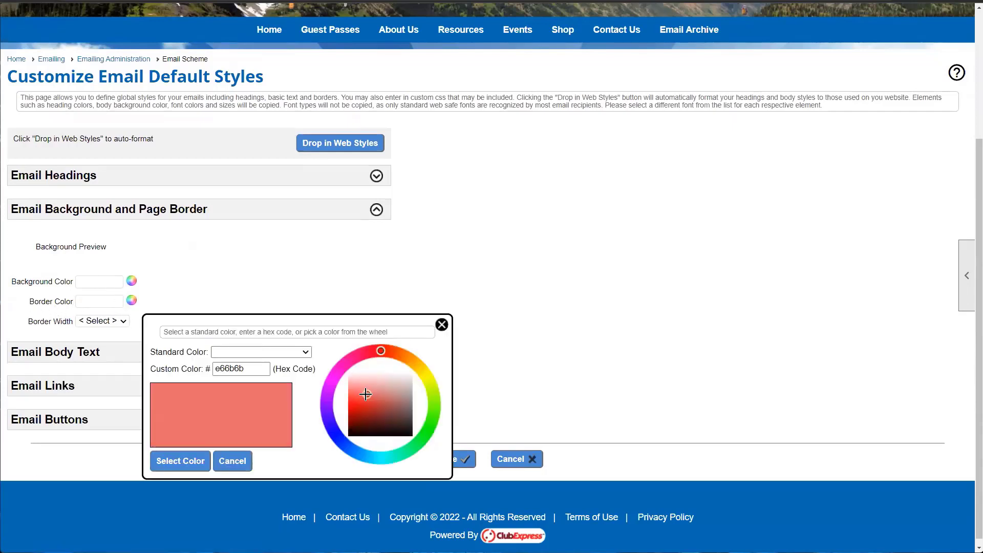
left_click(187, 463)
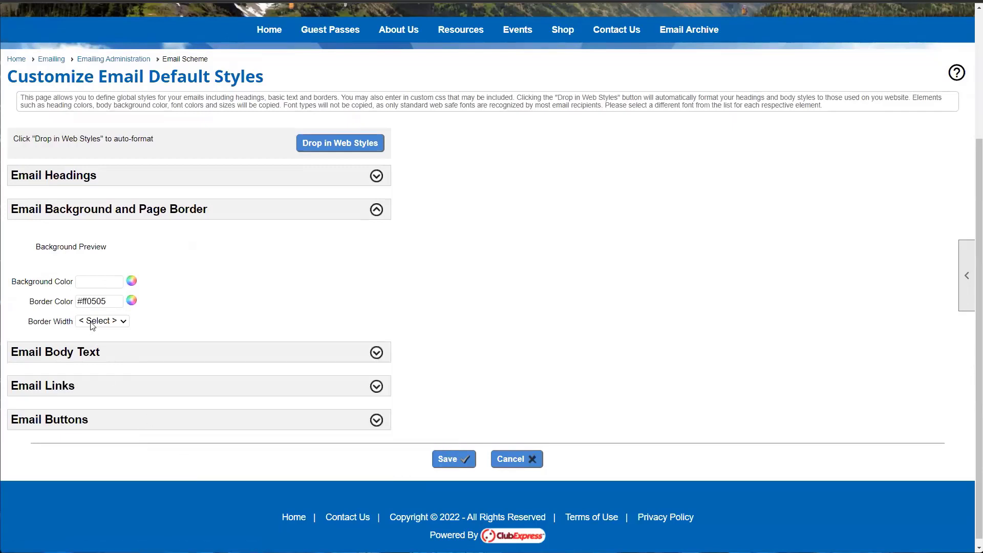
left_click(110, 321)
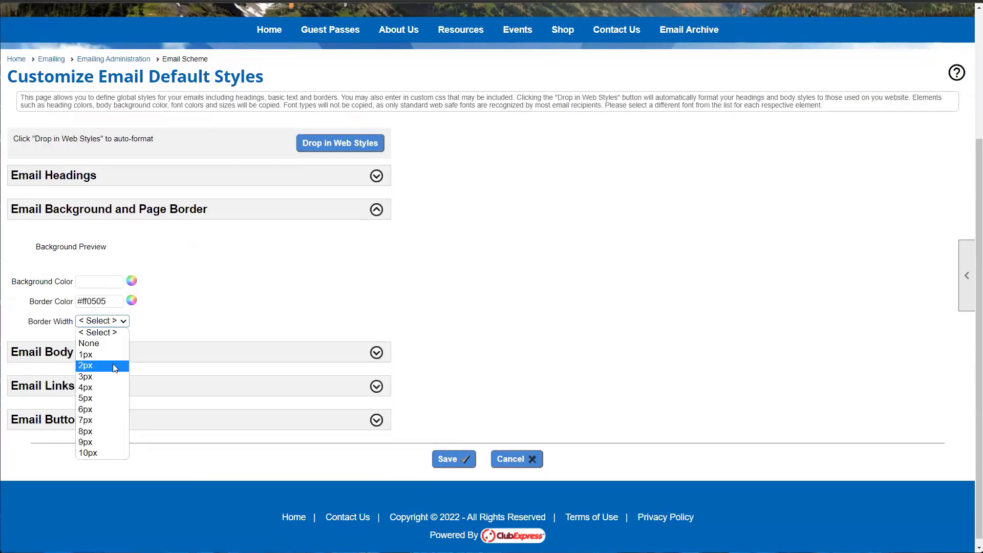
left_click(102, 453)
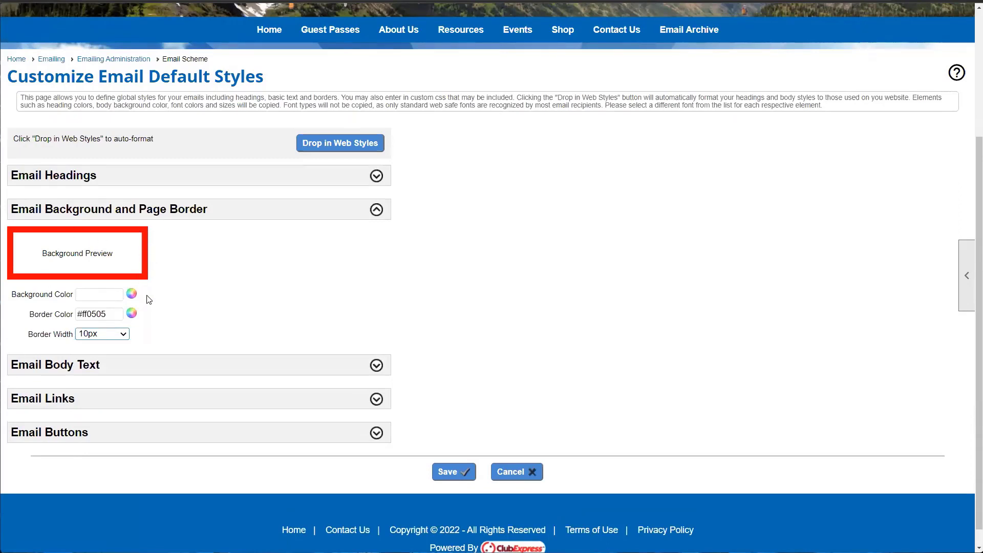
- Examine the Email Body Text, Email Links and Email Buttons settings, and cancel out of the default styles without saving
scroll(146, 299, "down", 1)
left_click(160, 344)
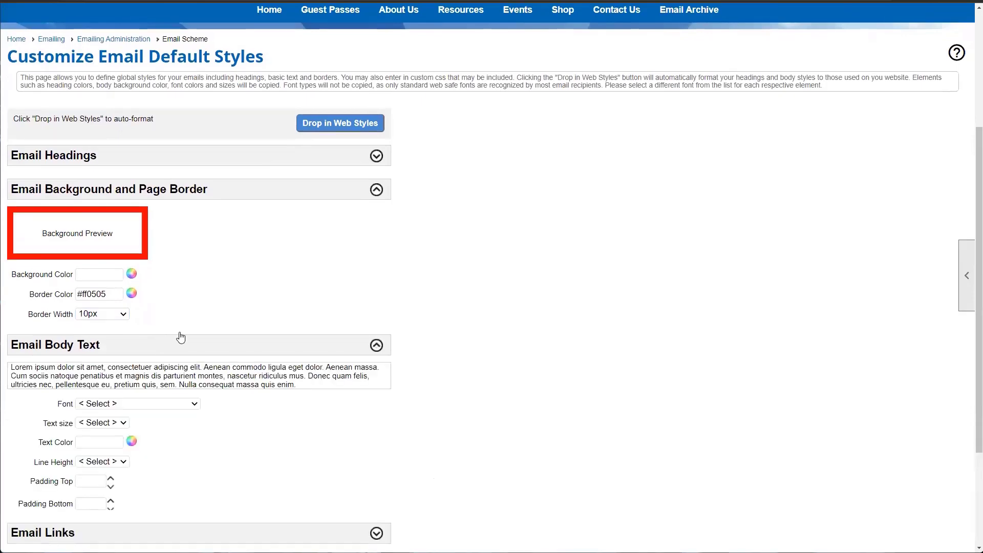
scroll(94, 335, "down", 1)
scroll(91, 337, "down", 2)
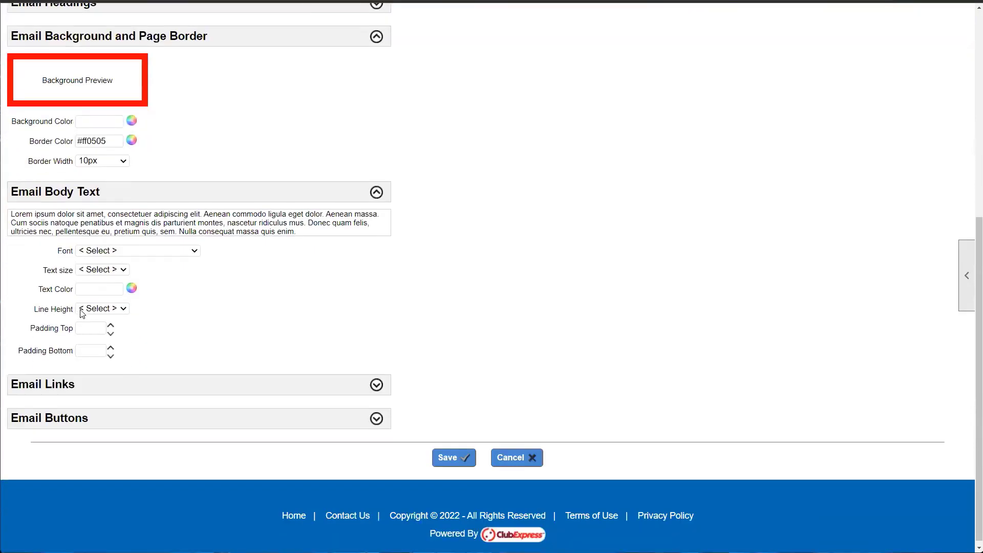
left_click(208, 387)
scroll(154, 381, "down", 2)
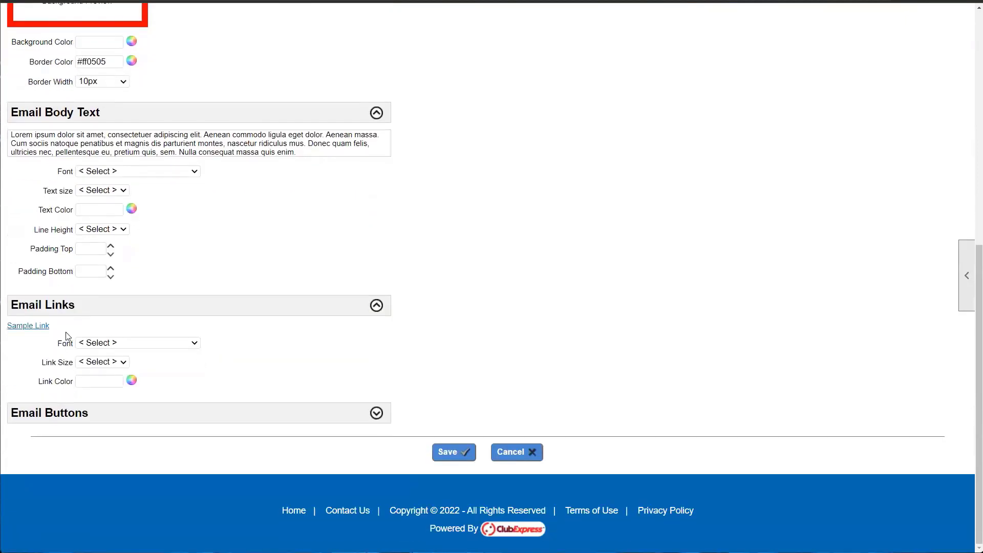
left_click(88, 413)
scroll(149, 402, "down", 3)
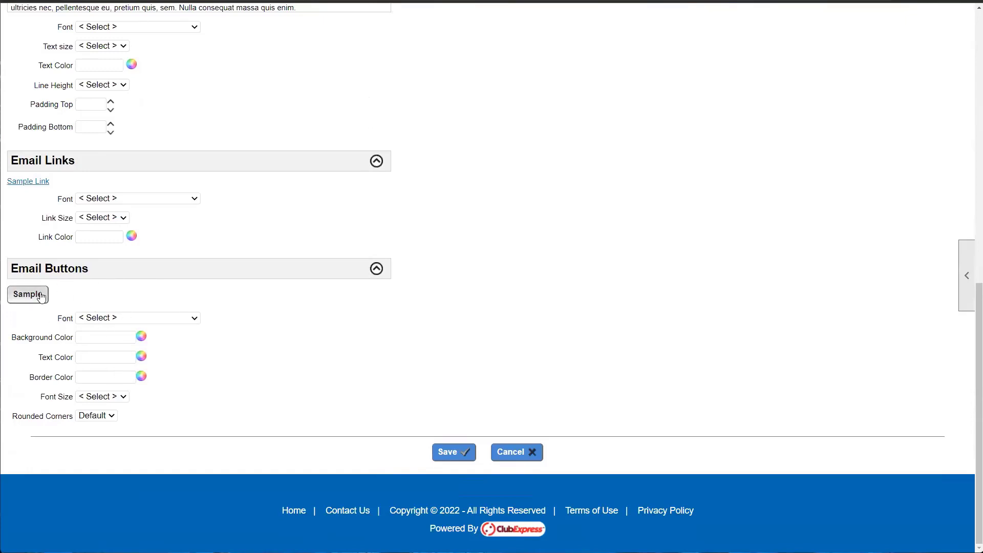
left_click(511, 454)
- Locate the sent December NWBC Newsletter in Emailing Administration and go to the Emailing page listing emailings by category
mouse_move(467, 251)
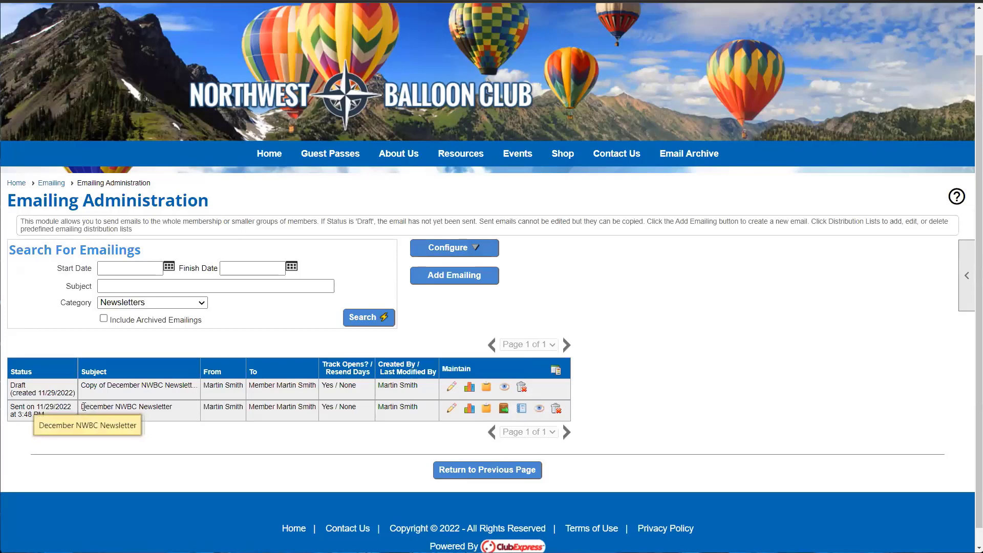
left_click_drag(83, 406, 174, 409)
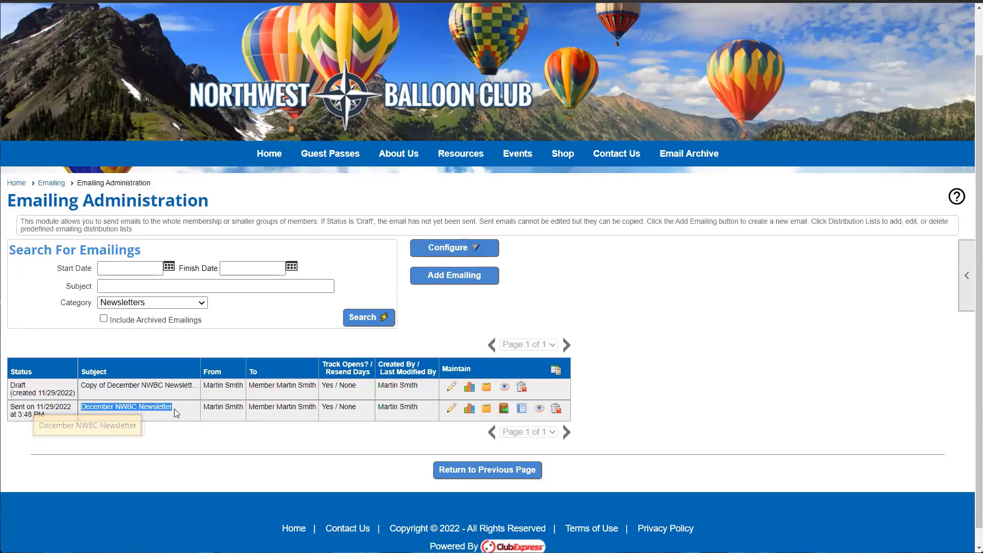
left_click(175, 409)
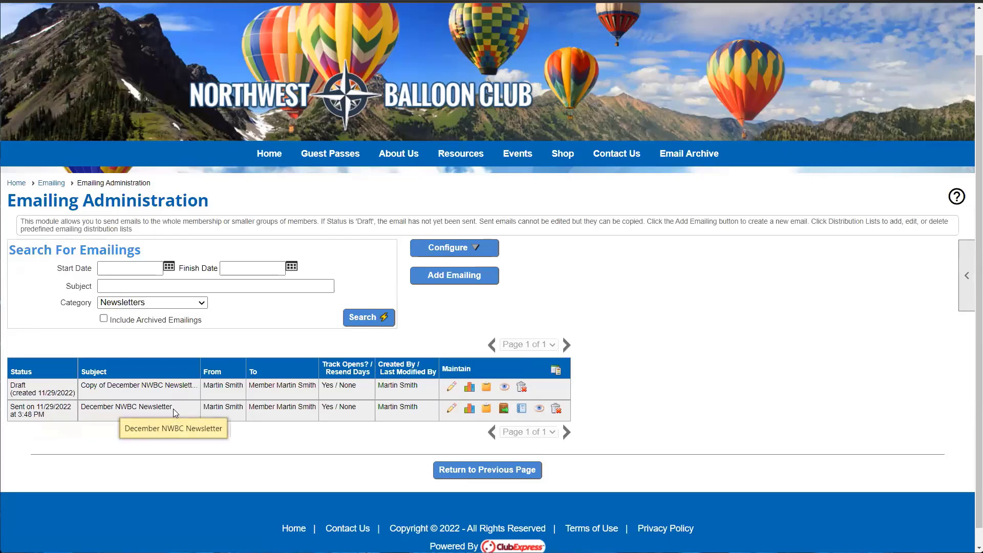
left_click(52, 184)
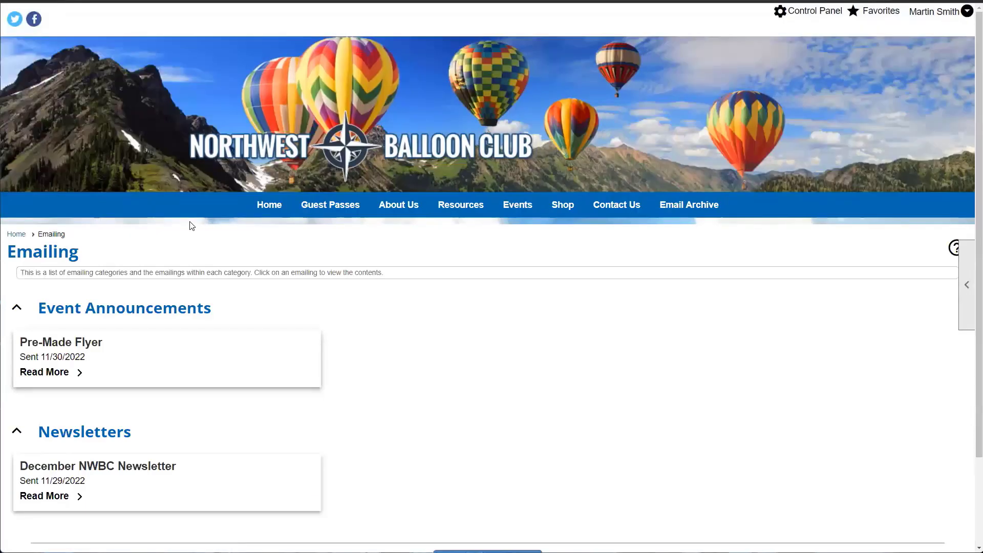
- From the Control Panel's Website section, open the Email Archive and review its Event Announcements and Newsletters categories
scroll(297, 237, "down", 3)
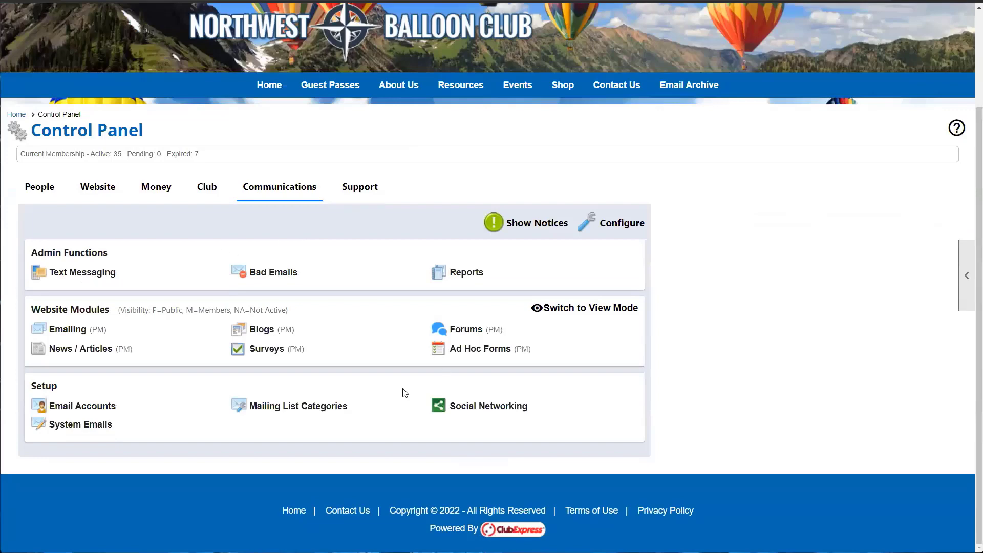
left_click(100, 198)
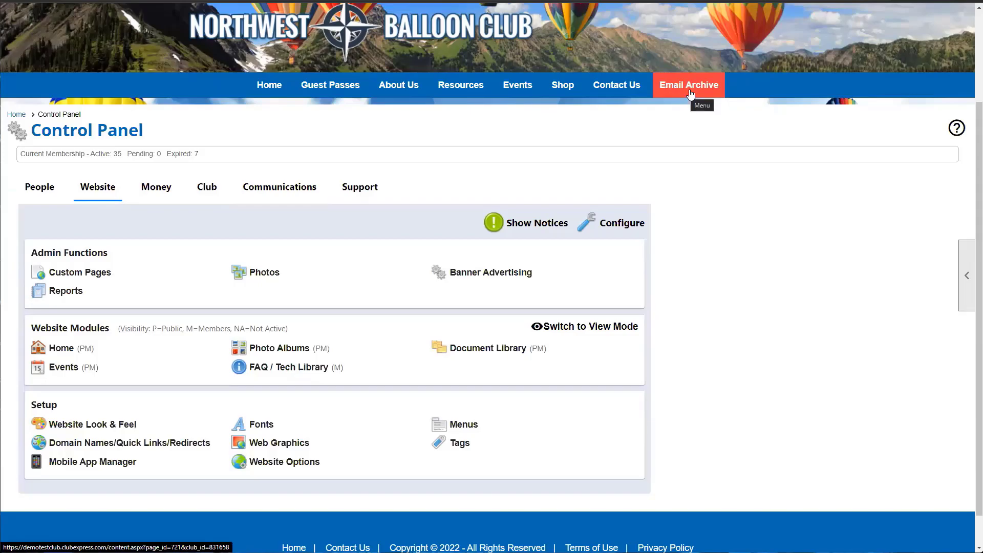
left_click(690, 94)
scroll(109, 433, "down", 1)
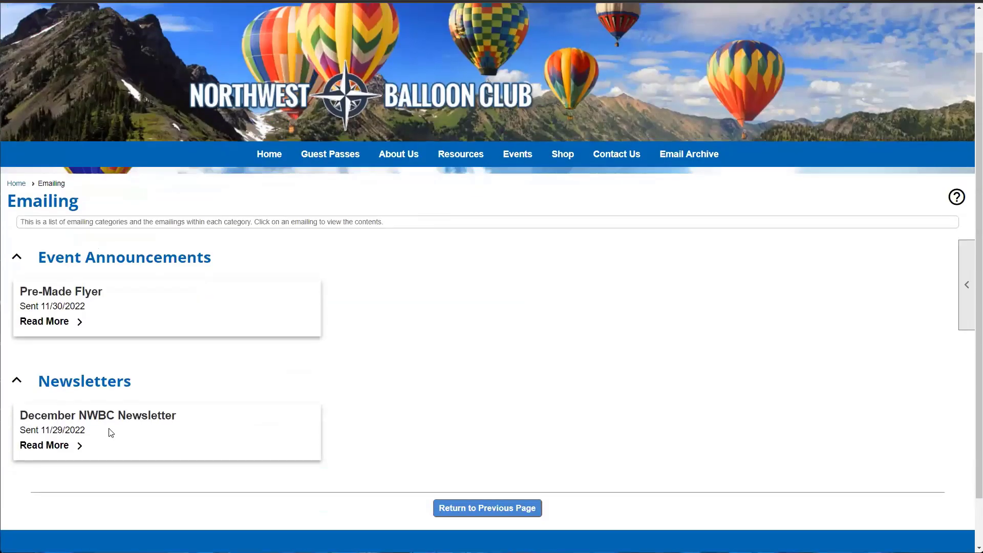
left_click_drag(144, 380, 68, 362)
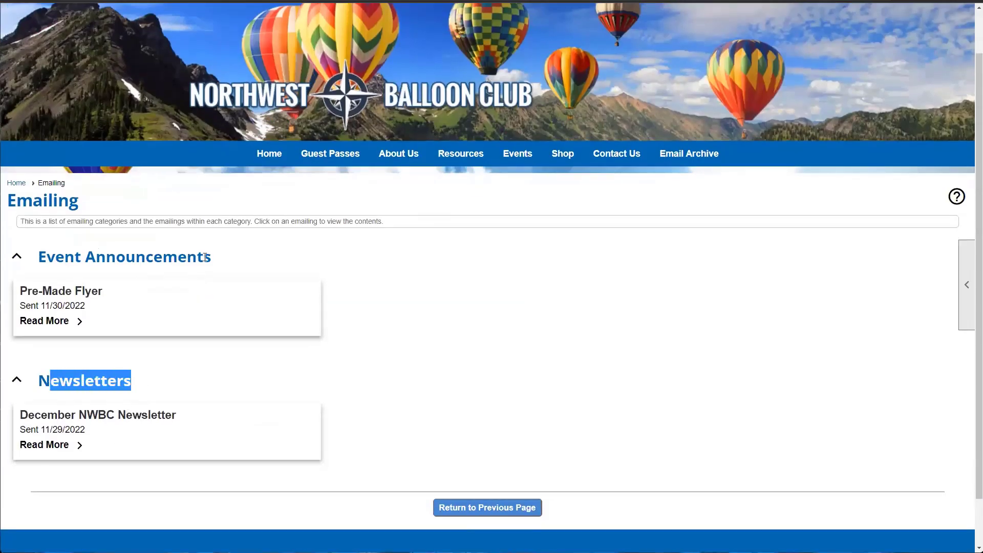
left_click_drag(210, 258, 69, 309)
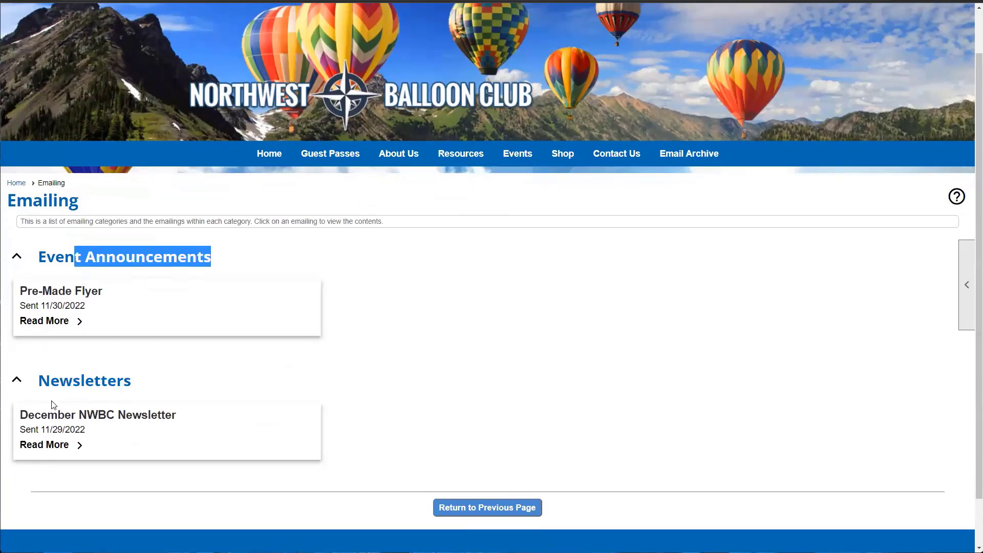
- Open the archived December NWBC Newsletter and check its sender, subject and date details
left_click(59, 450)
scroll(556, 265, "down", 3)
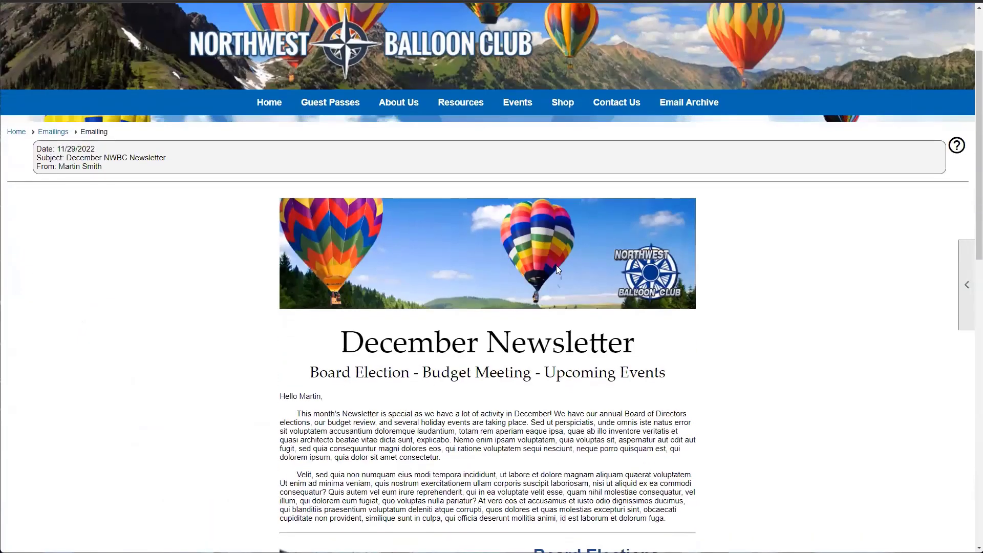
scroll(516, 262, "down", 3)
scroll(307, 182, "up", 1)
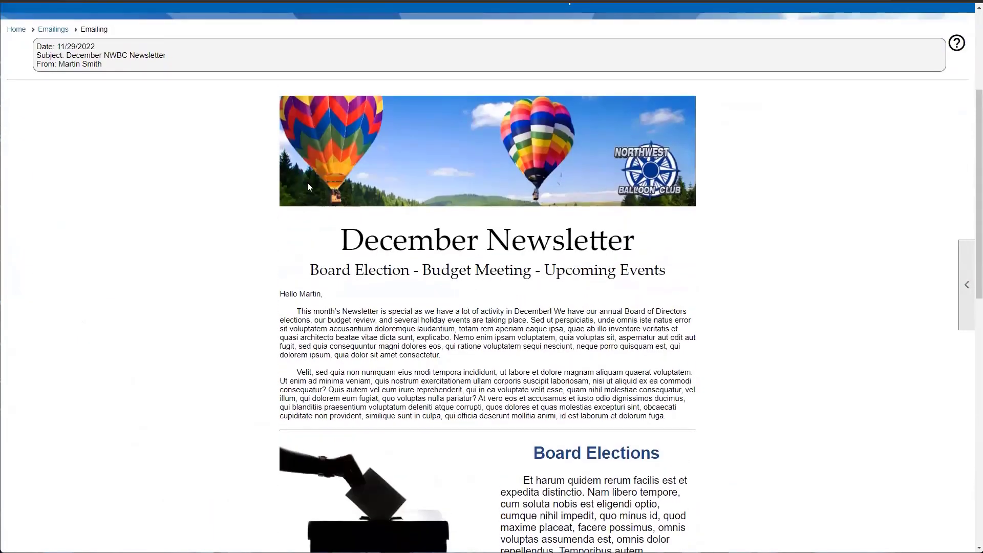
left_click_drag(43, 65, 155, 57)
left_click(65, 64)
left_click(85, 55)
left_click_drag(58, 47, 96, 47)
left_click(113, 51)
- Read through the archived newsletter's content down to the social media links and return to its beginning
scroll(319, 162, "down", 1)
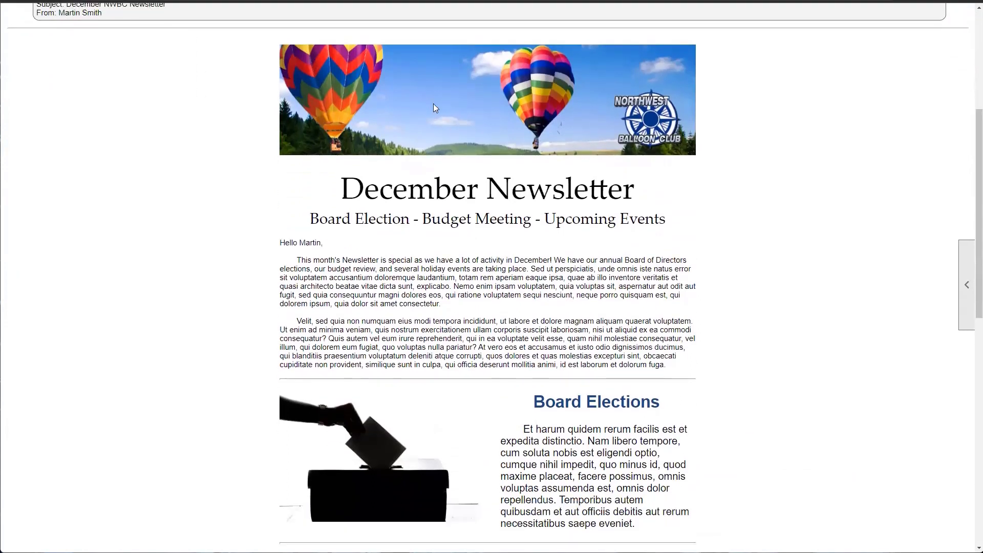
scroll(397, 169, "down", 9)
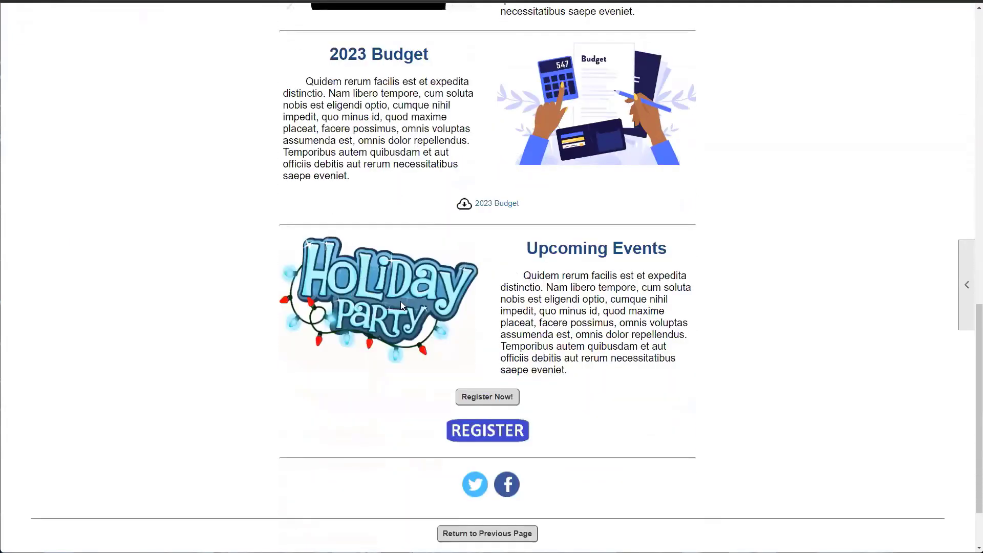
scroll(401, 302, "up", 3)
scroll(400, 303, "up", 8)
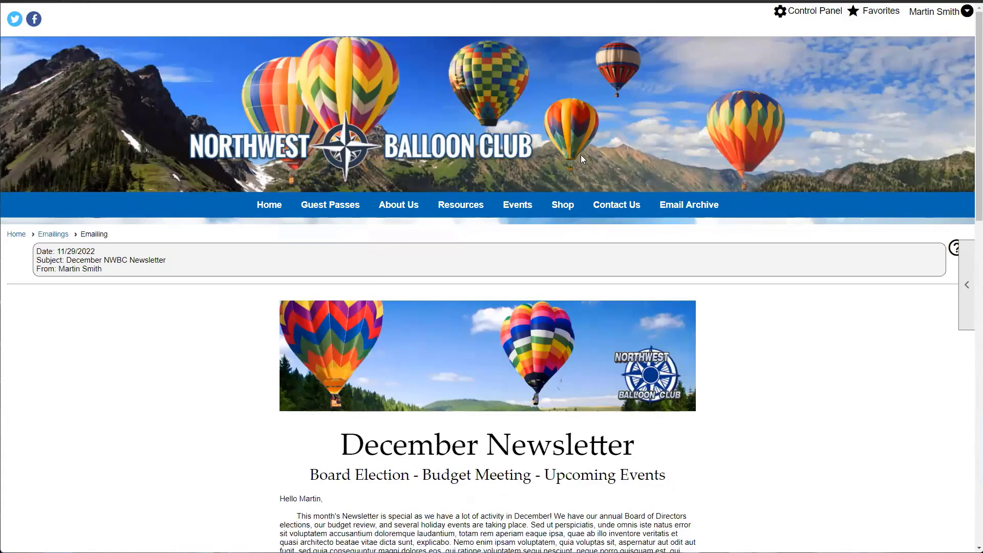
scroll(520, 251, "down", 1)
scroll(519, 251, "down", 2)
scroll(445, 321, "up", 3)
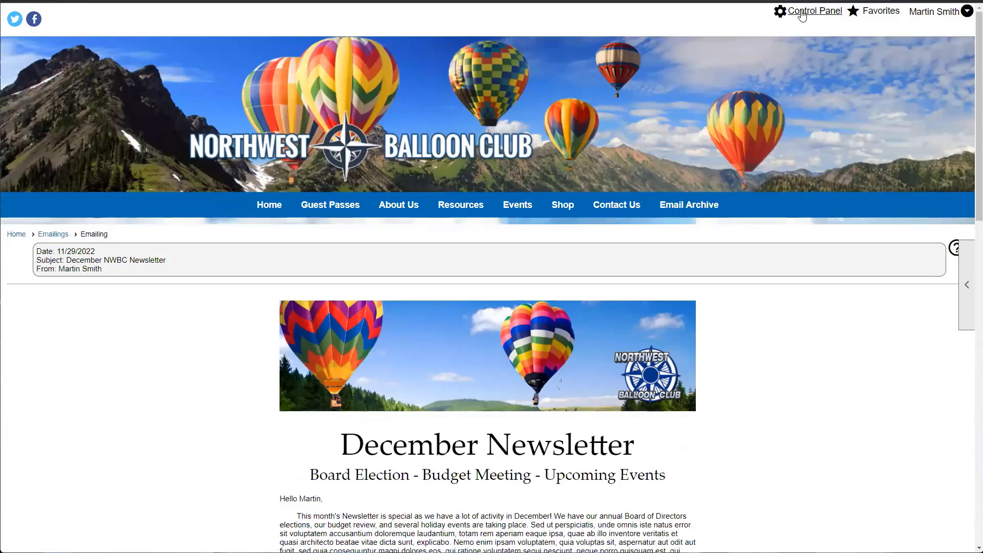
- Go back through the Control Panel's Communications section to Emailing Administration and open the Emailing Categories configuration
left_click(801, 16)
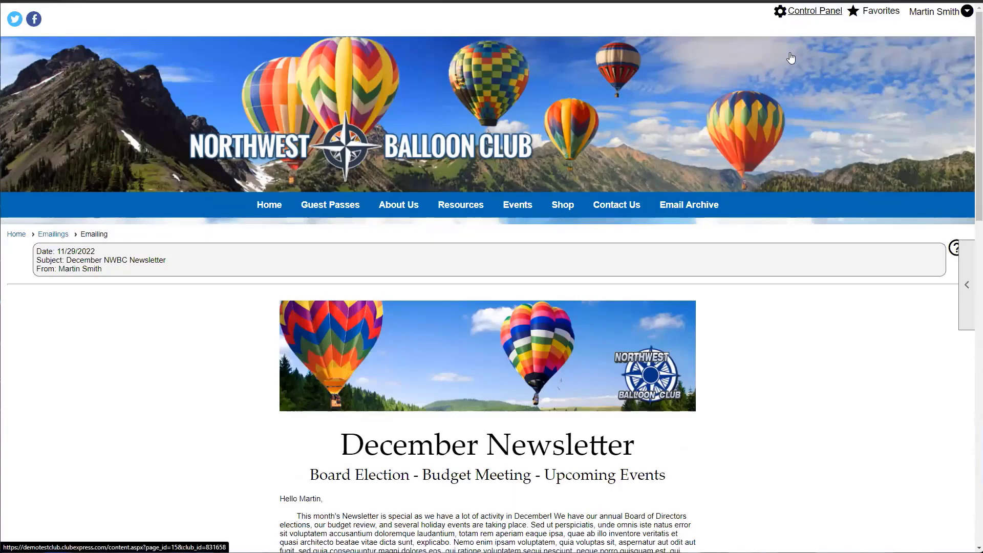
scroll(666, 128, "down", 3)
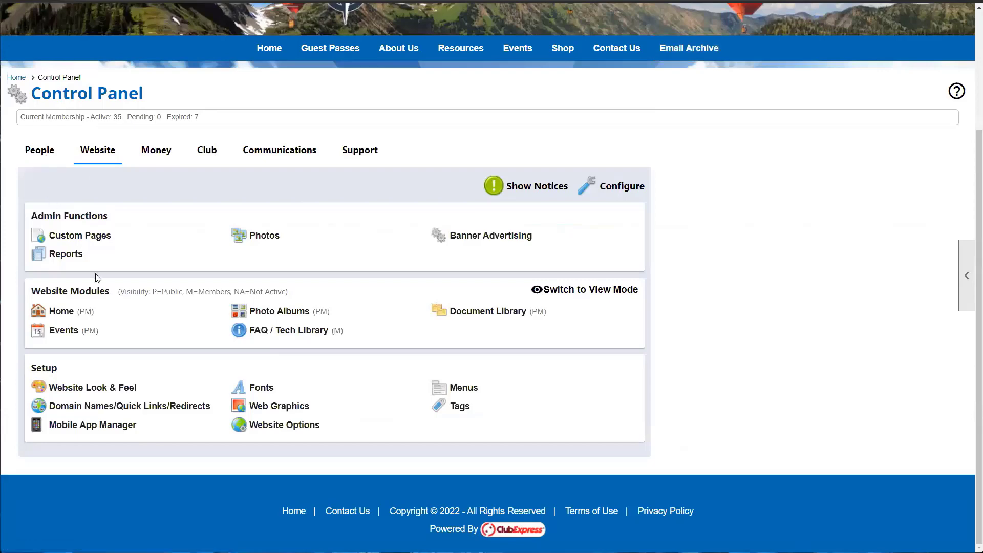
left_click(257, 151)
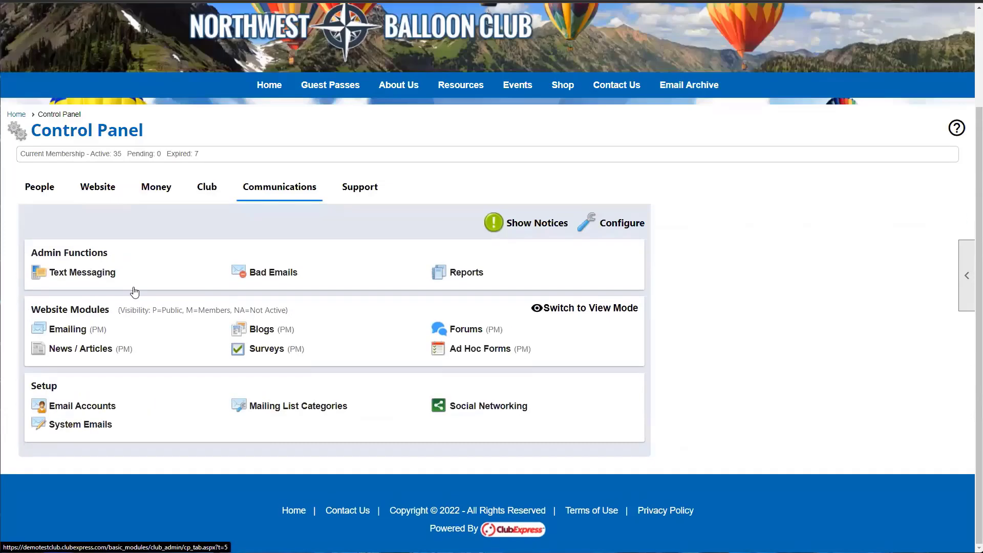
left_click(75, 332)
left_click(447, 300)
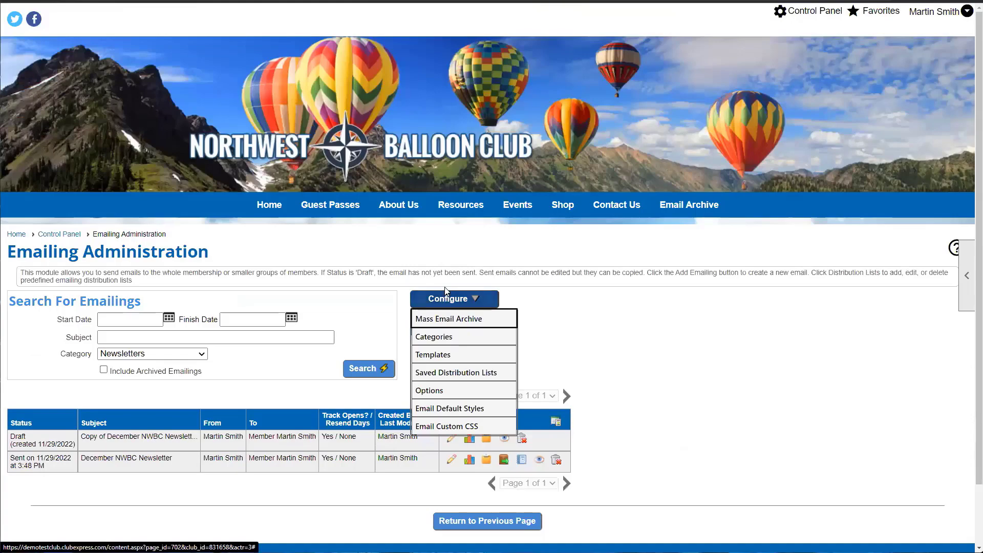
left_click(443, 341)
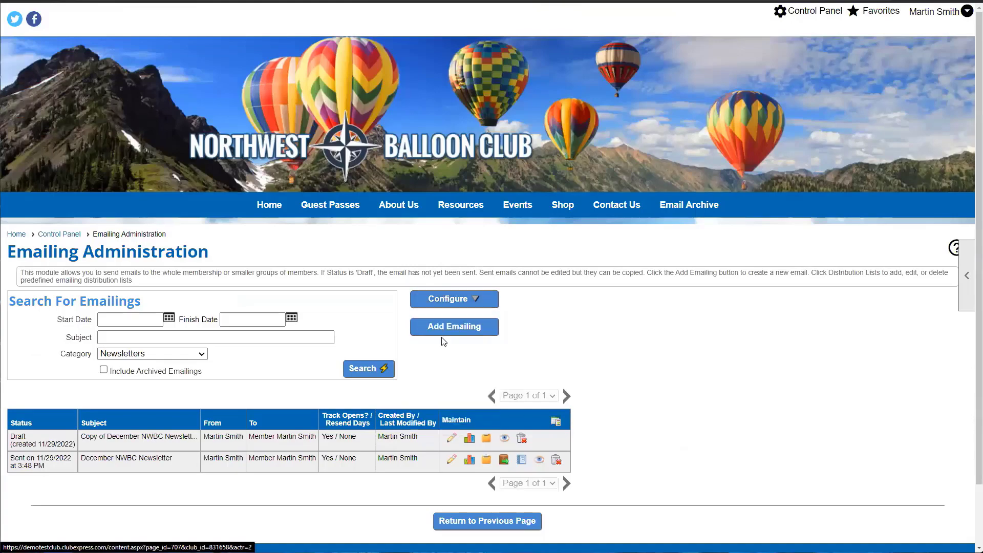
scroll(439, 340, "down", 1)
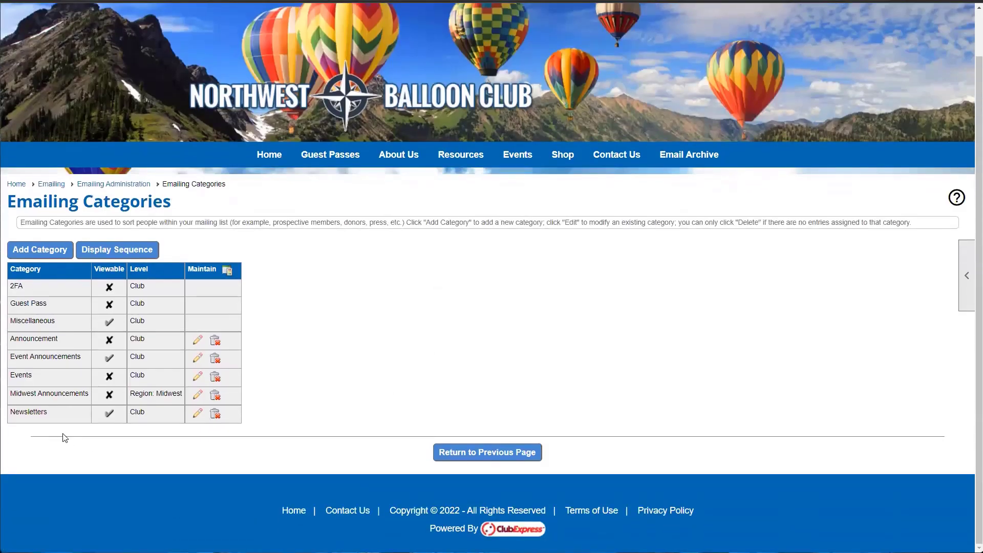
- Examine the Newsletters category's name and 'Allowed on 'View Email' Page' option, and return to Emailing Administration without saving
left_click_drag(19, 412, 74, 416)
left_click(74, 416)
left_click(198, 413)
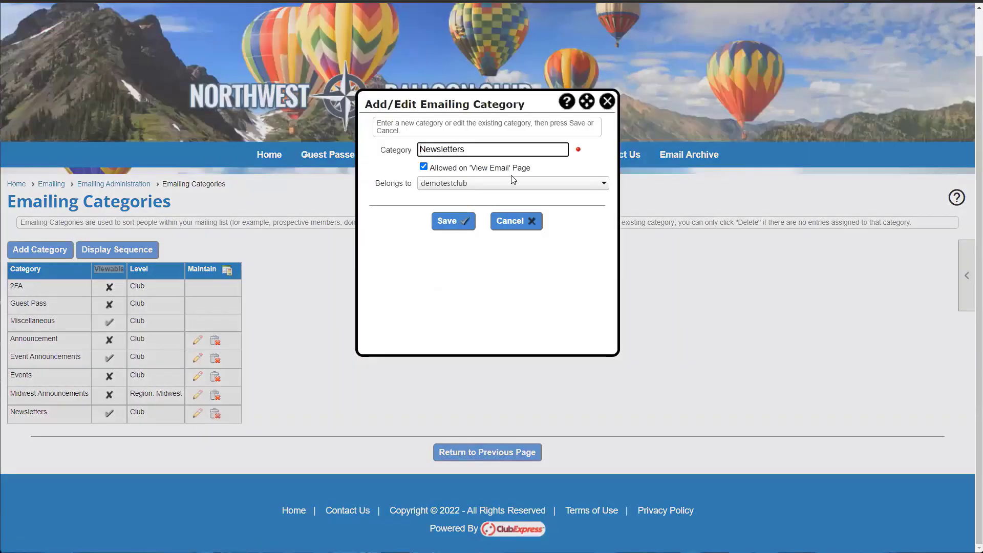
left_click_drag(532, 169, 432, 173)
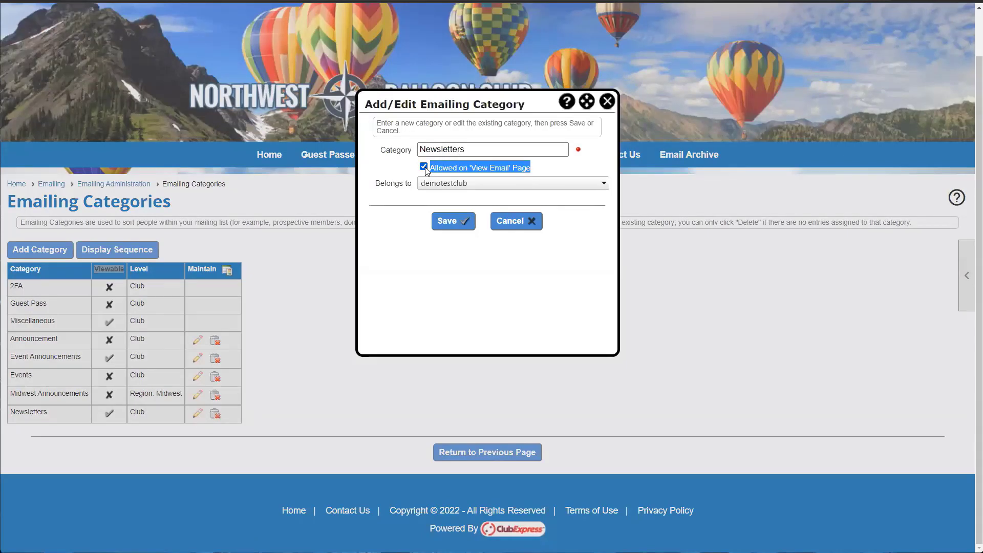
left_click_drag(562, 150, 414, 153)
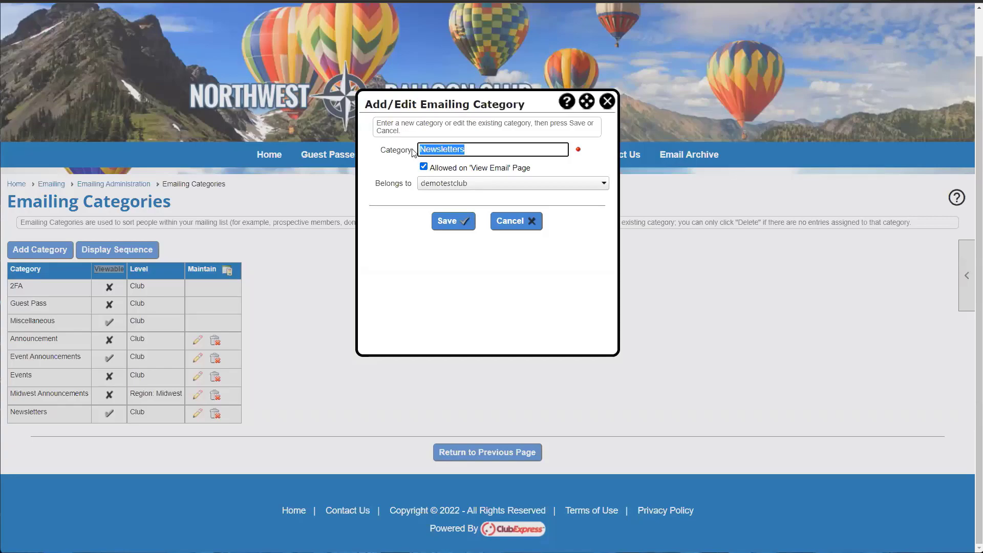
left_click(606, 102)
left_click(487, 453)
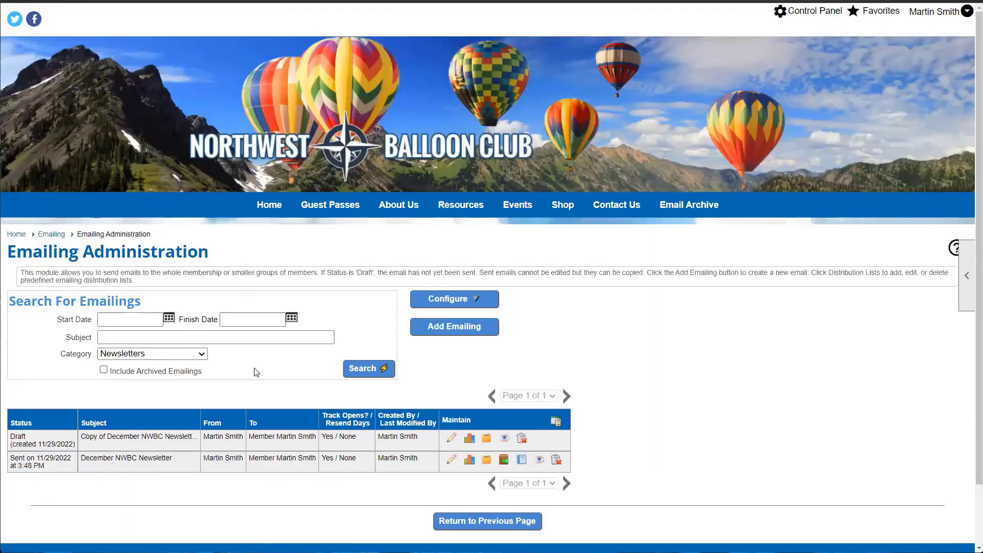
scroll(256, 372, "down", 2)
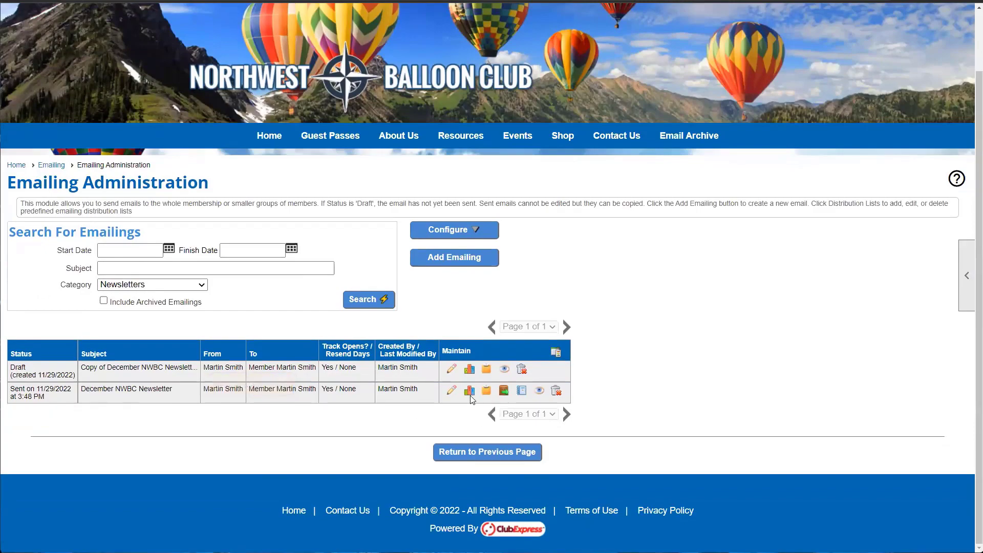
- Check the 'Allowed on 'View Email' Page' option in the draft newsletter copy's basic information, and return to Emailing Administration without saving
left_click(451, 369)
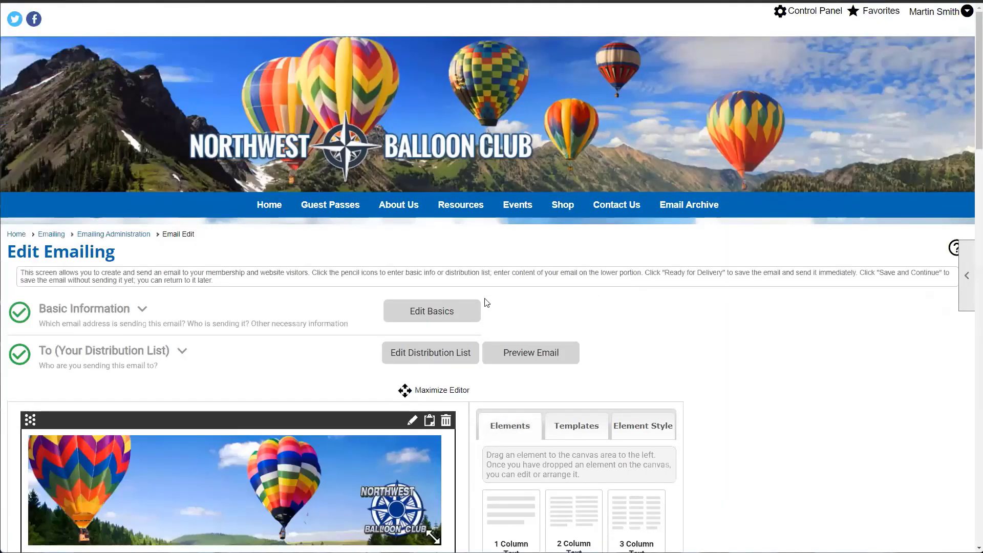
left_click(440, 310)
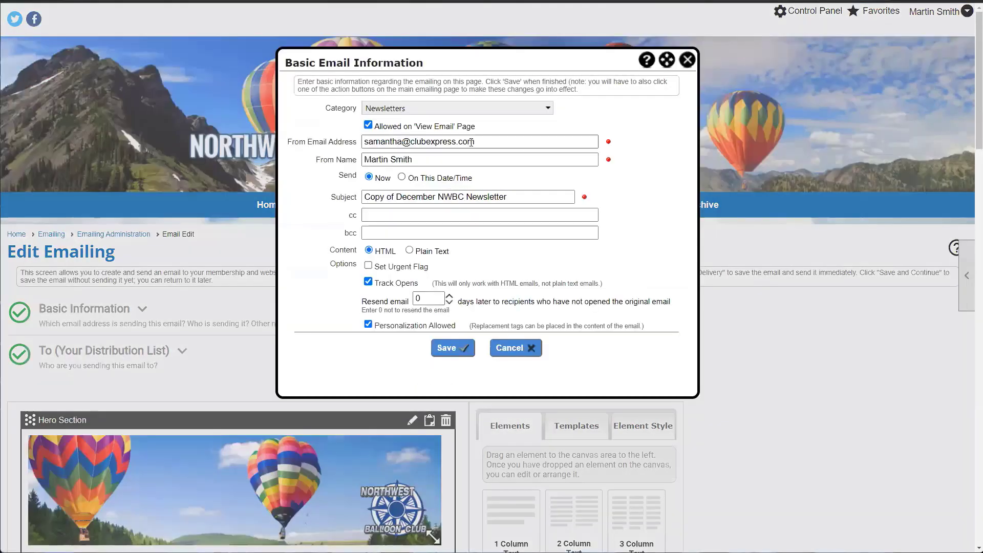
left_click_drag(476, 127, 377, 128)
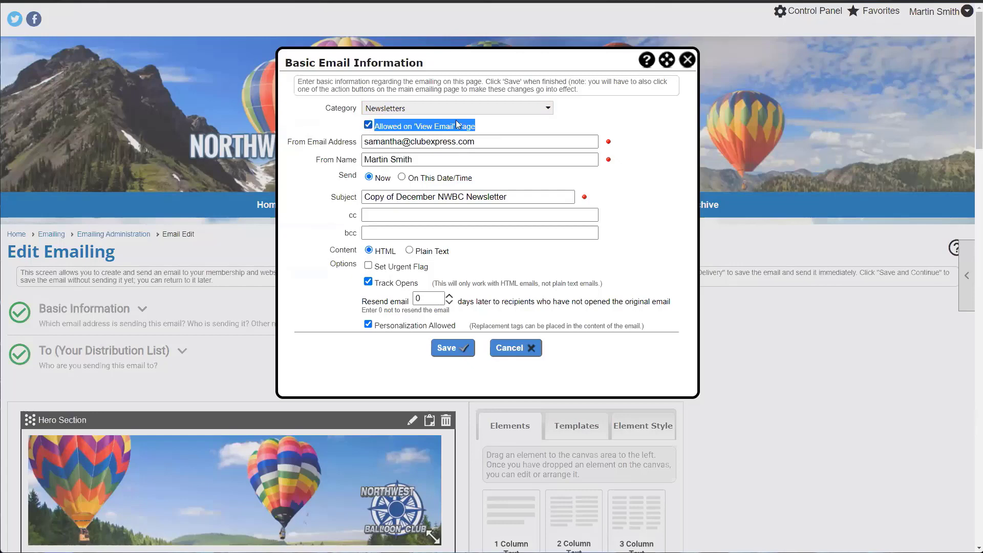
left_click(687, 60)
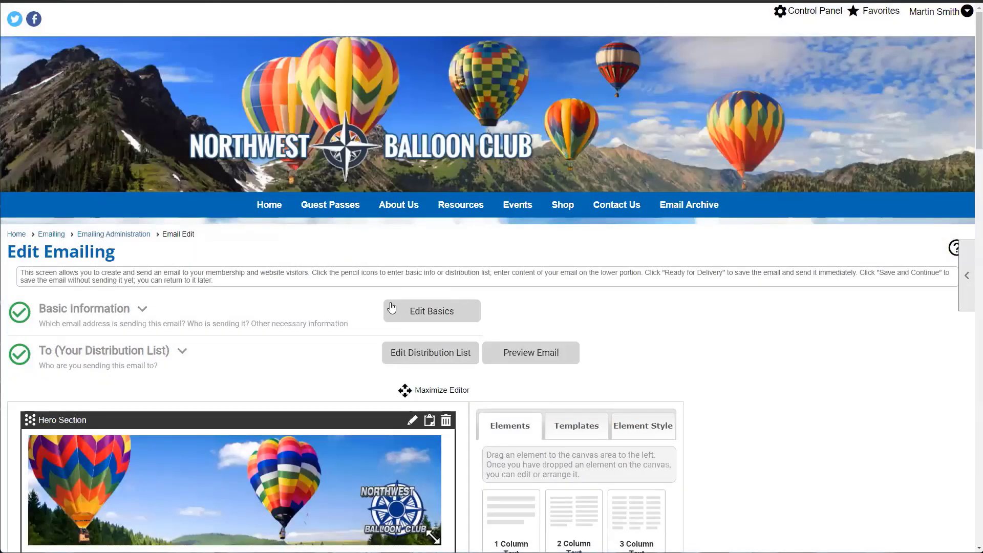
left_click(136, 239)
- Examine the sent December NWBC Newsletter's category and 'Allowed on 'View Email' Page' option, and close its settings without saving
scroll(196, 370, "down", 1)
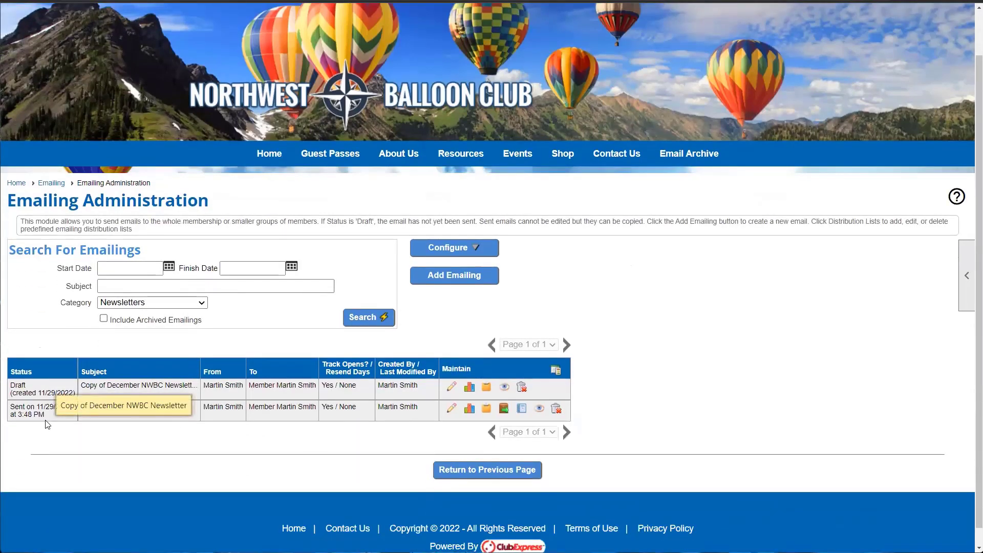
left_click(453, 410)
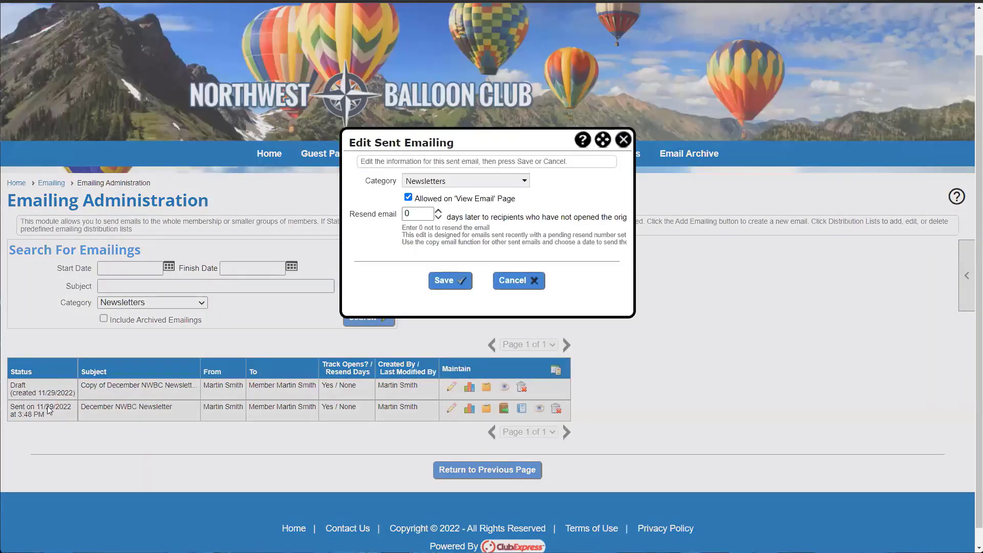
left_click(430, 182)
left_click(390, 181)
left_click(409, 198)
left_click(408, 198)
left_click(622, 144)
- Check the December NWBC Newsletter's sent status in the emailing list and open that newsletter from the Email Archive
scroll(576, 259, "down", 1)
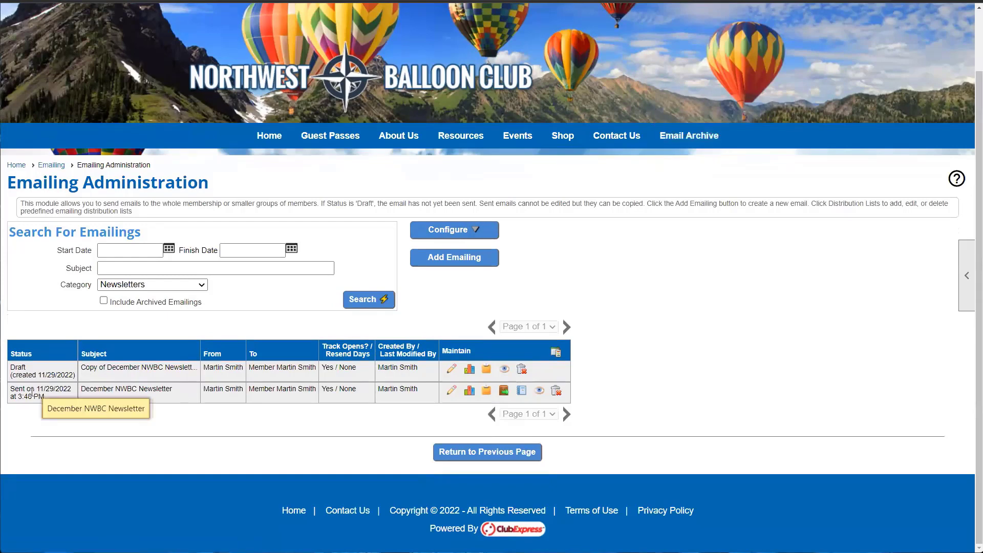
left_click_drag(15, 391, 77, 393)
left_click(77, 393)
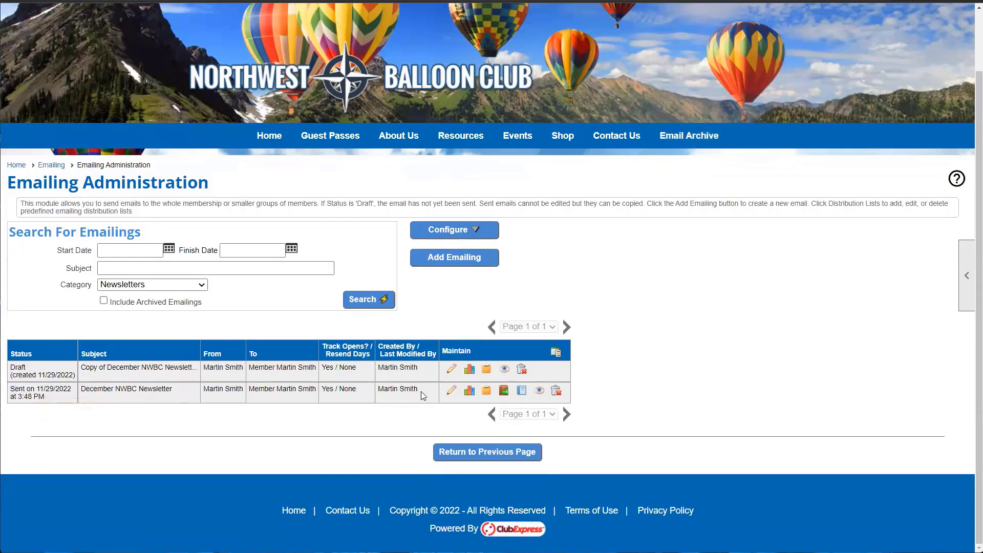
left_click(684, 135)
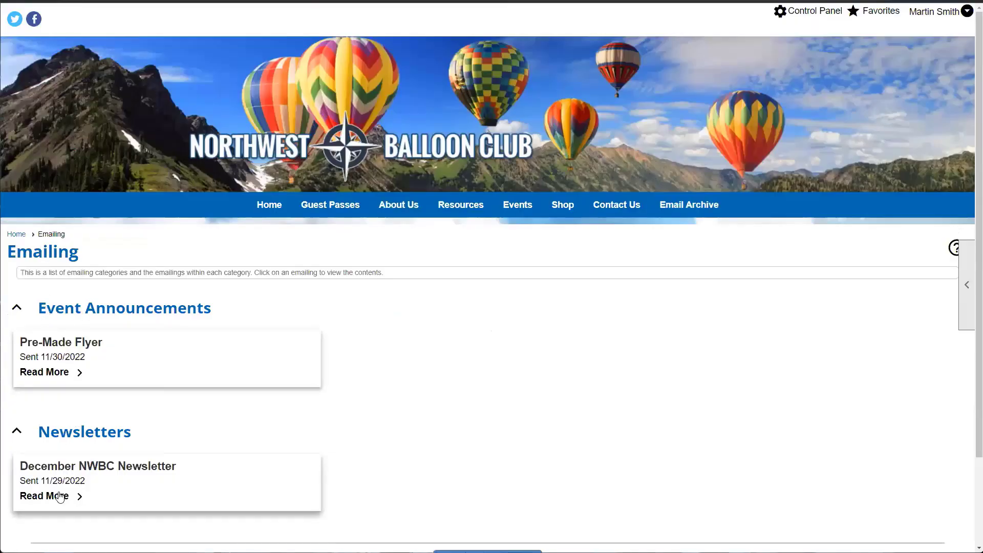
left_click(92, 490)
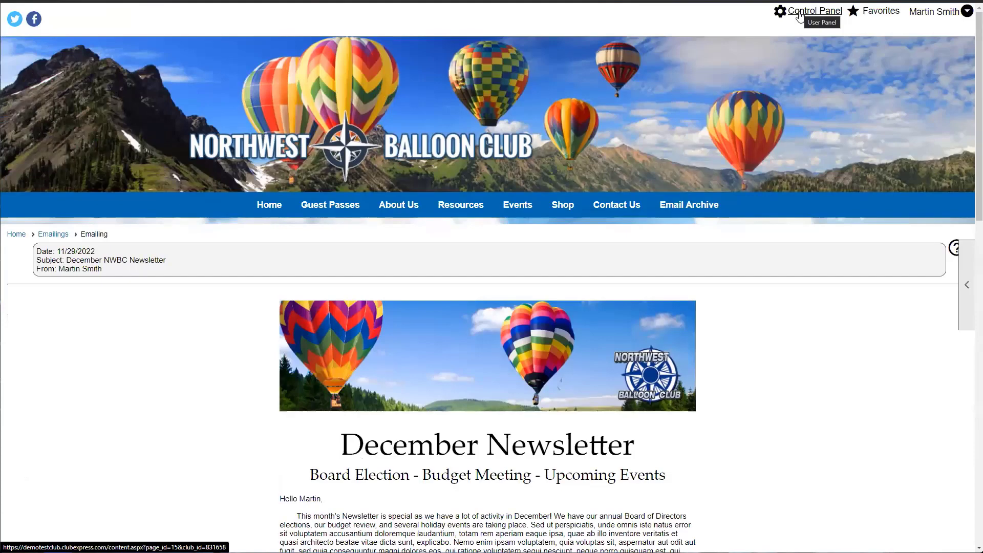
- Return to Emailing Administration through the Control Panel, search the Event Announcements category, and view the sent Pre-Made Flyer's settings without saving
left_click(801, 15)
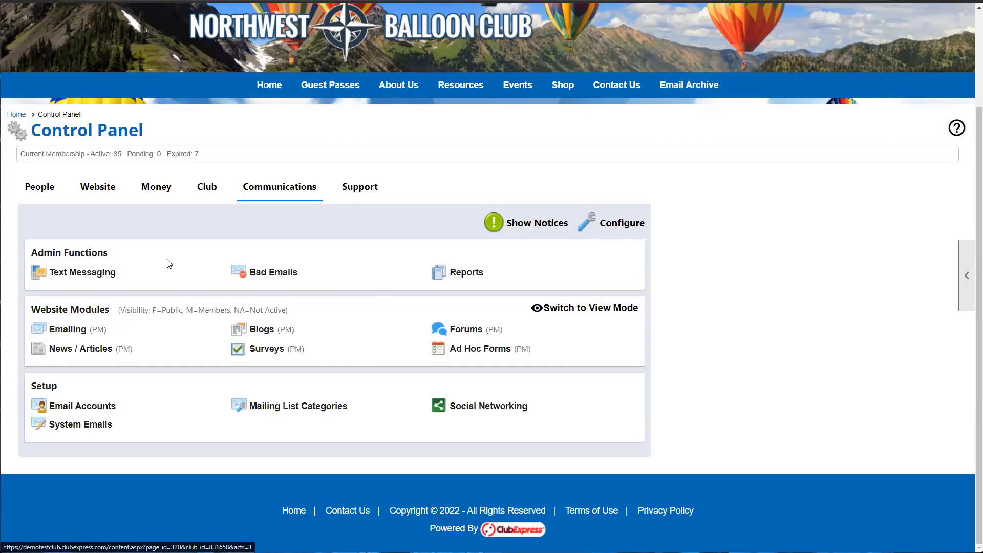
left_click(90, 329)
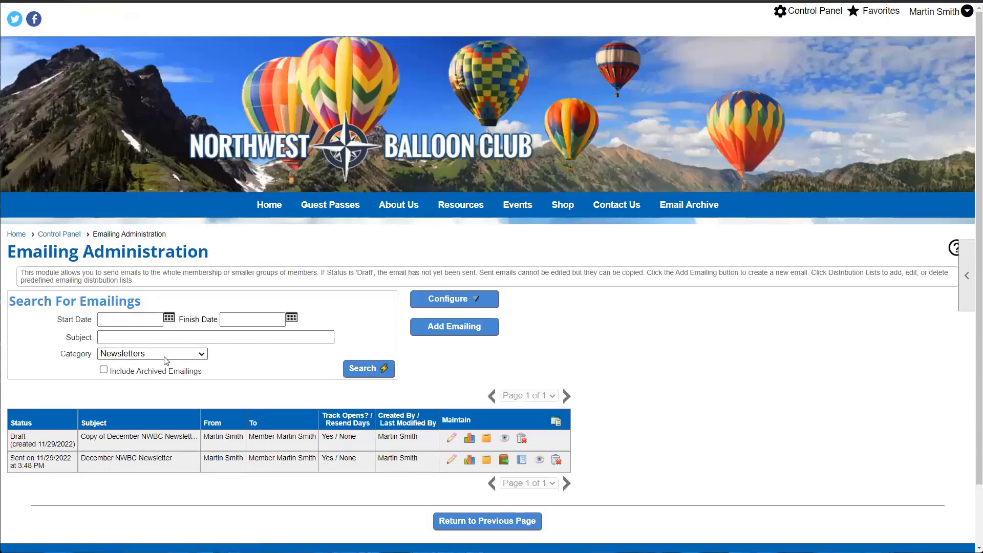
left_click(152, 353)
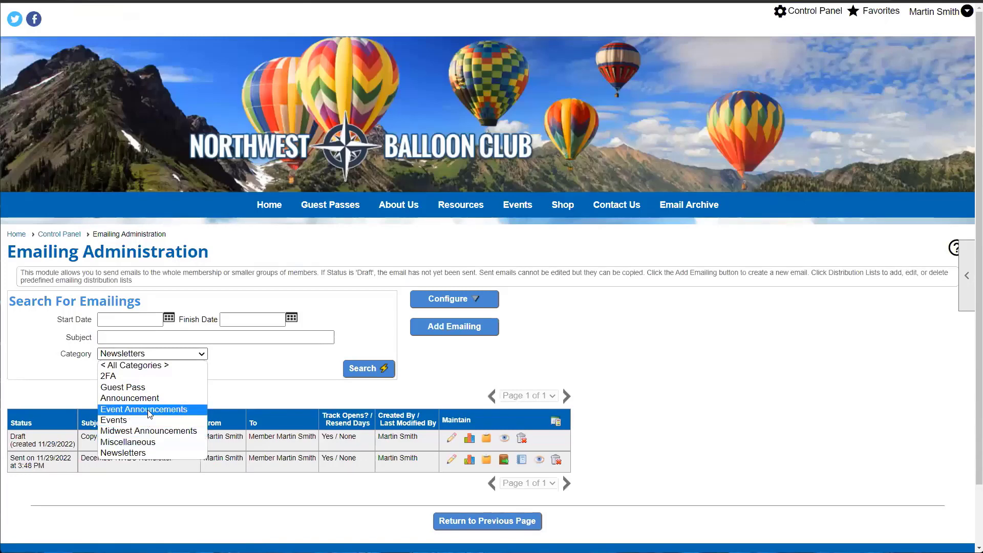
left_click(149, 409)
left_click(365, 369)
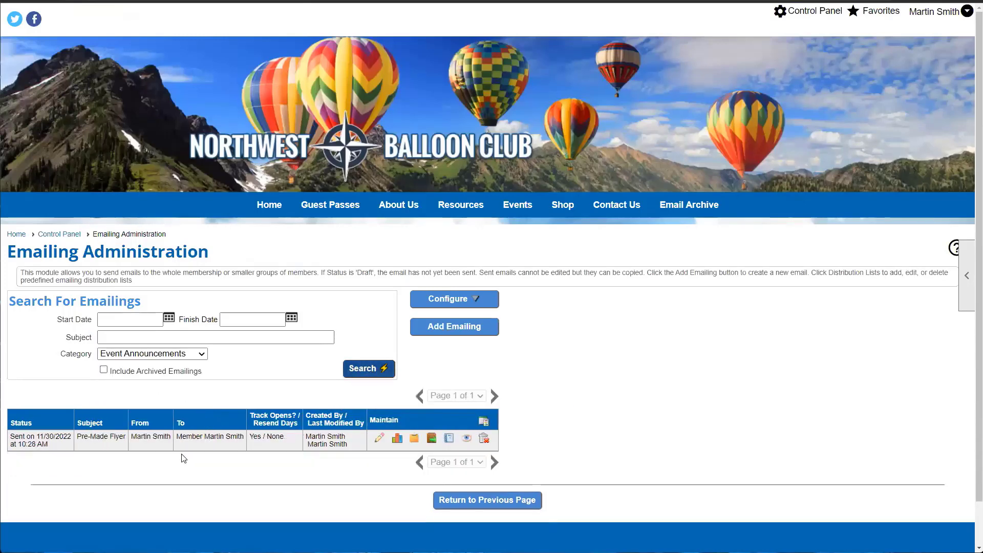
left_click(379, 439)
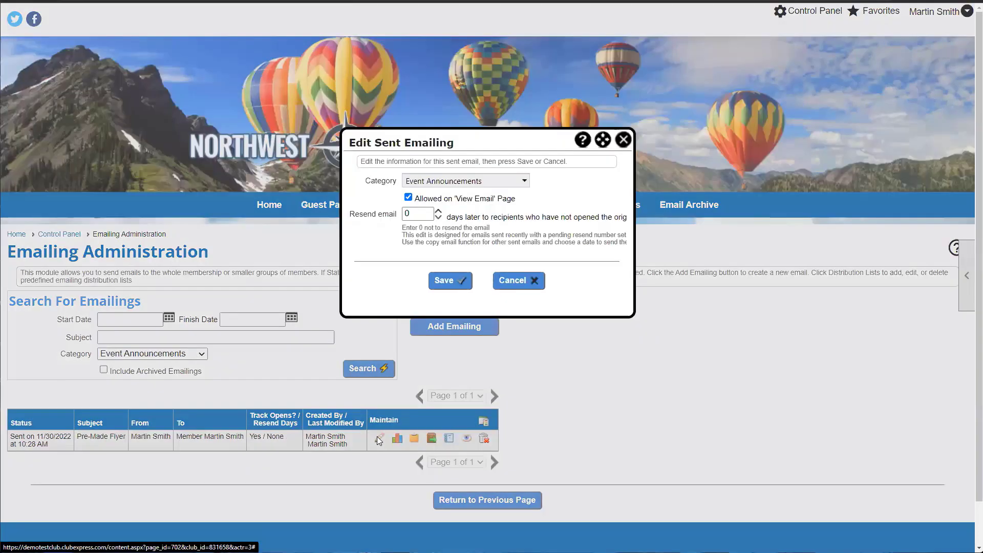
left_click(623, 140)
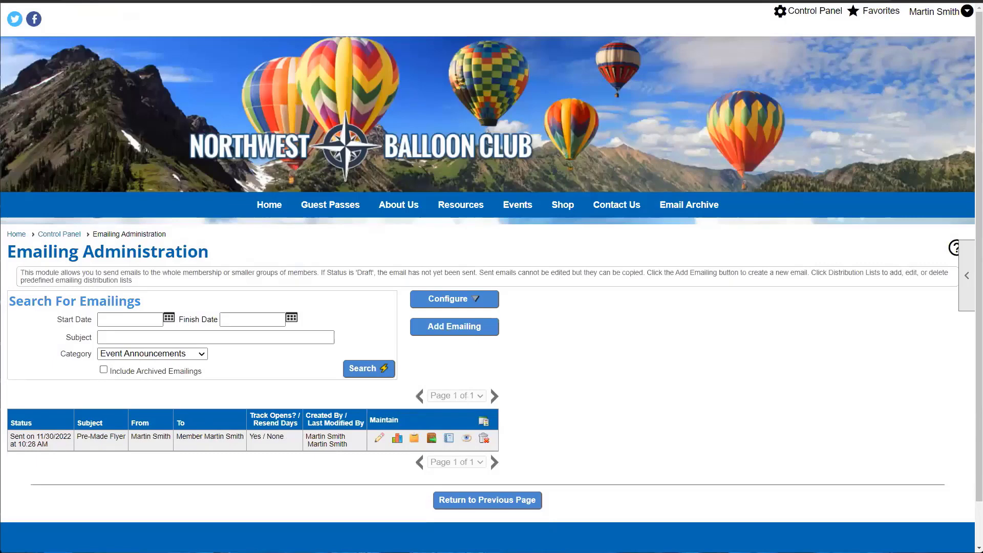
- Copy the sent Pre-Made Flyer emailing and open the draft copy in the email editor to view the flyer
left_click(416, 439)
left_click(484, 310)
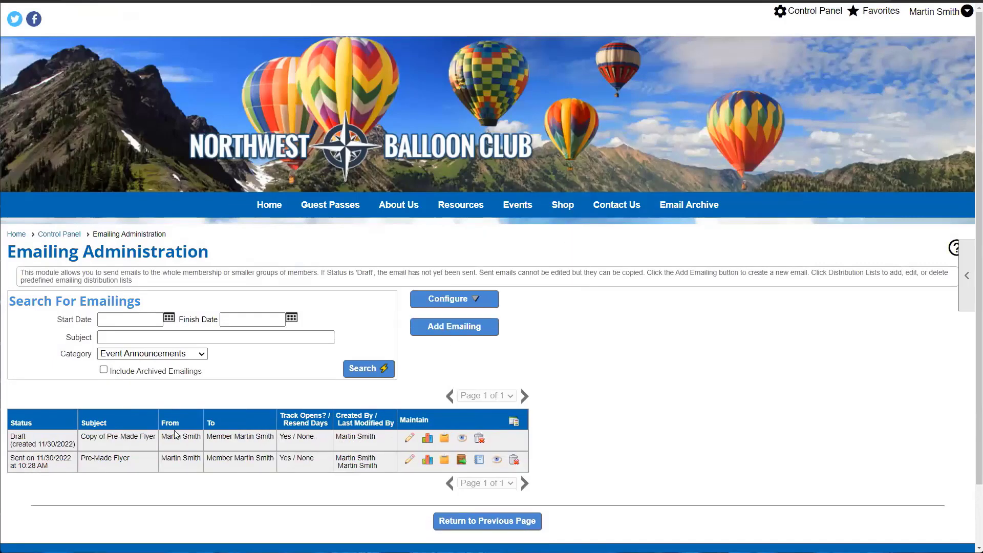
left_click(413, 441)
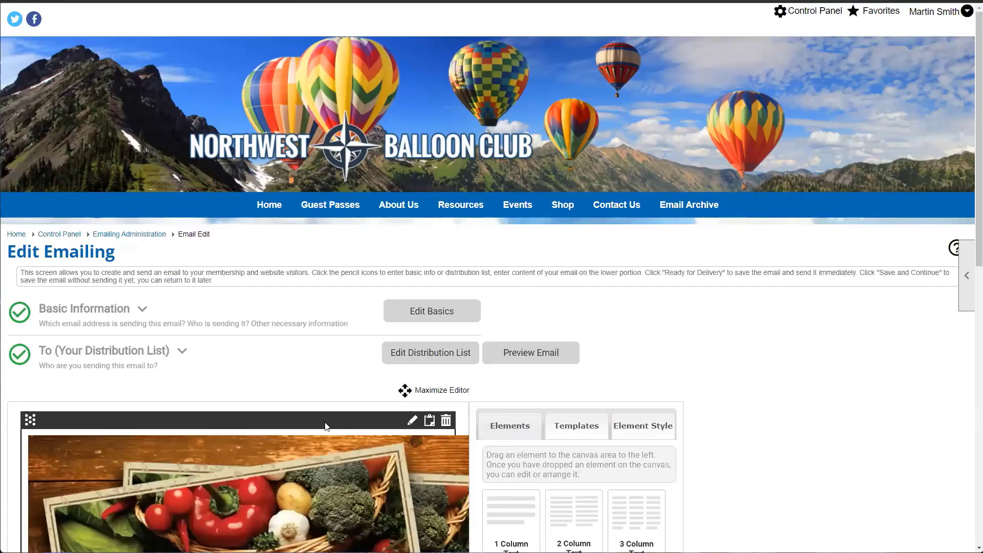
scroll(317, 422, "down", 5)
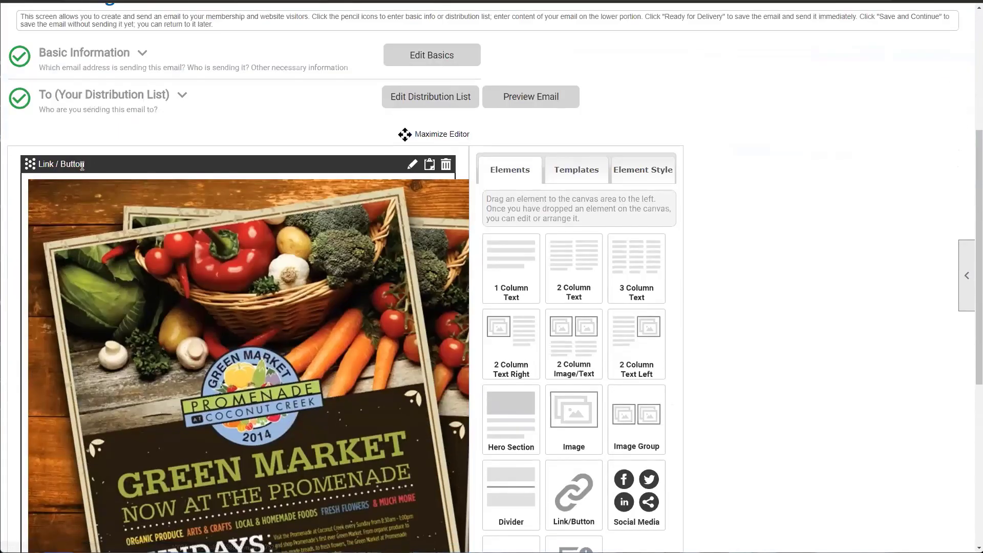
scroll(559, 103, "down", 2)
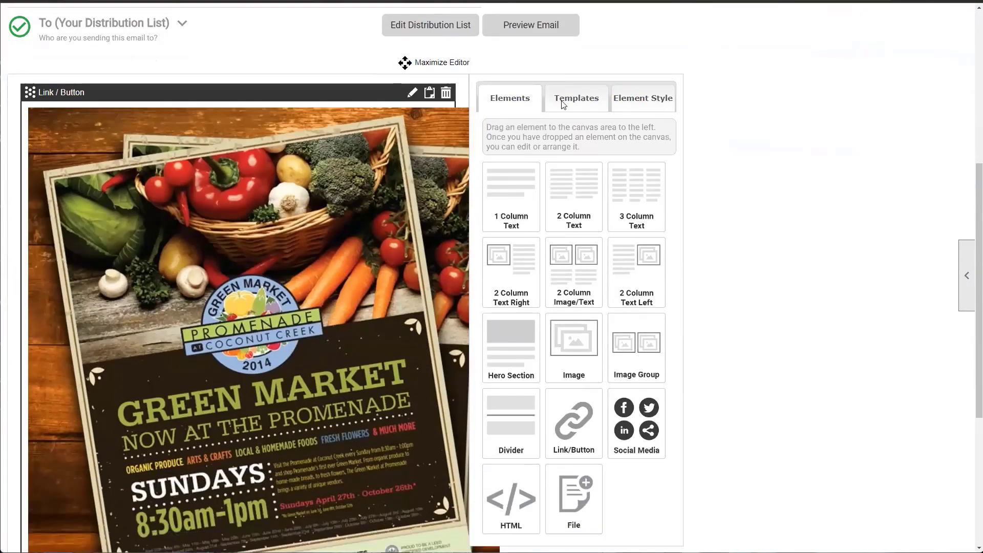
scroll(522, 68, "down", 1)
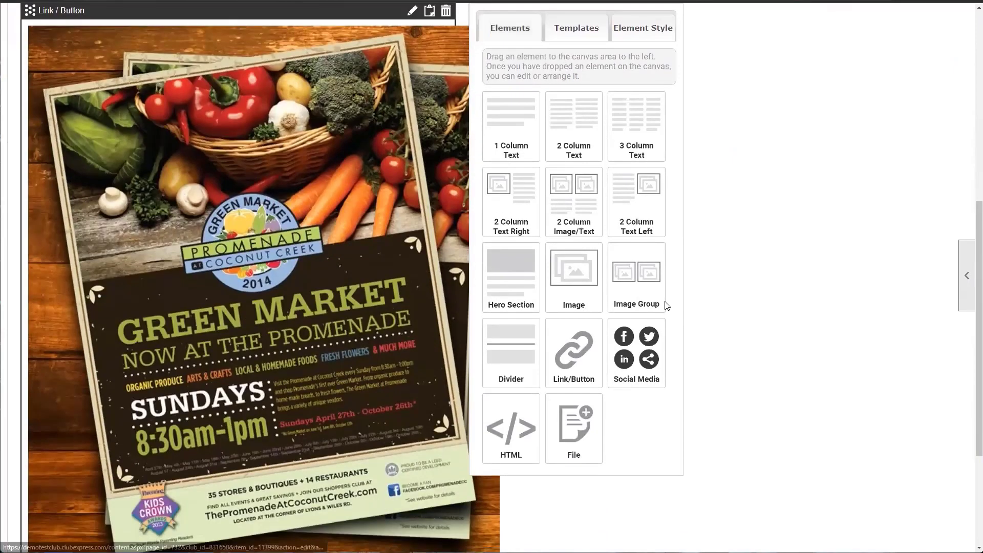
scroll(592, 354, "up", 2)
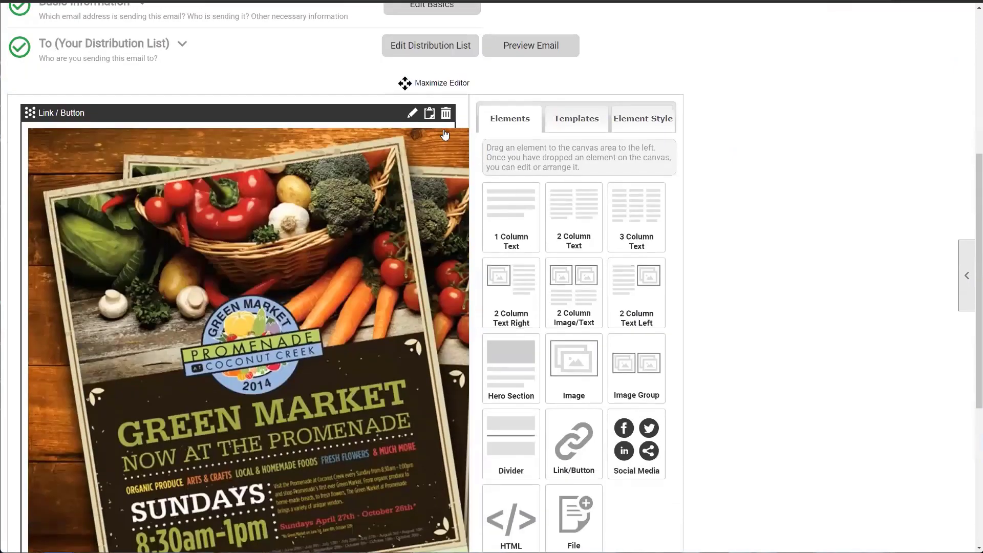
- Examine the Image display type in the flyer's Link / Button settings, close them without saving, and look over the whole flyer
left_click(413, 115)
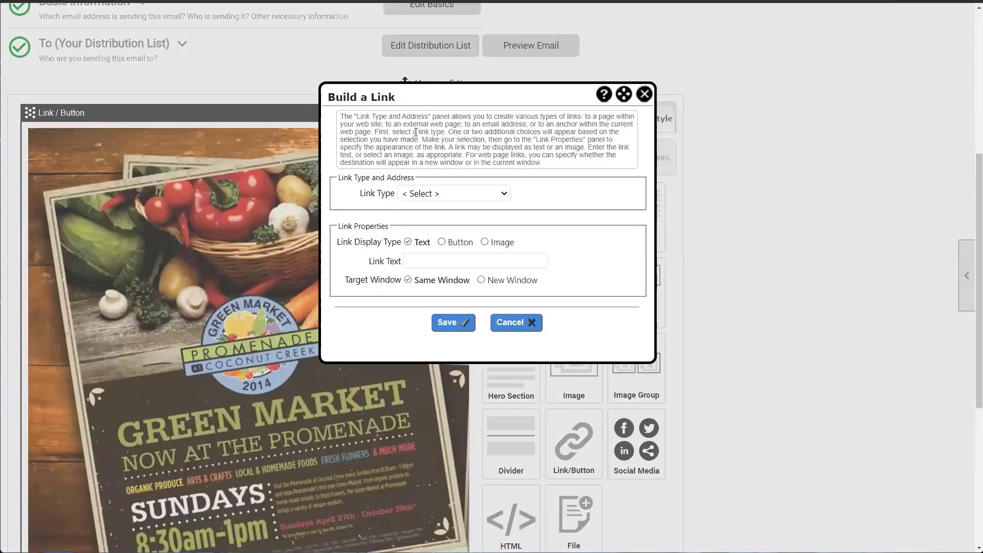
left_click(485, 242)
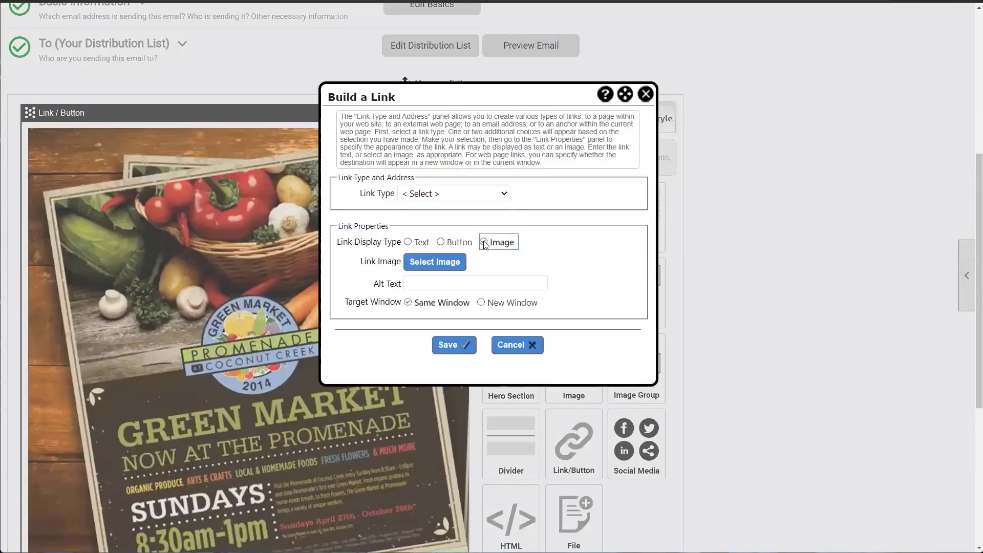
left_click(646, 95)
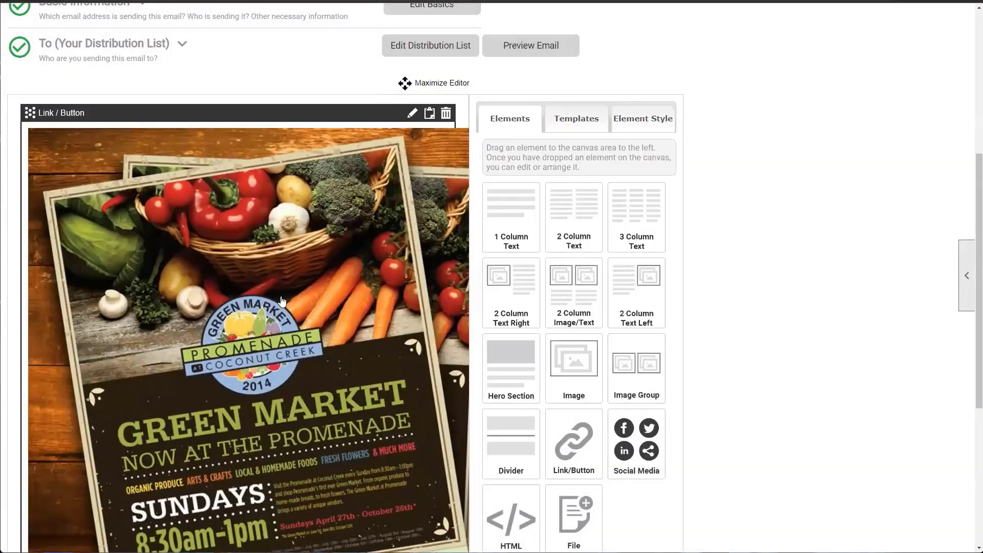
scroll(284, 297, "down", 2)
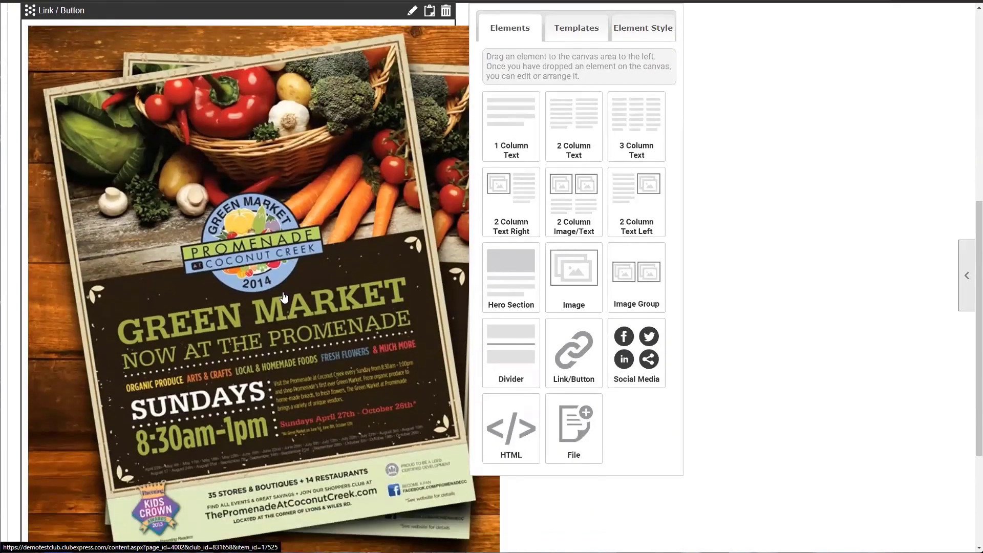
scroll(284, 297, "down", 1)
scroll(280, 338, "up", 1)
scroll(307, 287, "down", 1)
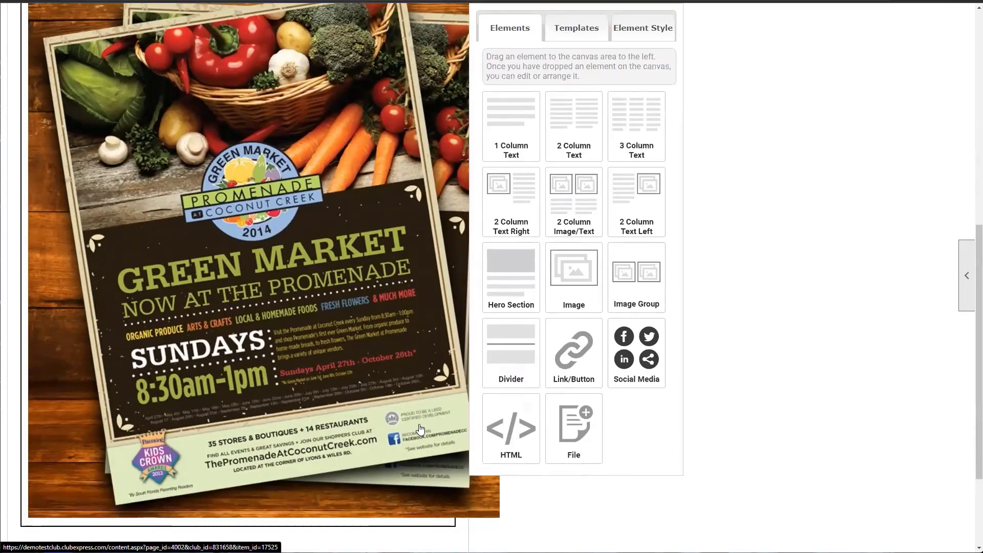
scroll(285, 363, "up", 1)
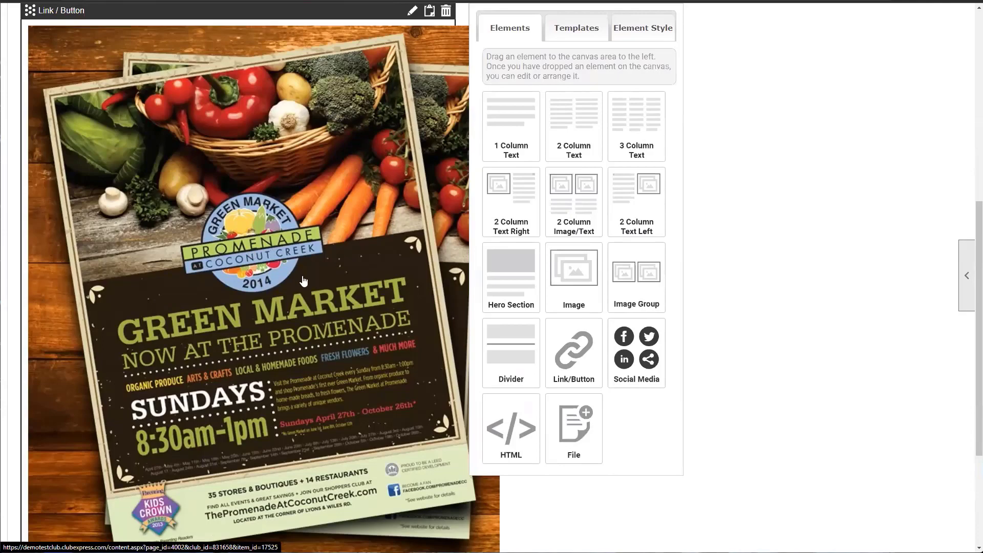
scroll(304, 281, "down", 1)
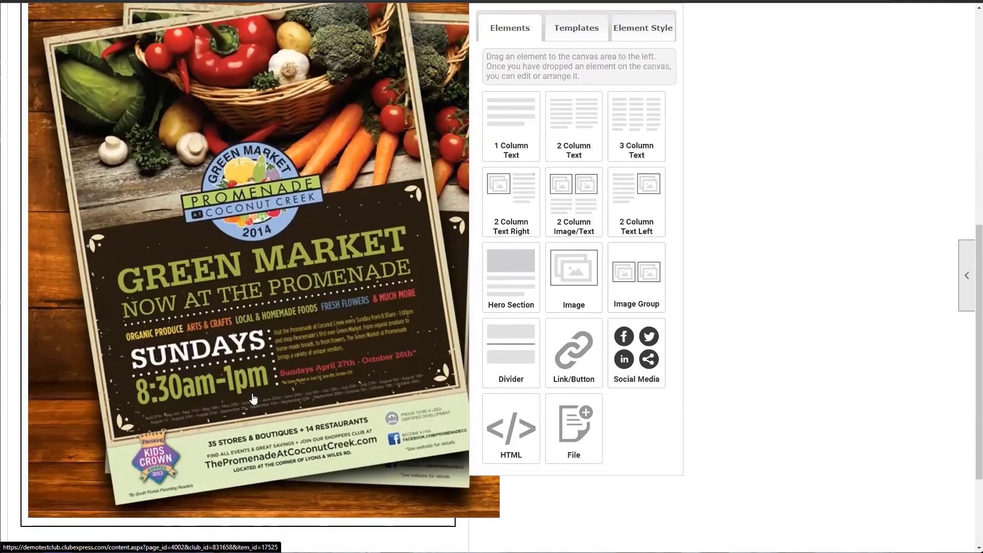
- Preview the Future Event link type for the flyer's Link / Button element, then close the link builder without saving and review the flyer
scroll(214, 408, "up", 3)
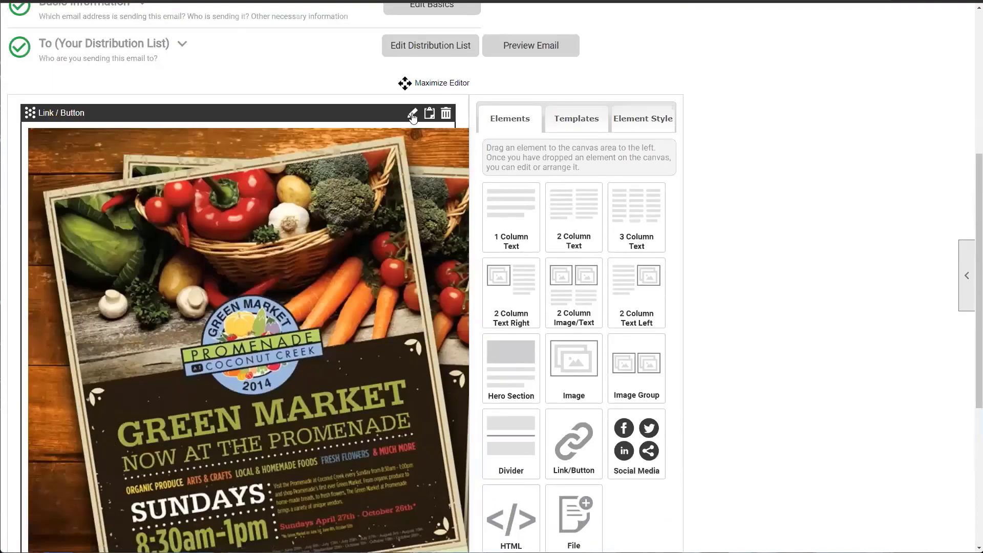
left_click(412, 113)
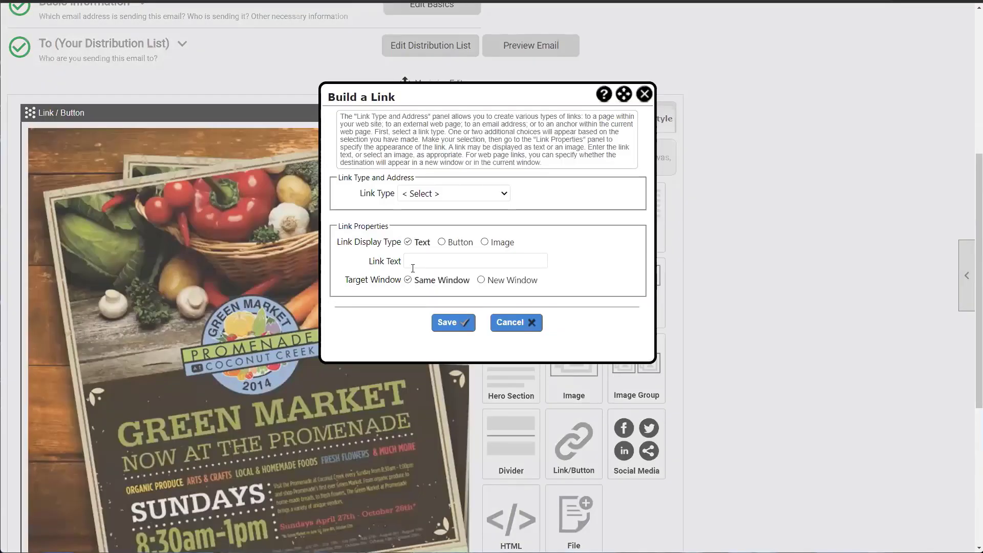
left_click(420, 199)
left_click(424, 257)
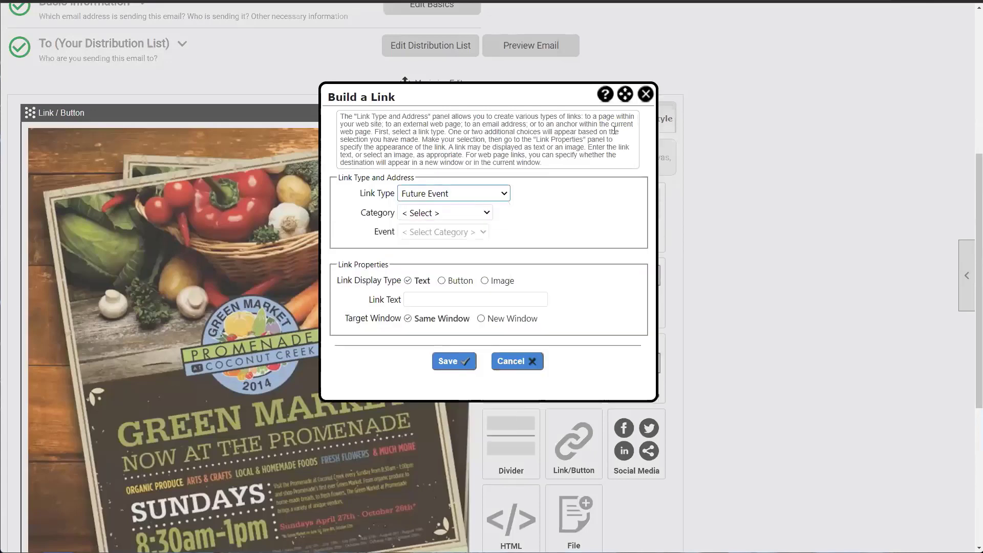
left_click(646, 96)
scroll(282, 273, "down", 1)
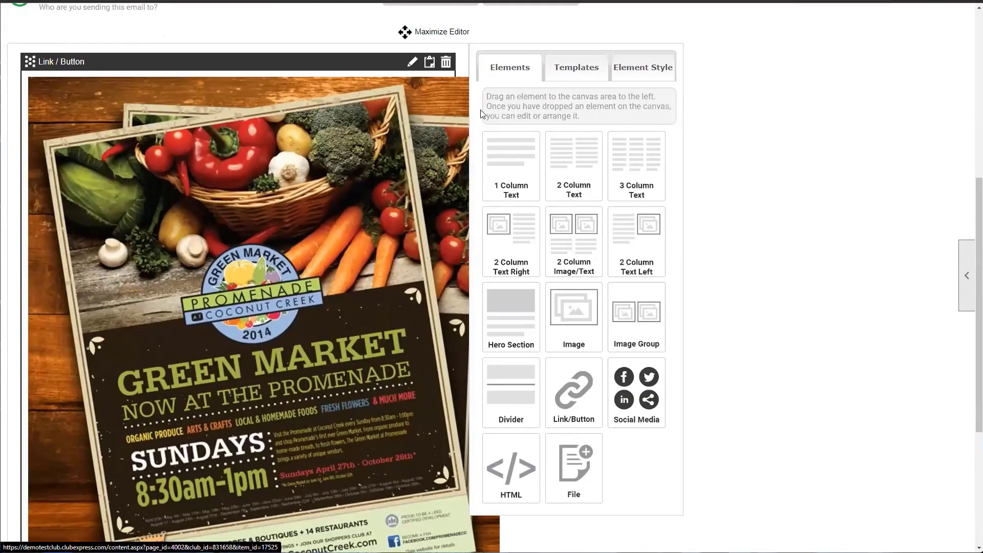
scroll(392, 478, "down", 2)
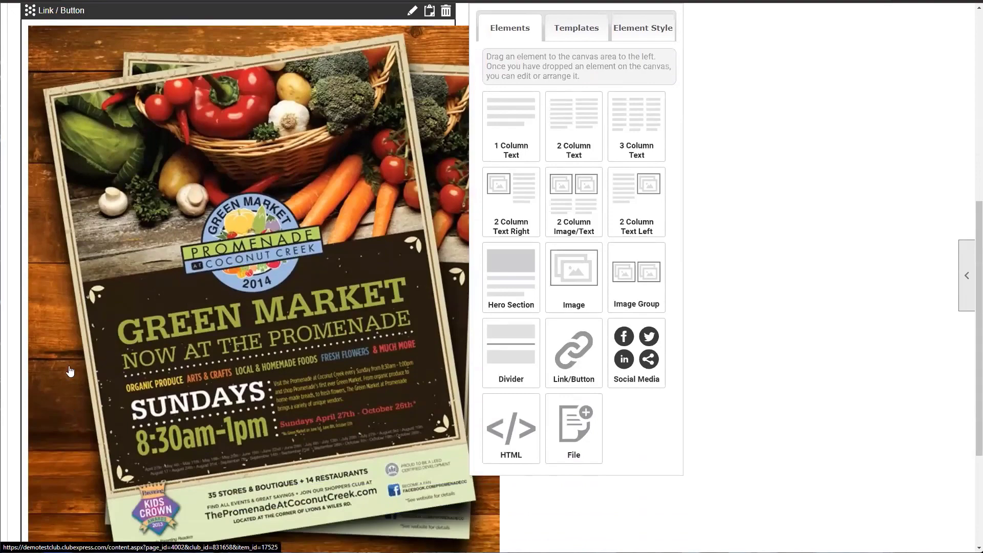
scroll(342, 459, "up", 5)
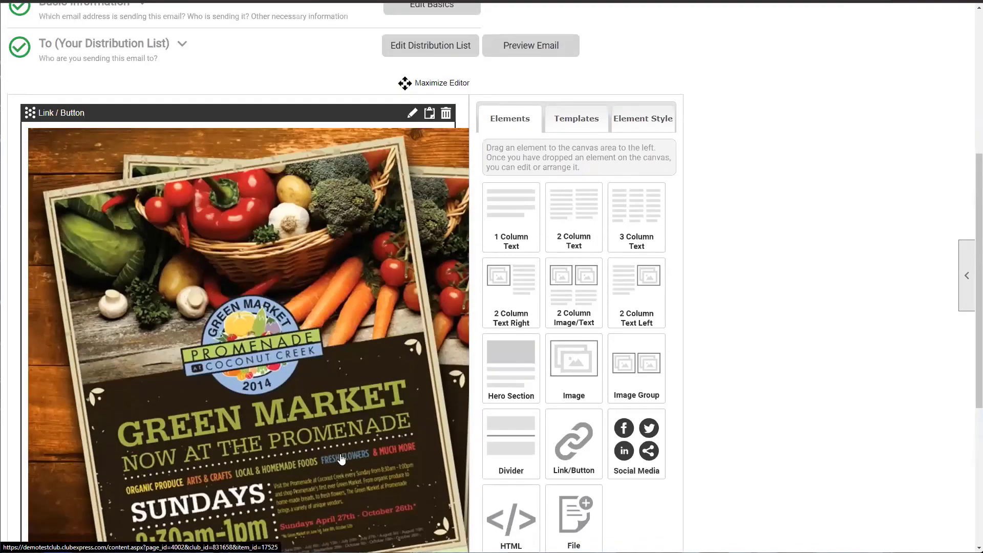
- Open the Pre-Made Flyer from the Email Archive's Event Announcements category and view the emailed image
scroll(354, 445, "up", 1)
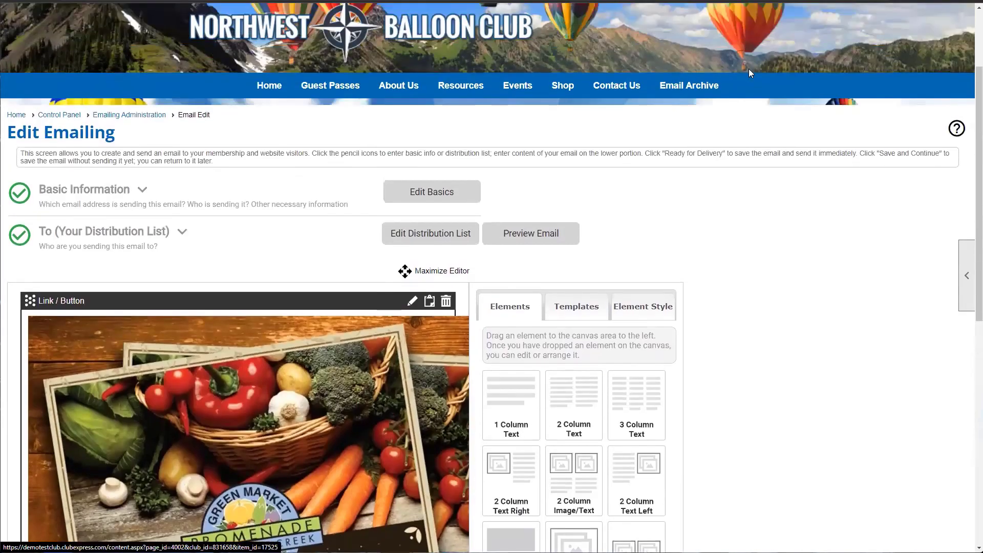
scroll(727, 103, "up", 2)
left_click(689, 154)
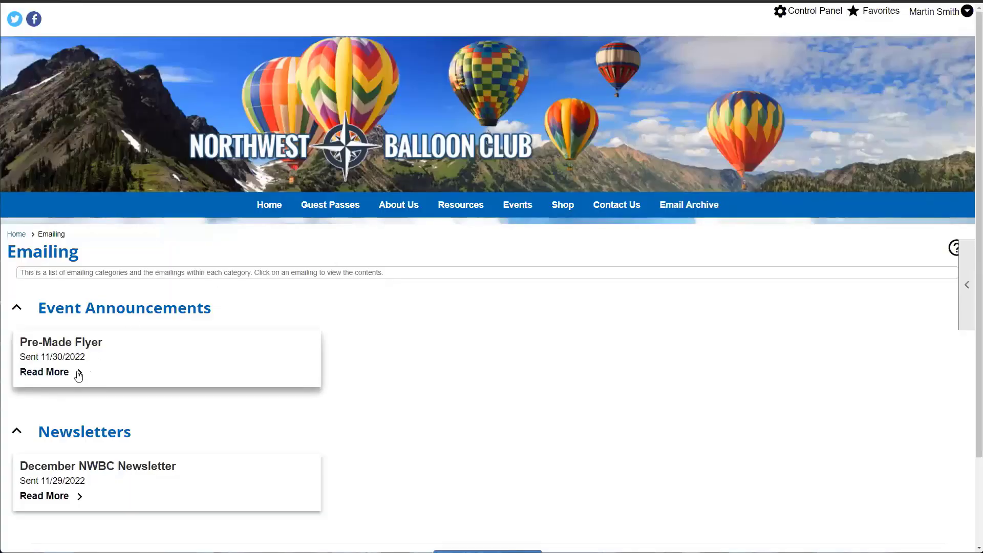
left_click(77, 374)
scroll(555, 314, "down", 8)
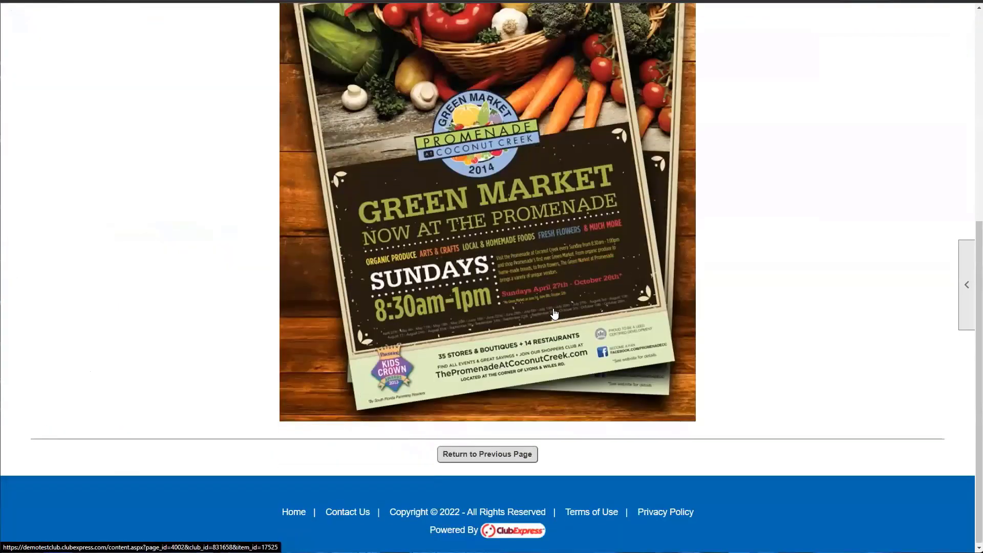
- Follow the flyer's image link to the Balloons of Love event page, return to the emailed flyer, and look over the whole image
scroll(555, 314, "up", 2)
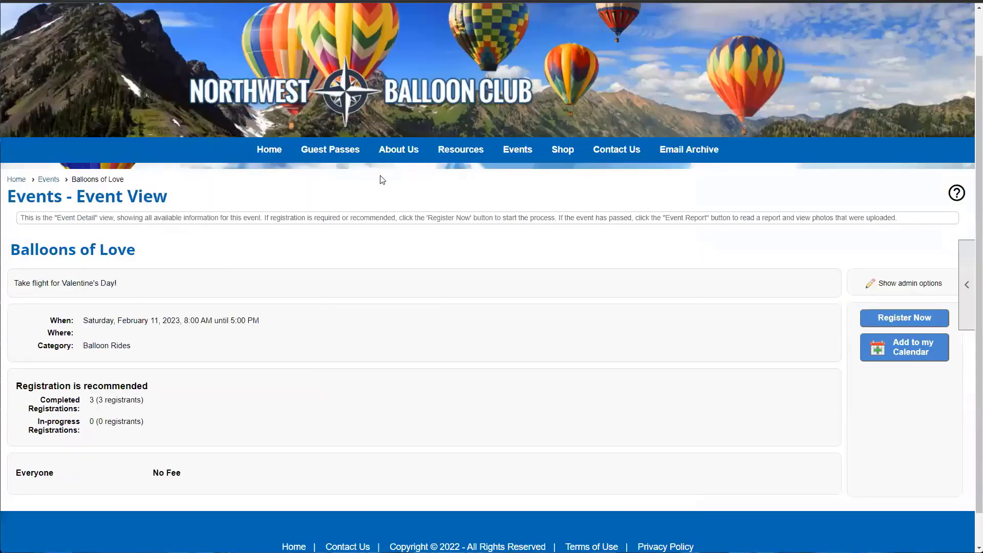
scroll(380, 179, "down", 1)
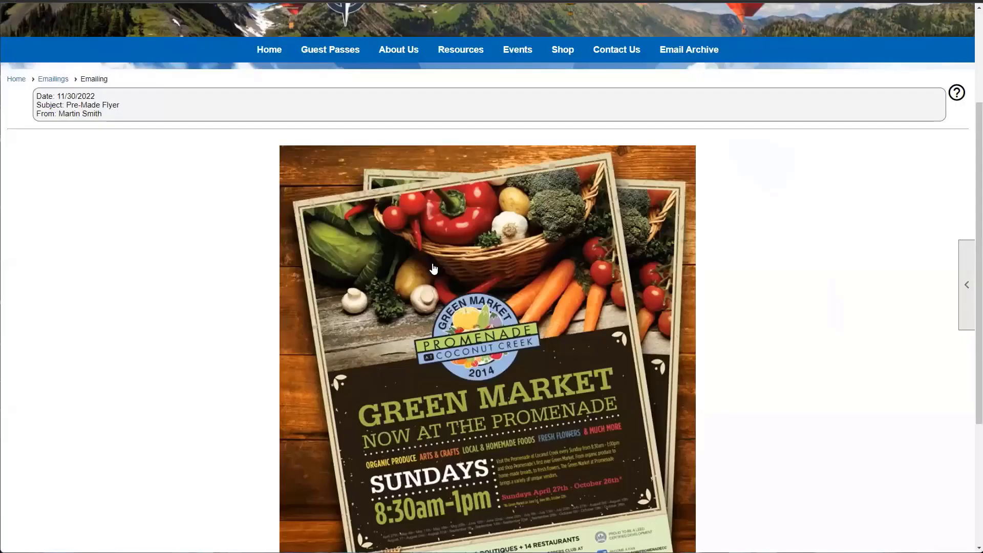
scroll(433, 269, "down", 2)
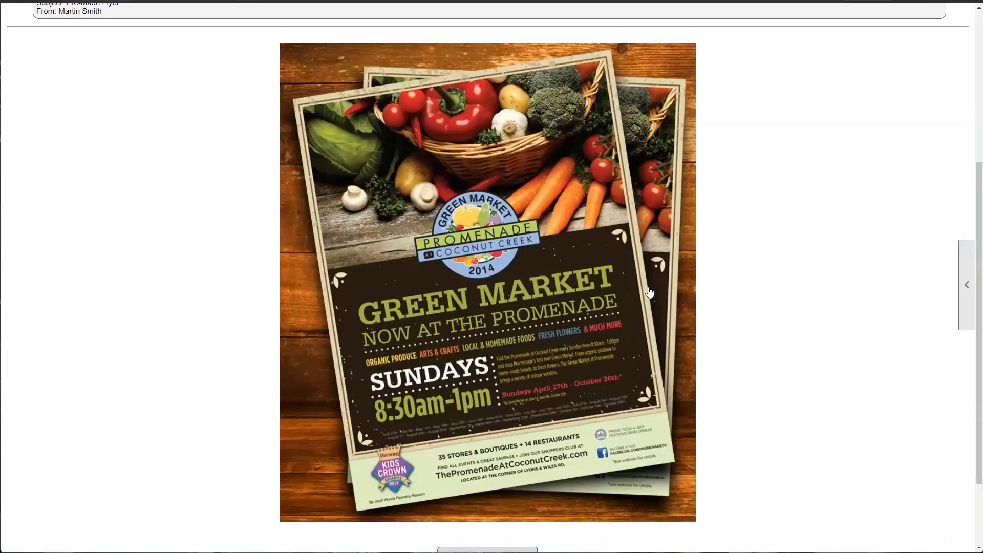
scroll(432, 270, "up", 2)
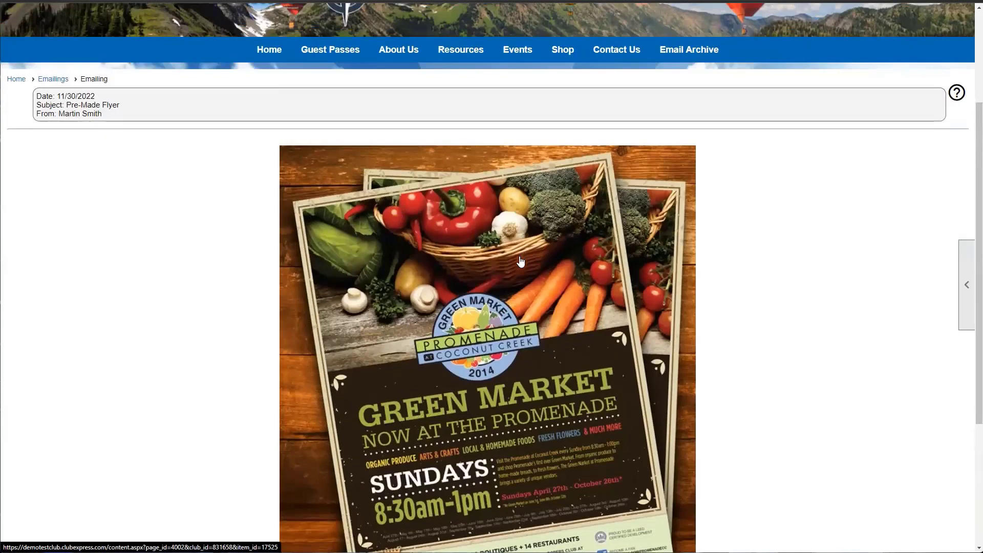
scroll(497, 395, "down", 1)
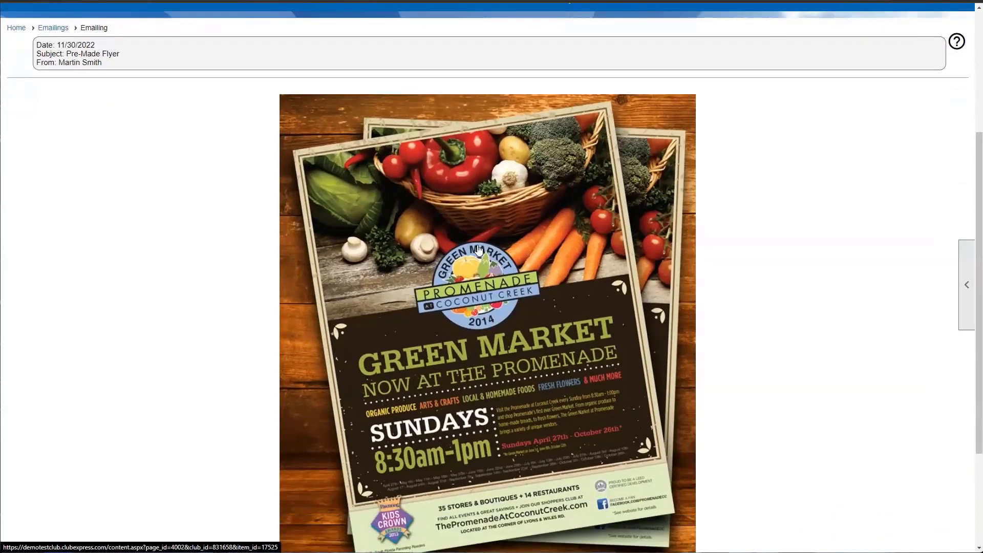
scroll(552, 277, "down", 1)
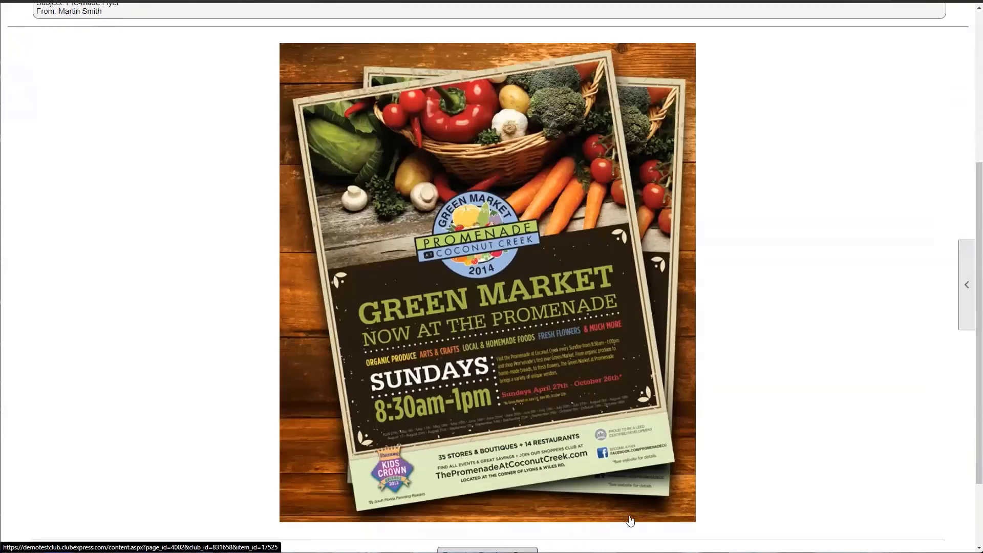
scroll(529, 485, "down", 1)
scroll(528, 485, "up", 1)
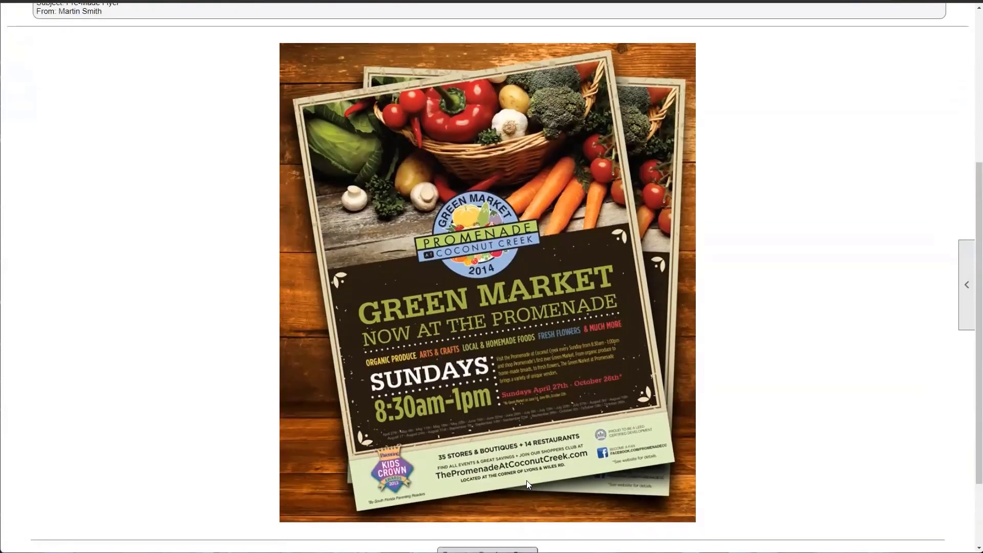
scroll(685, 397, "up", 1)
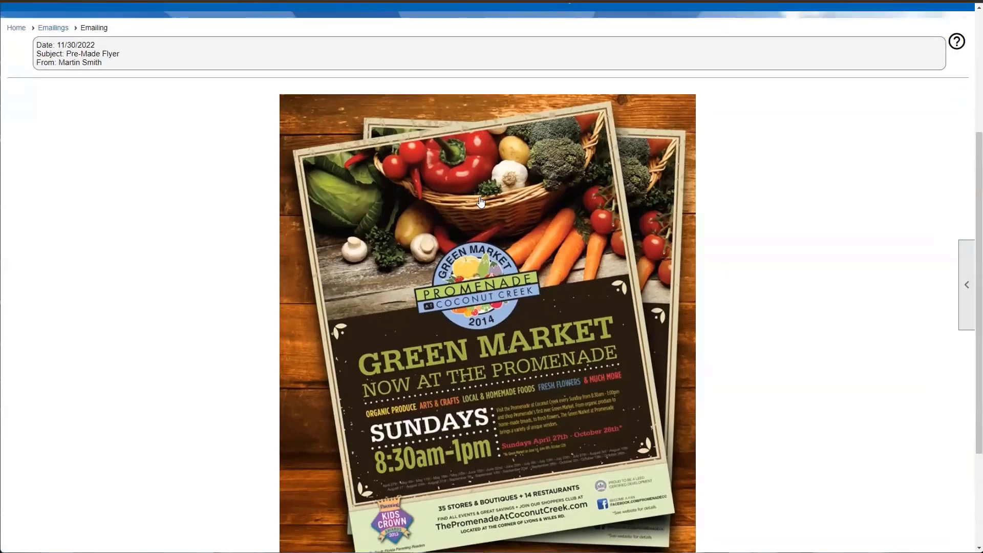
scroll(480, 202, "down", 1)
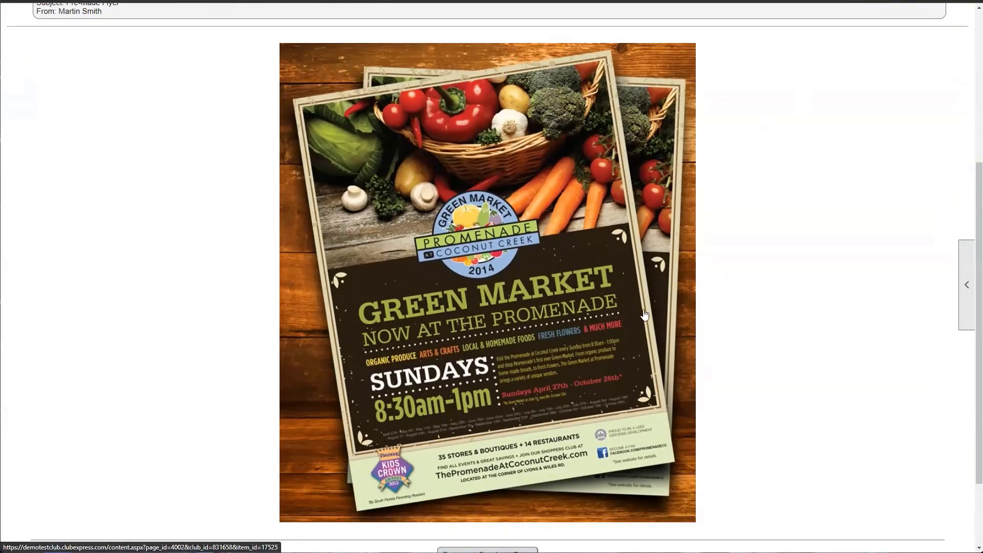
scroll(648, 424, "down", 1)
- Leave the email archive, return to Emailing Administration through the Control Panel, and search the Newsletters category
left_click(487, 494)
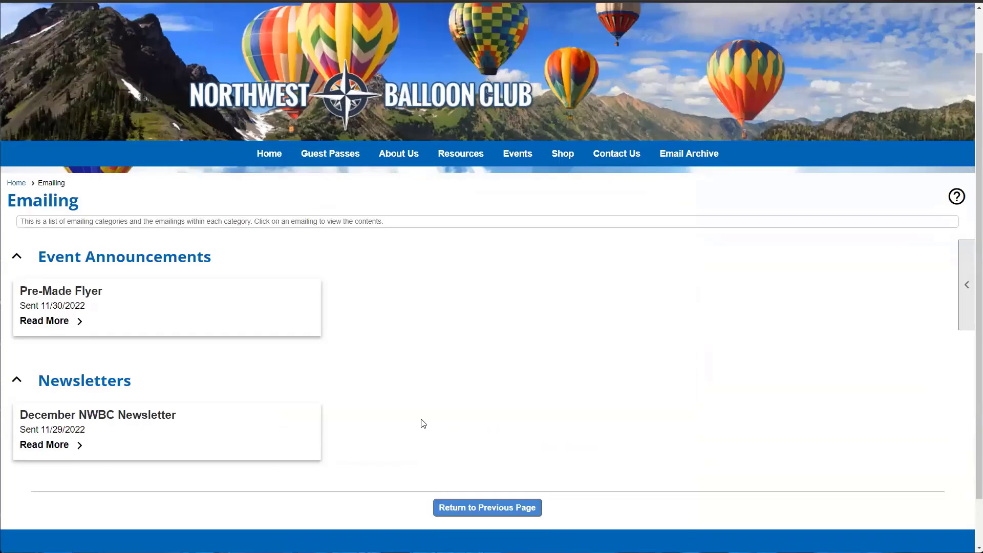
left_click(492, 510)
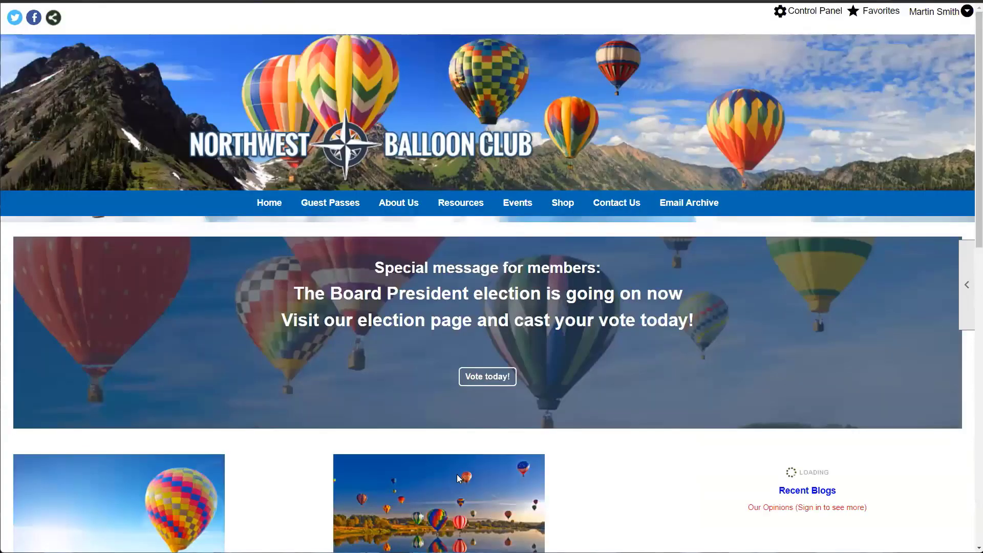
scroll(457, 474, "down", 1)
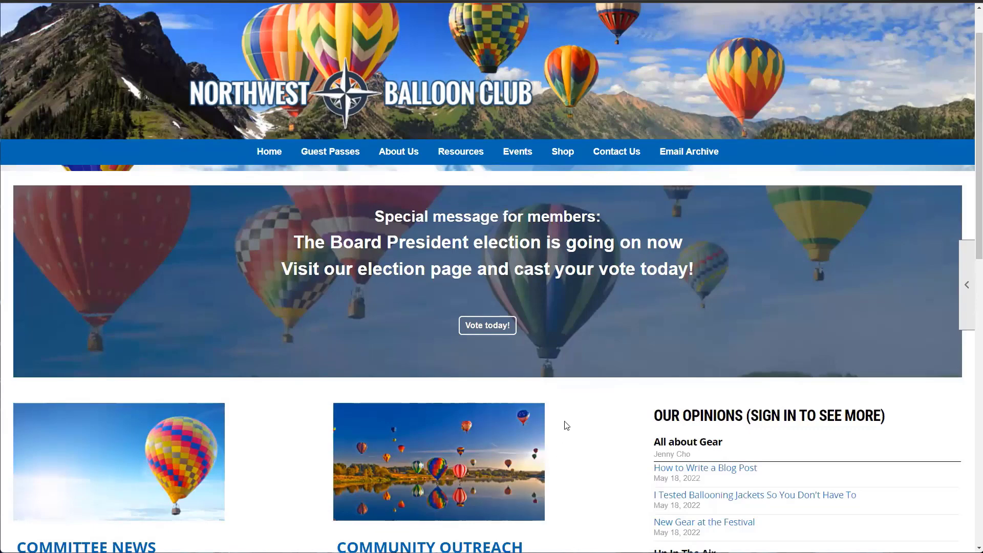
scroll(567, 426, "up", 1)
left_click(799, 11)
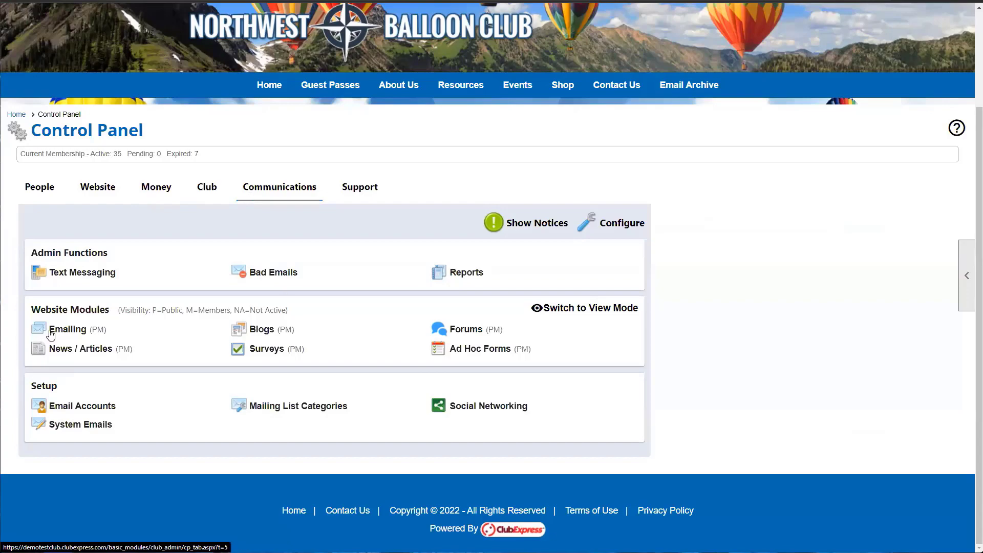
scroll(220, 340, "down", 1)
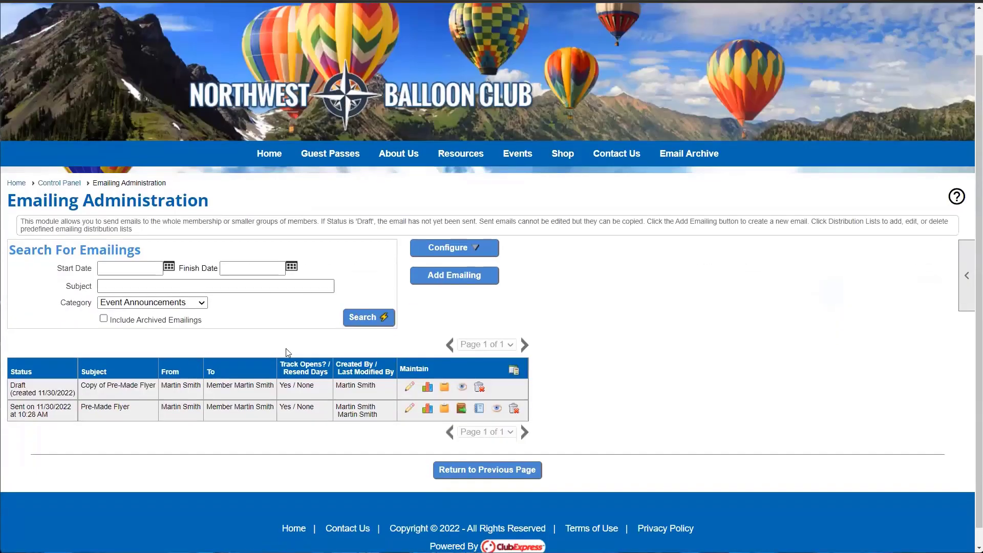
left_click(175, 306)
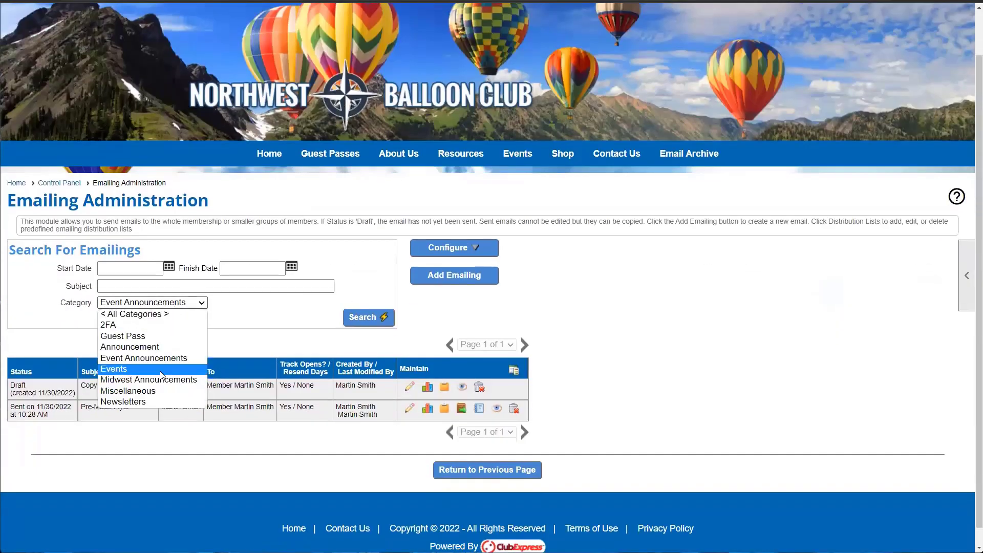
left_click(160, 402)
left_click(353, 320)
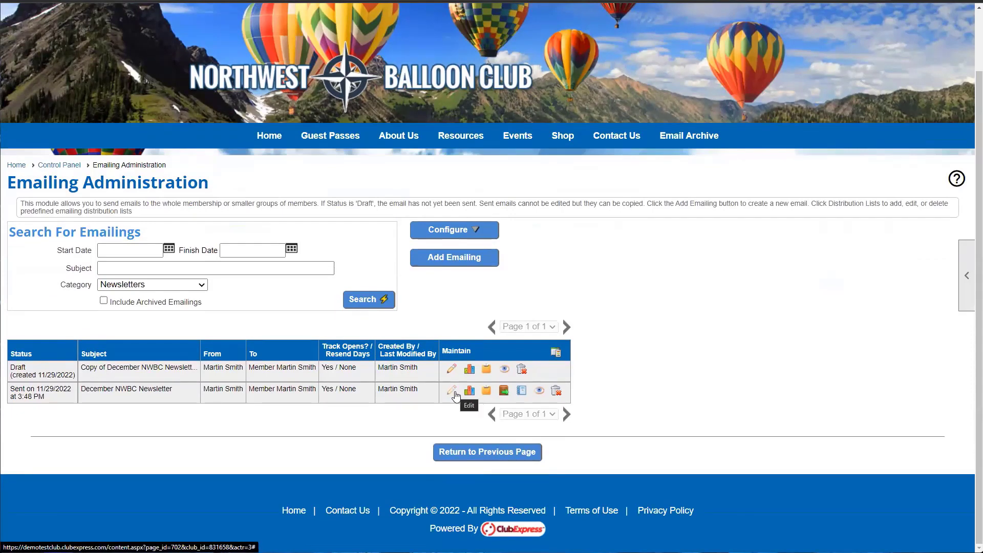
- View the sent December NWBC Newsletter's settings without saving, and open its draft copy in the email editor
left_click(454, 392)
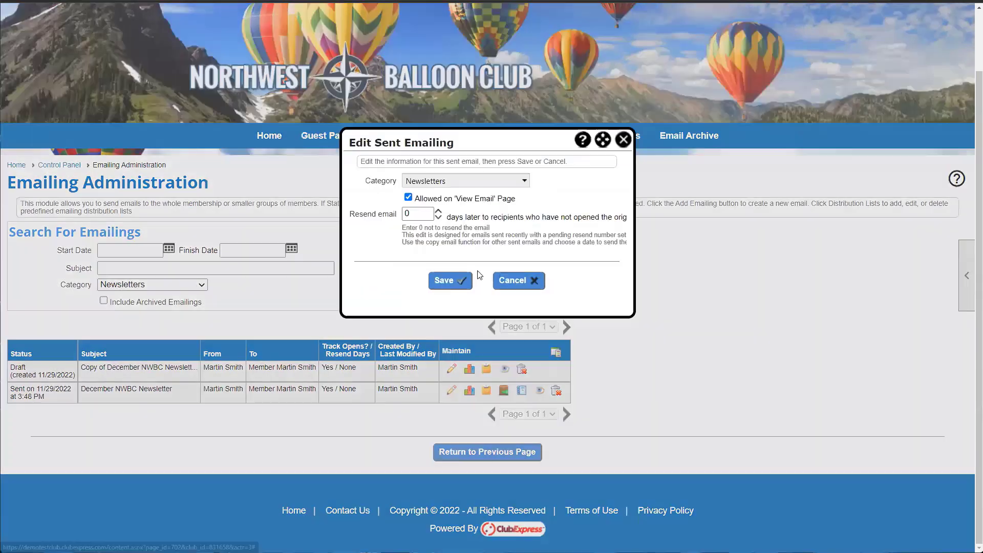
left_click(623, 137)
left_click(452, 369)
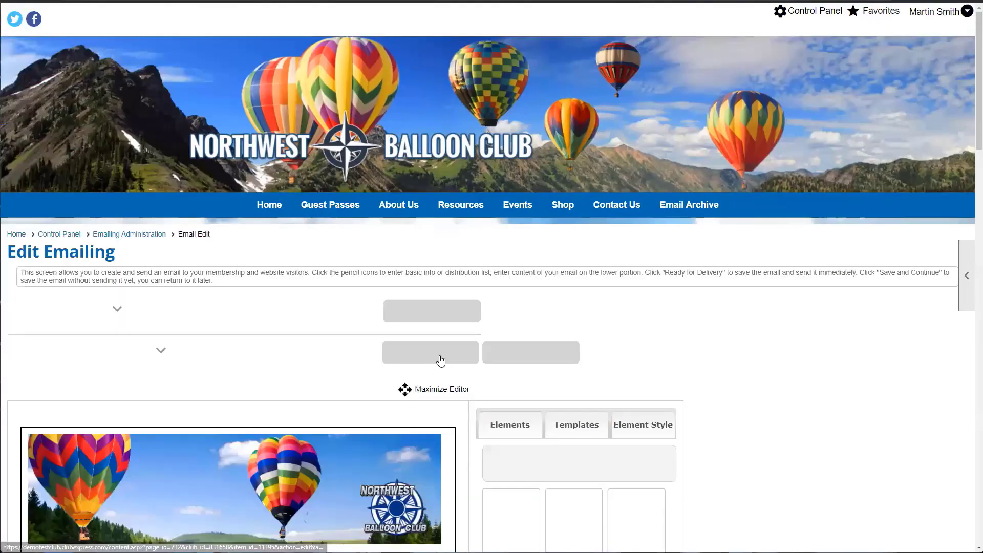
scroll(349, 331, "down", 9)
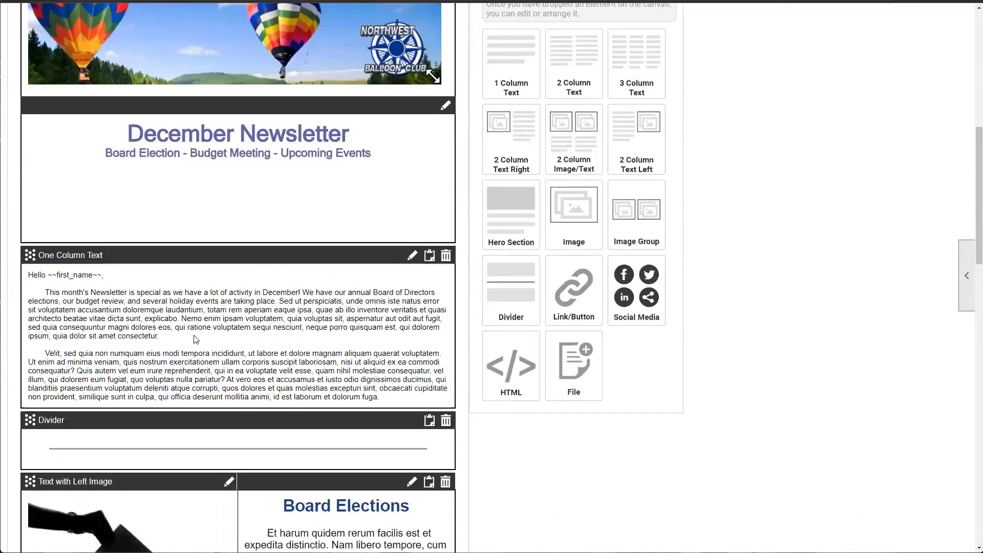
- Open the newsletter's greeting and introduction text block for editing and strip the formatting from all its text
left_click(413, 258)
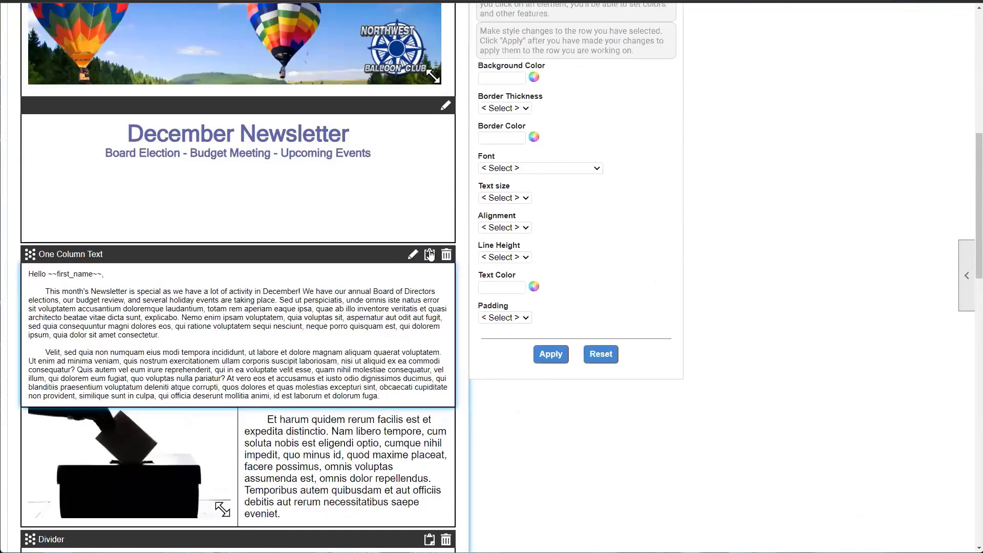
left_click(412, 258)
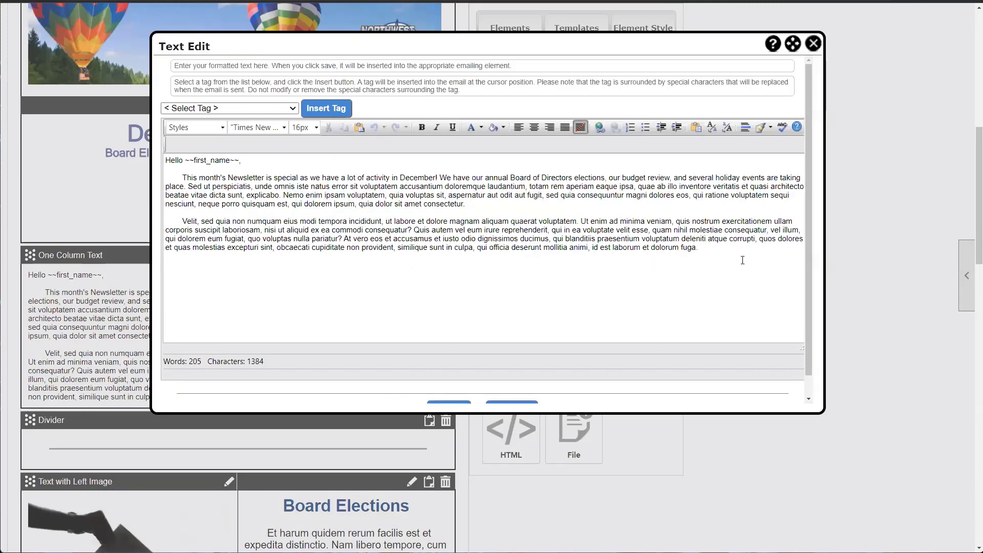
left_click_drag(612, 242, 753, 147)
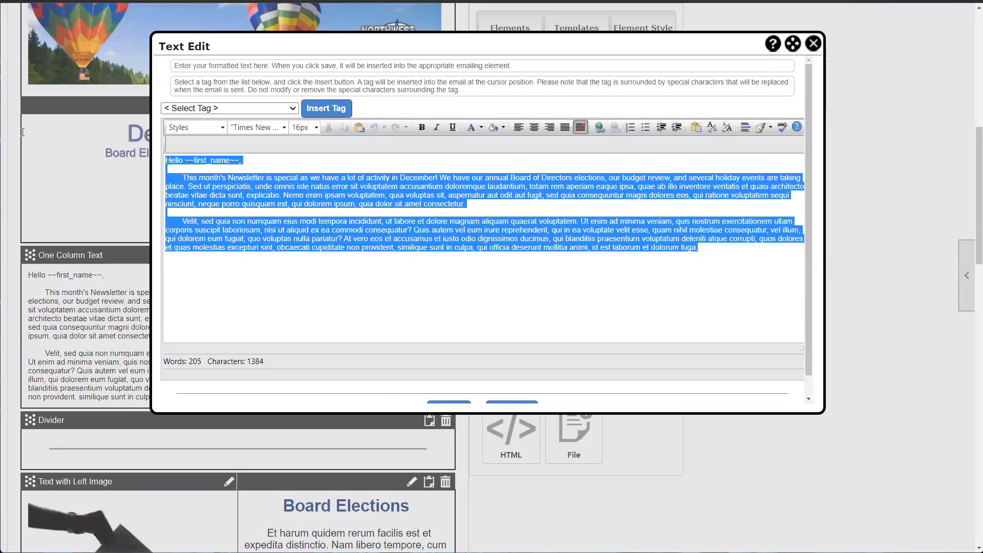
left_click(767, 128)
left_click(751, 142)
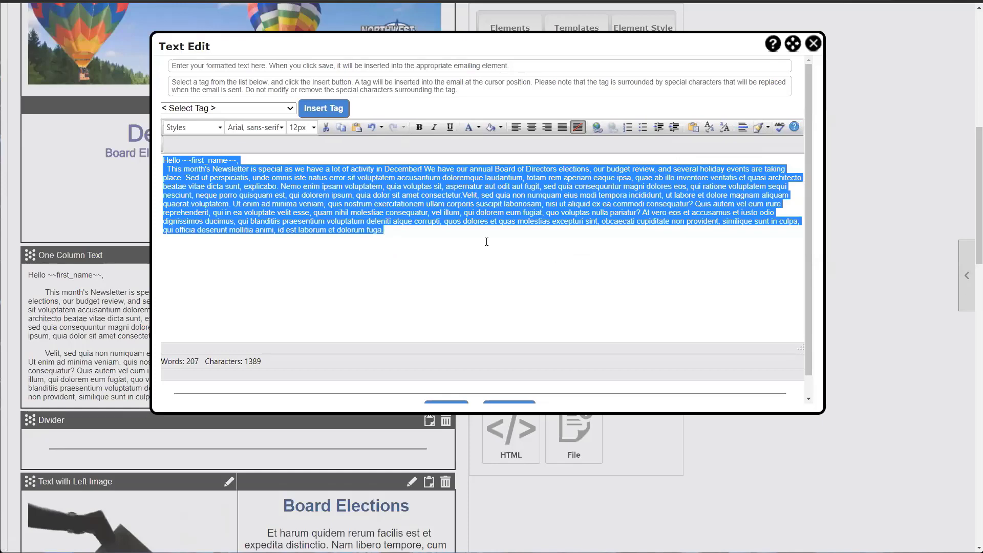
left_click(309, 221)
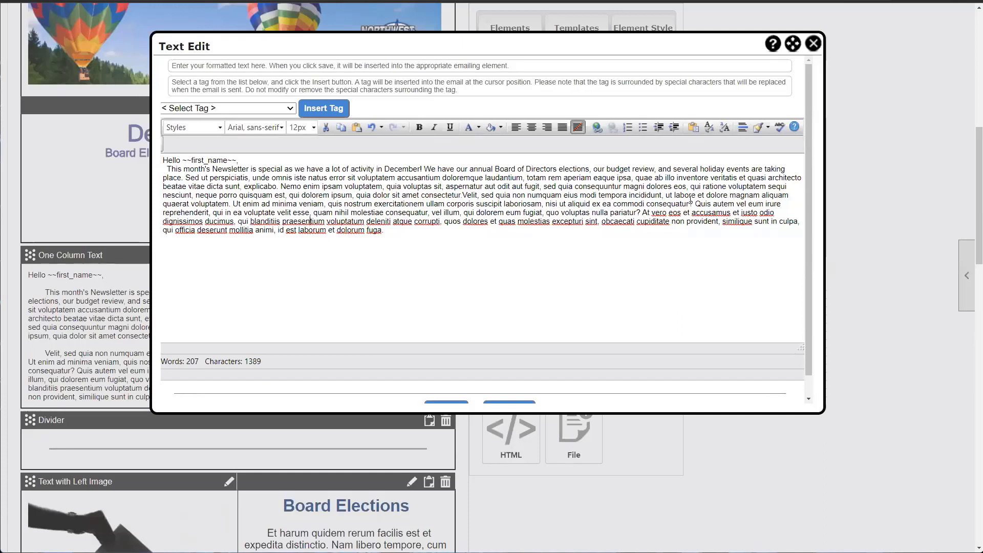
- Separate the greeting and two introduction paragraphs with blank lines, remove the first paragraph's leading spaces, and save the text block
left_click(464, 196)
key("Return")
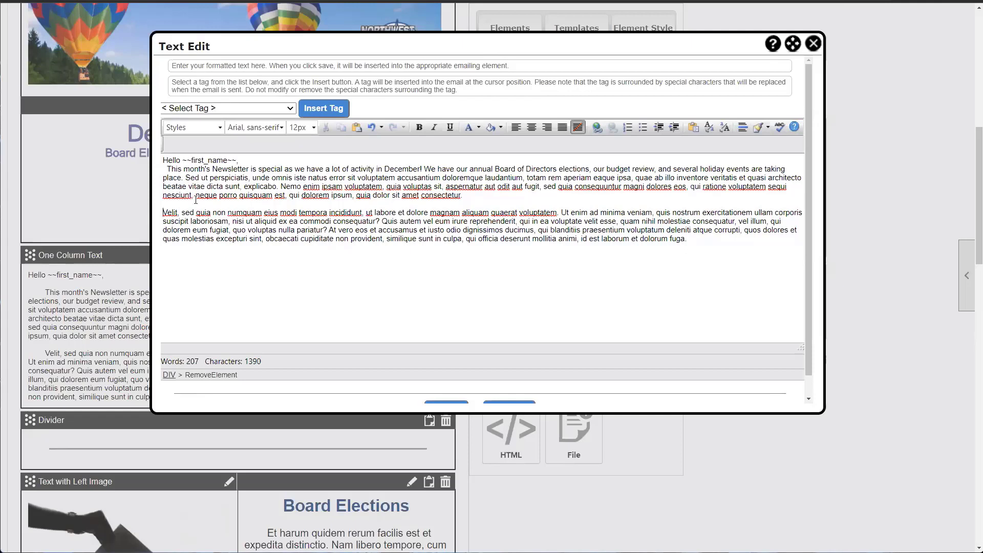
left_click(250, 162)
key("Return")
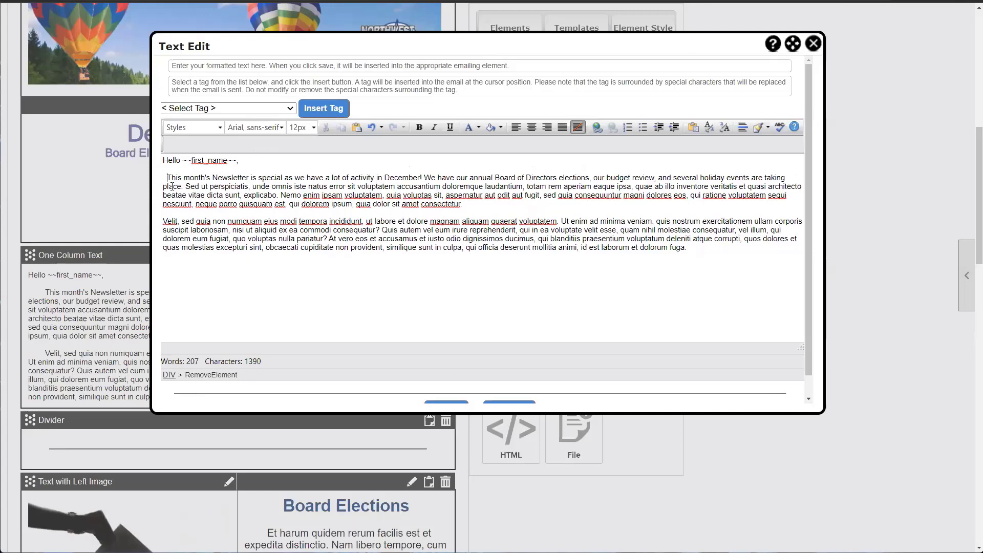
key("BackSpace")
key("BackSpace")
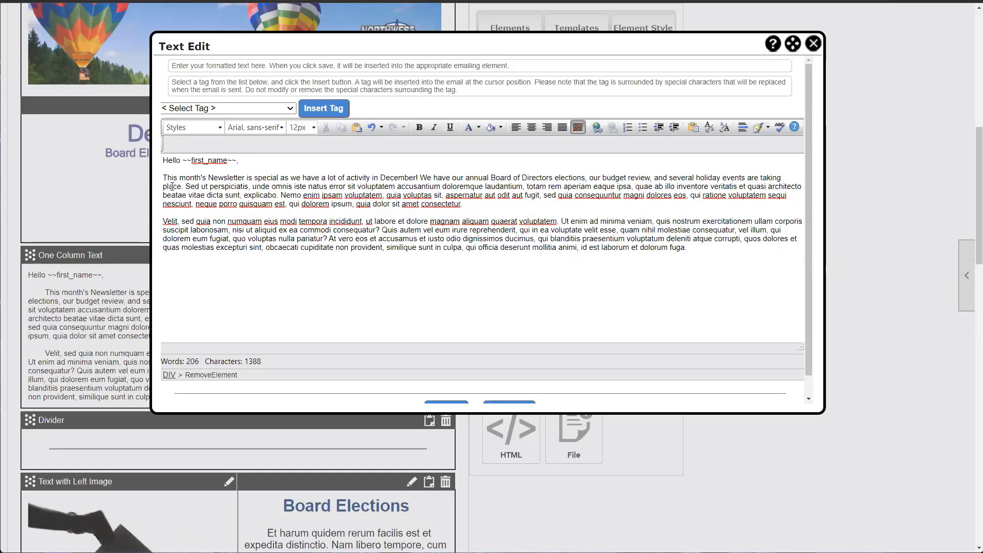
scroll(423, 351, "down", 2)
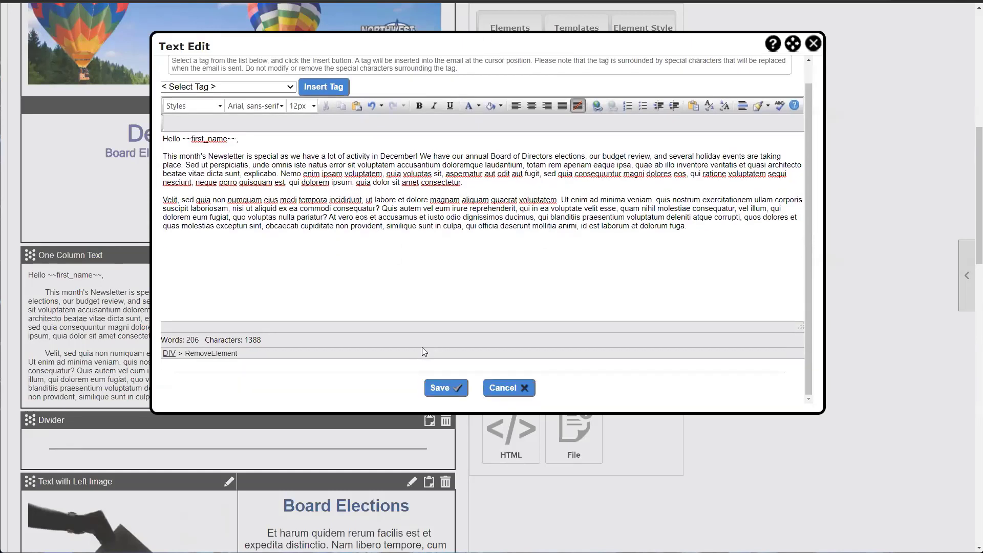
left_click(433, 386)
- Add a 1 Column Text element to the newsletter, move it above the divider below the introduction, and select it
scroll(530, 132, "down", 1)
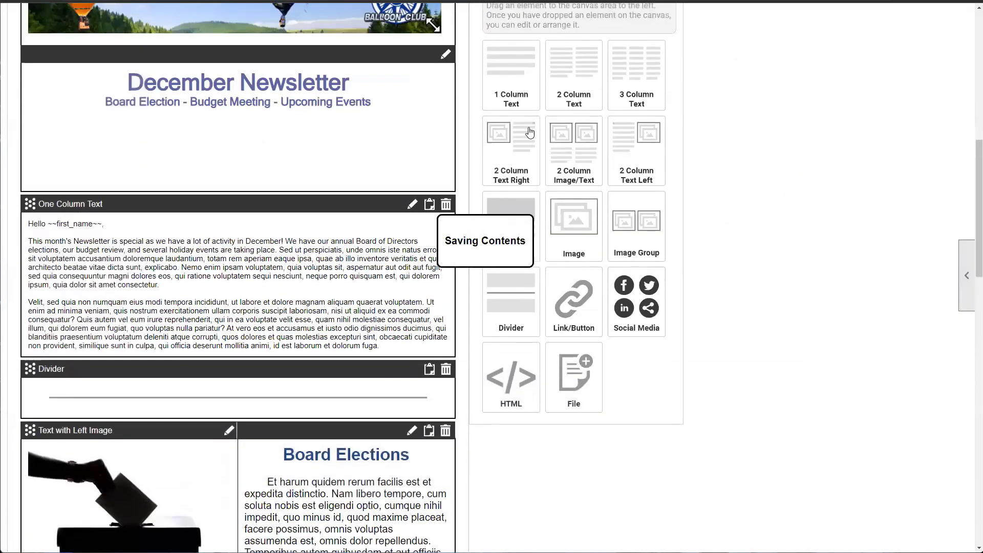
left_click_drag(507, 107, 82, 402)
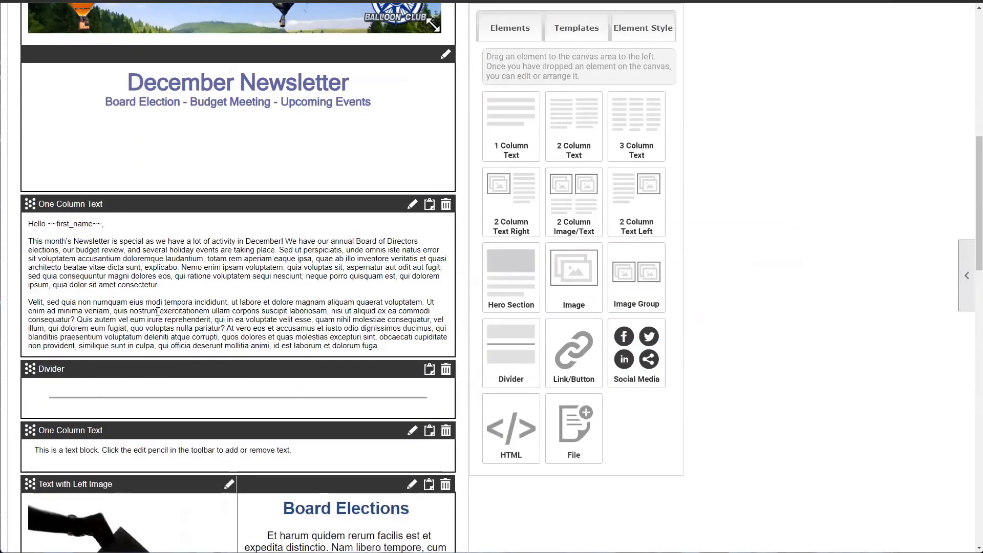
left_click_drag(30, 430, 125, 365)
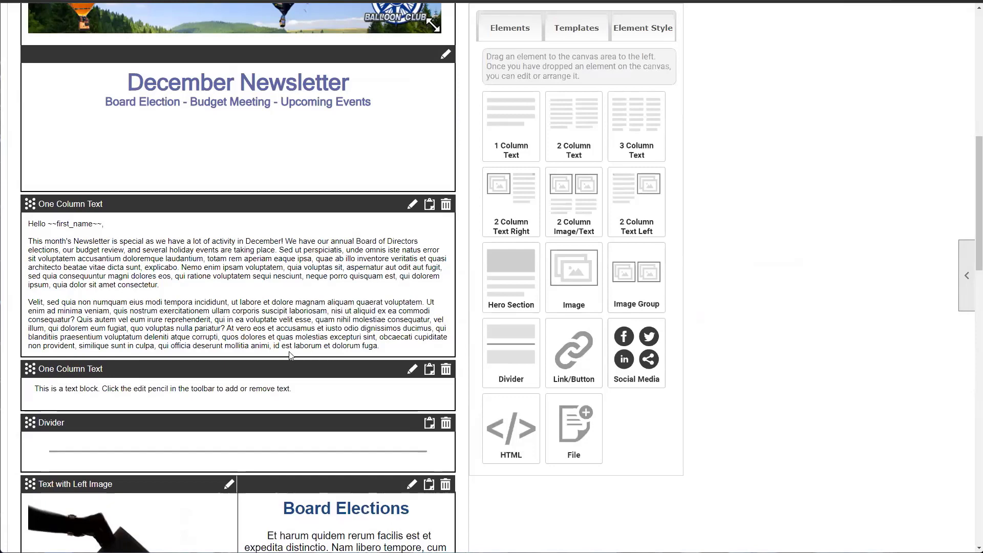
left_click(283, 392)
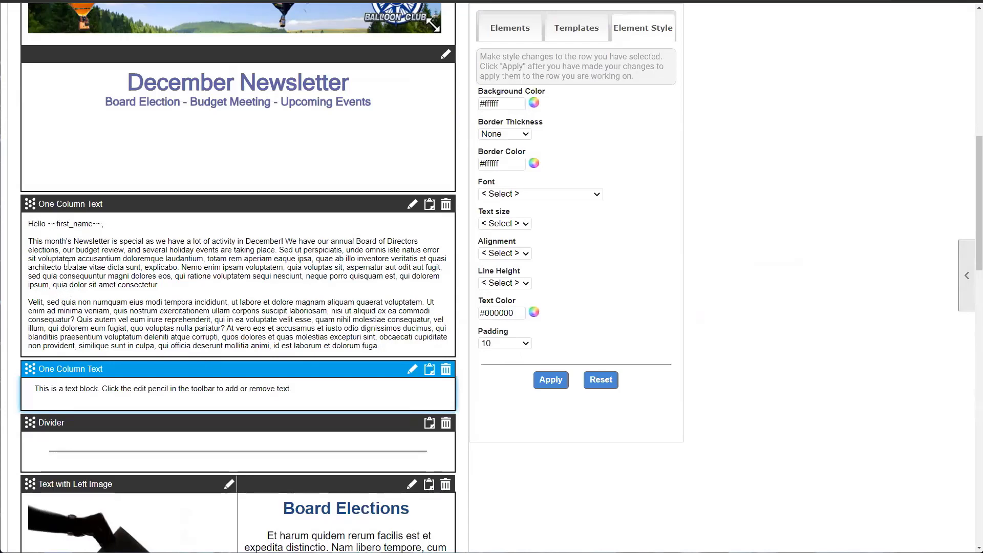
- Open the greeting and introduction text block for editing and strip the formatting from all its text
left_click(412, 205)
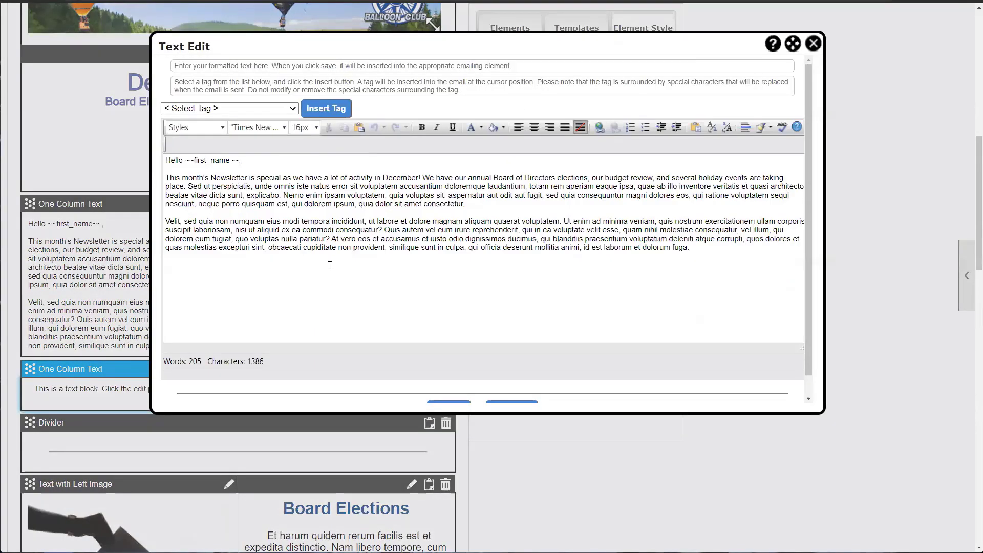
left_click_drag(711, 272, 69, 166)
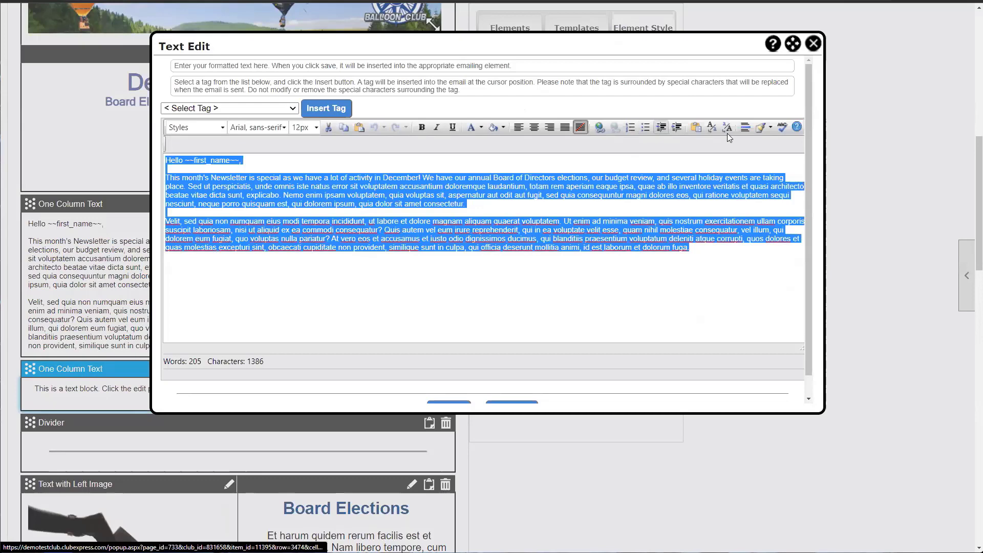
left_click(771, 127)
left_click(745, 150)
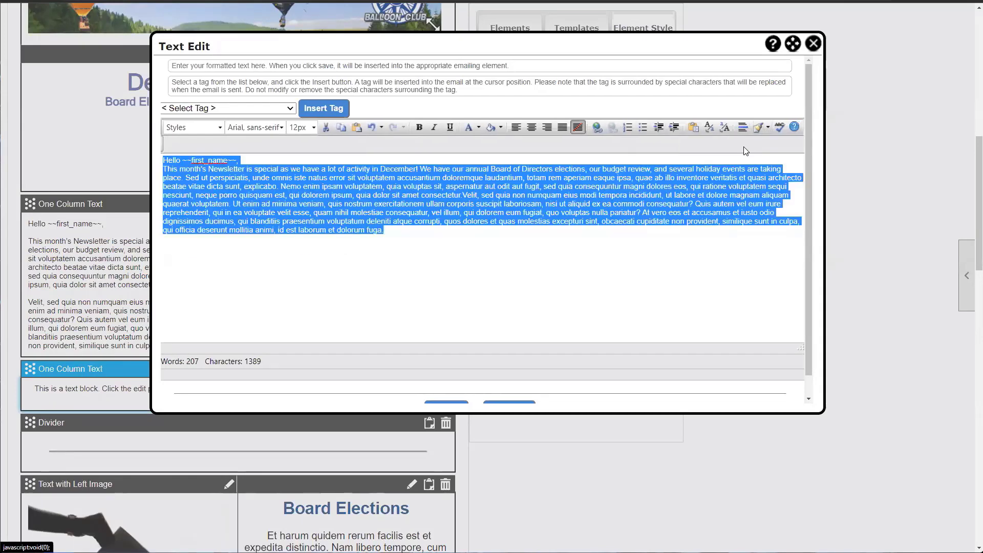
- Insert a blank line after the greeting and another before the sentence starting "Quis autem vel eum"
left_click(266, 204)
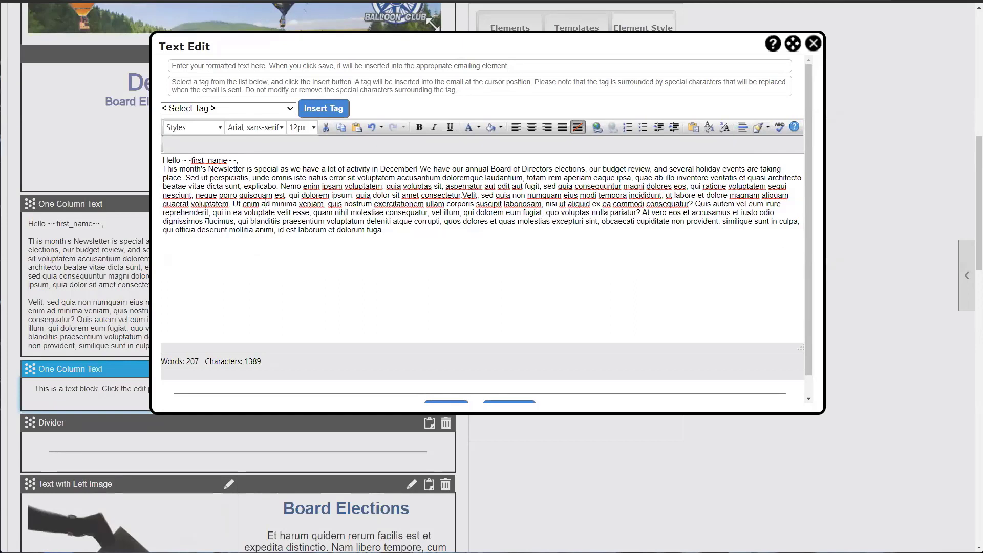
left_click(271, 161)
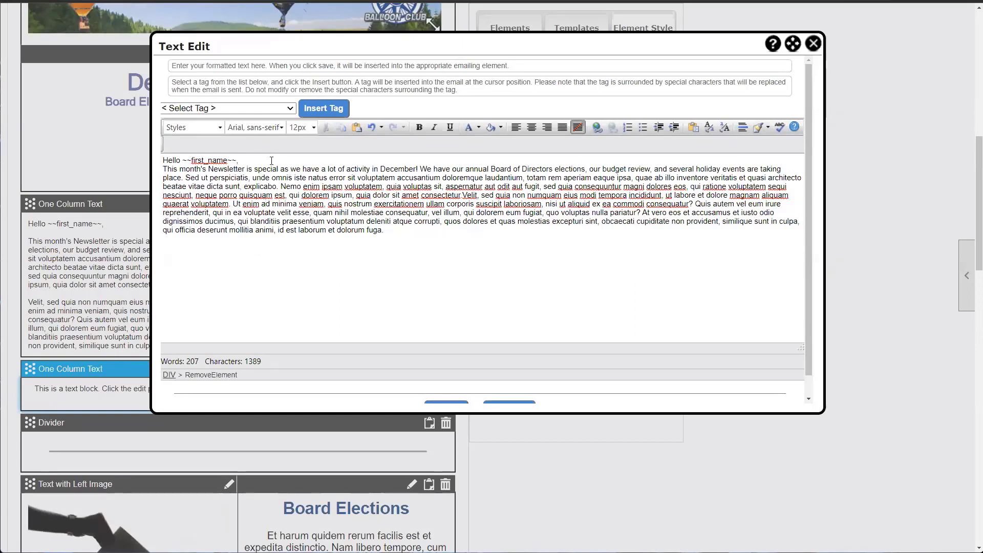
key("Return")
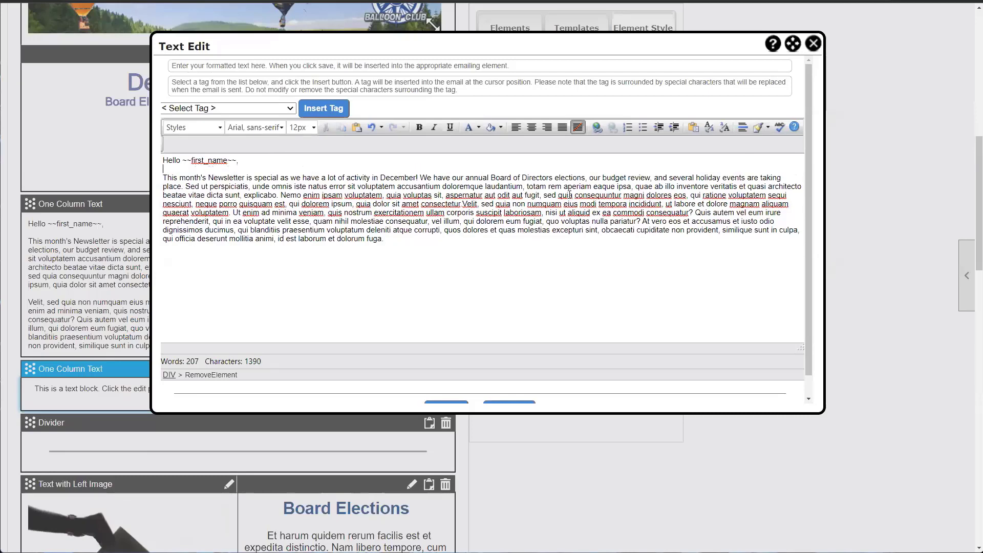
left_click(698, 213)
key("Return")
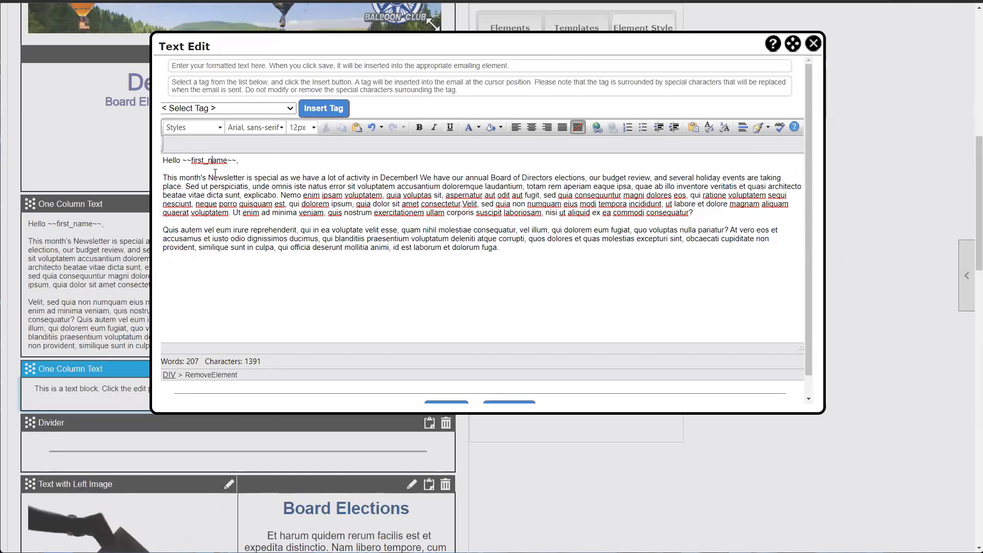
- Highlight passages of the introduction paragraphs and close the text editor without saving
left_click_drag(179, 239, 178, 248)
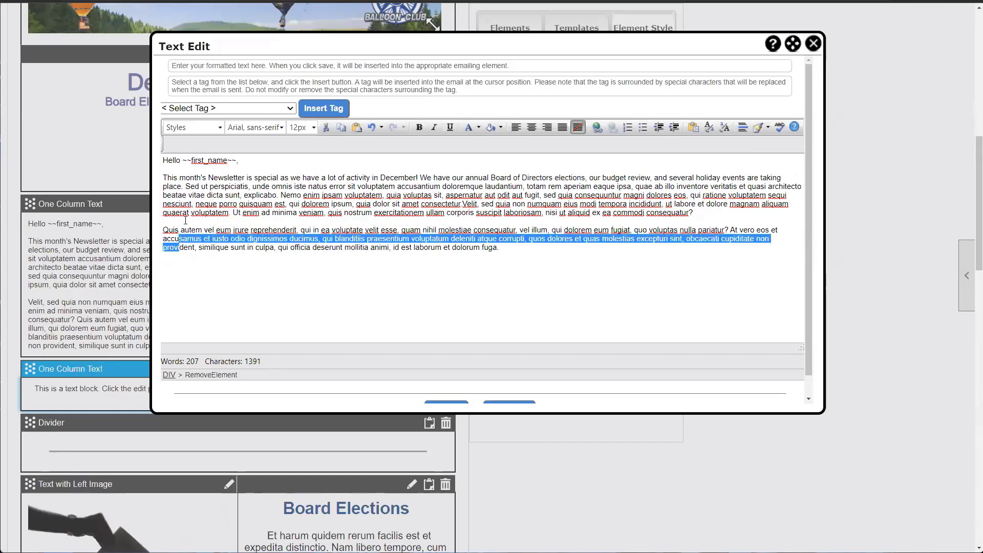
left_click(186, 220)
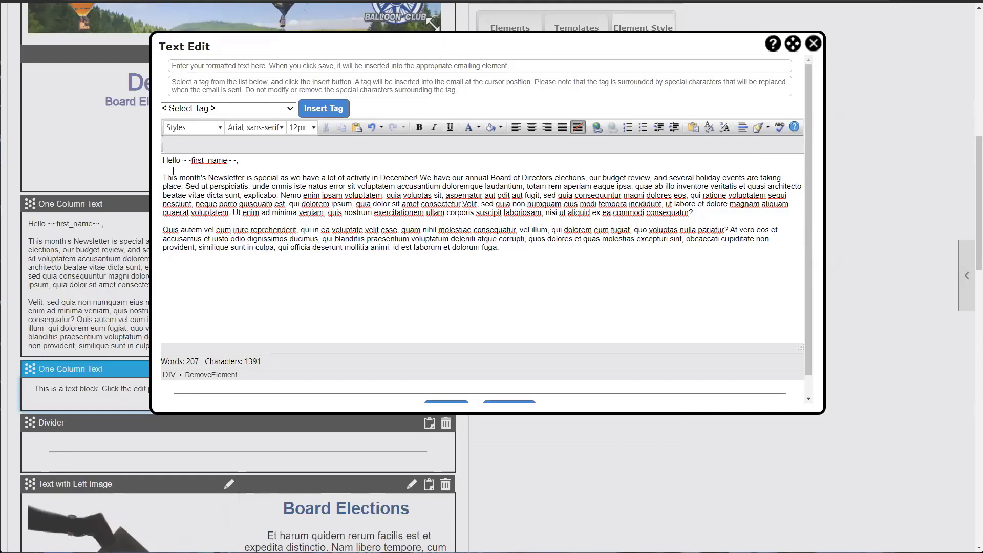
left_click(172, 186)
scroll(243, 226, "down", 1)
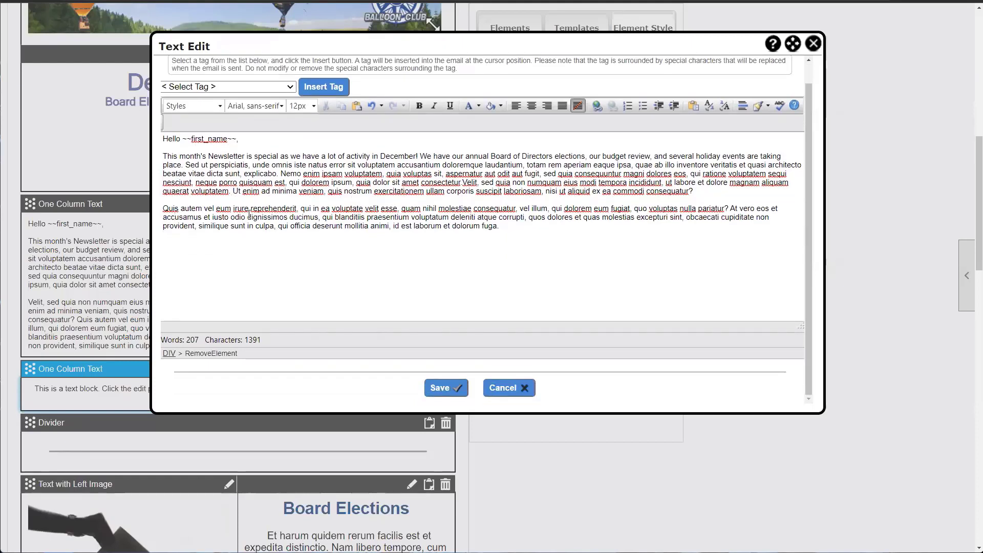
left_click_drag(545, 237, 328, 191)
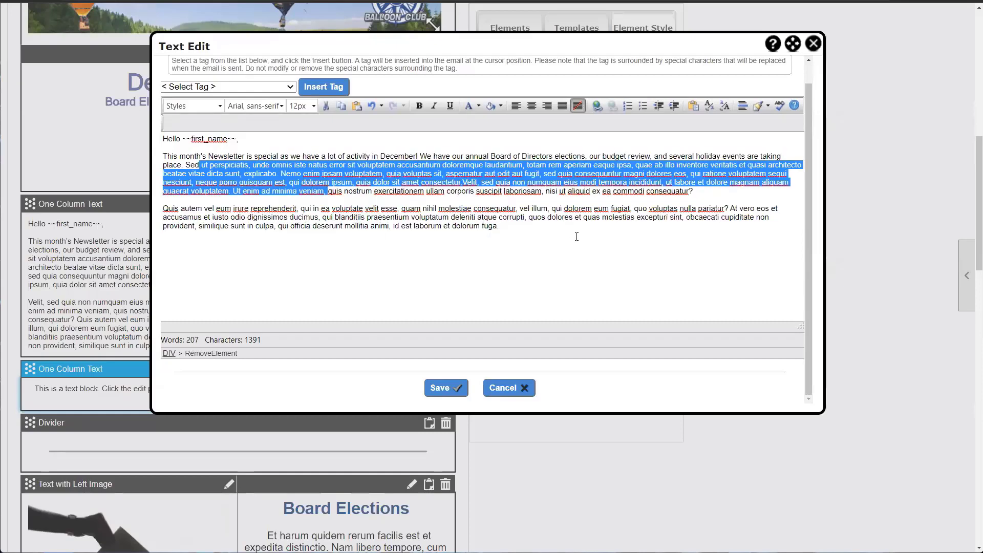
left_click(395, 175)
left_click(431, 183, "shift")
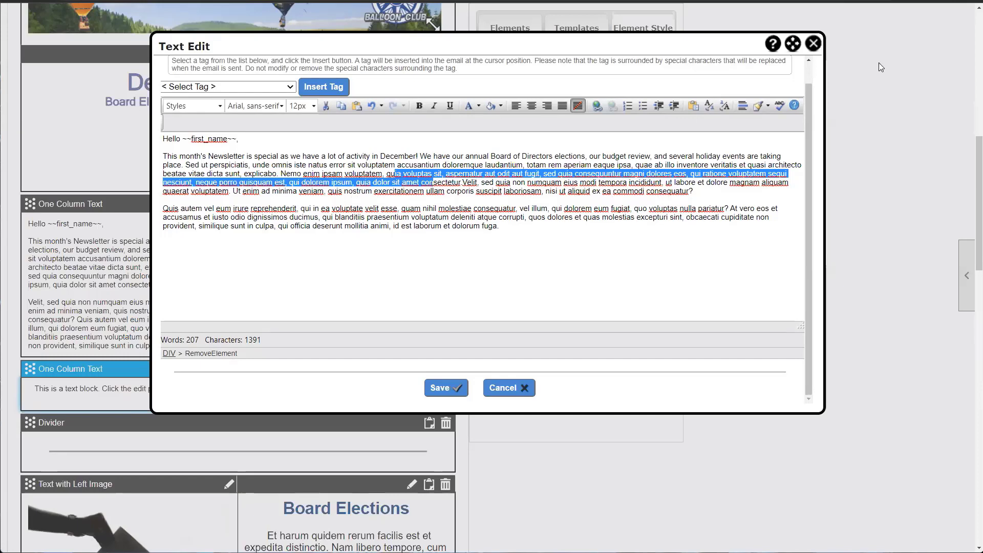
left_click(814, 44)
- View the custom templates available for the emailing and return to the list of elements
scroll(748, 259, "up", 4)
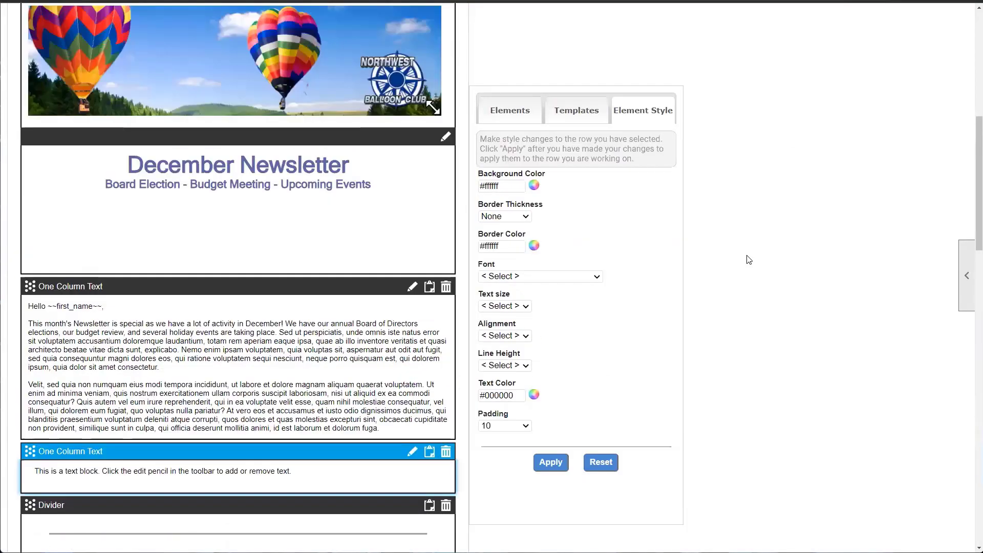
scroll(749, 258, "up", 1)
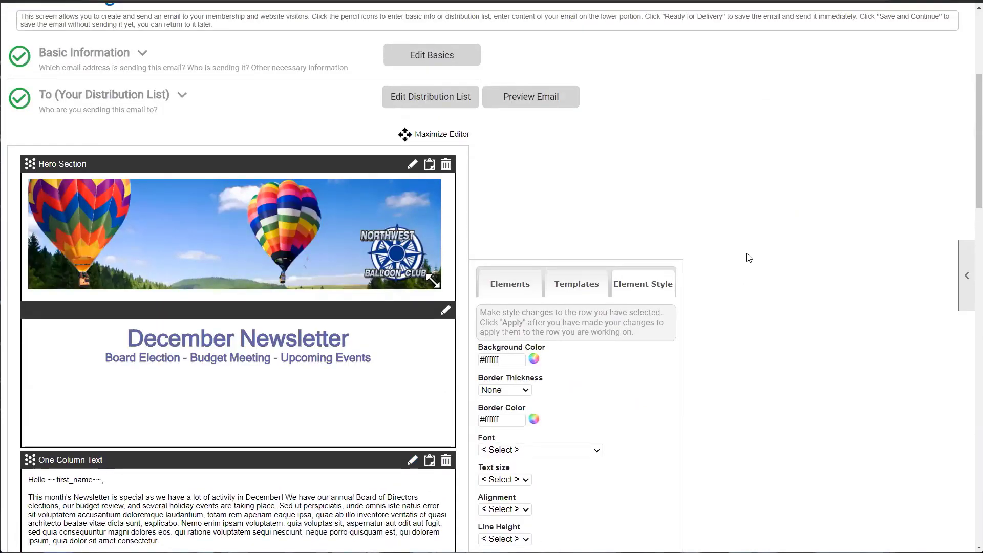
scroll(718, 305, "down", 1)
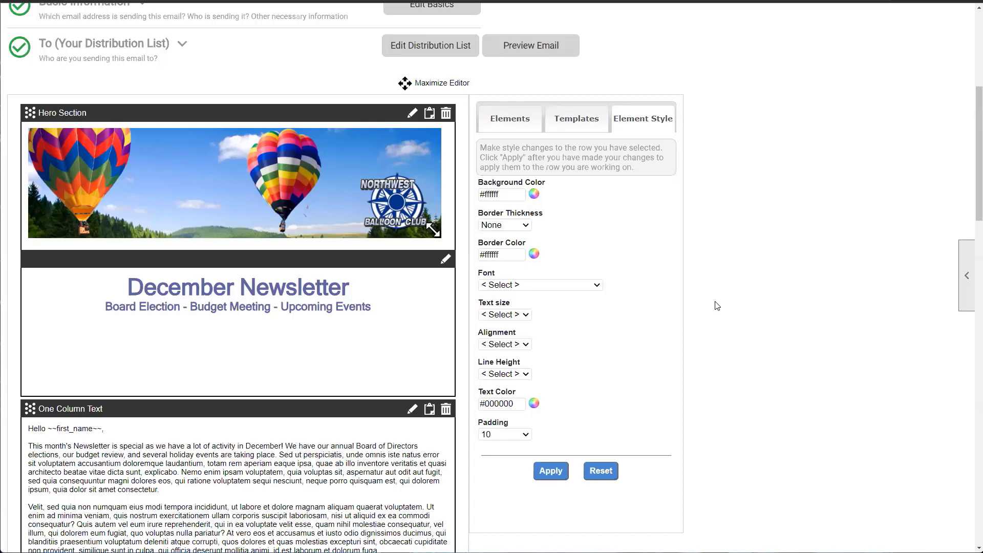
left_click(569, 126)
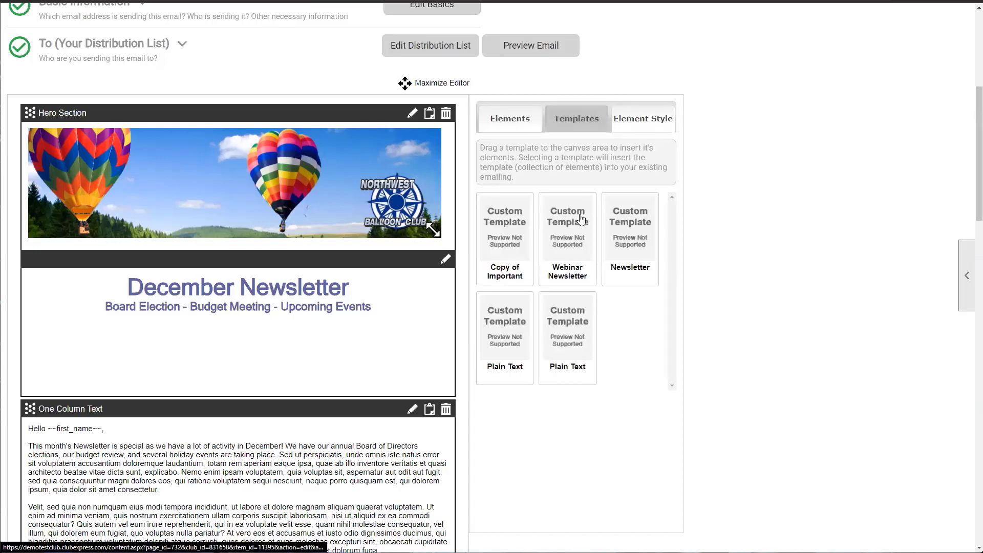
scroll(581, 220, "down", 3)
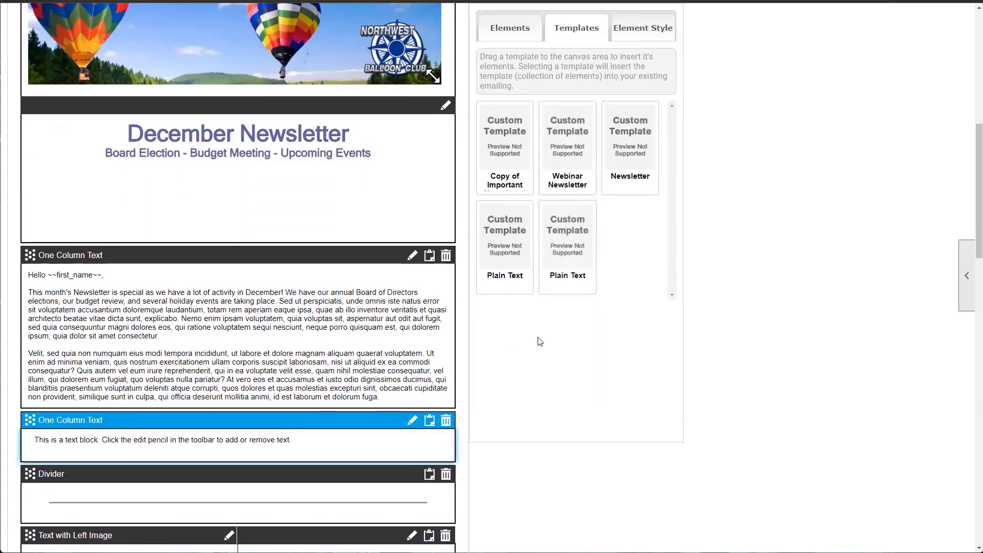
left_click(520, 30)
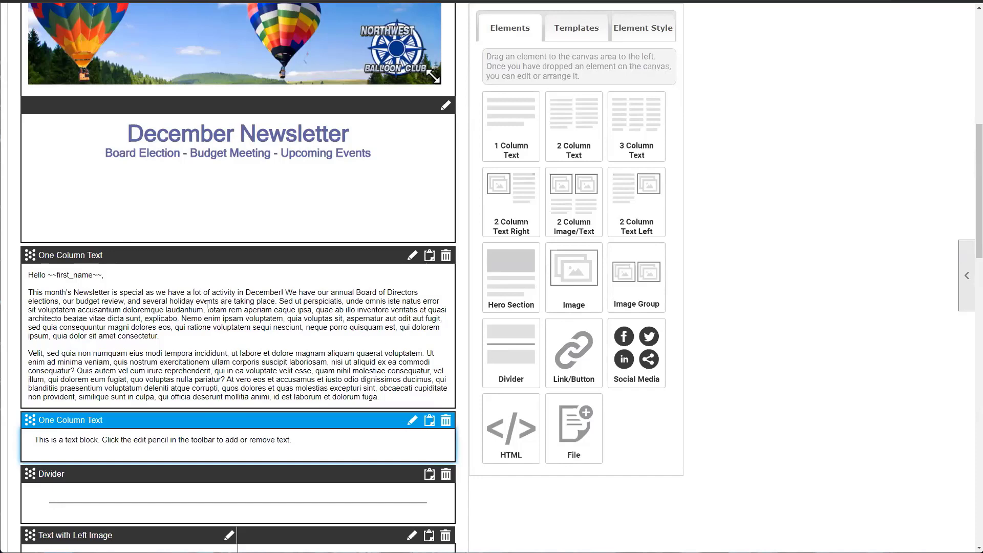
- Reopen the greeting and introduction text block and delete everything after "qui dolorem ipsum, qu" in the first paragraph
left_click(412, 256)
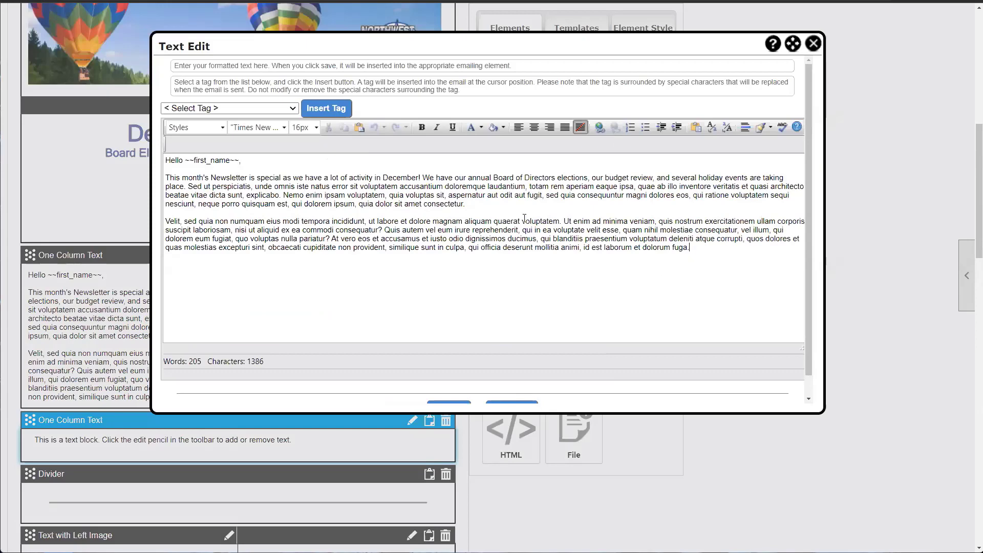
left_click_drag(693, 250, 140, 175)
key("Delete")
left_click(392, 213)
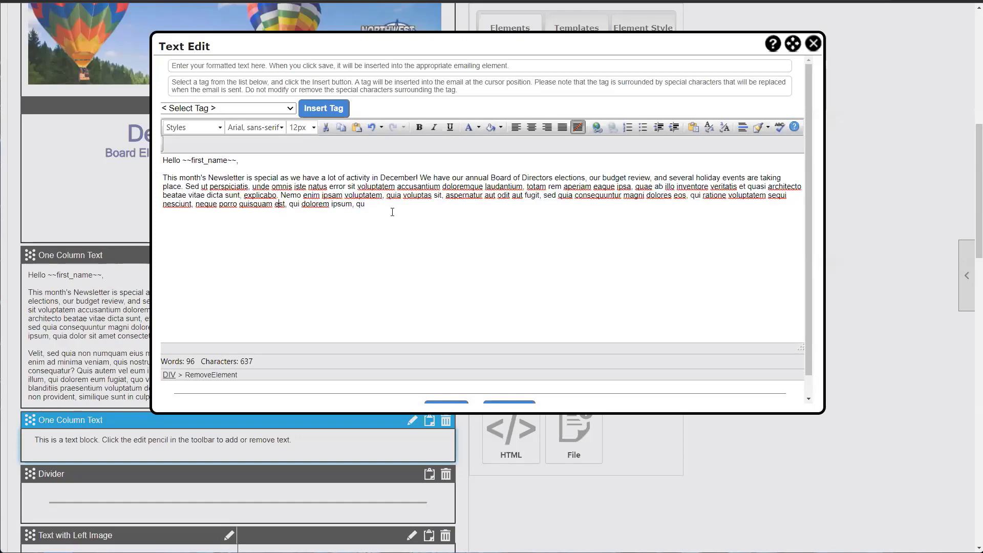
- Start a link in the shortened introduction with link type Built-in Module and the Ad Hoc Forms module as its target
left_click(596, 128)
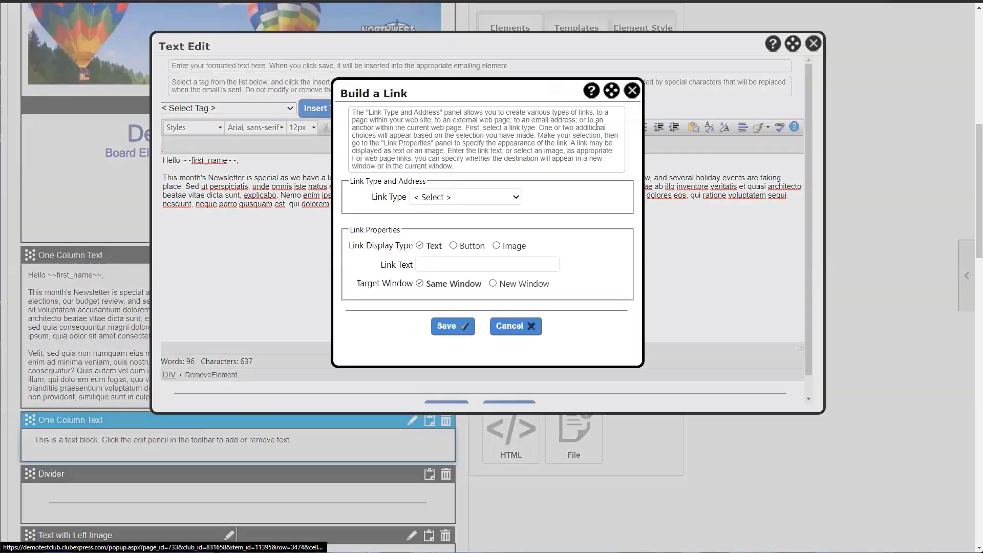
left_click(468, 204)
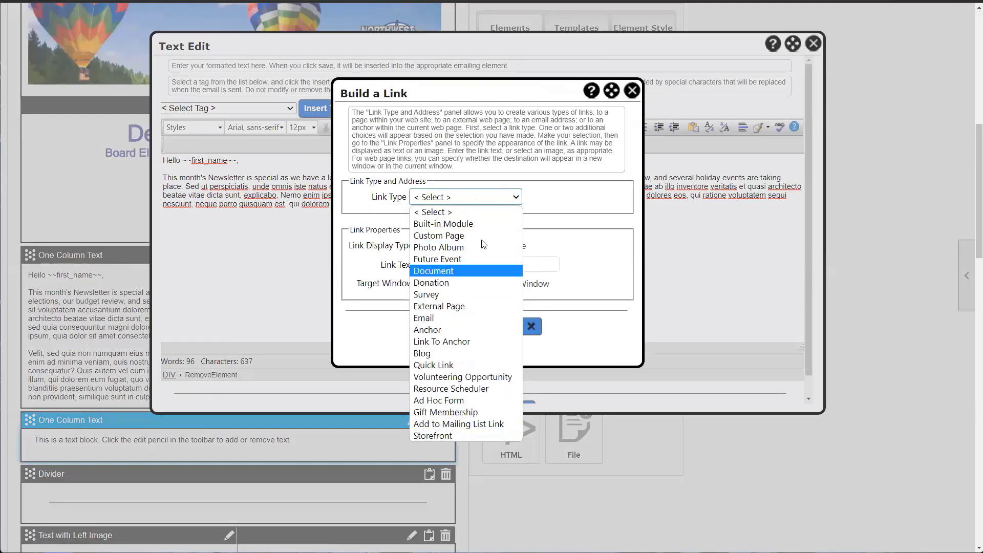
key("a")
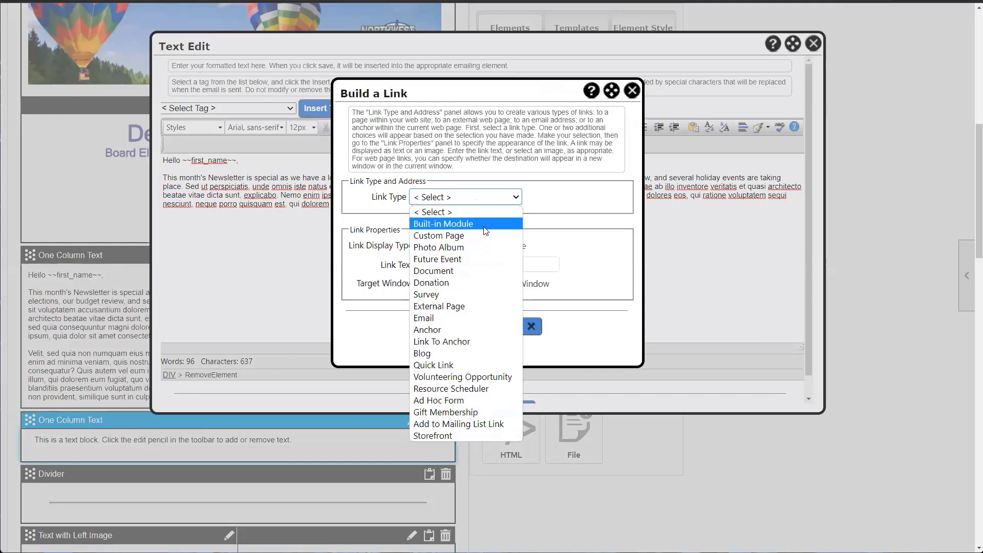
left_click(416, 224)
left_click(413, 217)
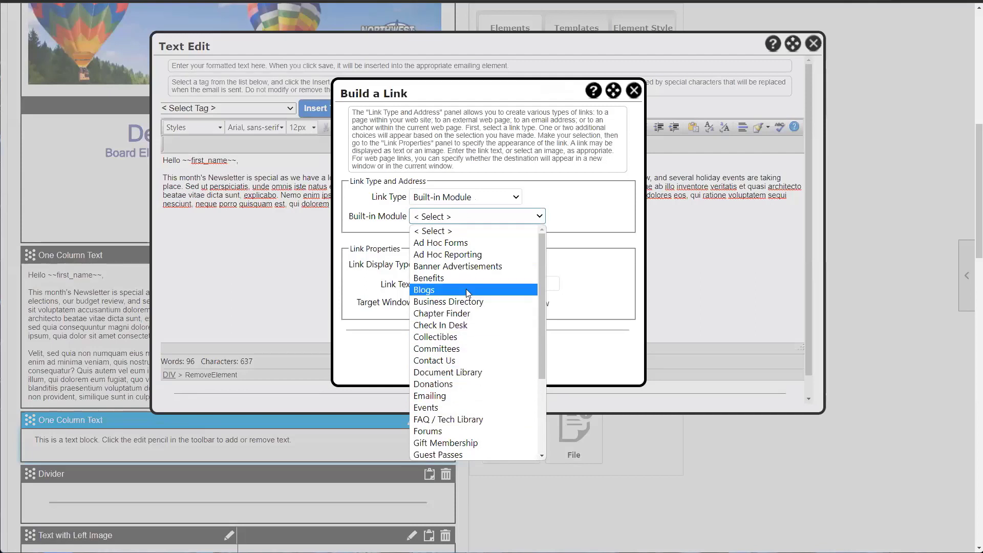
left_click(485, 200)
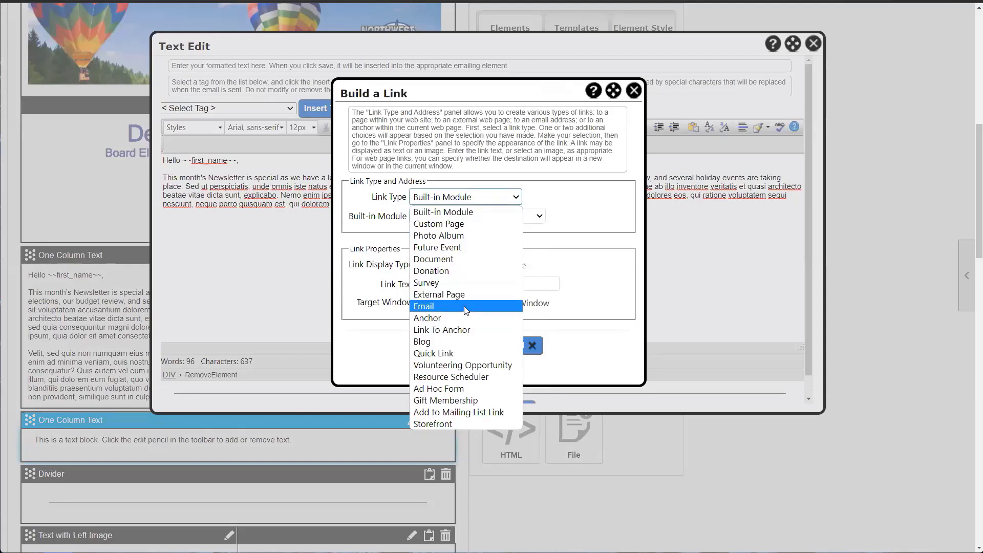
left_click(469, 212)
left_click(469, 216)
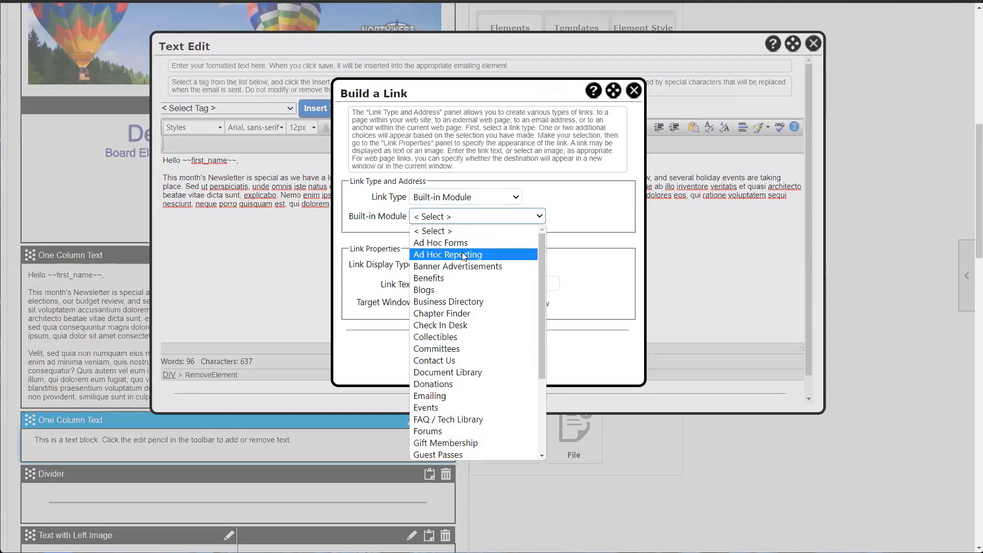
key("Return")
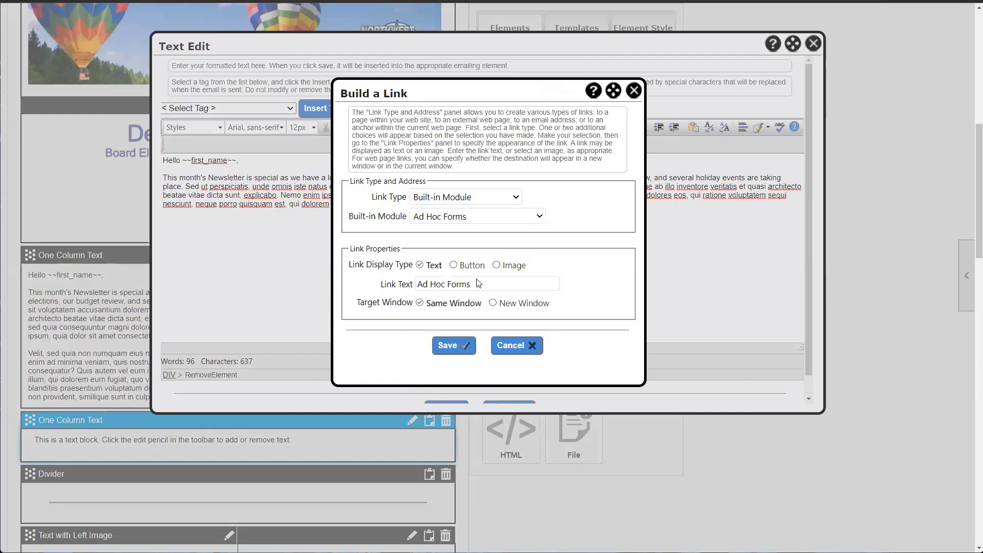
- Set the link text to "Read More Here..." and save the link into the introduction
left_click_drag(352, 265, 409, 265)
left_click_drag(489, 283, 365, 290)
type("Re")
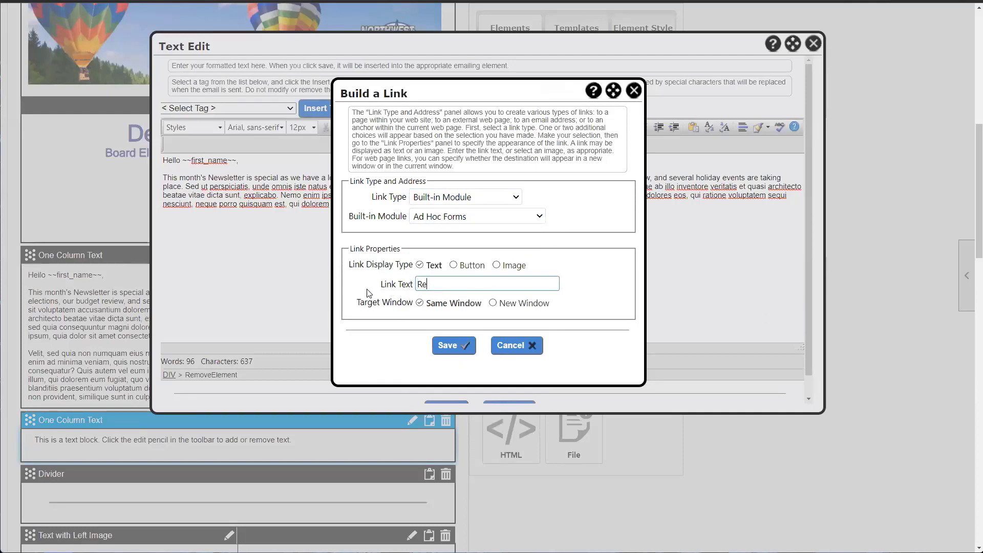
type("ad More Here...")
left_click(448, 347)
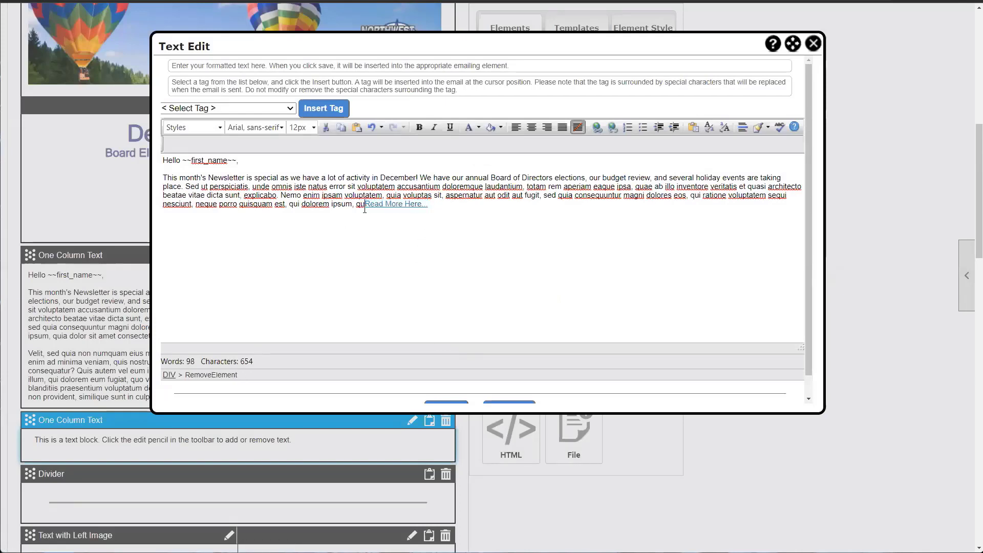
- Insert a space before the "Read More Here..." link and save the text block
left_click(365, 207)
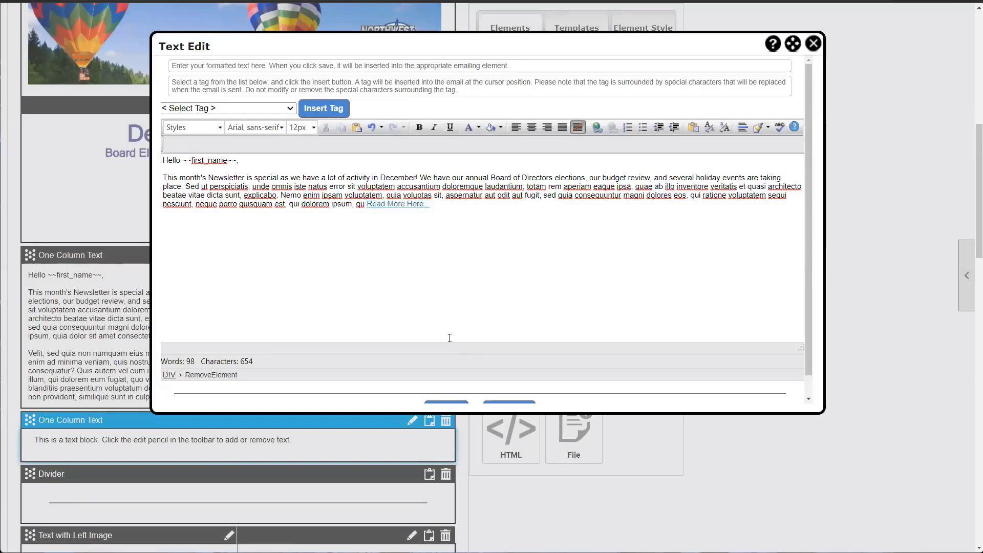
scroll(447, 354, "down", 1)
left_click(443, 388)
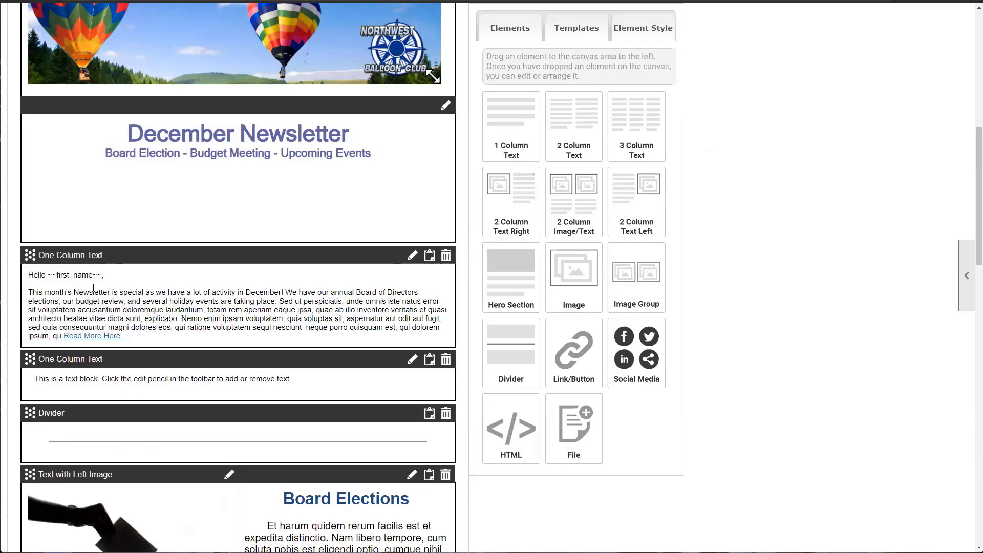
- Try out an HTML element above the Board Elections section by viewing its editor, and delete the element
scroll(132, 350, "down", 3)
left_click_drag(511, 271, 295, 313)
left_click(412, 321)
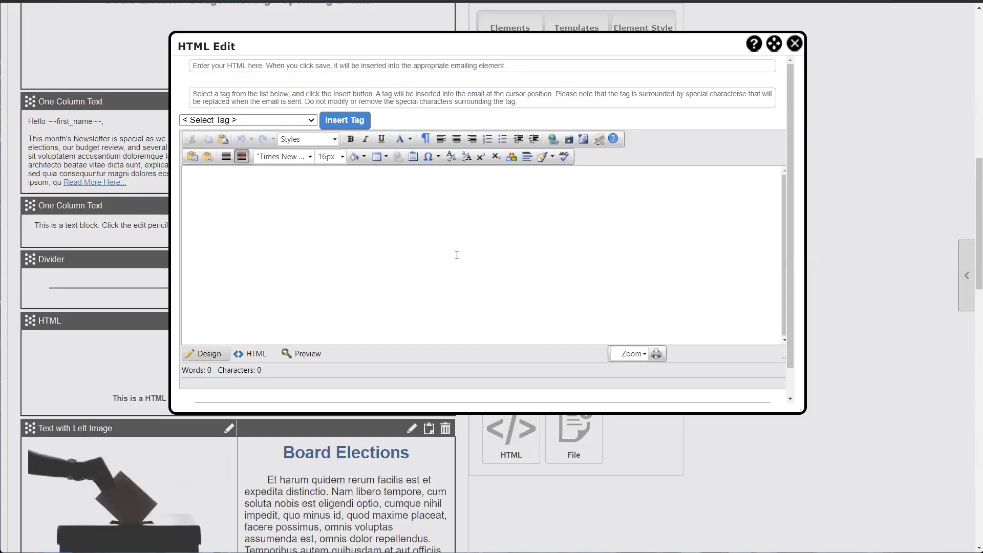
left_click(795, 43)
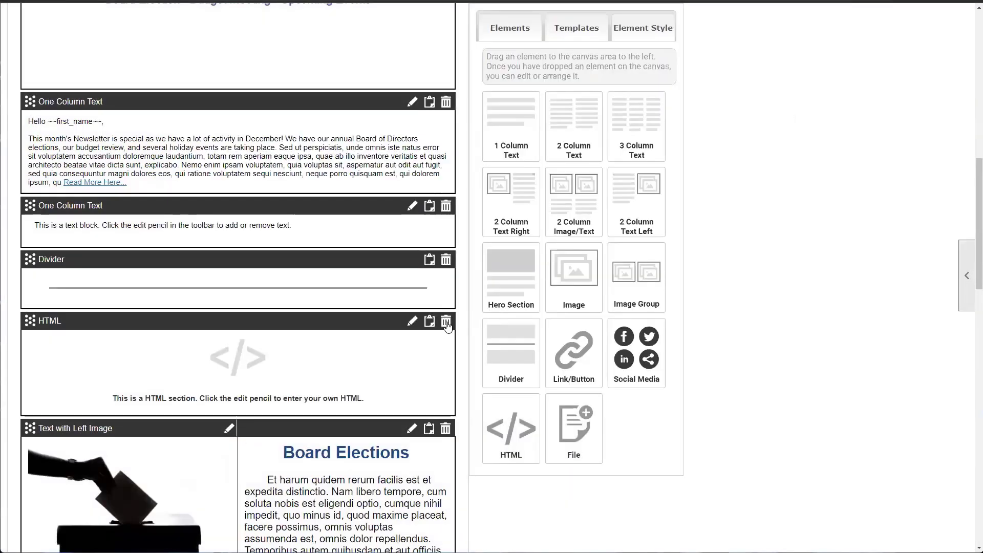
left_click(446, 323)
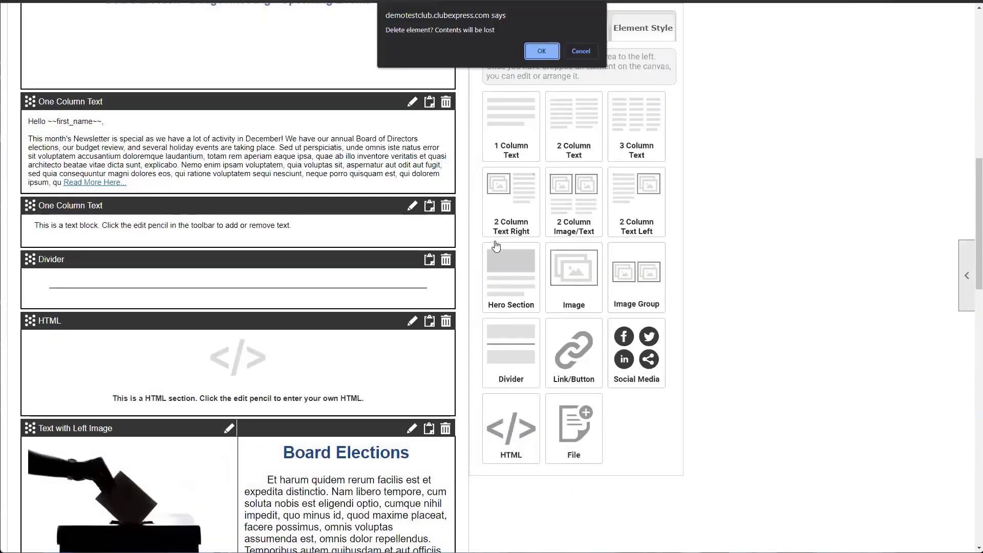
left_click(545, 52)
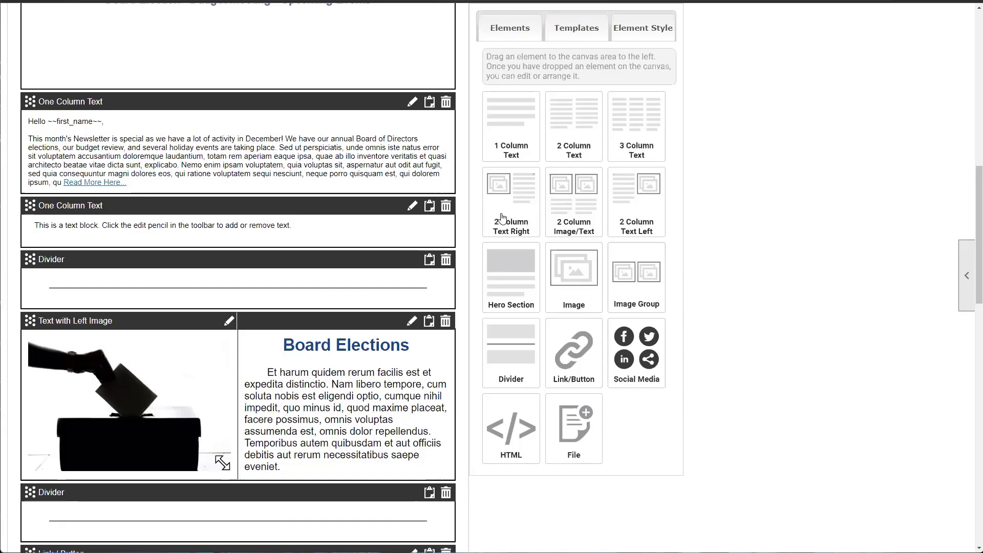
- Look over the newsletter draft, examining the hero section's heading text and the blocks down to the Upcoming Events section
scroll(502, 217, "up", 6)
scroll(502, 217, "up", 1)
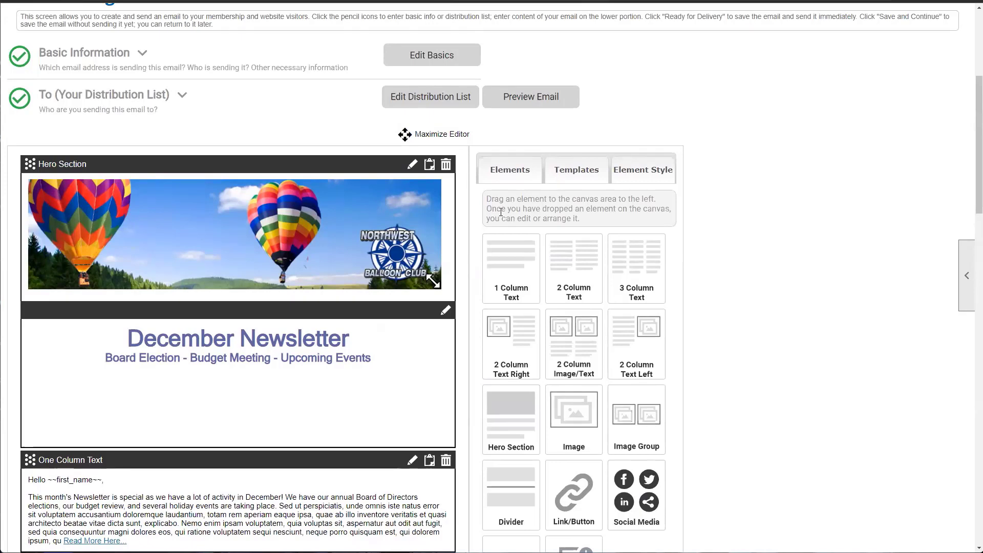
scroll(501, 211, "down", 2)
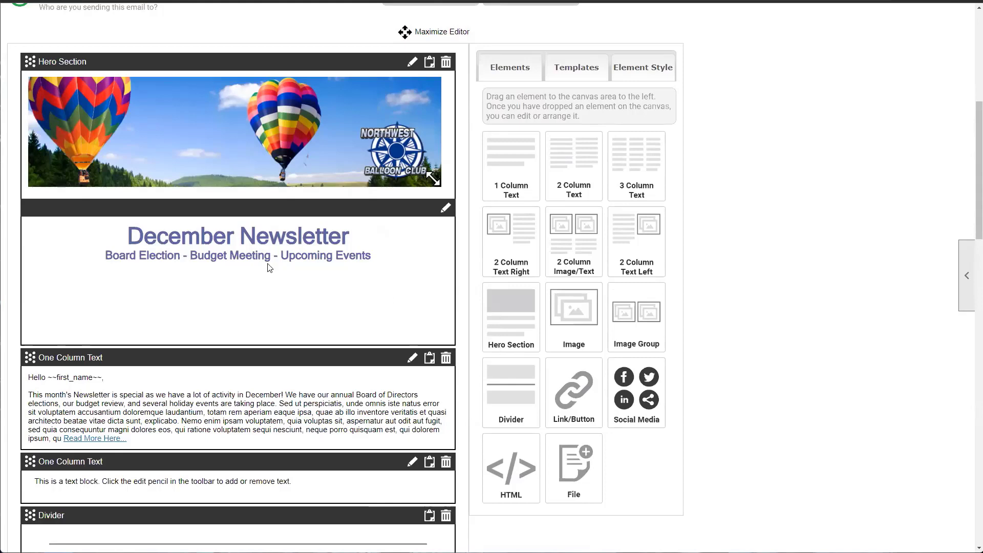
scroll(268, 263, "down", 3)
scroll(268, 264, "up", 1)
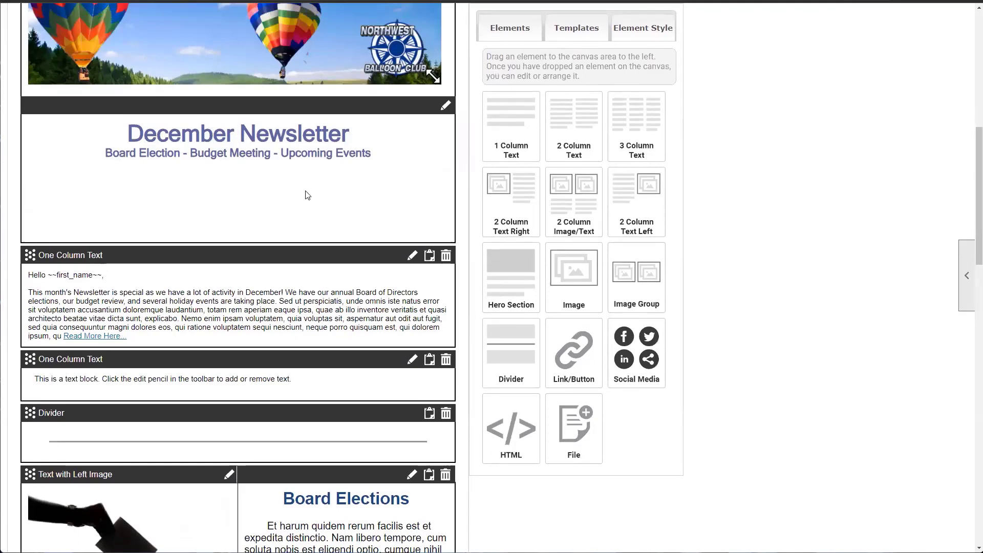
left_click(446, 106)
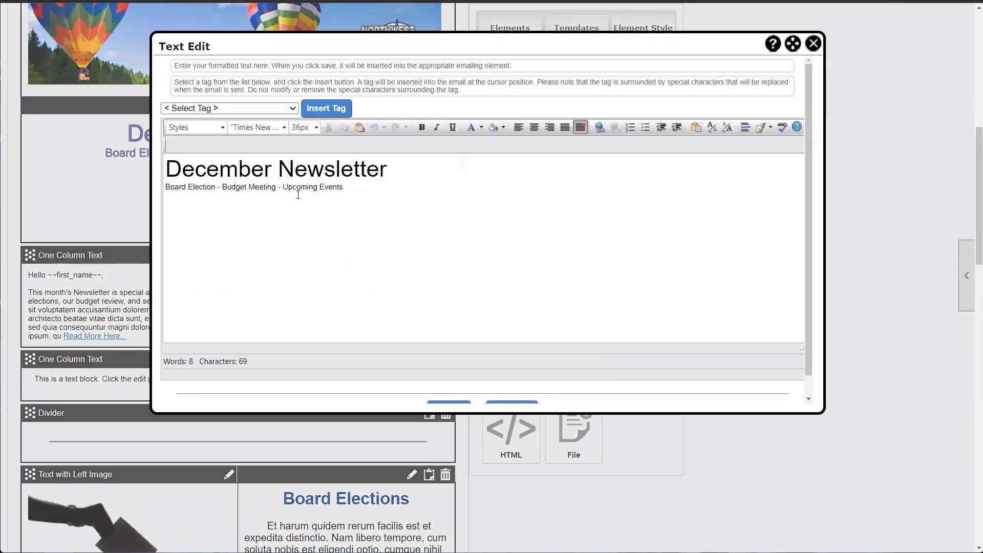
left_click(813, 43)
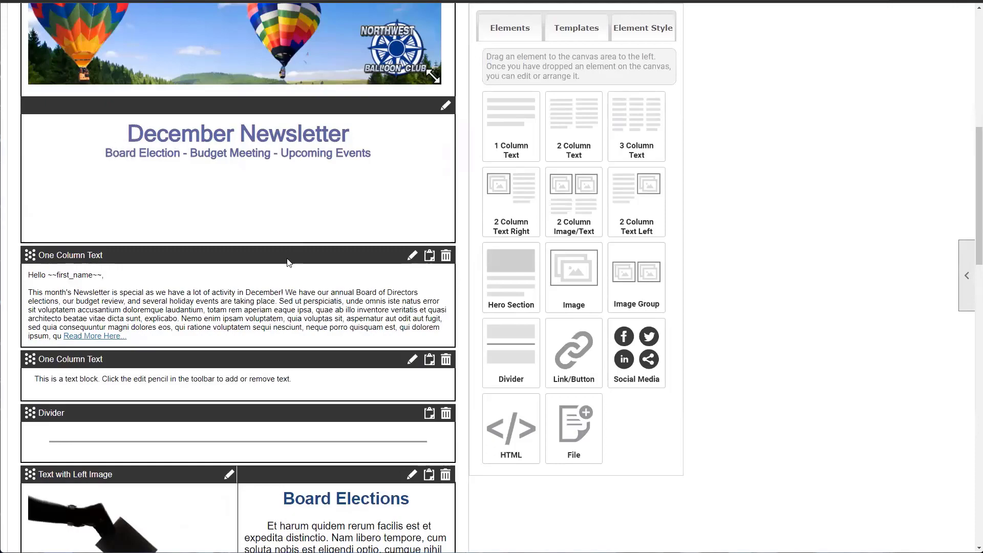
scroll(288, 263, "down", 15)
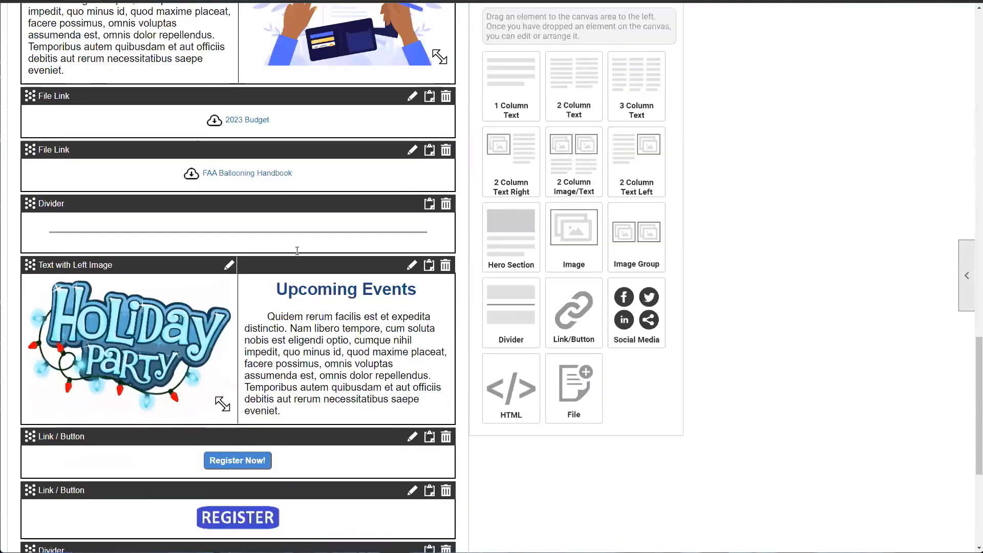
scroll(327, 271, "down", 2)
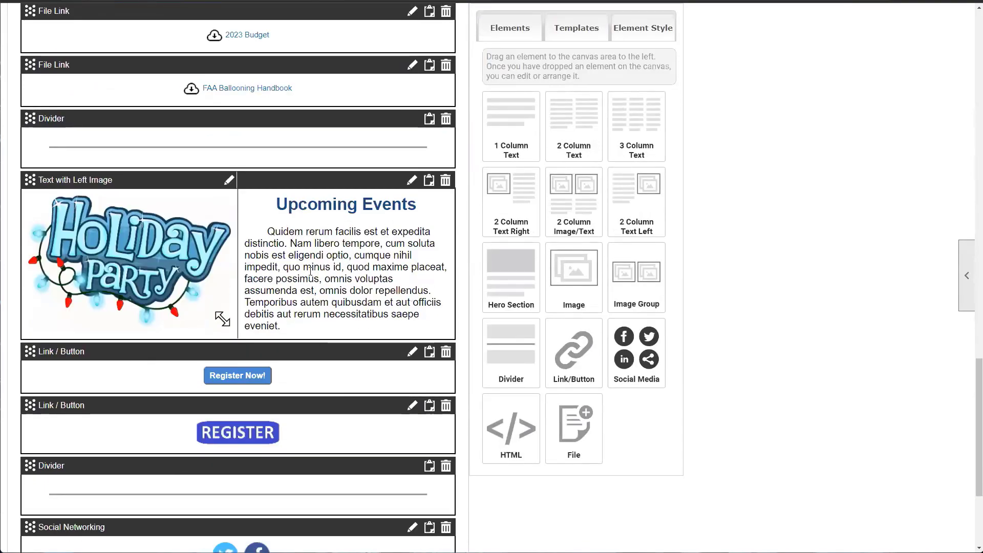
scroll(301, 290, "up", 1)
scroll(301, 290, "up", 20)
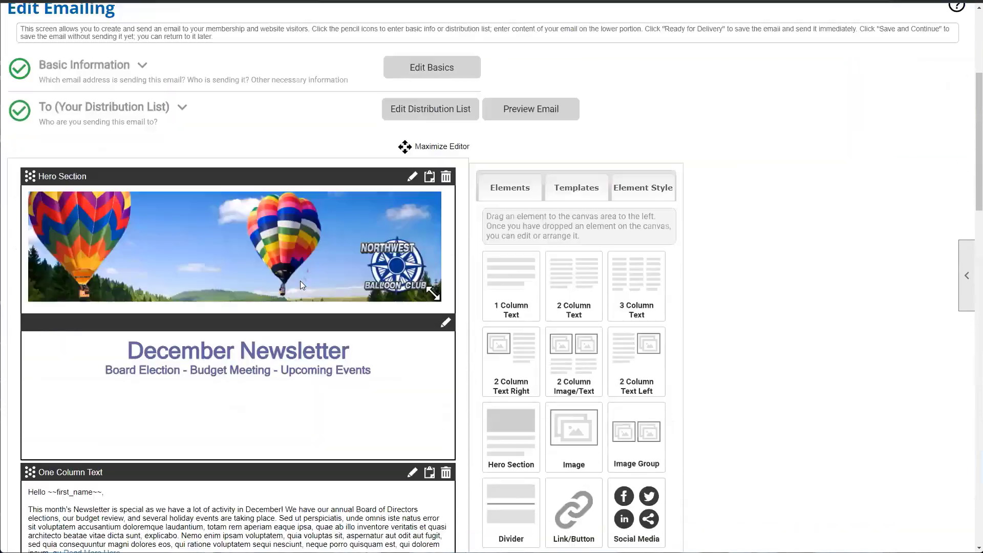
scroll(301, 285, "down", 5)
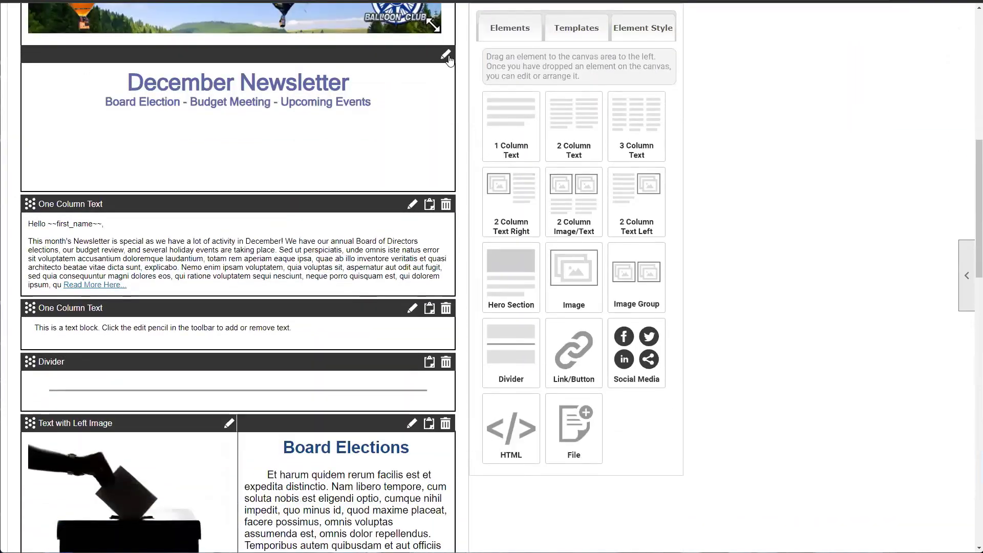
- Open the hero section's heading text for editing and select the words "Upcoming Events" in the subtitle
left_click(446, 56)
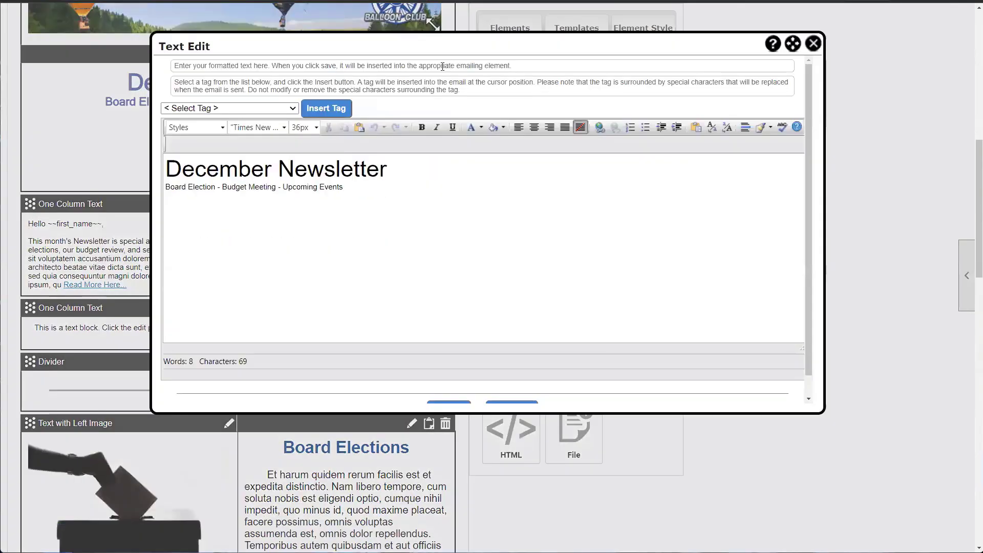
left_click_drag(346, 188, 309, 189)
right_click(292, 189)
left_click(359, 221)
left_click(346, 188)
left_click(306, 189)
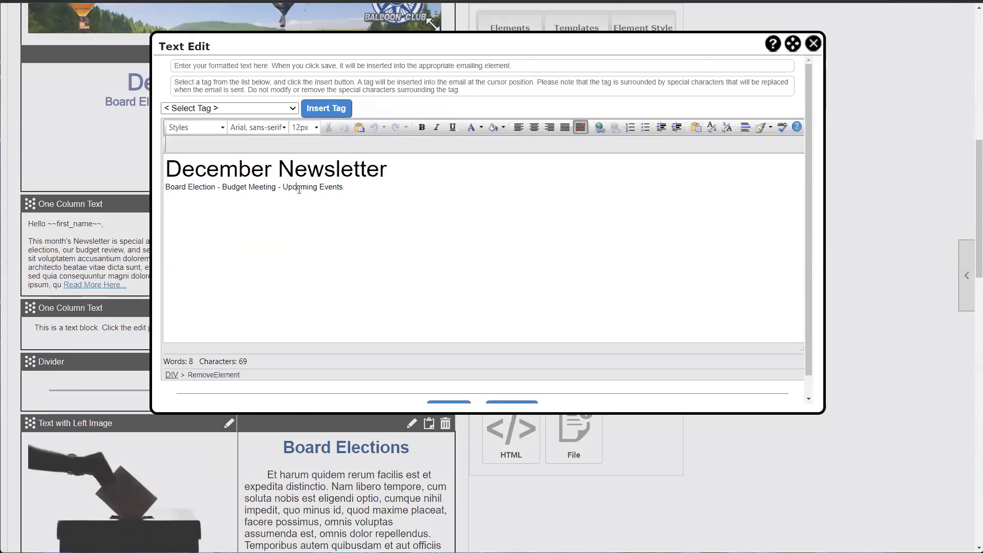
double_click(299, 189)
double_click(336, 190)
right_click(336, 190)
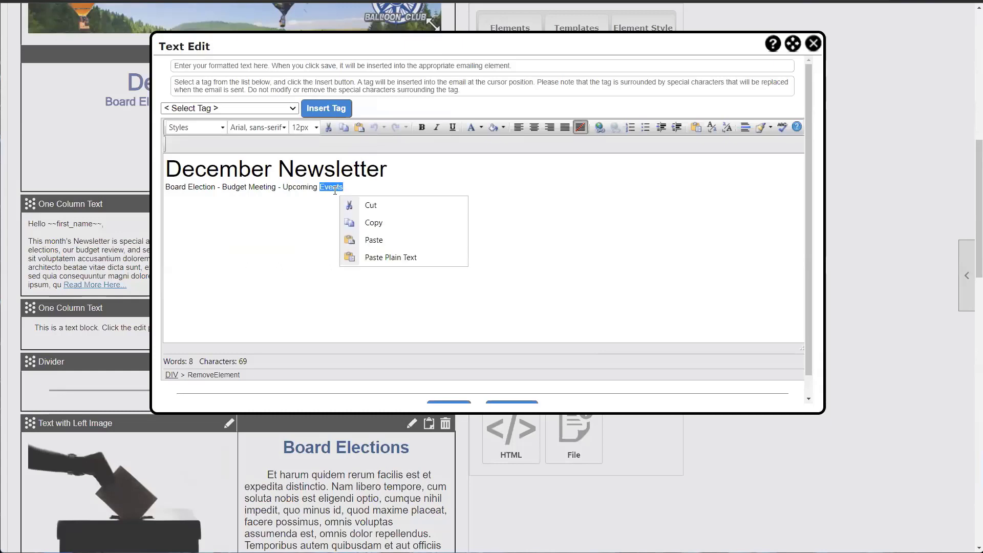
left_click(398, 183)
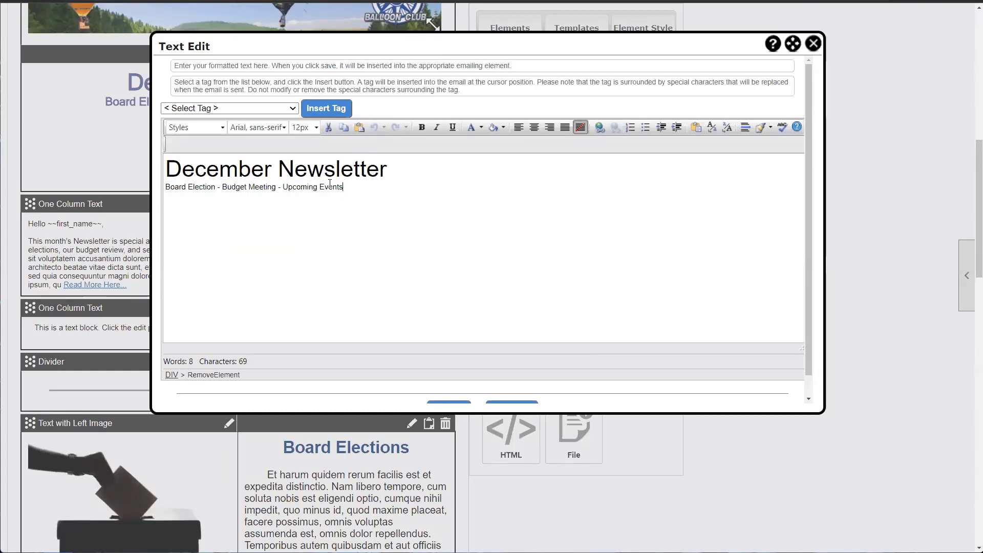
double_click(331, 187)
left_click(397, 201)
double_click(338, 189)
left_click(367, 174)
left_click_drag(350, 189, 283, 192)
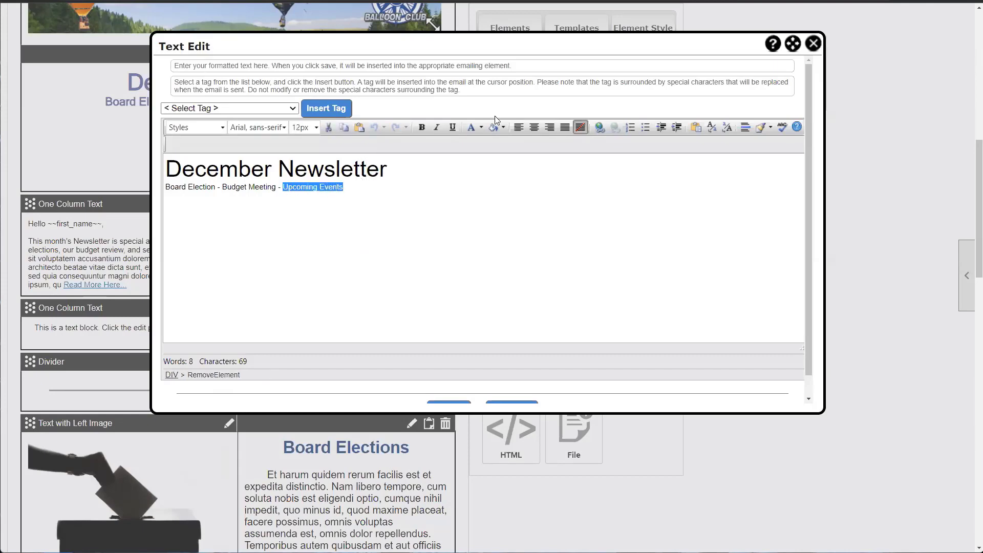
- Turn the selection into a Link To Anchor with anchor name "Events" and link text "Upcoming Events", and save the hero text
left_click(598, 127)
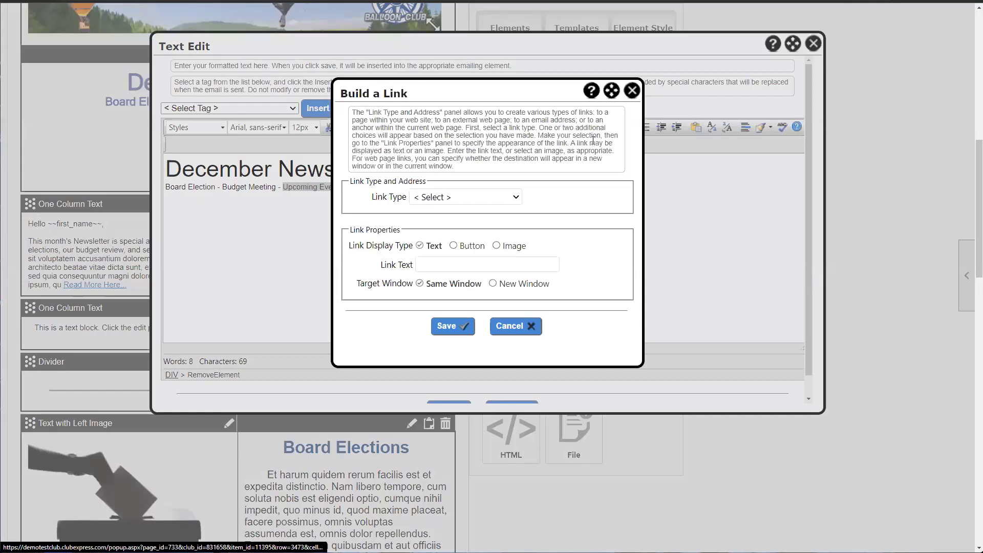
left_click(453, 199)
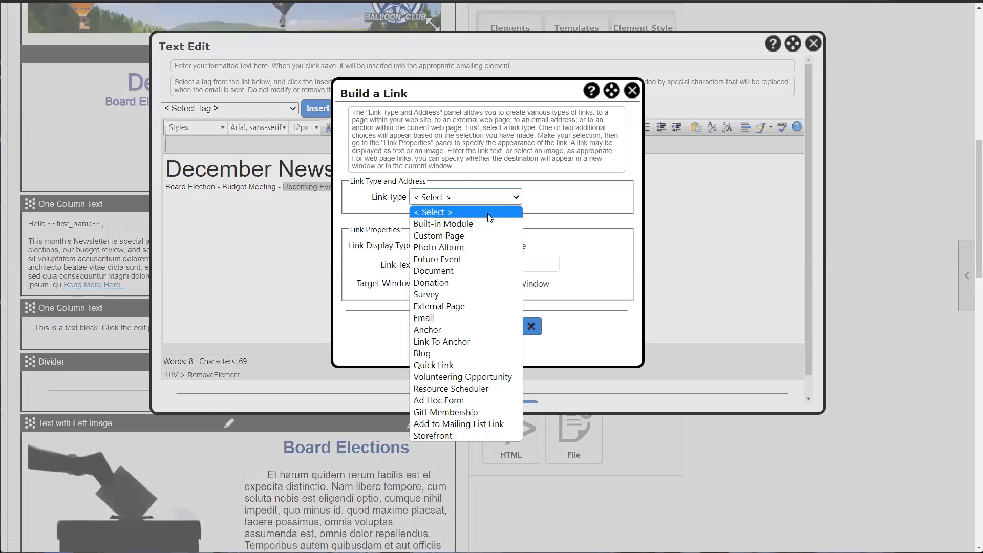
left_click(436, 342)
left_click(430, 205)
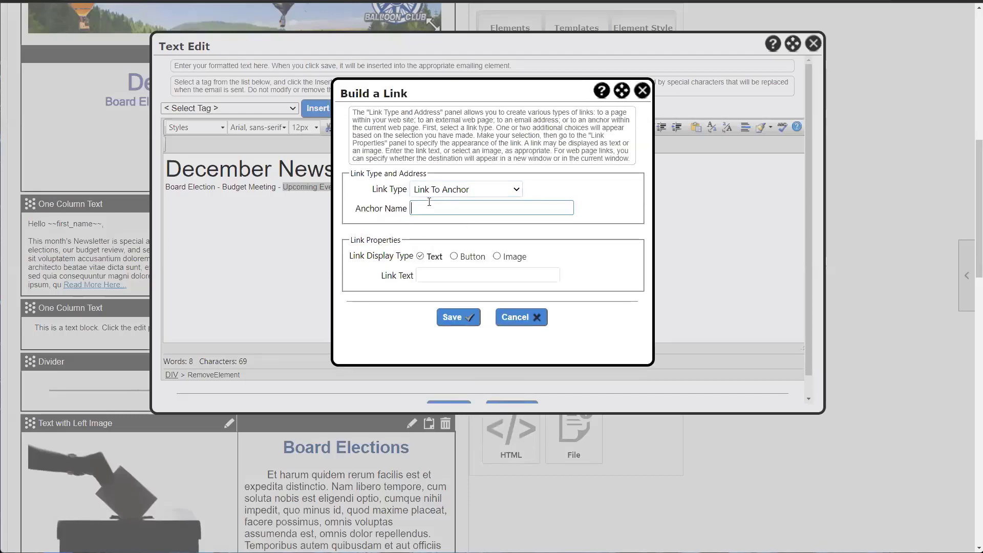
type("Events")
left_click(438, 279)
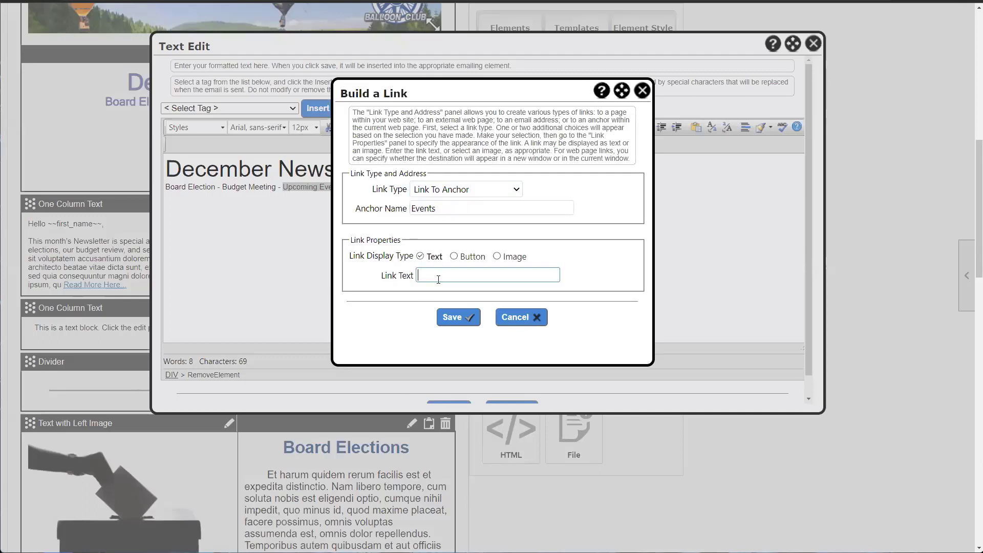
type("Upcoming Events")
left_click(451, 318)
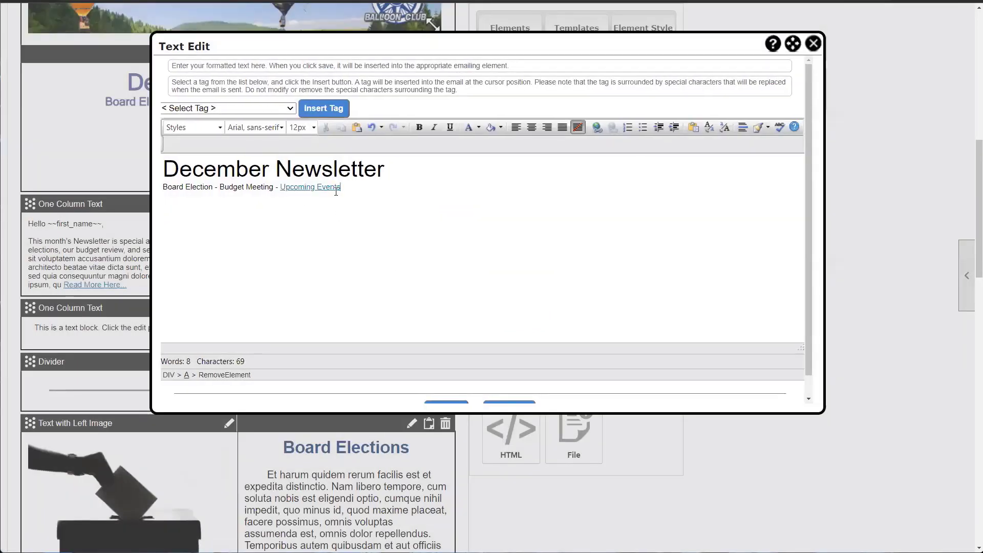
scroll(291, 238, "down", 2)
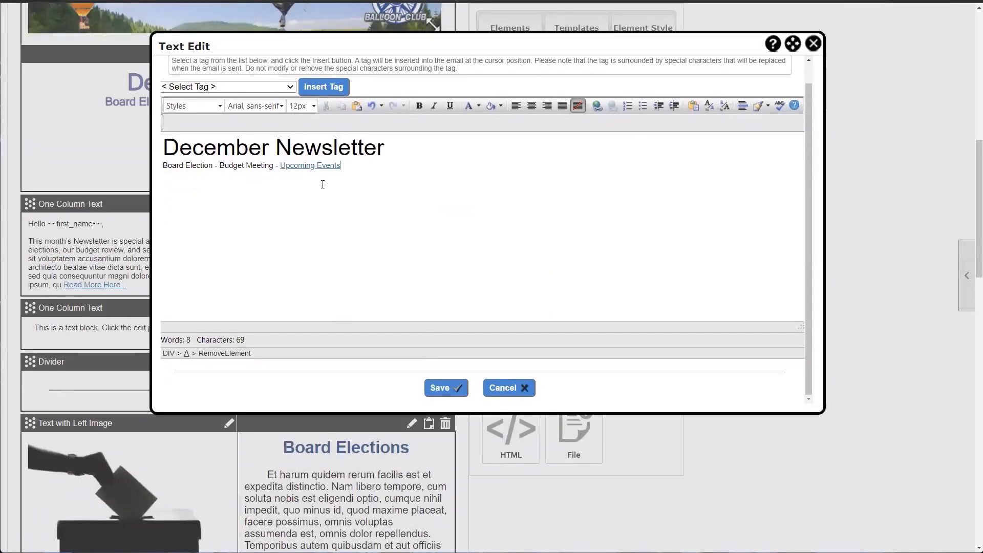
left_click(447, 388)
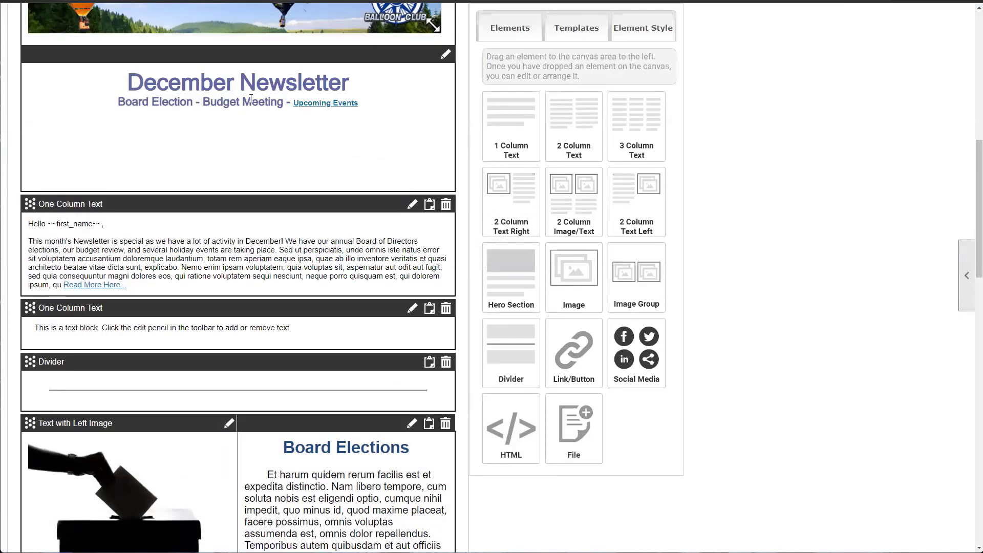
- Open the text of the Upcoming Events section for editing and place the cursor after its heading
scroll(323, 102, "down", 1)
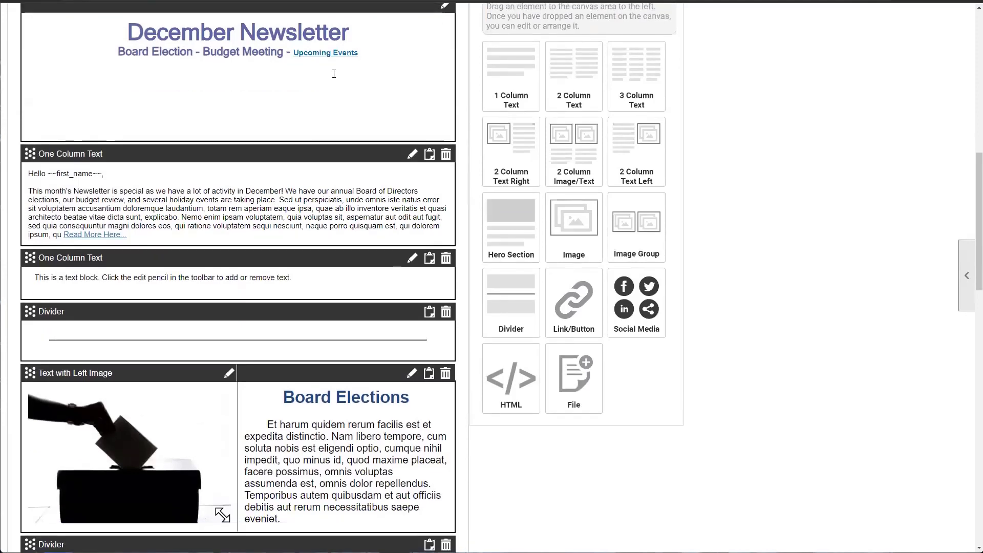
scroll(328, 89, "up", 1)
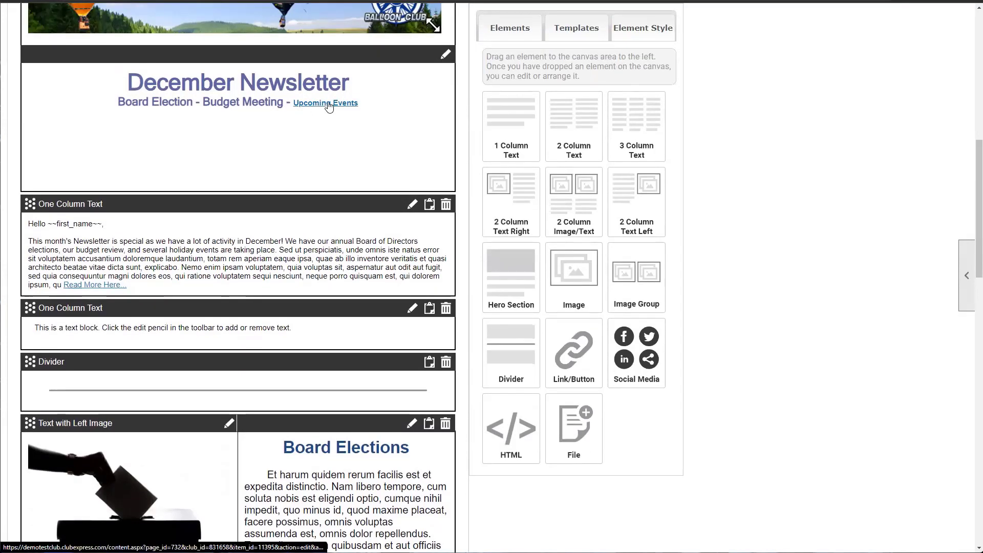
scroll(322, 149, "down", 15)
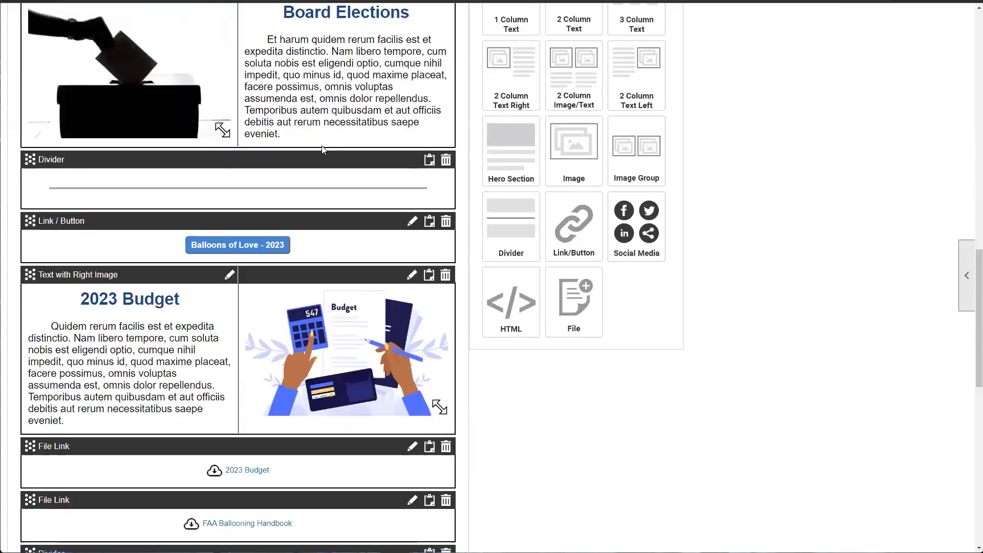
scroll(321, 146, "down", 5)
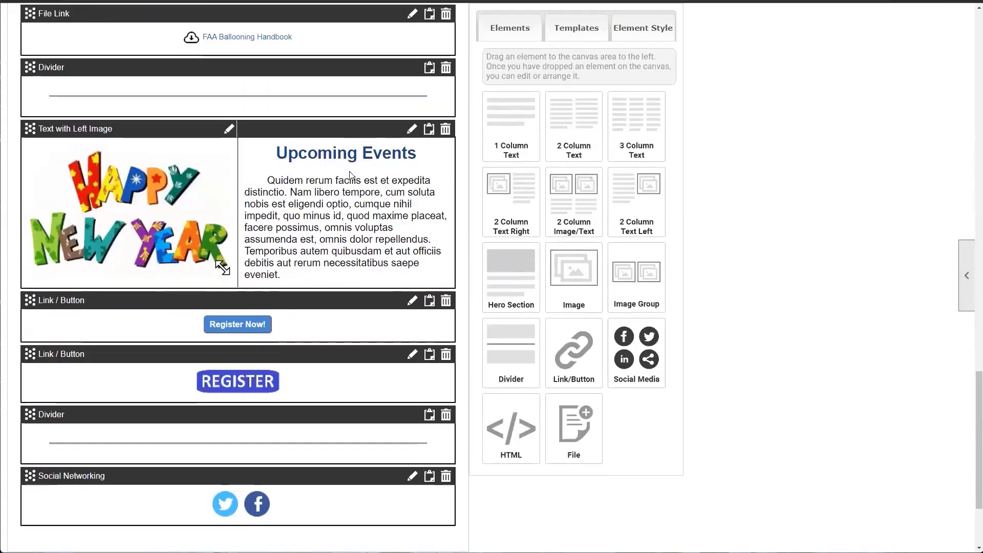
left_click(364, 171)
left_click(412, 129)
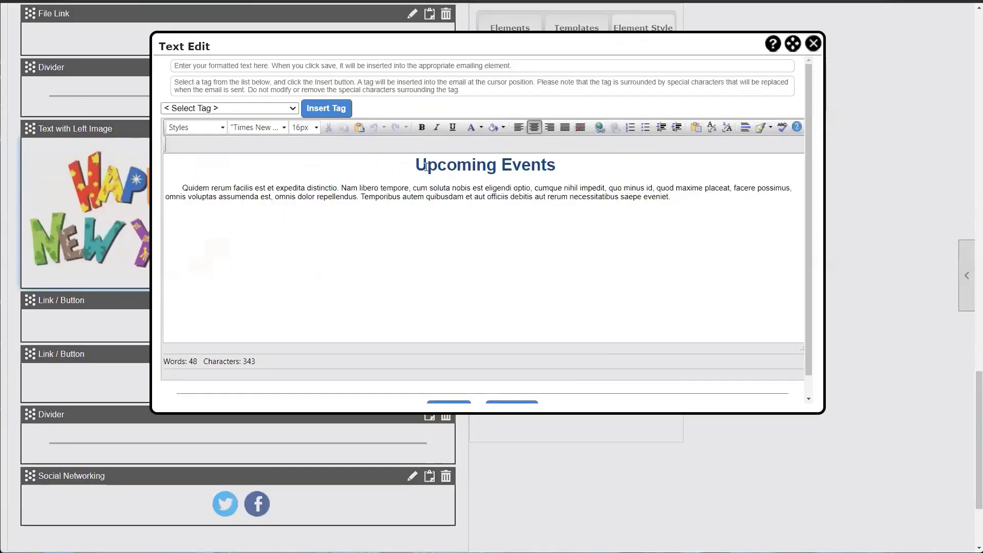
left_click_drag(416, 166, 542, 167)
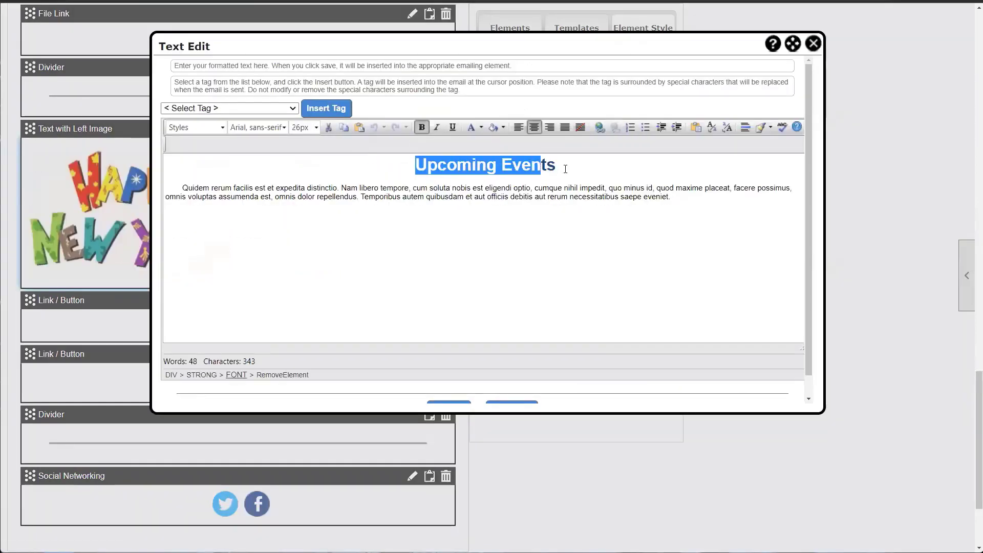
left_click(566, 169)
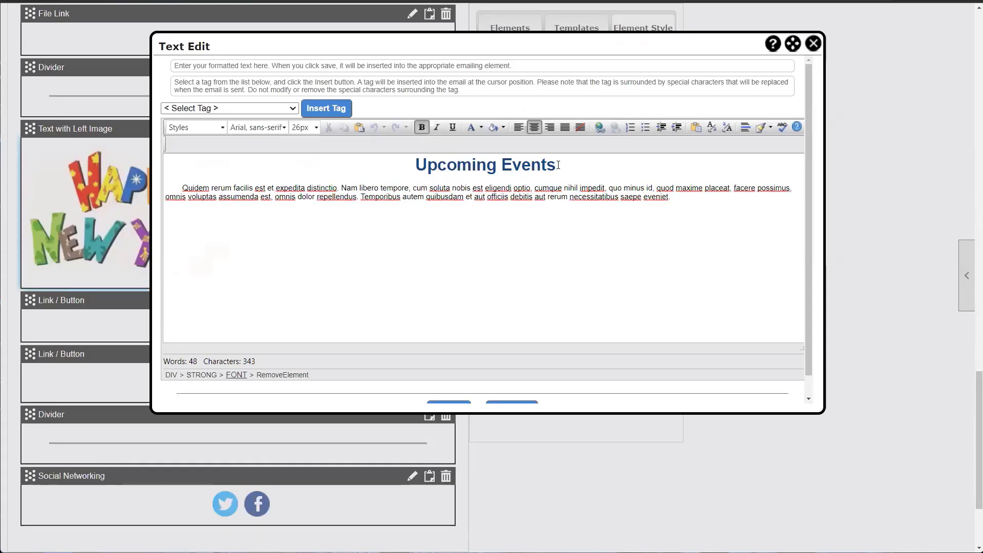
- Insert a link of type Anchor with anchor name "Events" after the Upcoming Events section's heading
left_click(600, 128)
left_click(470, 199)
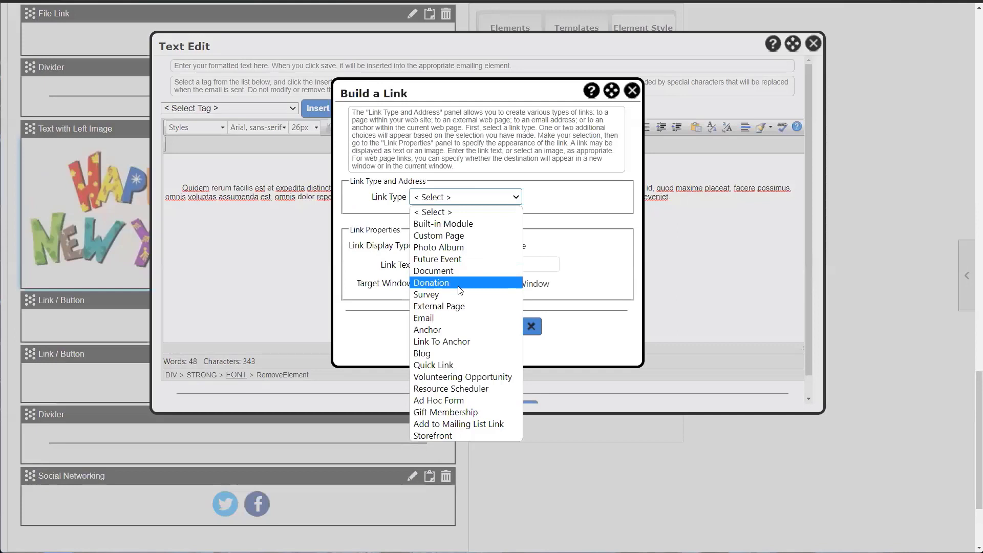
left_click(433, 331)
right_click(438, 208)
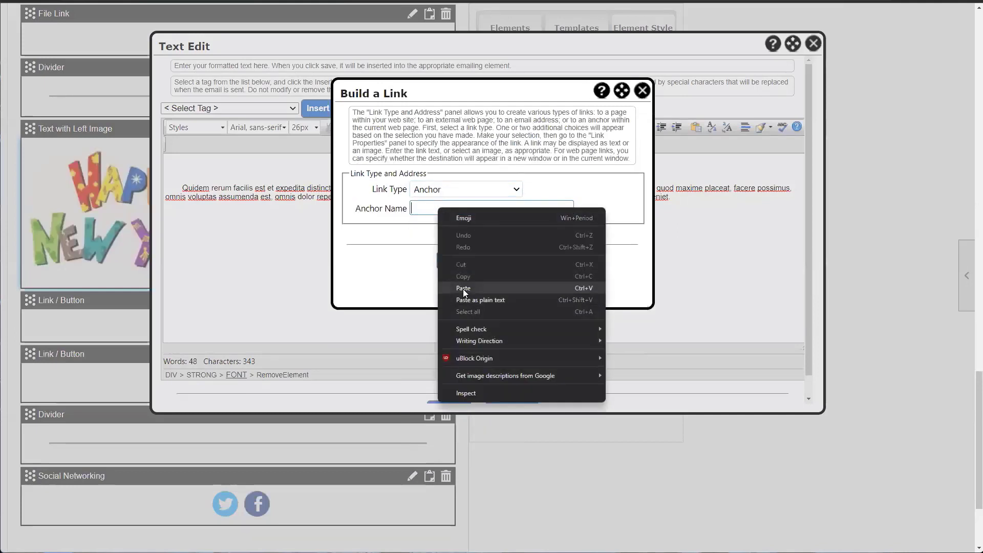
left_click(463, 289)
mouse_move(436, 208)
left_mouse_down()
mouse_move(410, 221)
mouse_move(437, 210)
left_mouse_up()
left_click(414, 212)
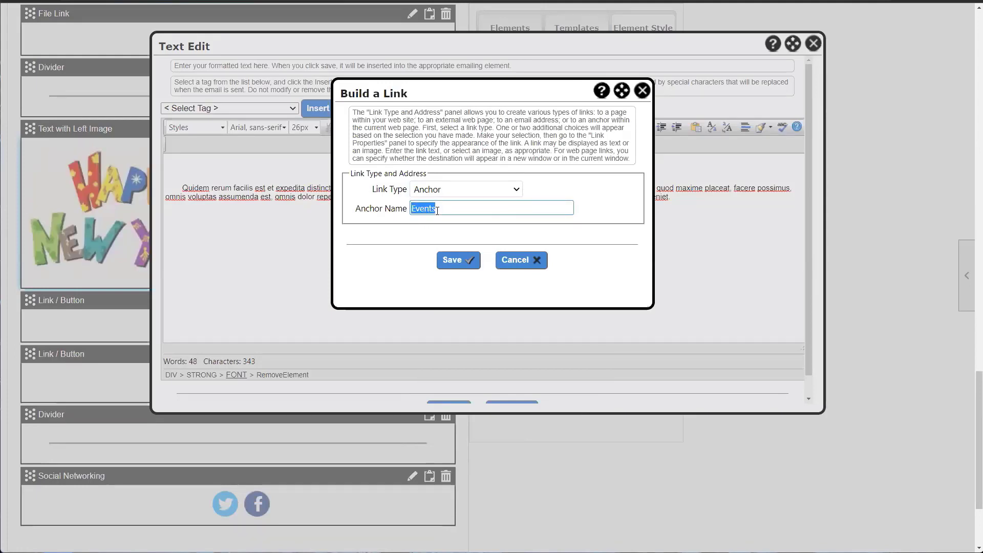
left_click(437, 210)
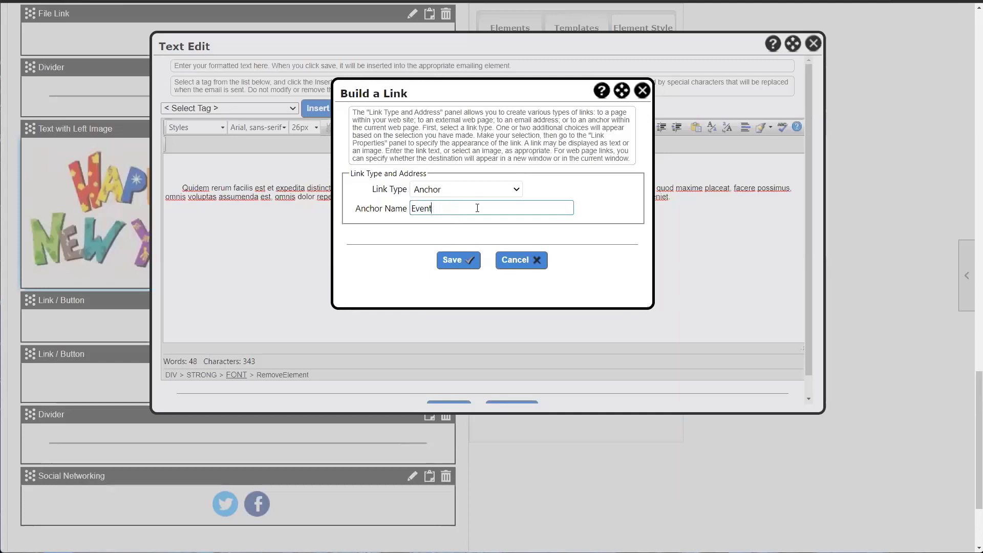
left_click_drag(464, 213, 402, 215)
key("BackSpace")
type("Events")
left_click(451, 260)
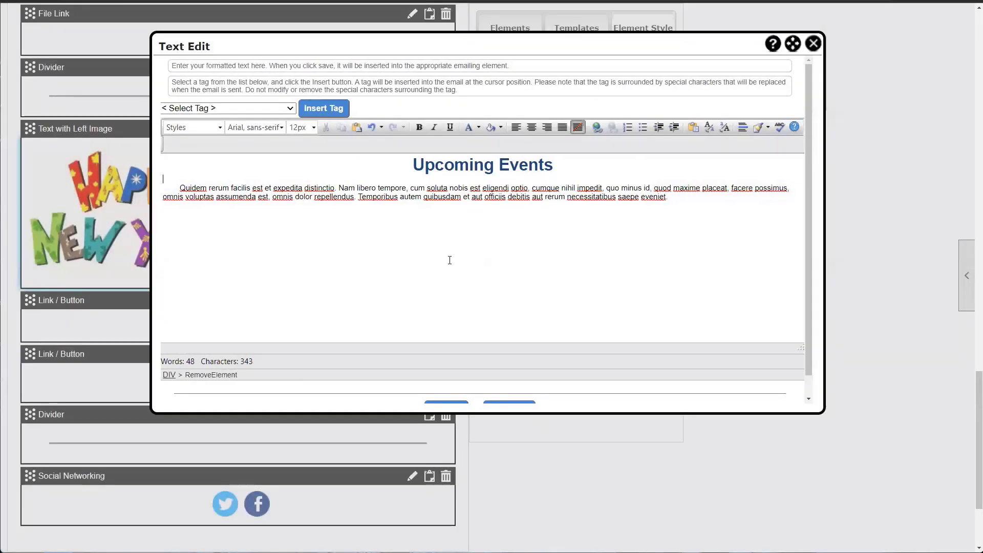
- Place the cursor at the end of the "Upcoming Events" heading and save the section's text
left_click(554, 166)
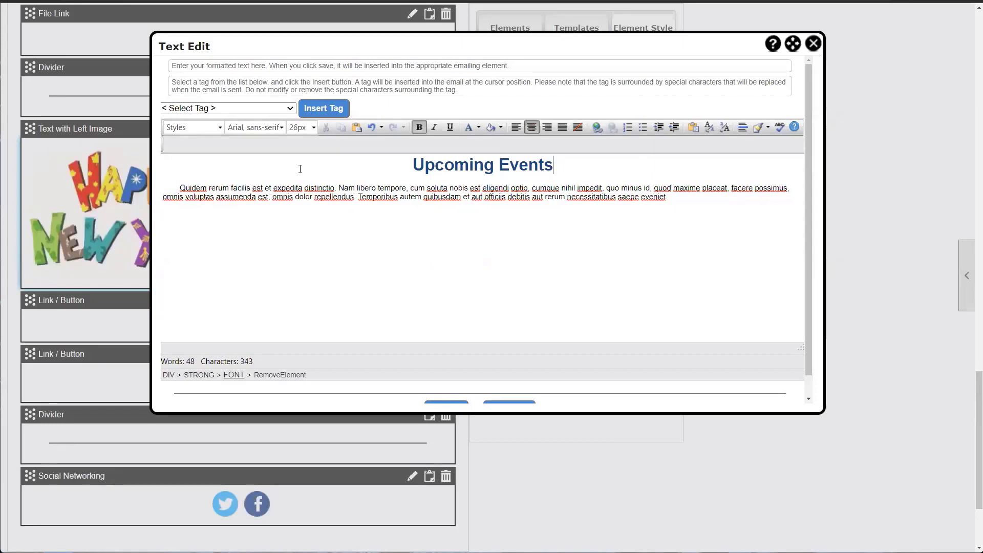
scroll(533, 180, "down", 1)
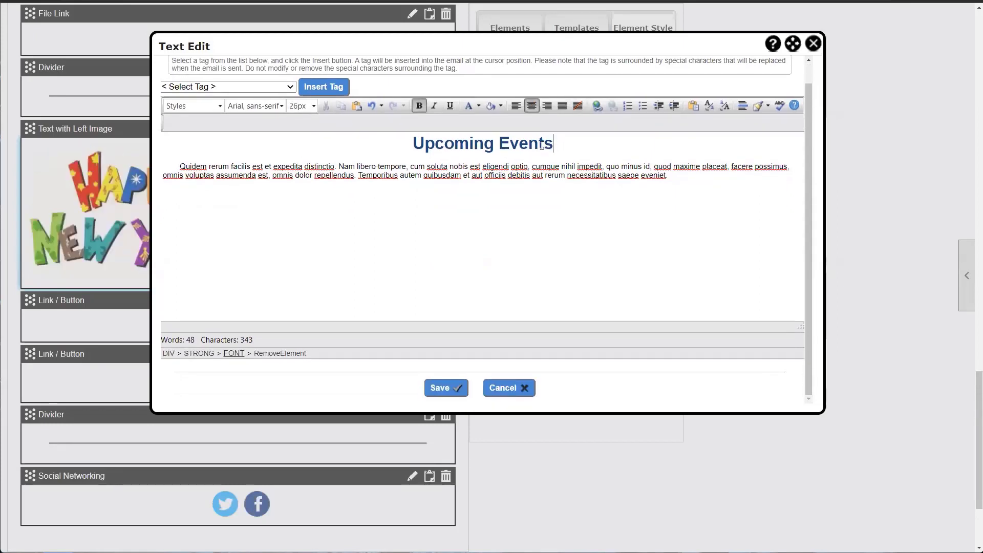
left_click(445, 388)
- Test the "Upcoming Events" anchor link in the hero section's subtitle several times, going back to the hero section after each jump
scroll(356, 420, "up", 15)
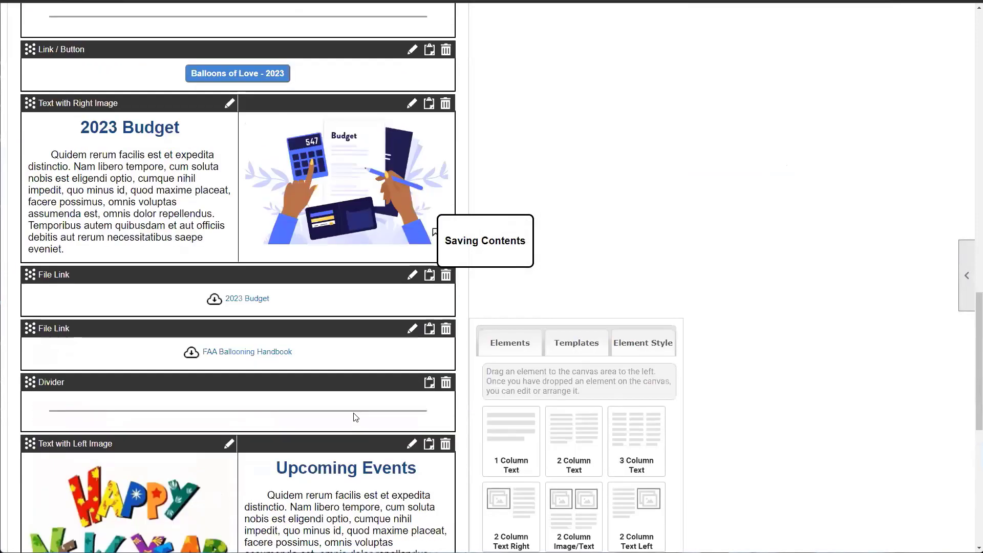
scroll(359, 344, "up", 4)
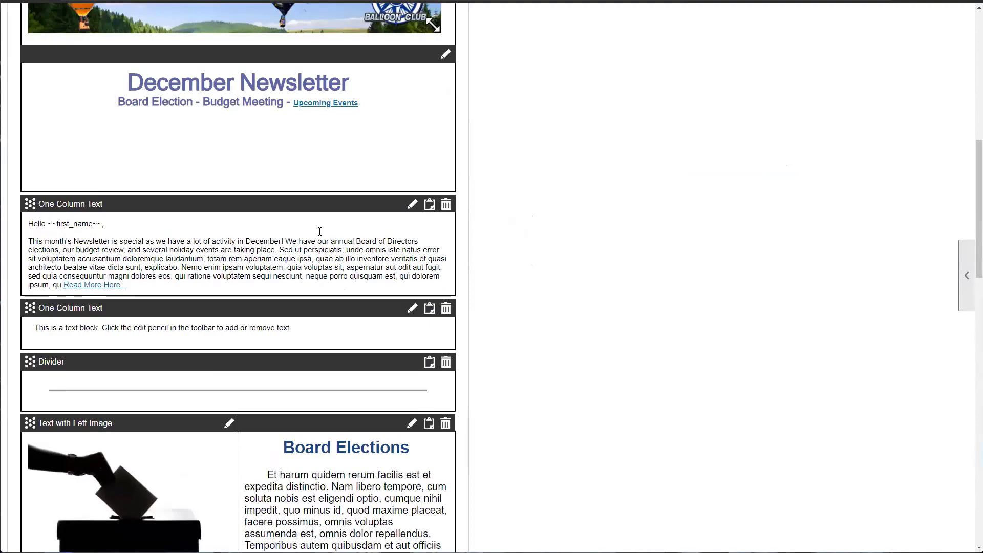
left_click(323, 103)
scroll(373, 264, "up", 20)
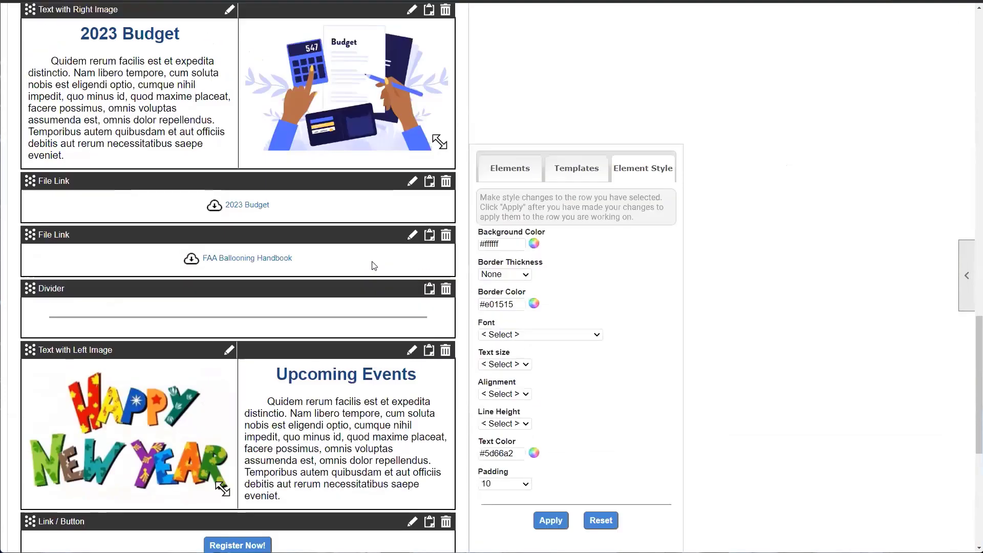
scroll(373, 262, "up", 3)
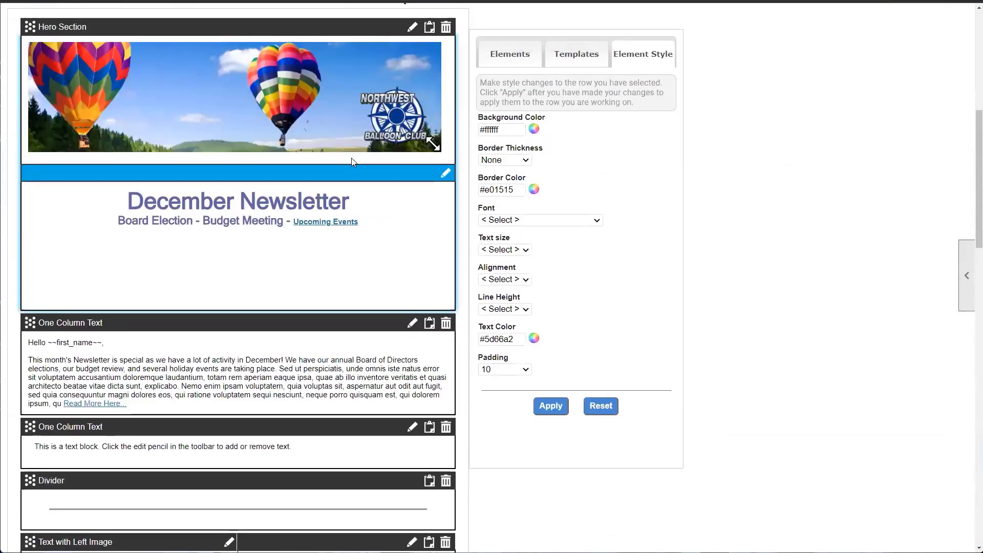
left_click(311, 223)
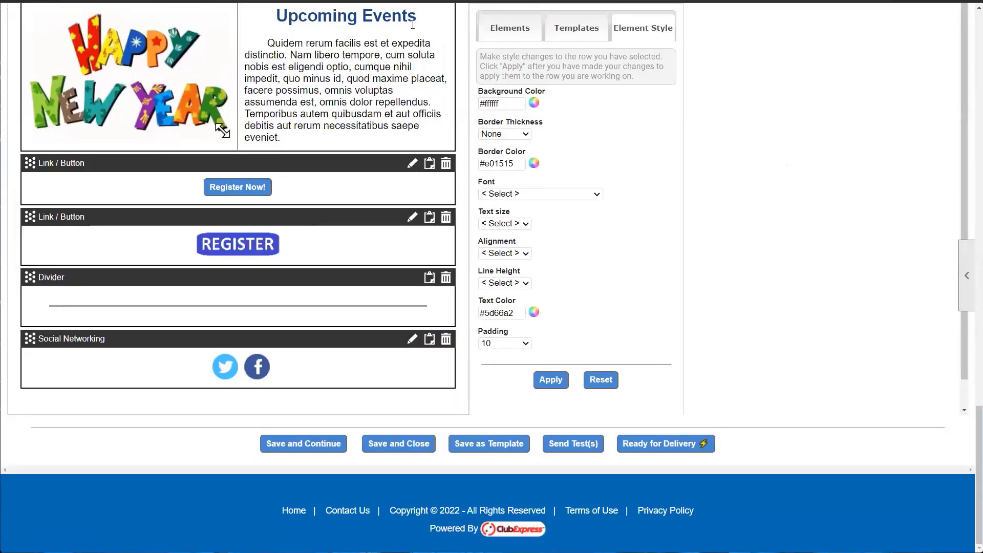
scroll(334, 229, "up", 15)
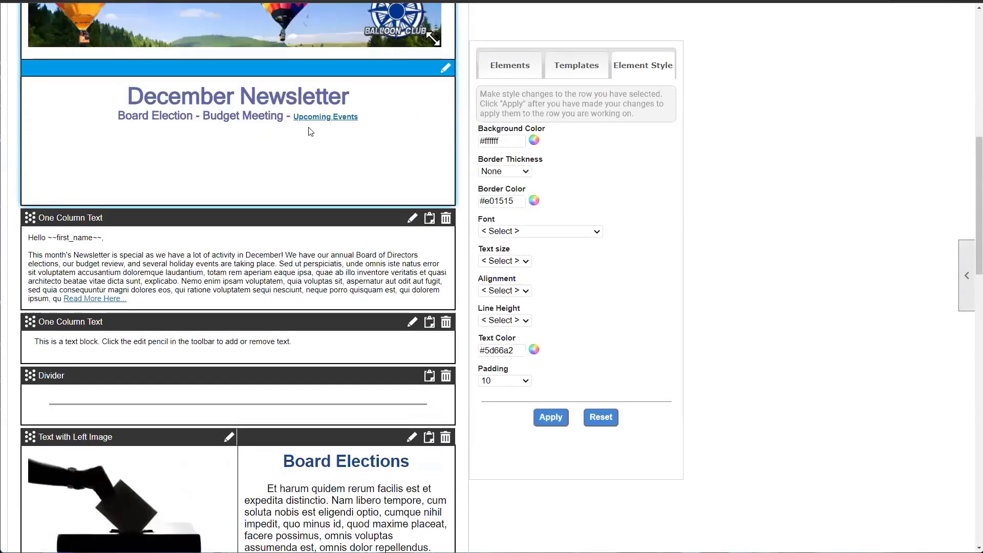
left_click(320, 117)
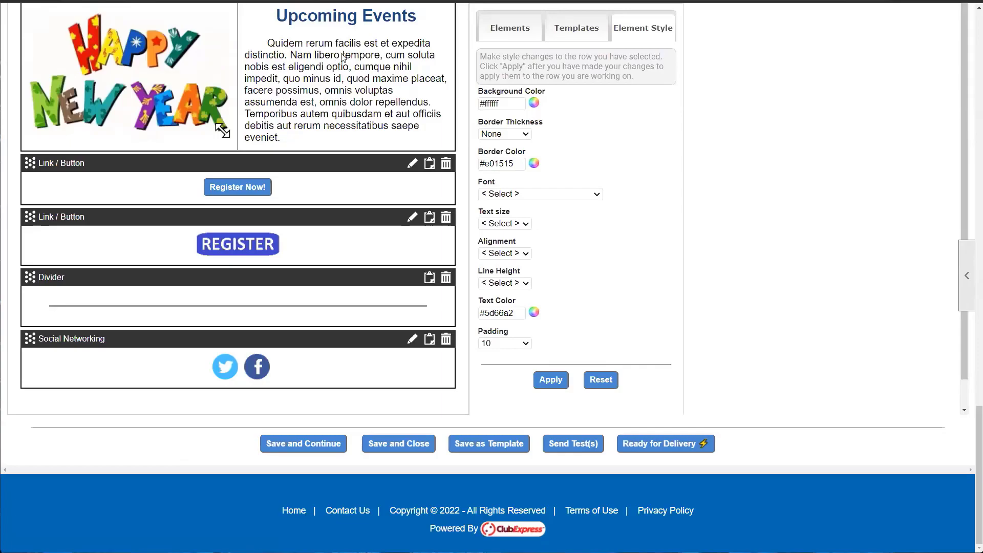
scroll(340, 356, "up", 9)
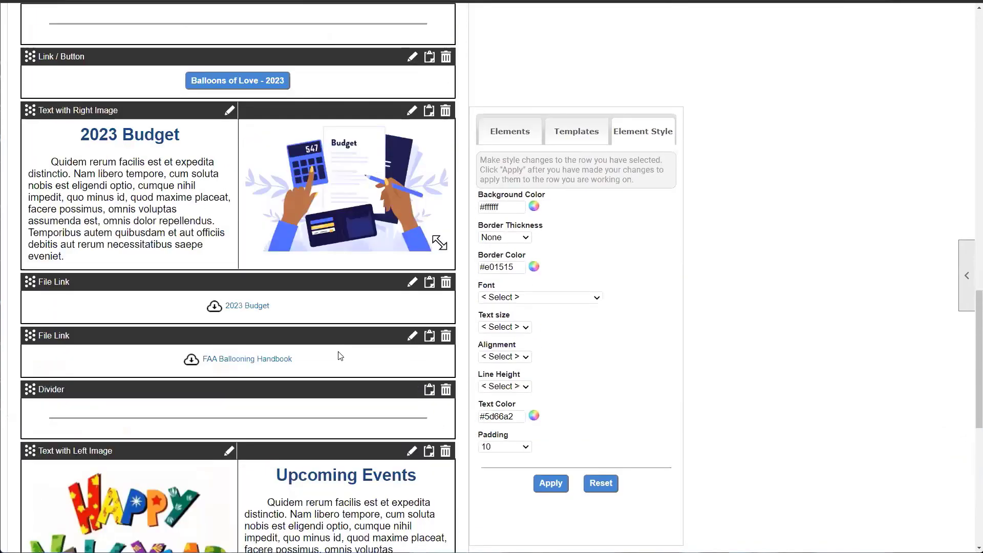
scroll(341, 356, "up", 15)
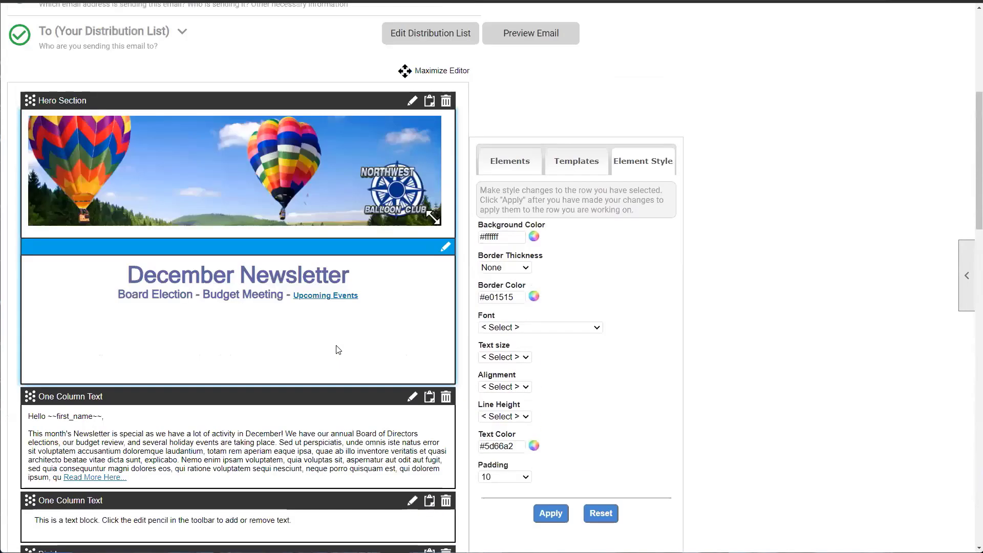
scroll(331, 330, "down", 20)
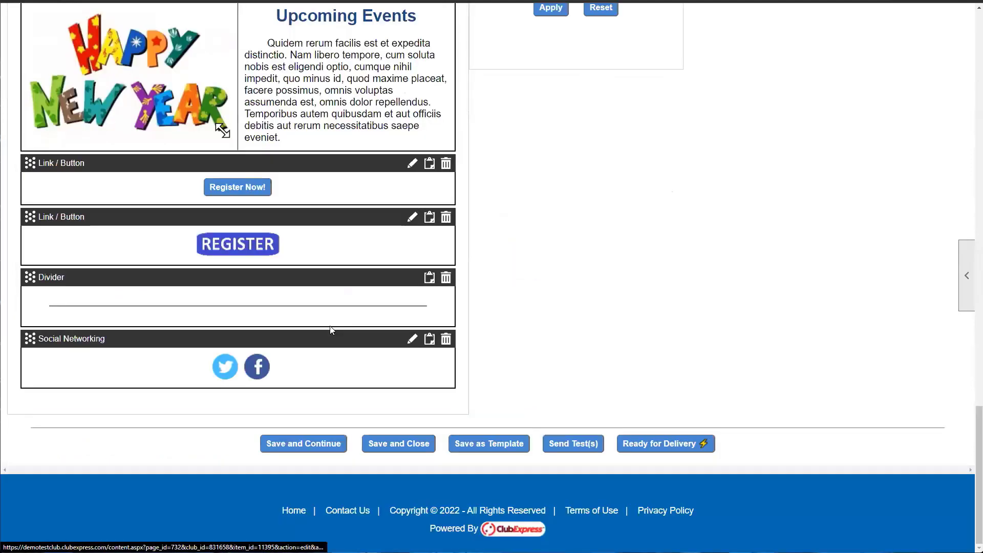